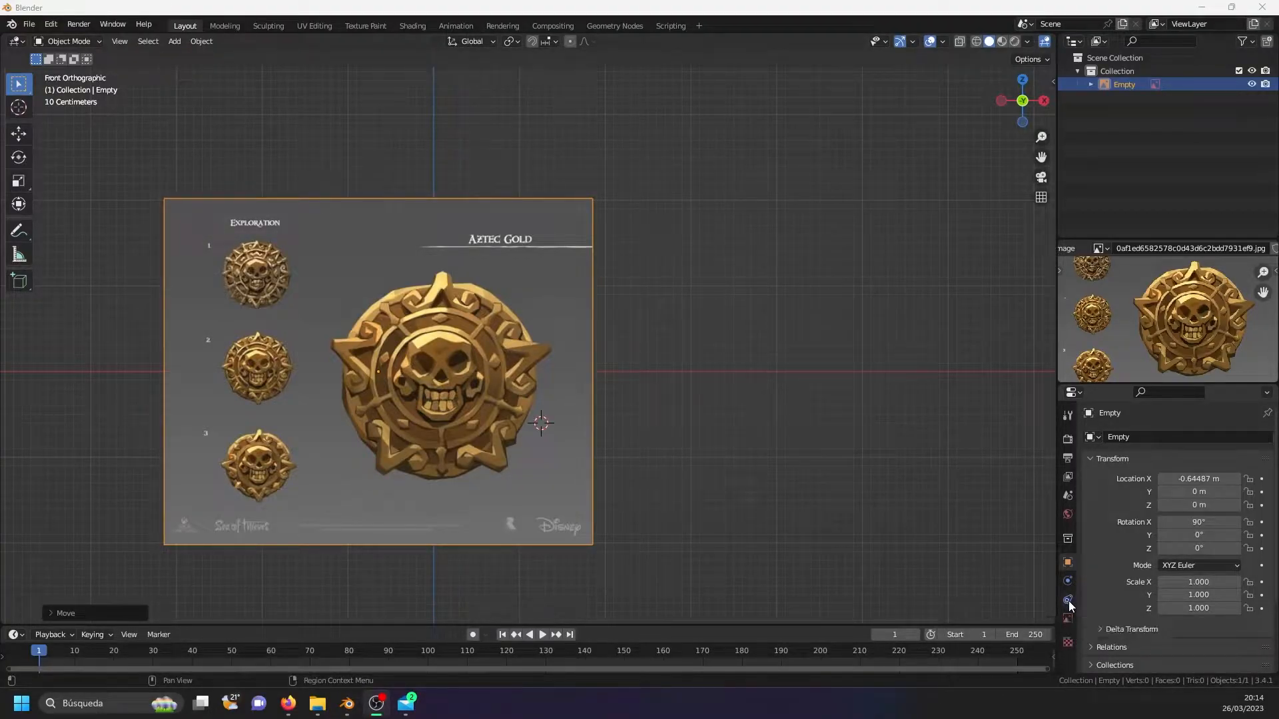
# - Enable opacity for the coin reference image and lower it to about 0.213
pyautogui.click(1068, 619)
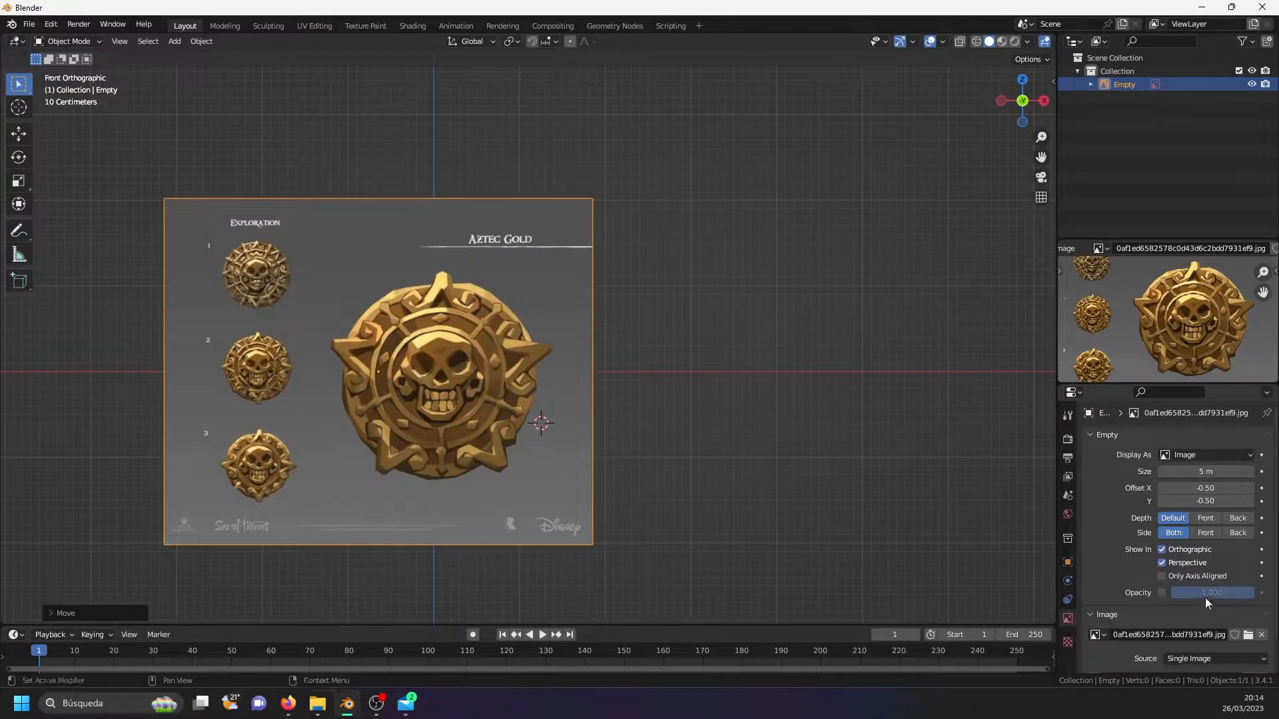
pyautogui.click(1162, 593)
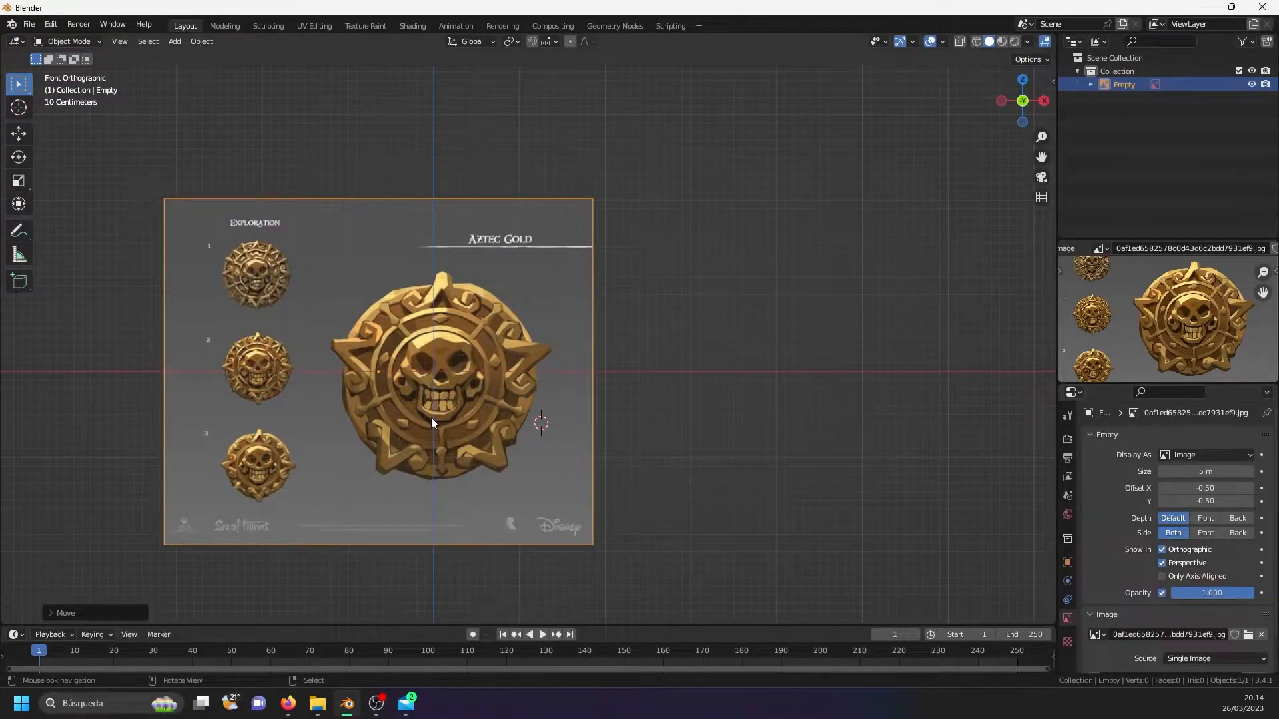
pyautogui.hotkey('shift', 'a')
pyautogui.moveTo(433, 420)
pyautogui.moveTo(1209, 593)
pyautogui.mouseDown()
pyautogui.moveTo(1178, 593)
pyautogui.moveTo(1190, 593)
pyautogui.mouseUp()
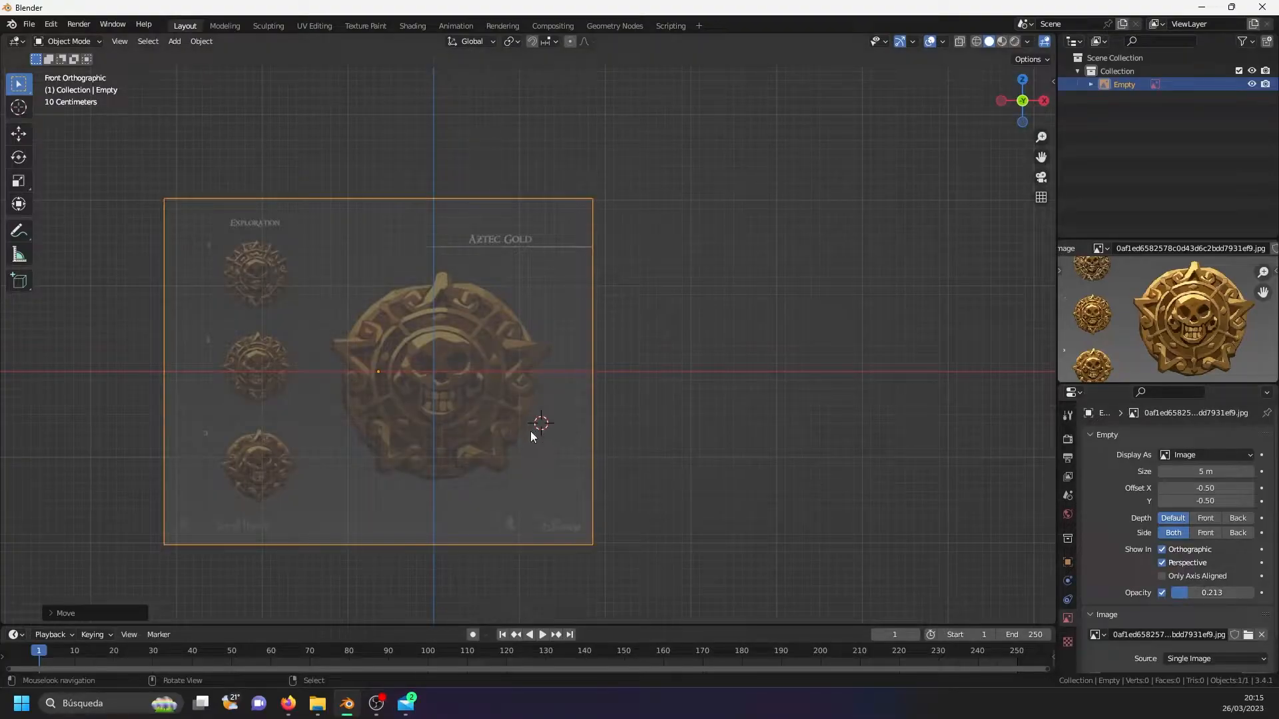
# - Move the reference image so the large coin is centred on the world origin
pyautogui.hotkey('alt', 'a')
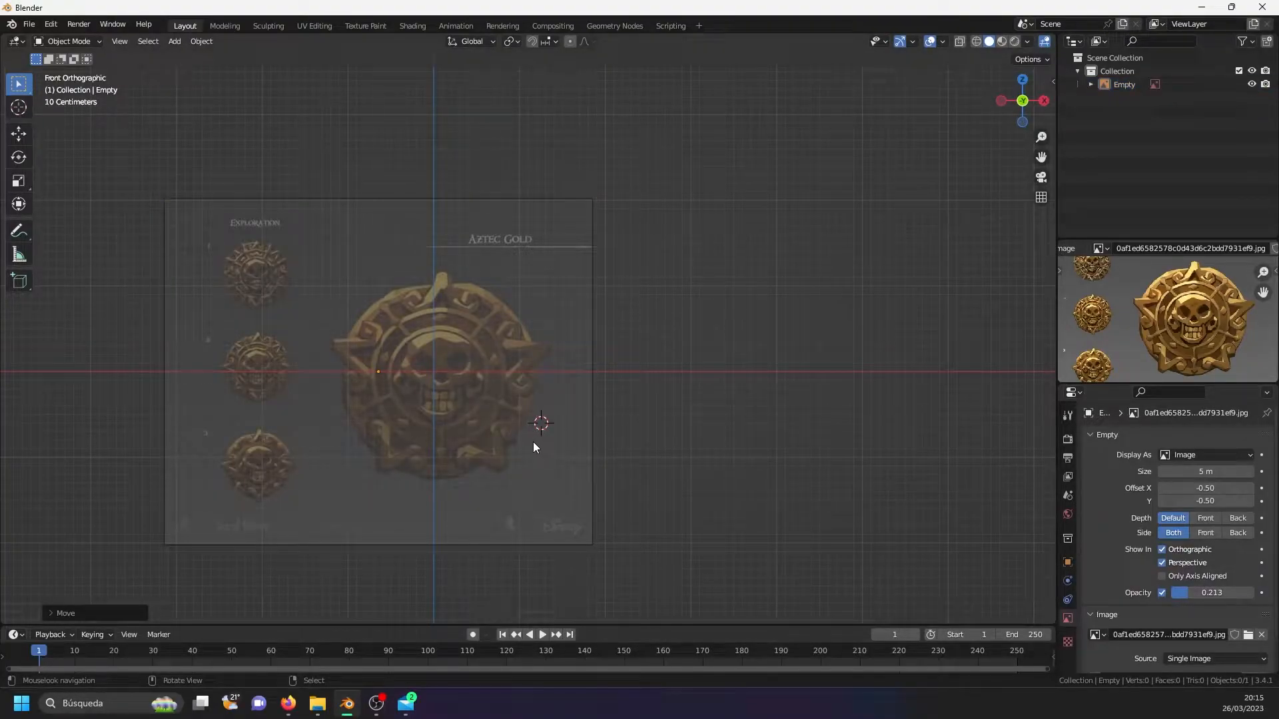
pyautogui.click(506, 418)
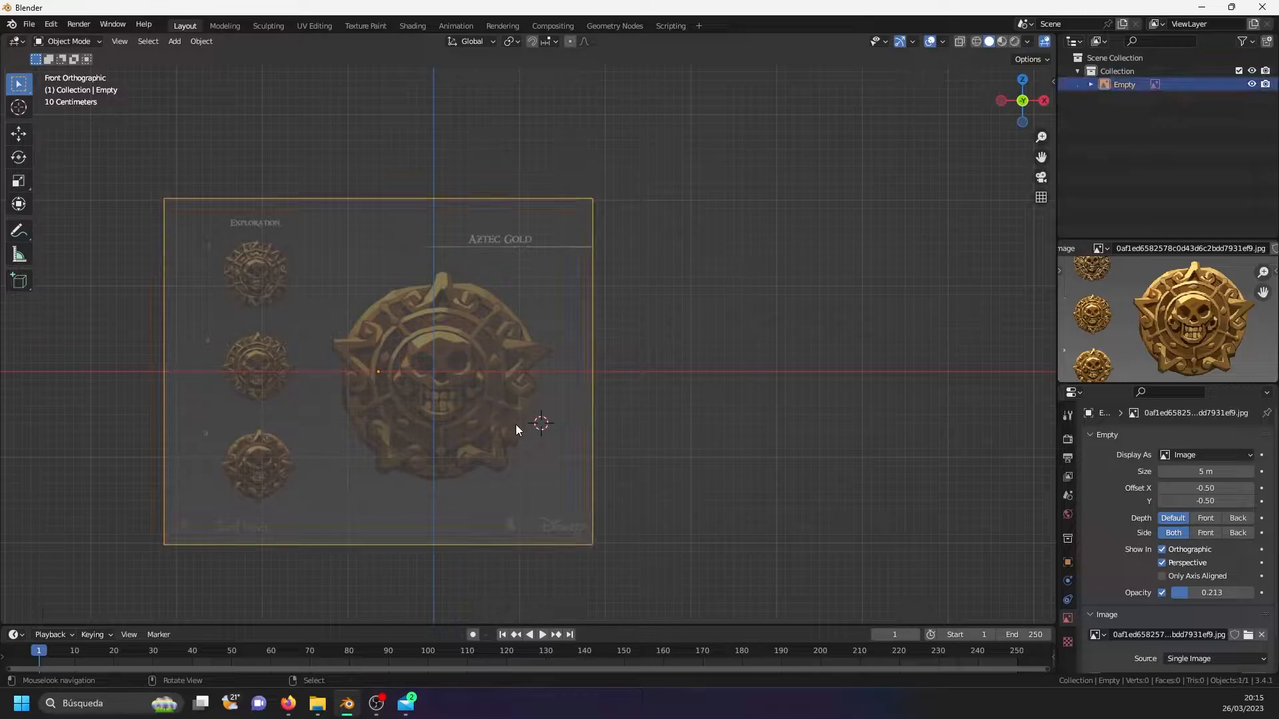
pyautogui.press('g')
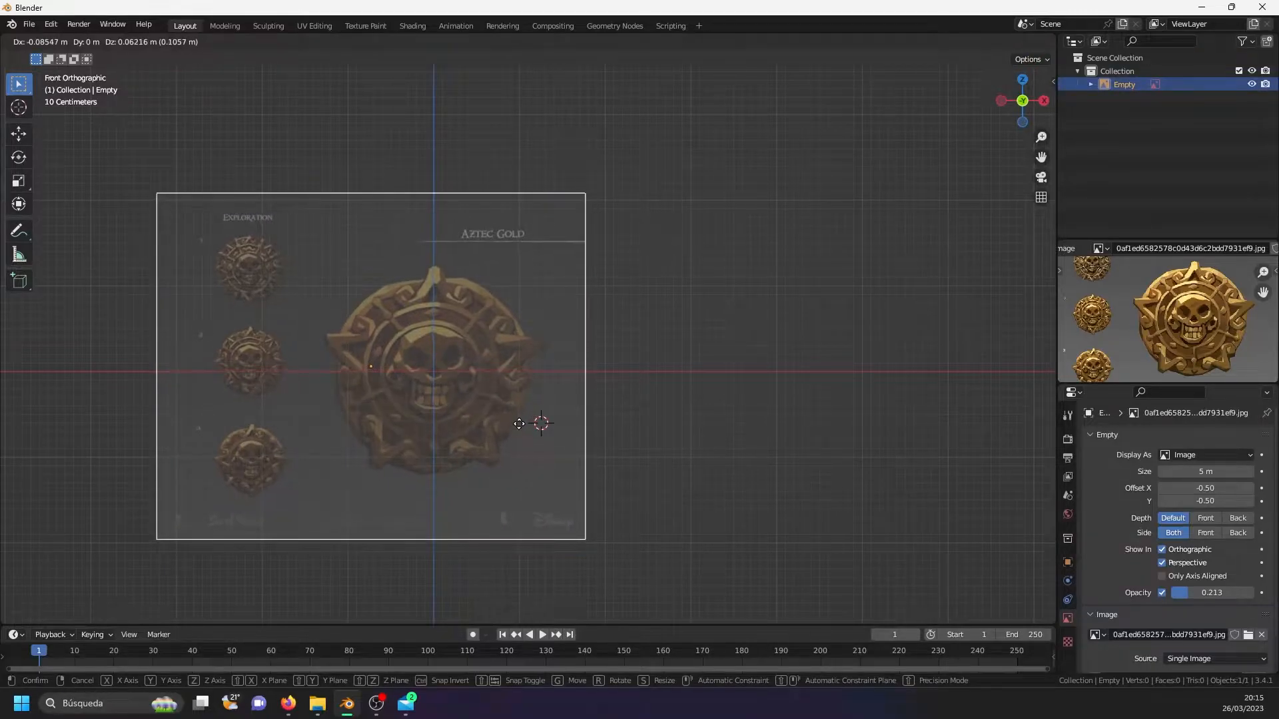
pyautogui.click(520, 428)
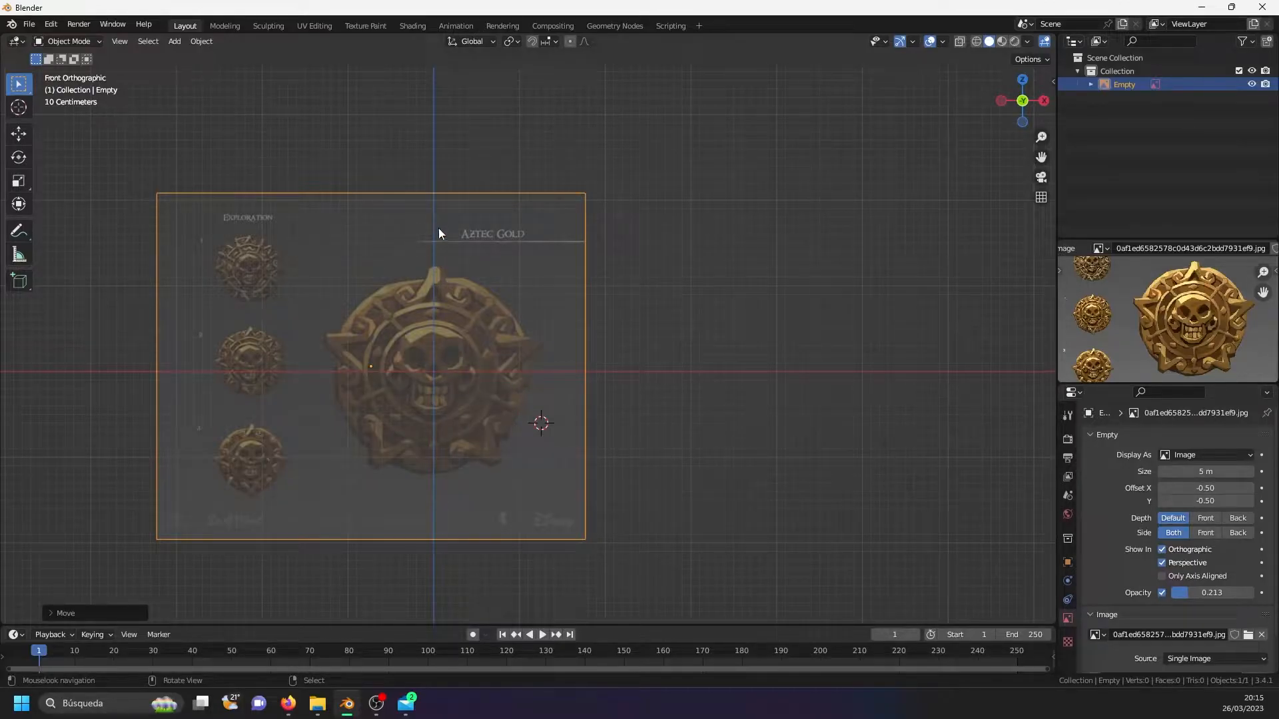
# - Add a mesh circle at the origin and rotate its vertices 90° about the X axis to face the front
pyautogui.press('KP_Decimal')
pyautogui.hotkey('shift', 'a')
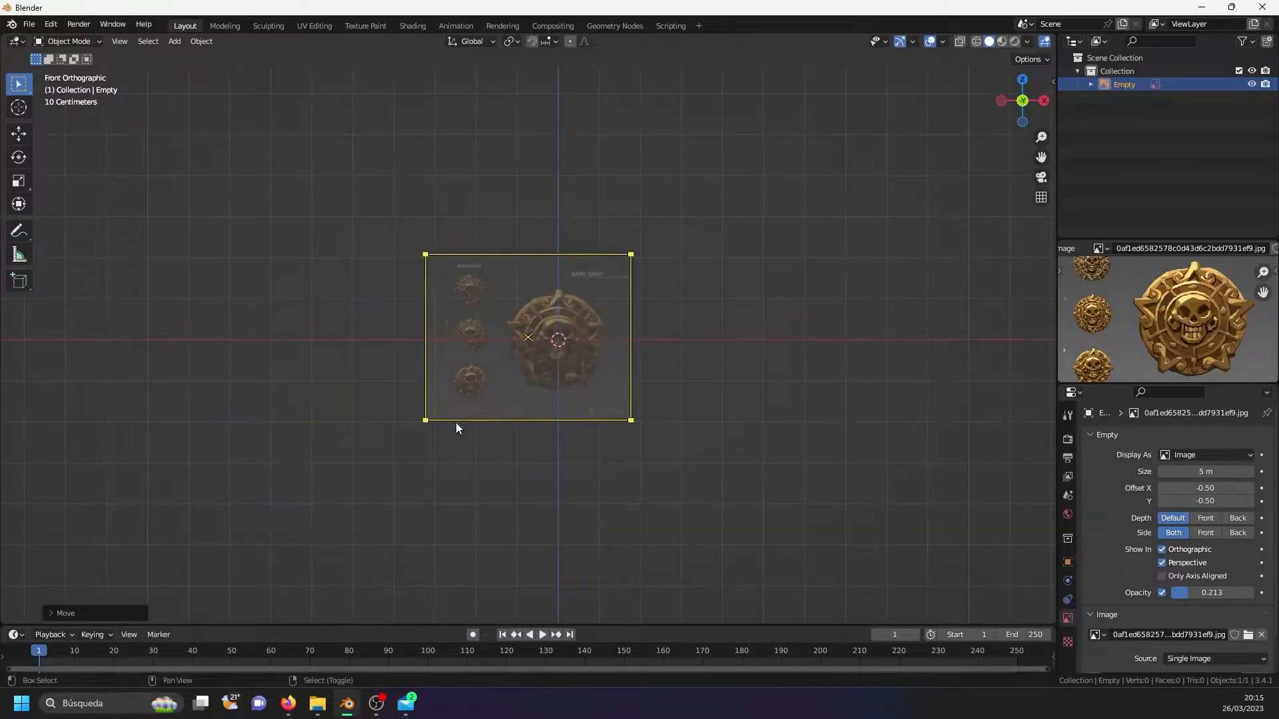
pyautogui.moveTo(427, 282)
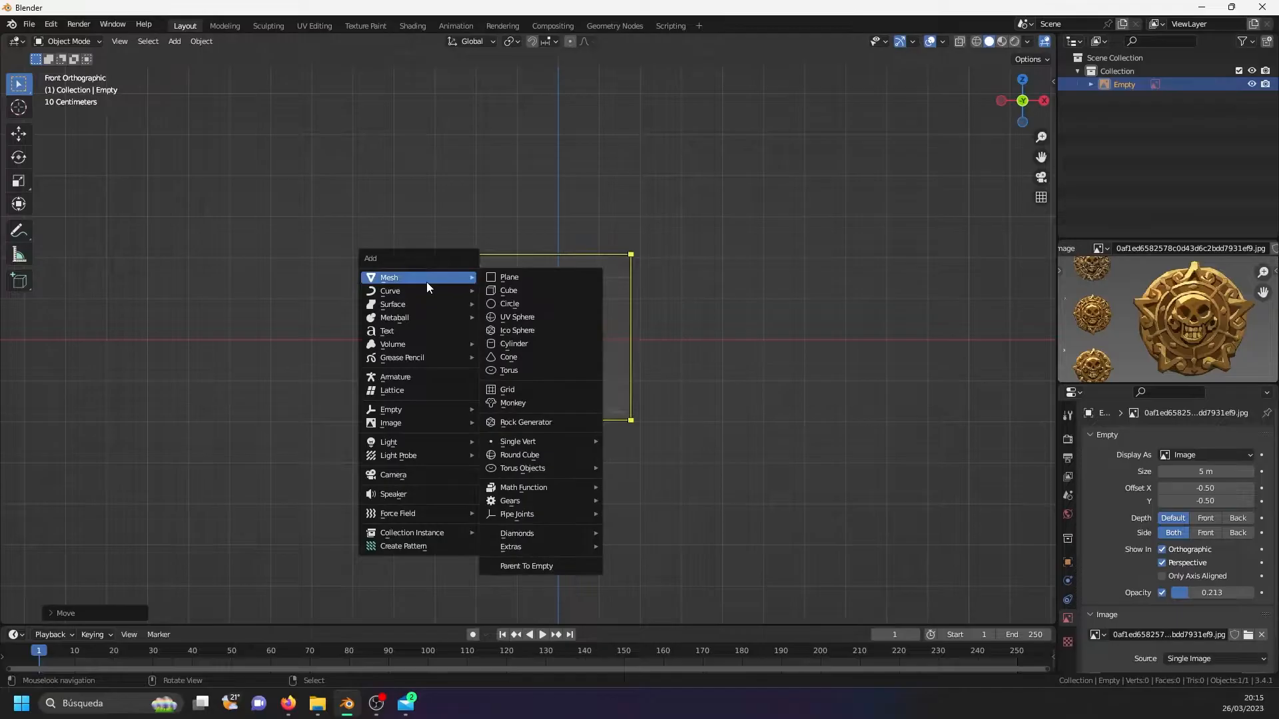
pyautogui.click(509, 304)
pyautogui.scroll(4, 574, 342)
pyautogui.scroll(2, 575, 341)
pyautogui.press('Tab')
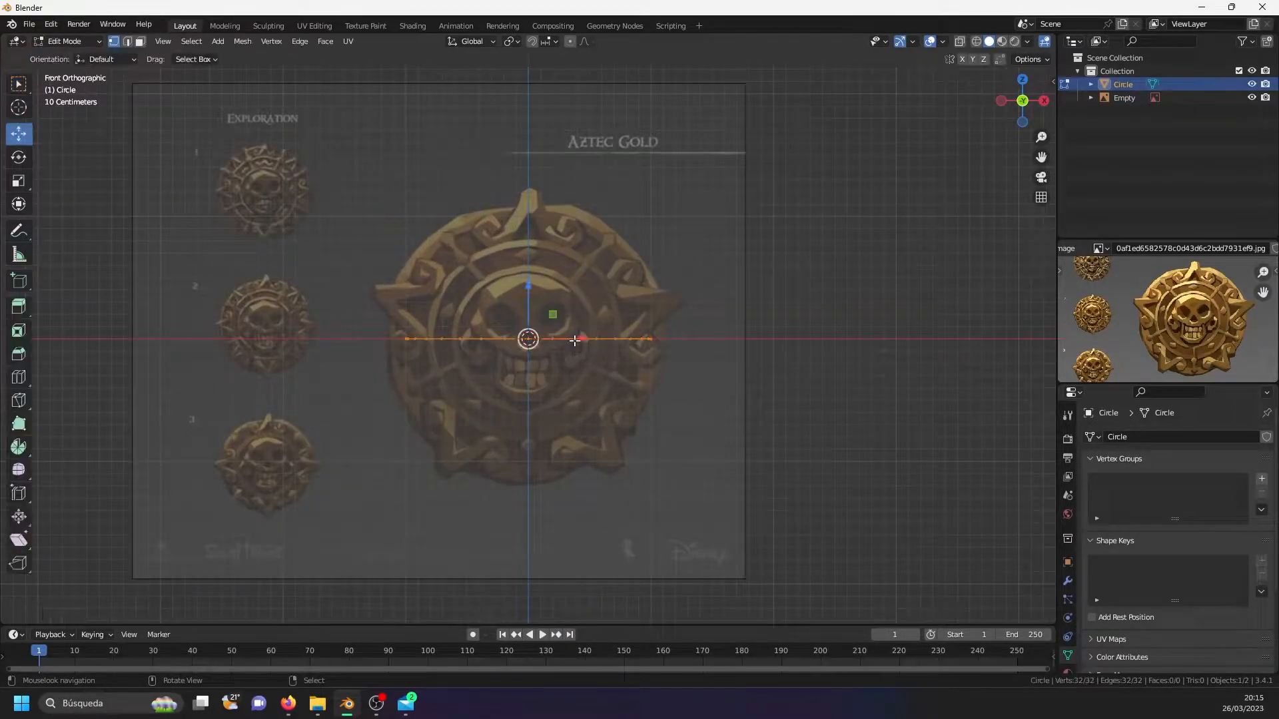
pyautogui.write('rx90')
pyautogui.press('Return')
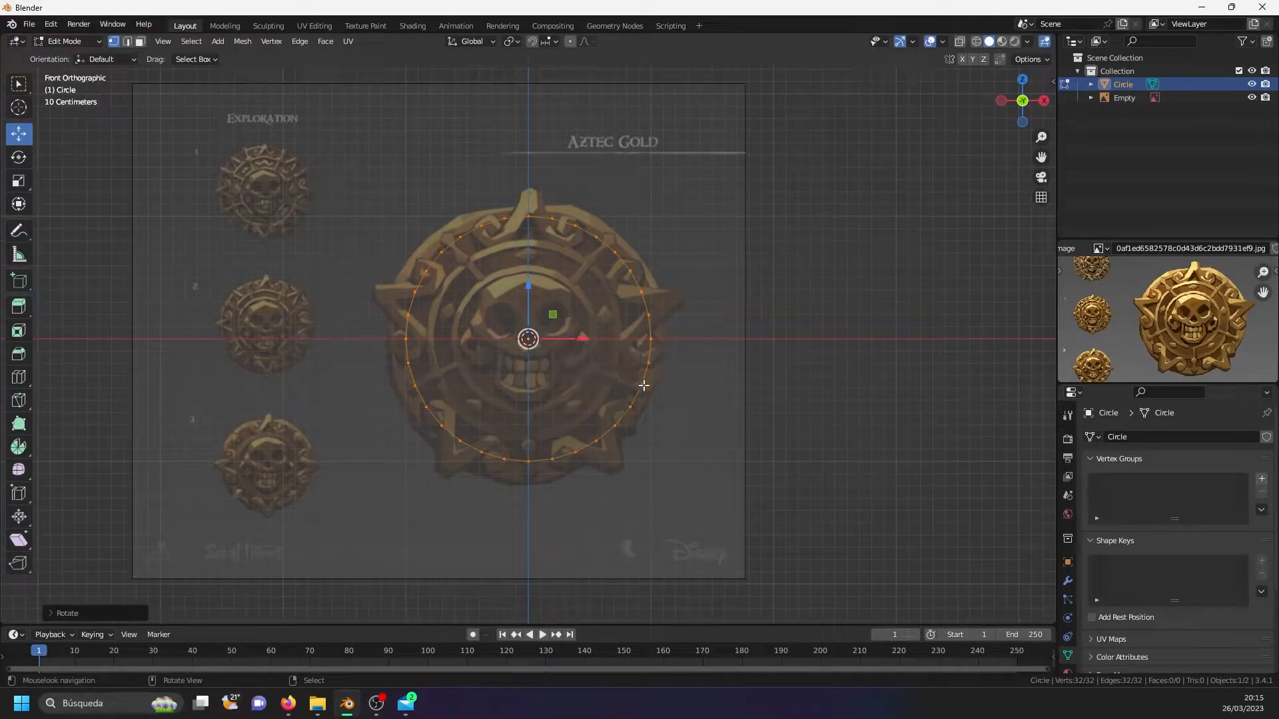
# - Scale the circle to the coin's outer outline and move it along Y in front of the reference image
pyautogui.press('s')
pyautogui.click(666, 394)
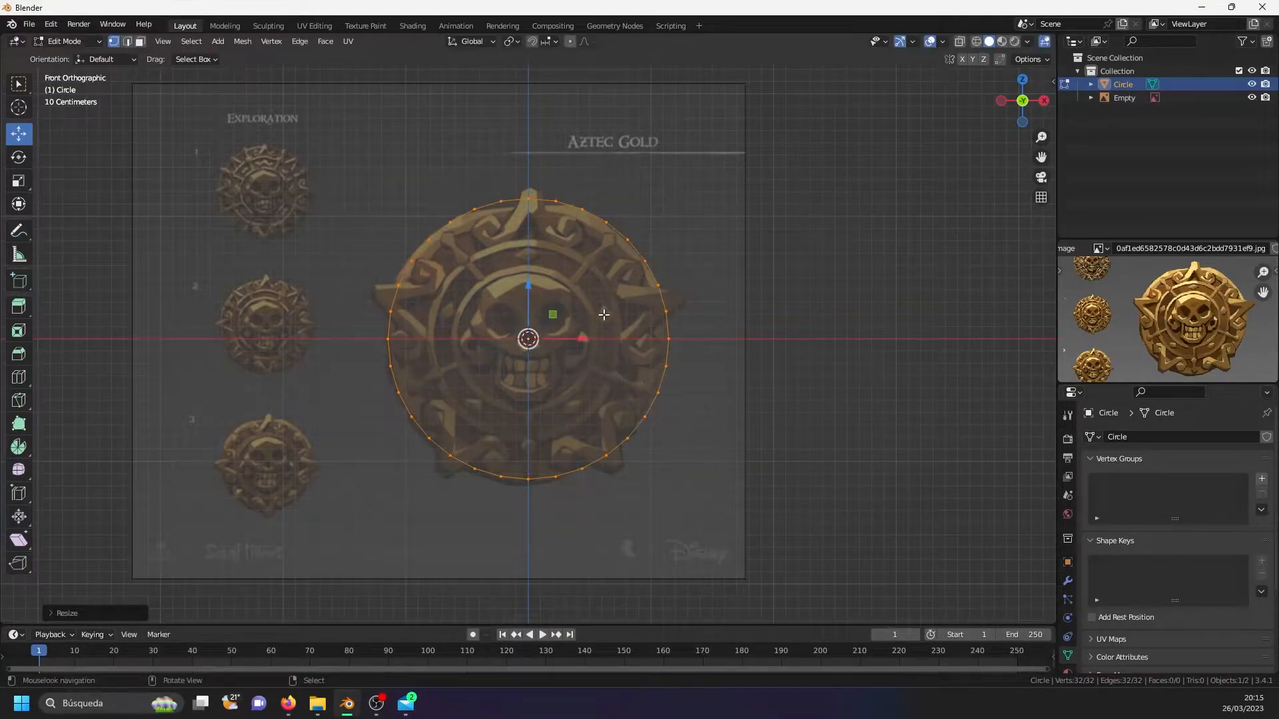
pyautogui.scroll(2, 603, 337)
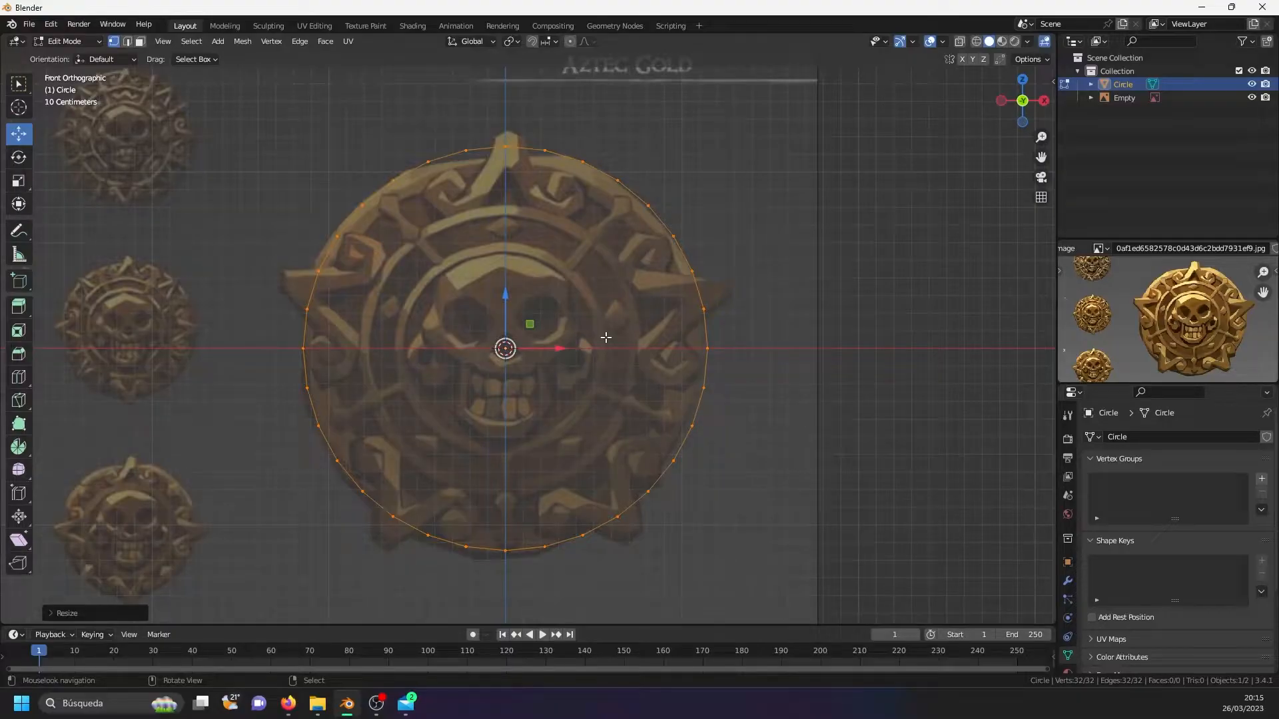
pyautogui.moveTo(644, 349); pyautogui.dragTo(541, 384, button='middle')
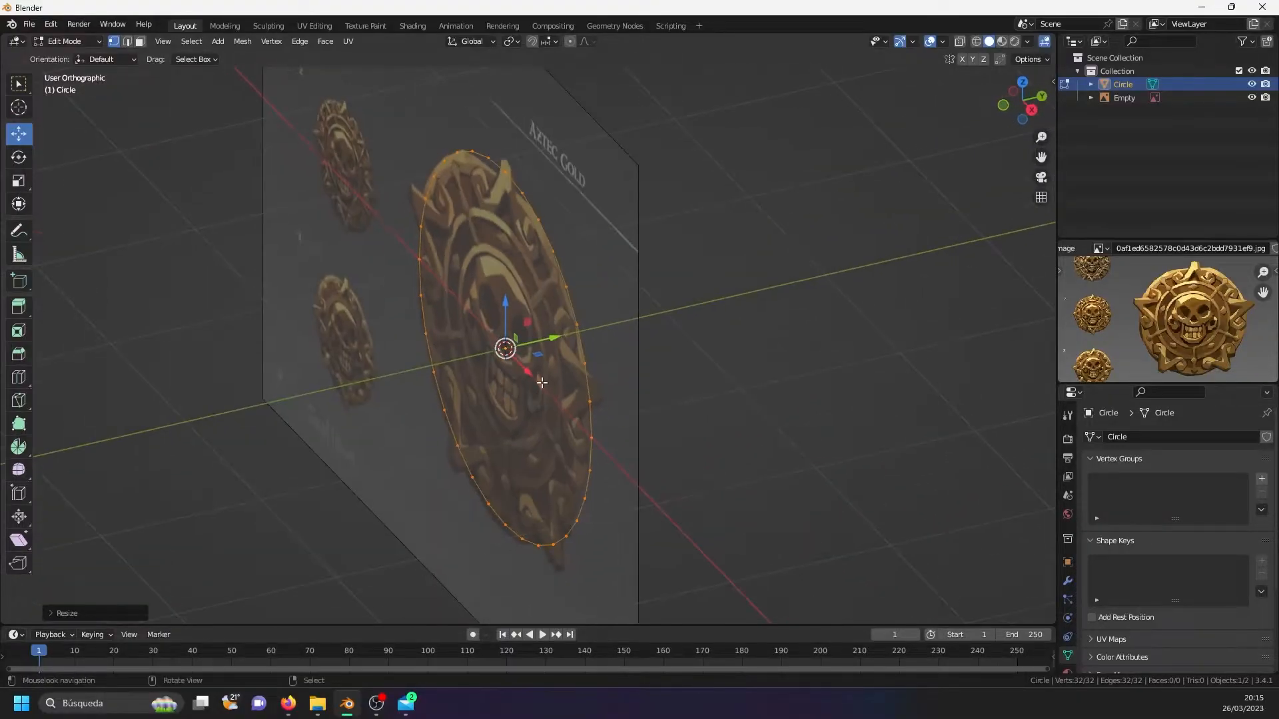
pyautogui.moveTo(558, 335)
pyautogui.mouseDown()
pyautogui.moveTo(539, 338)
pyautogui.moveTo(552, 342)
pyautogui.mouseUp()
pyautogui.moveTo(553, 342); pyautogui.dragTo(525, 355, button='middle')
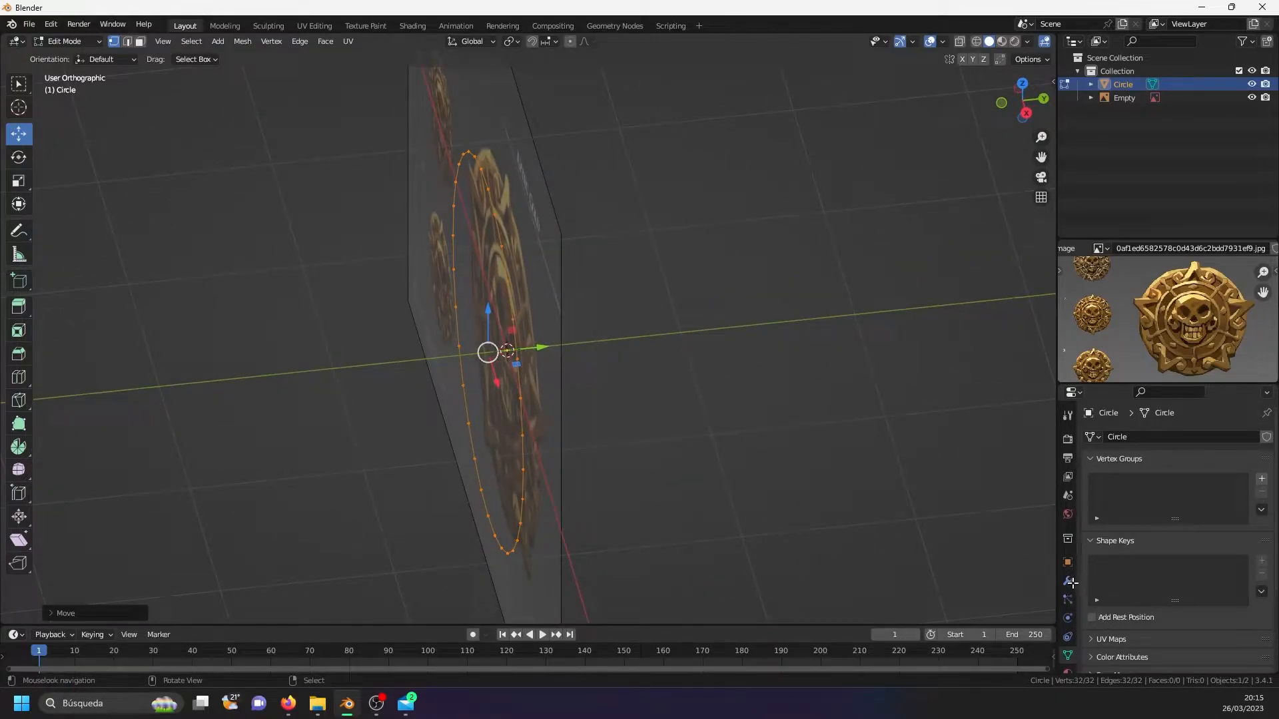
# - Add a Mirror modifier to the circle on the Y axis only, with clipping enabled
pyautogui.hotkey('shift', 'z')
pyautogui.rightClick(701, 381)
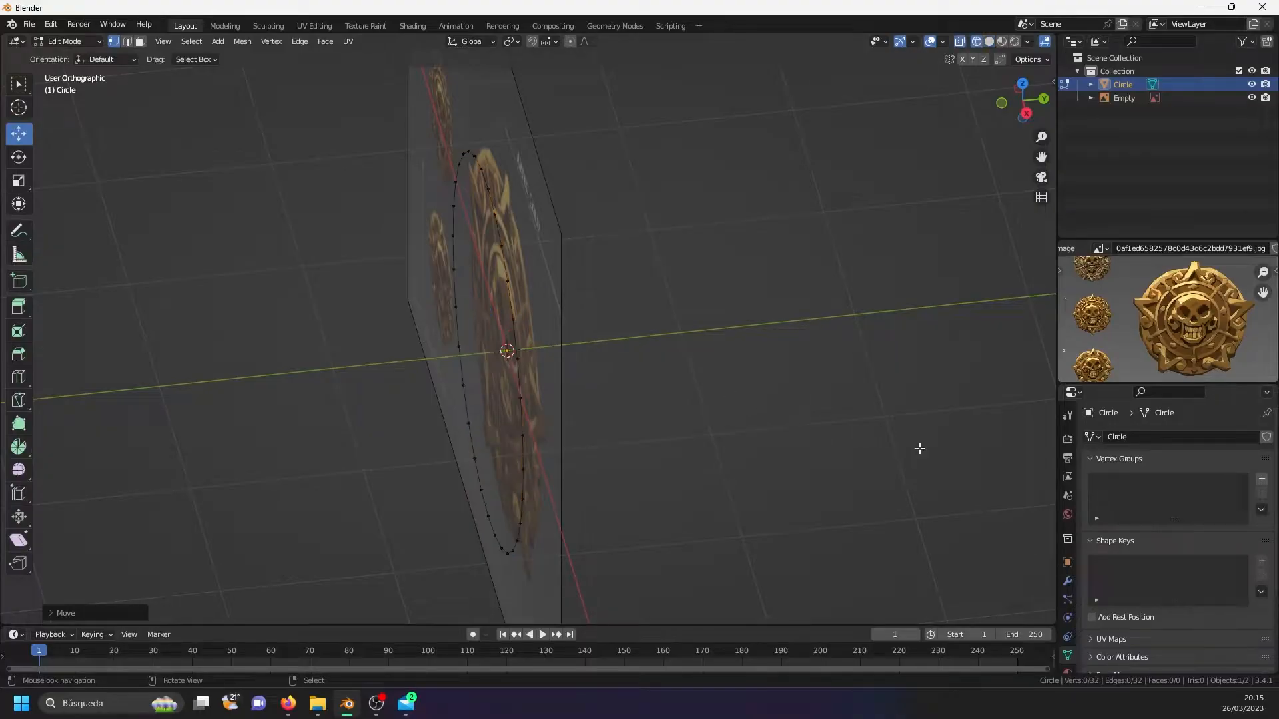
pyautogui.click(1067, 581)
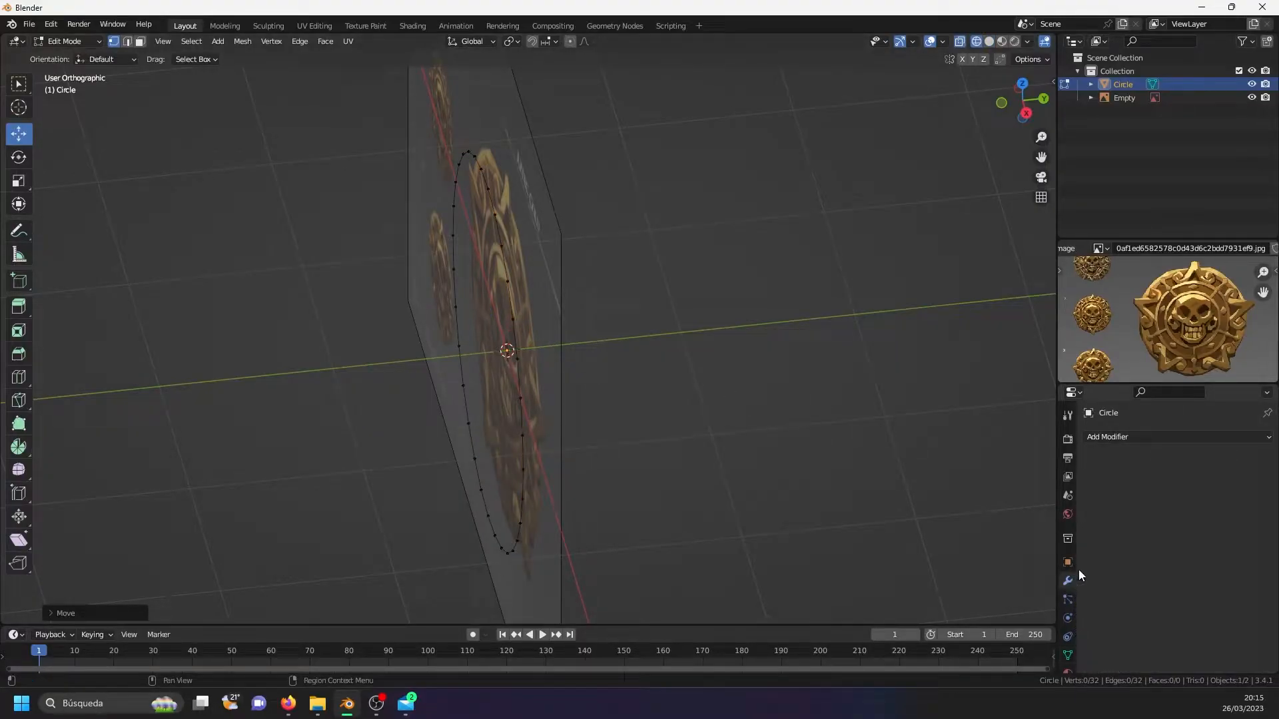
pyautogui.click(1130, 435)
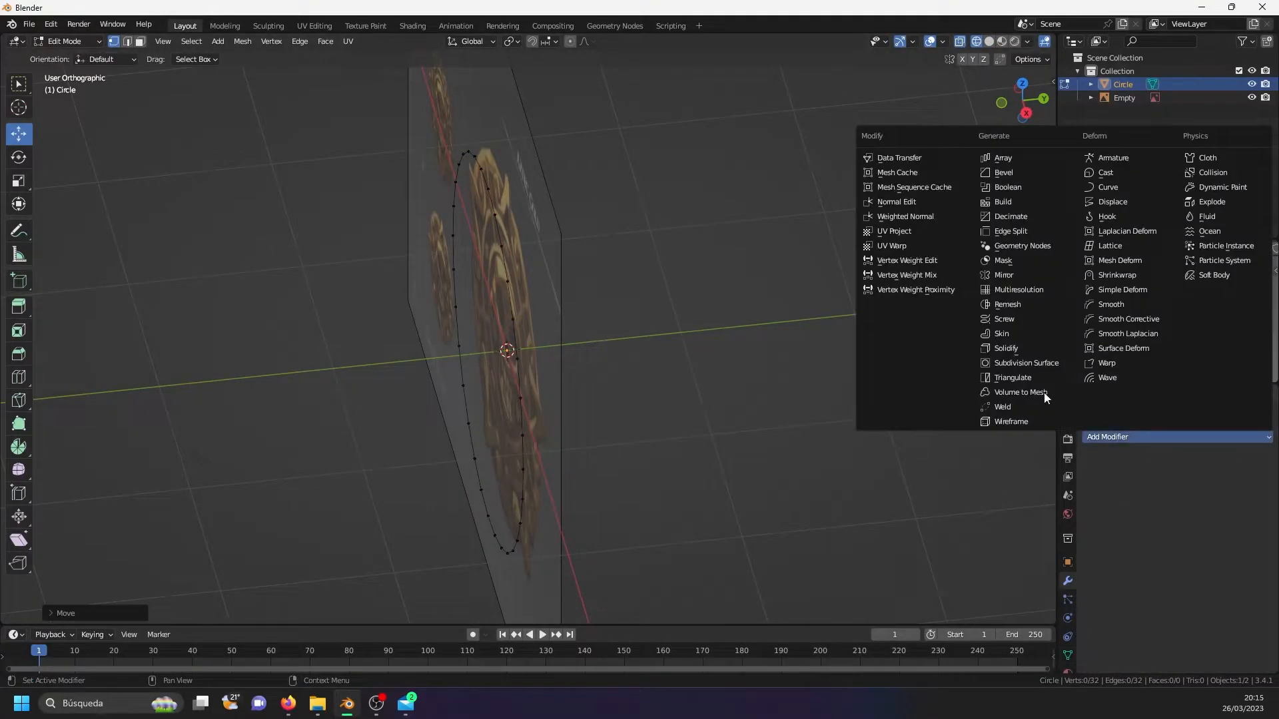
pyautogui.click(1013, 273)
pyautogui.click(1176, 481)
pyautogui.click(1203, 481)
pyautogui.moveTo(605, 448); pyautogui.dragTo(746, 460, button='middle')
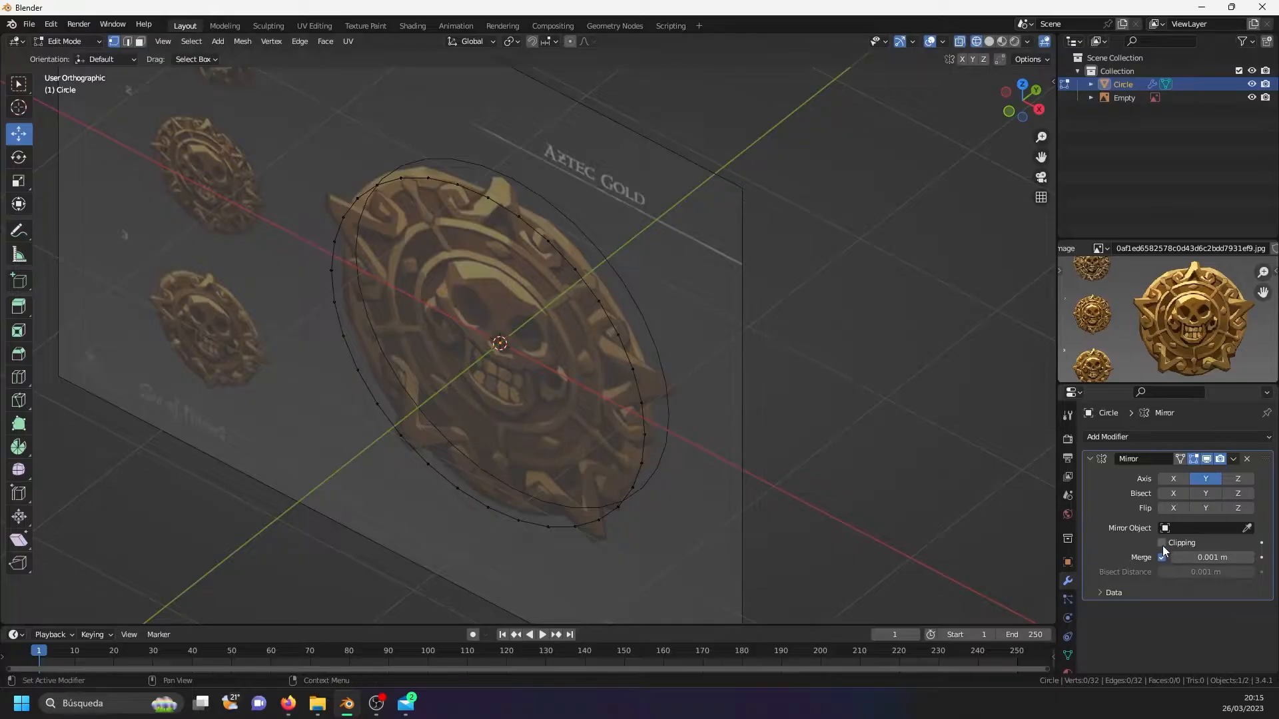
# - Extrude the whole circle along Y back to the mirror plane to form the coin's side wall
pyautogui.press('a')
pyautogui.moveTo(611, 296); pyautogui.dragTo(592, 329, button='middle')
pyautogui.press('e')
pyautogui.rightClick(592, 330)
pyautogui.moveTo(533, 334); pyautogui.dragTo(697, 326)
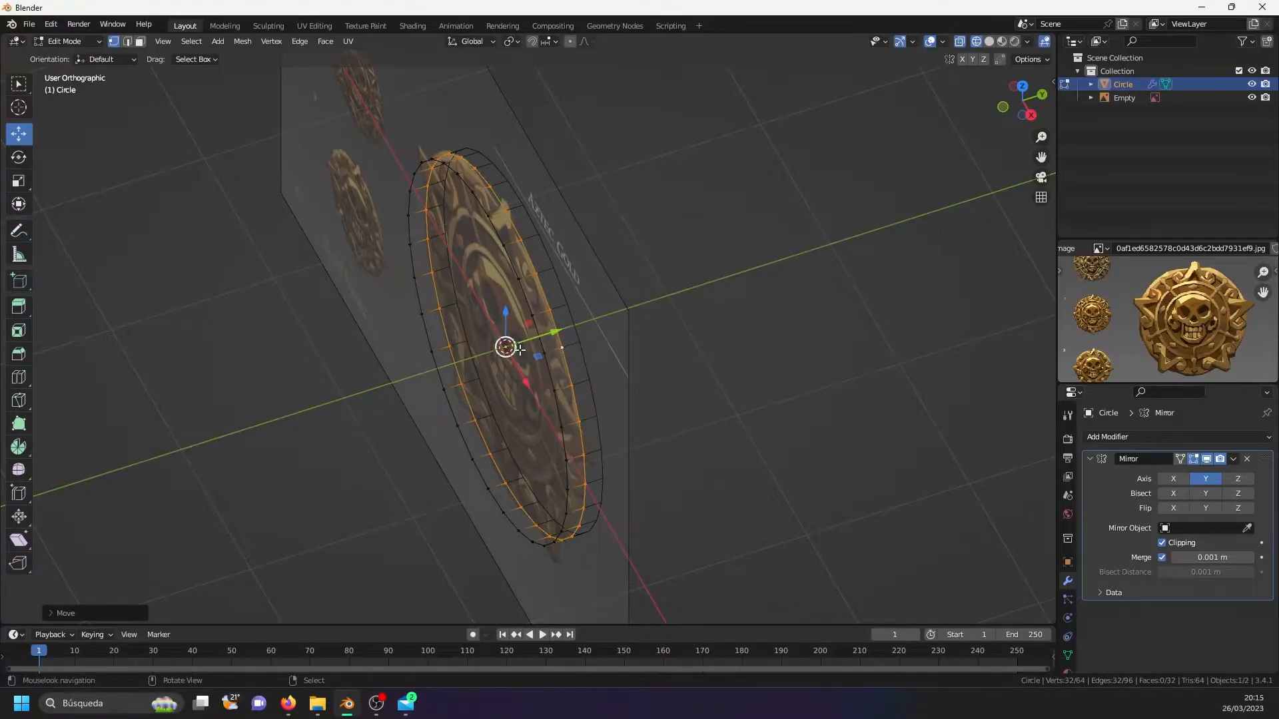
pyautogui.moveTo(577, 345)
pyautogui.mouseDown(button='middle')
pyautogui.moveTo(600, 342)
pyautogui.moveTo(479, 309)
pyautogui.moveTo(596, 314)
pyautogui.moveTo(604, 320)
pyautogui.moveTo(579, 366)
pyautogui.mouseUp(button='middle')
pyautogui.press('Tab')
pyautogui.press('Tab')
pyautogui.moveTo(565, 440); pyautogui.dragTo(560, 322, button='middle')
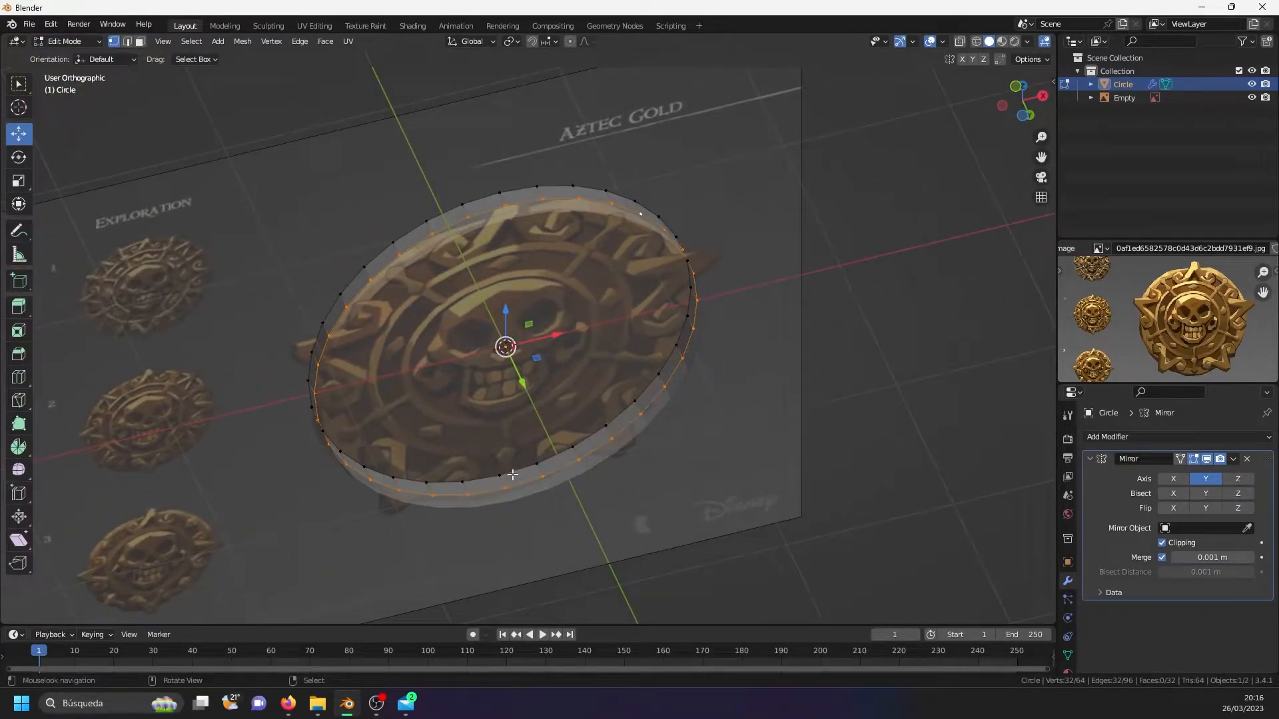
# - Select the front edge loop of the coin and fill it with a face
pyautogui.click(512, 475)
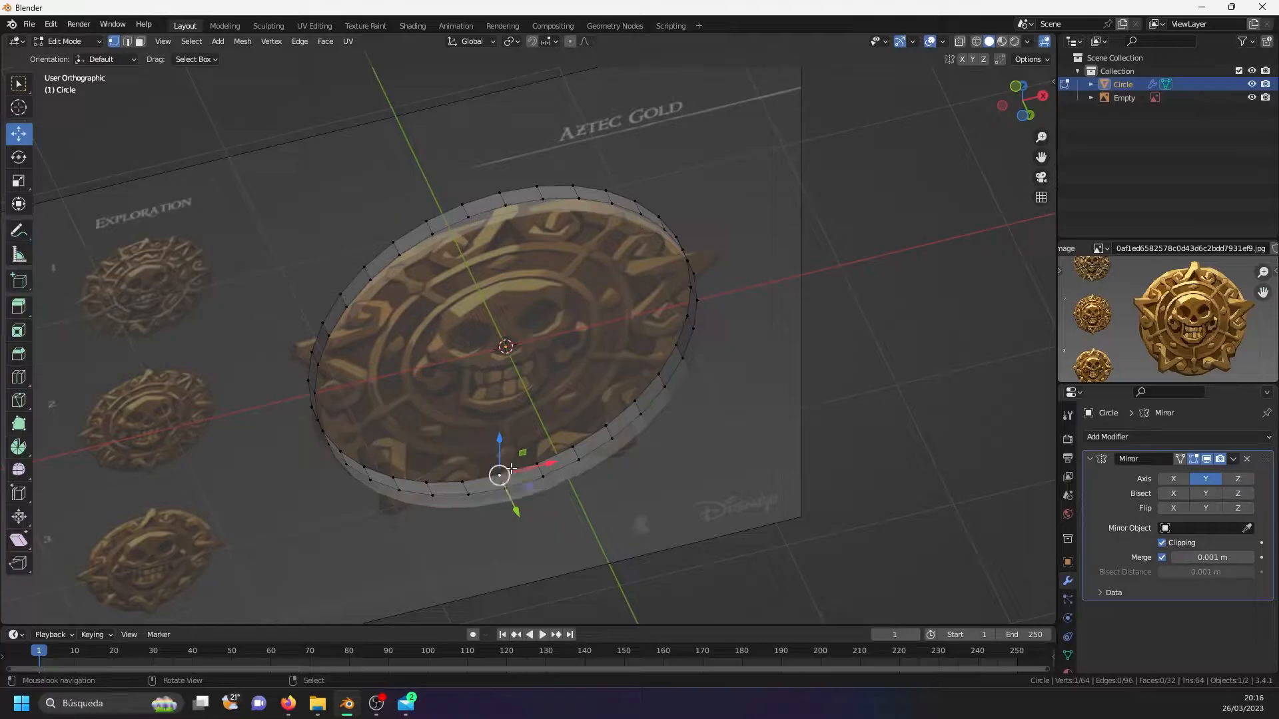
pyautogui.keyDown('alt'); pyautogui.click(512, 471); pyautogui.keyUp('alt')
pyautogui.moveTo(512, 472); pyautogui.dragTo(557, 429, button='middle')
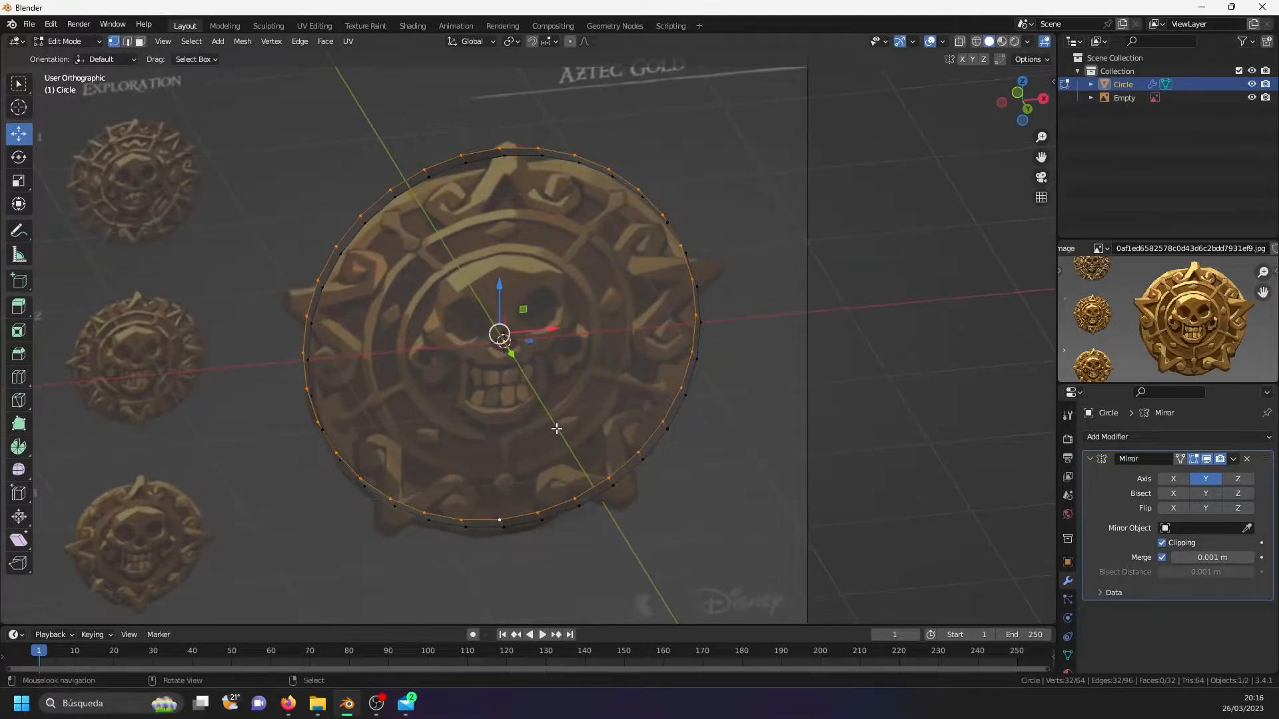
pyautogui.press('KP_1')
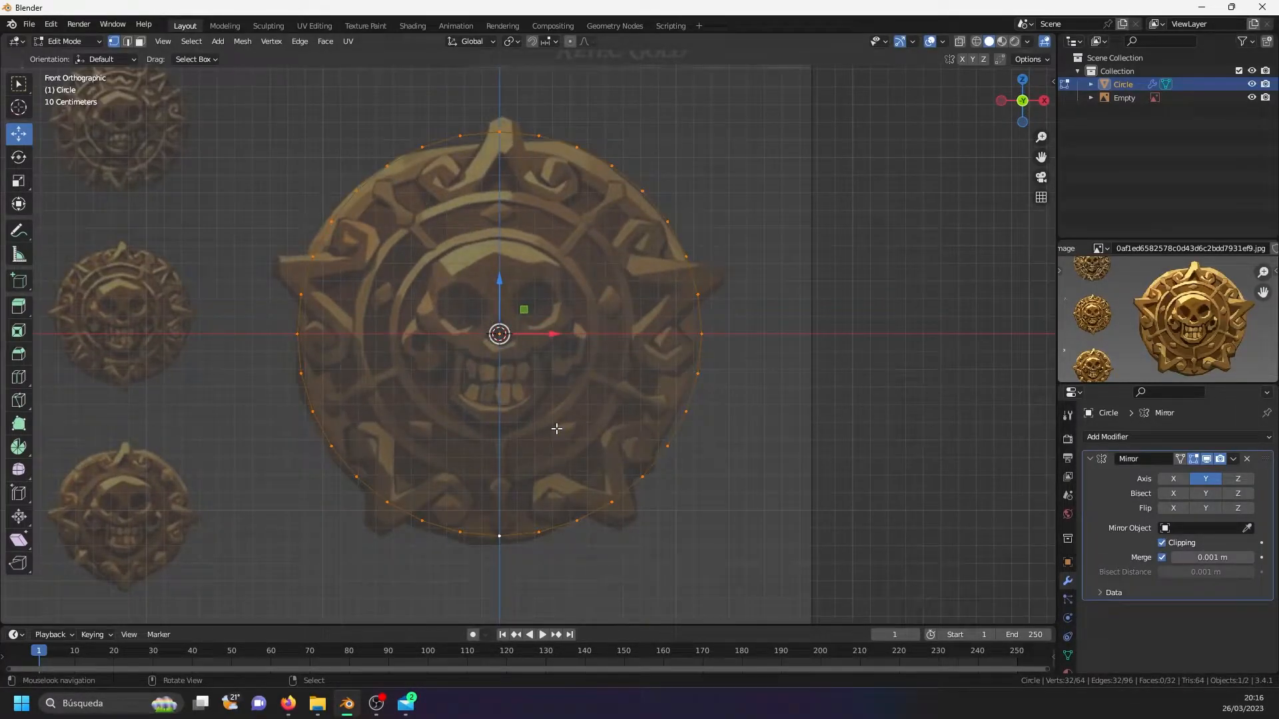
pyautogui.press('f')
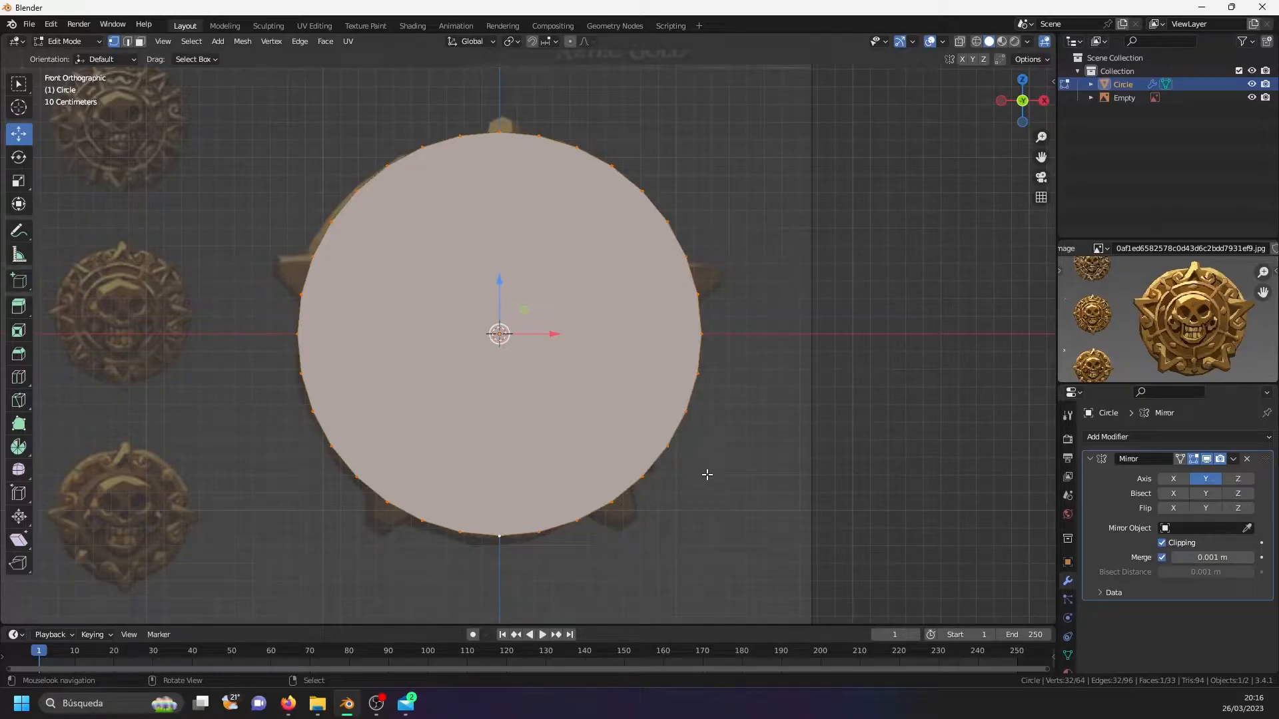
# - Turn on X-ray and inset the front face to the inner edge of the coin's decorated outer band
pyautogui.press('i')
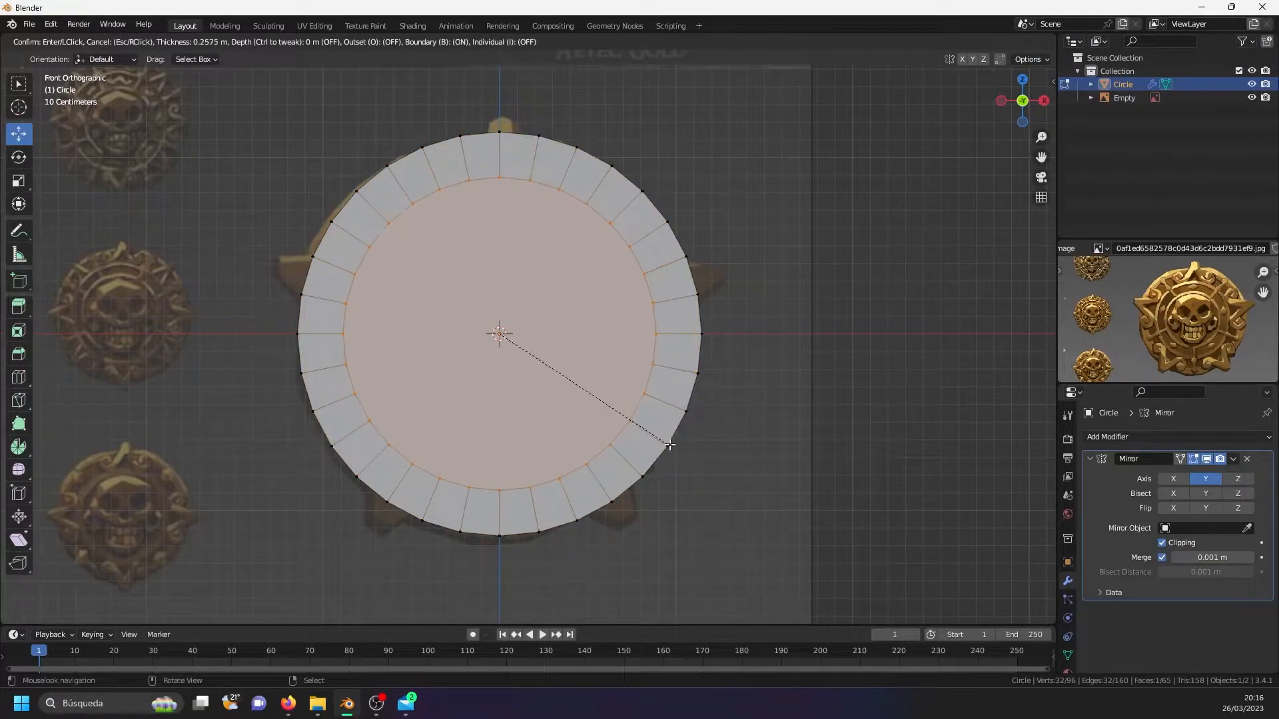
pyautogui.press('Escape')
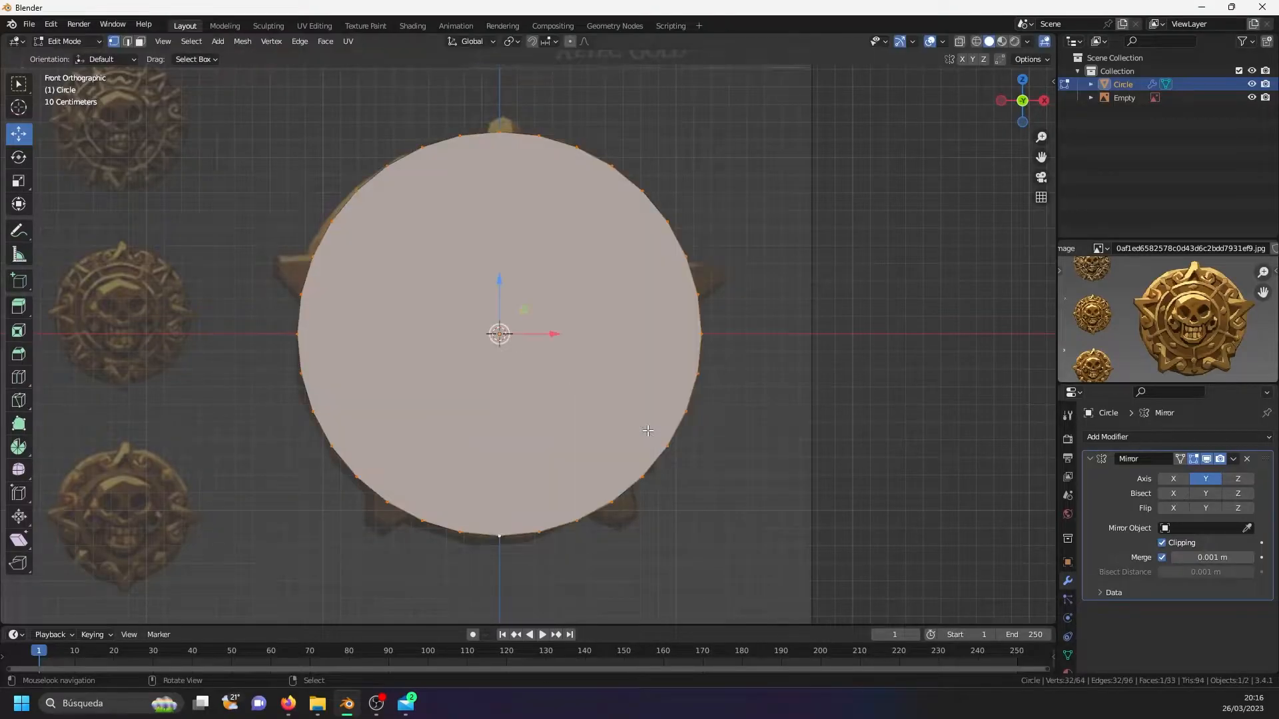
pyautogui.hotkey('alt', 'z')
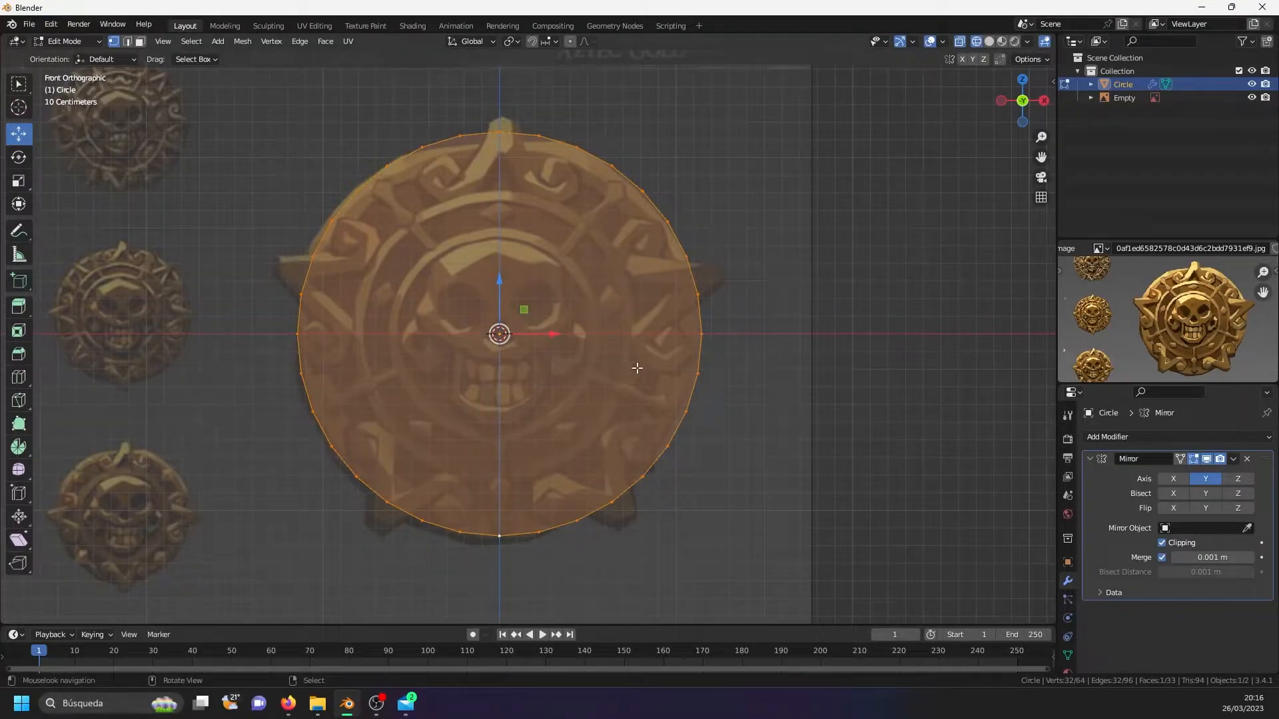
pyautogui.press('i')
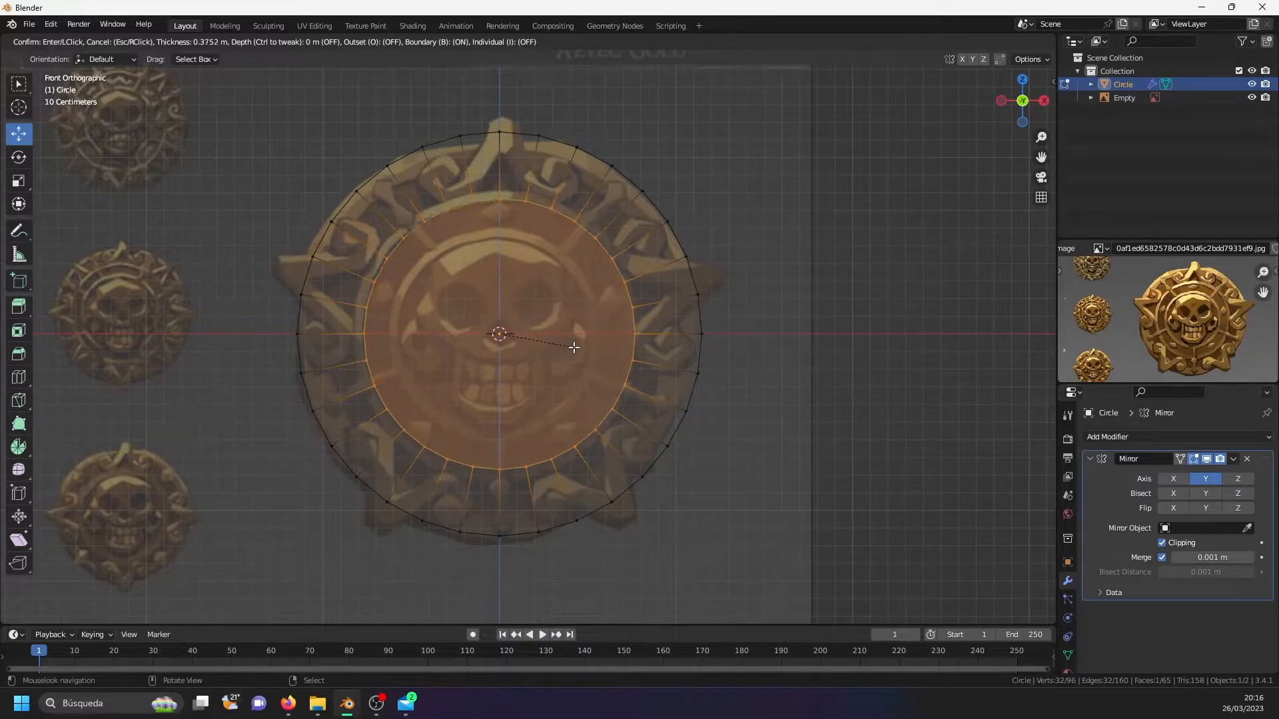
pyautogui.click(583, 349)
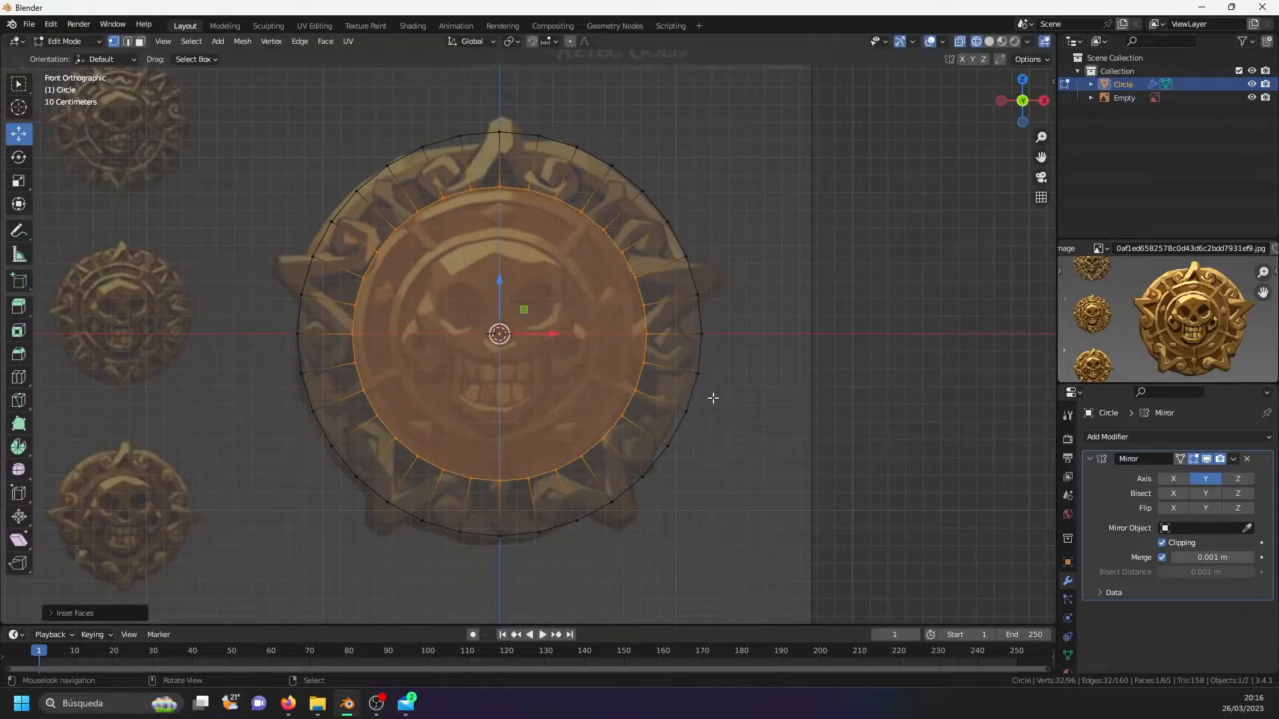
# - Inset the front centre face three more times, following the raised ring's inner edge and the narrow rim around the skull disc
pyautogui.press('i')
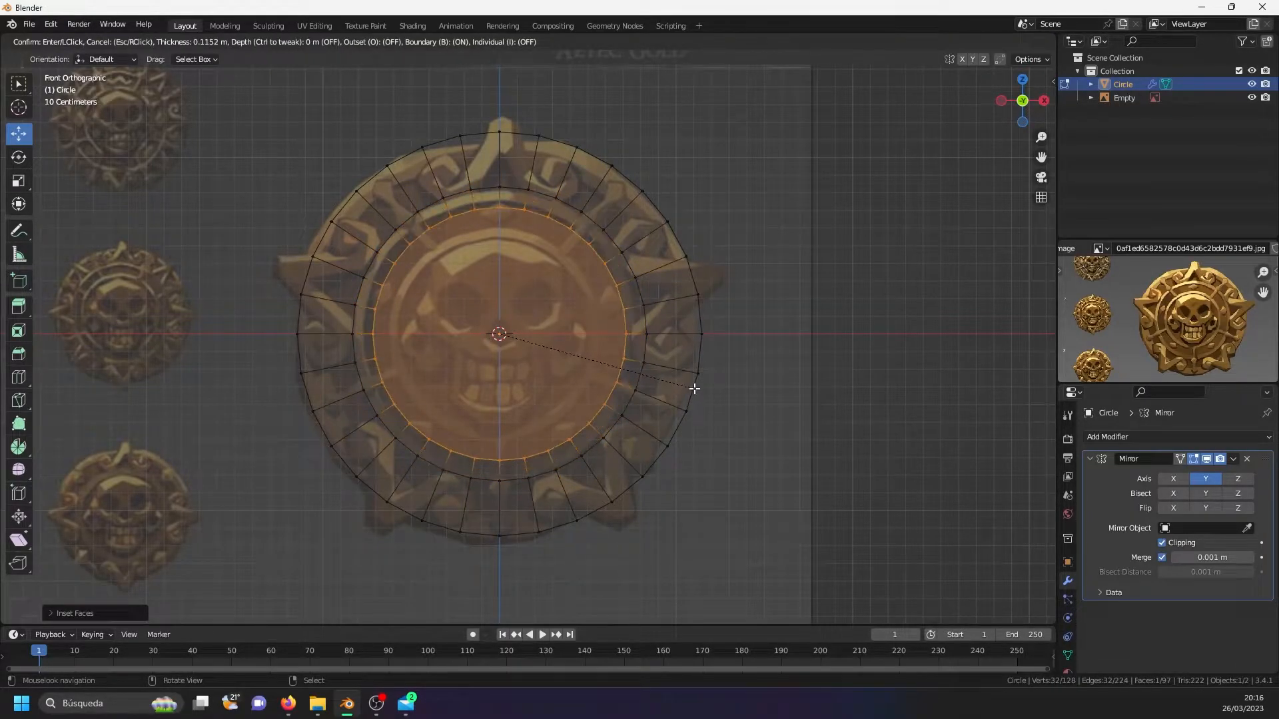
pyautogui.click(695, 389)
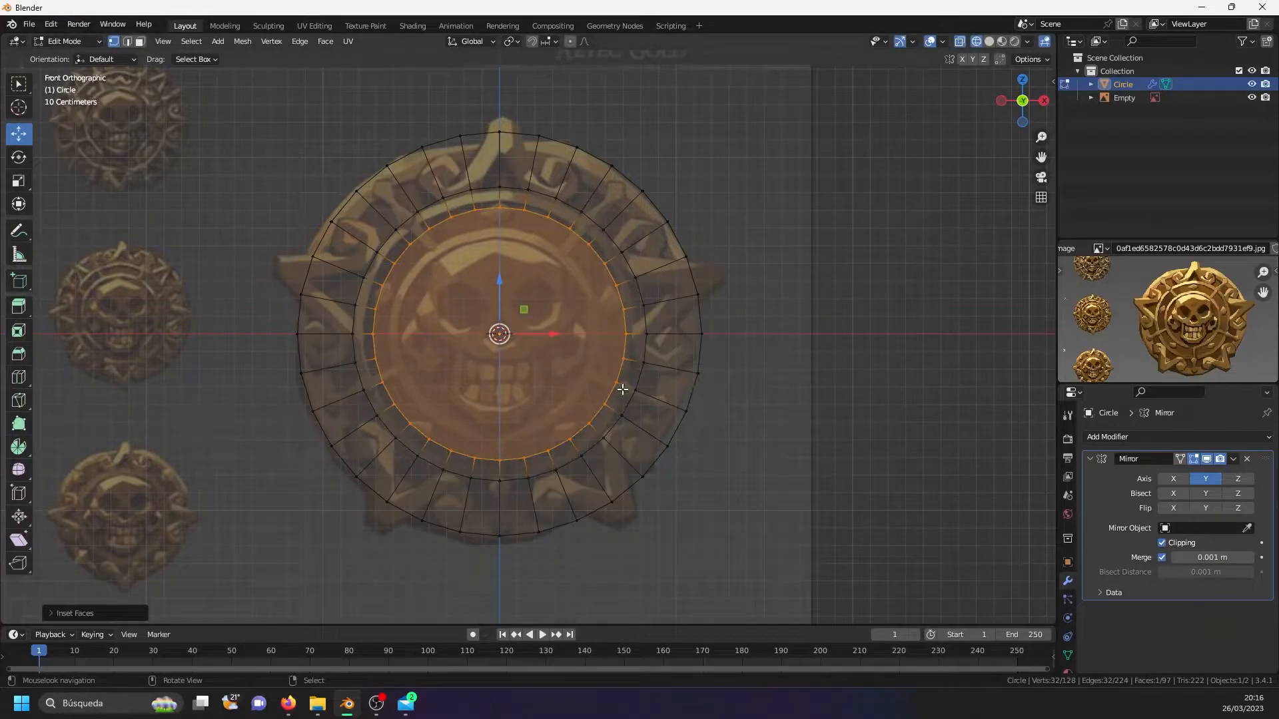
pyautogui.scroll(1, 651, 400)
pyautogui.press('i')
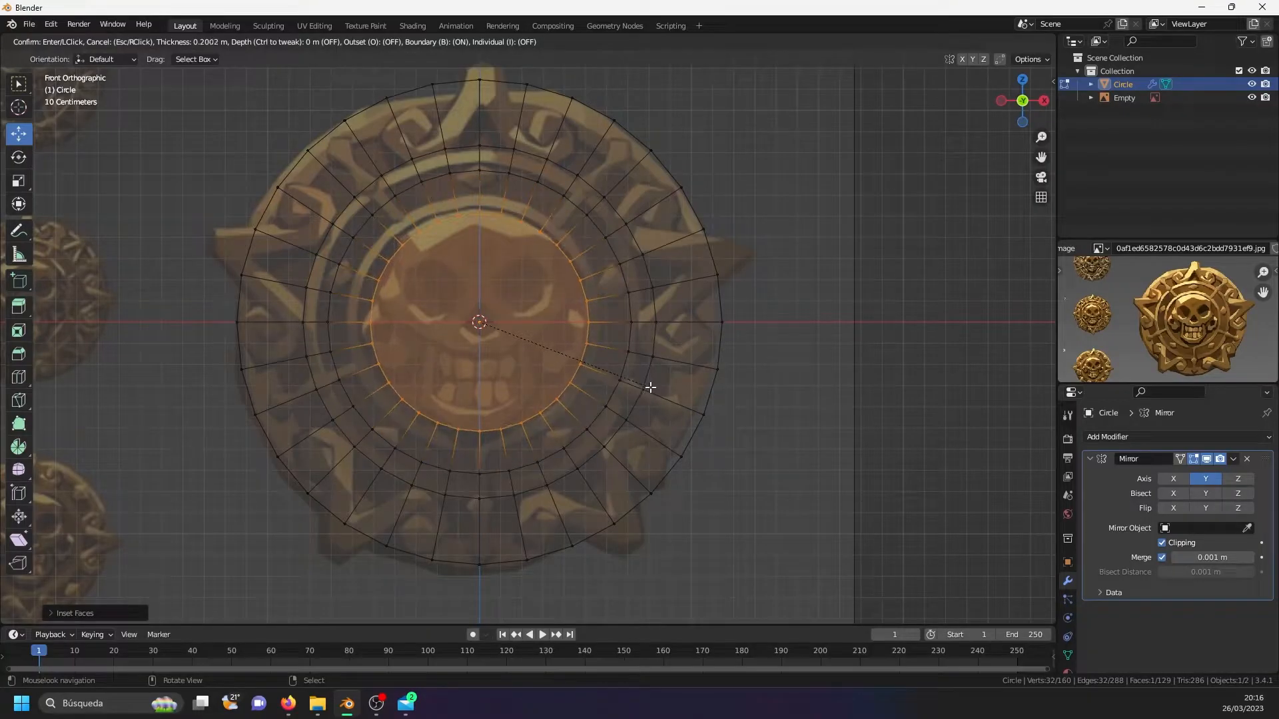
pyautogui.click(661, 390)
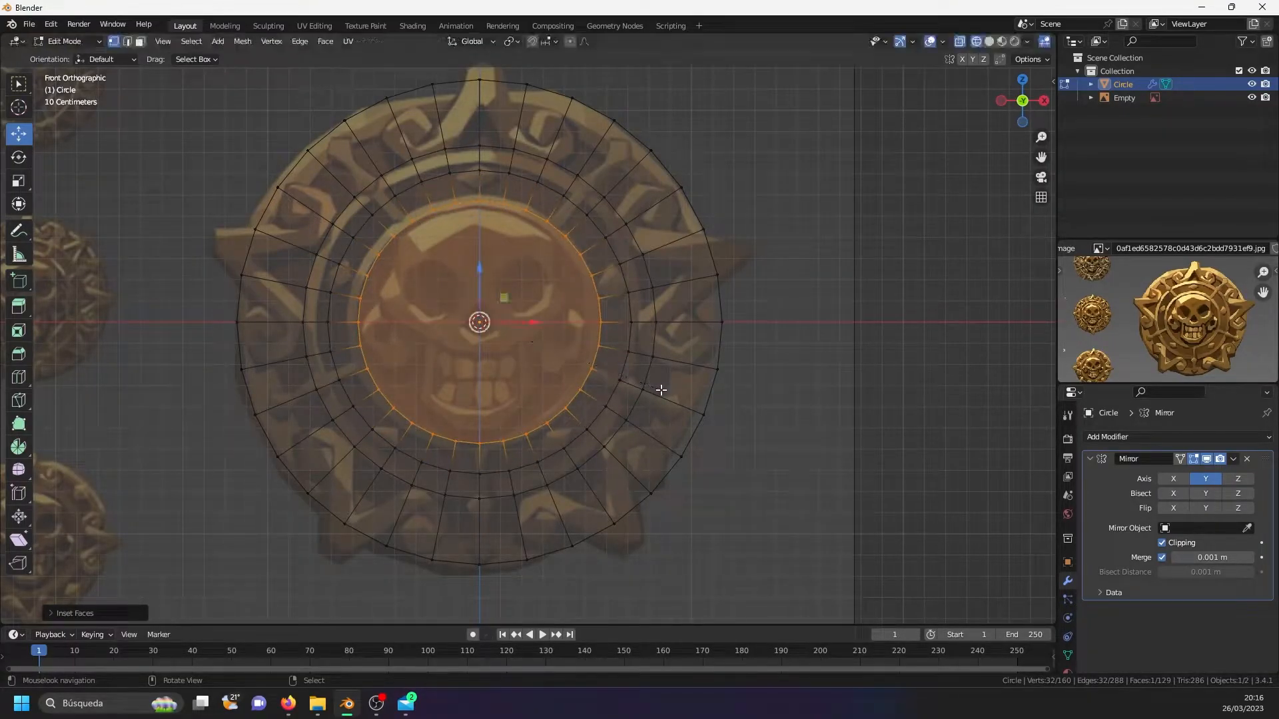
pyautogui.press('i')
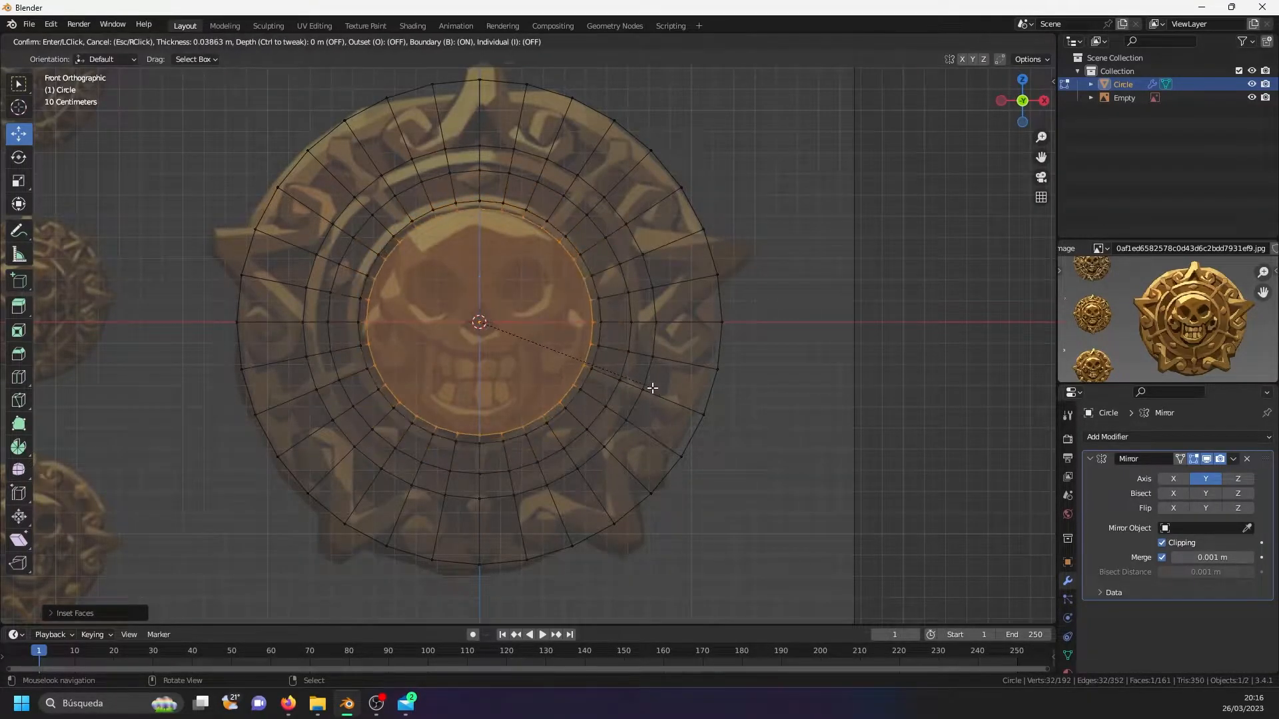
pyautogui.click(645, 385)
# - Turn off X-ray, select the entire coin mesh and symmetrize it from -X to +X
pyautogui.hotkey('alt', 'z')
pyautogui.moveTo(616, 384); pyautogui.dragTo(331, 324, button='middle')
pyautogui.press('Tab')
pyautogui.press('Tab')
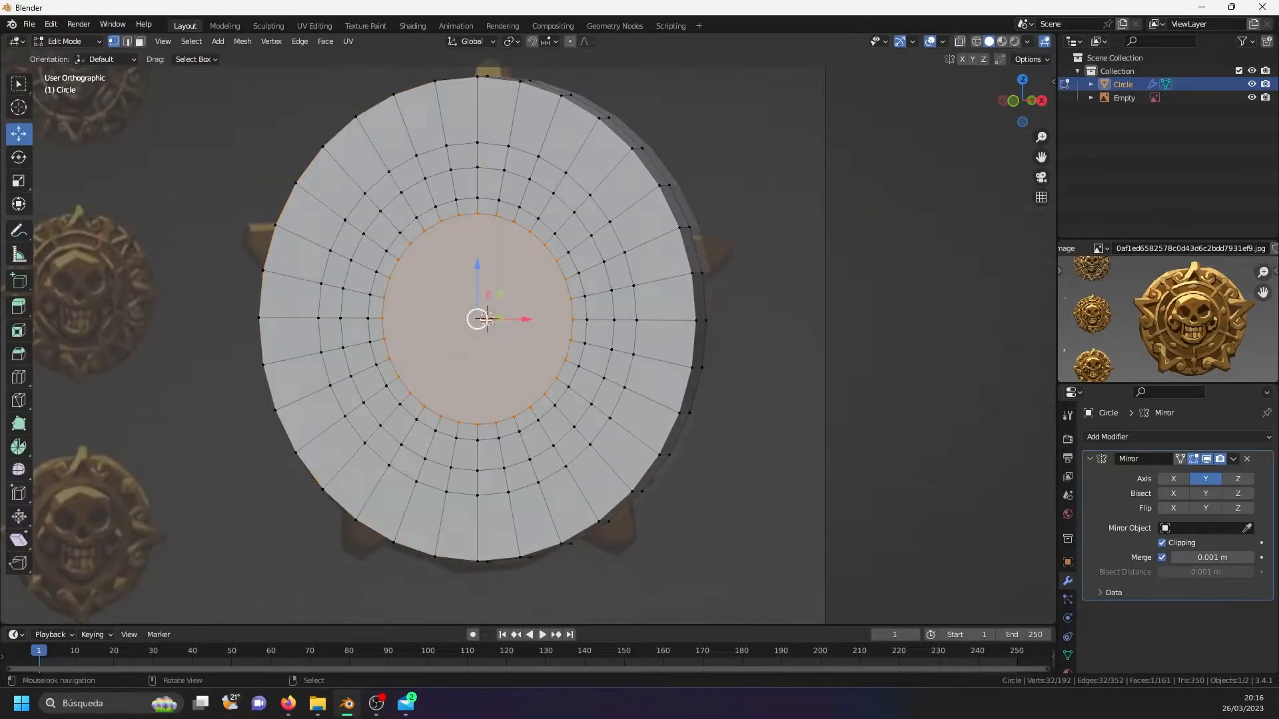
pyautogui.rightClick(374, 318)
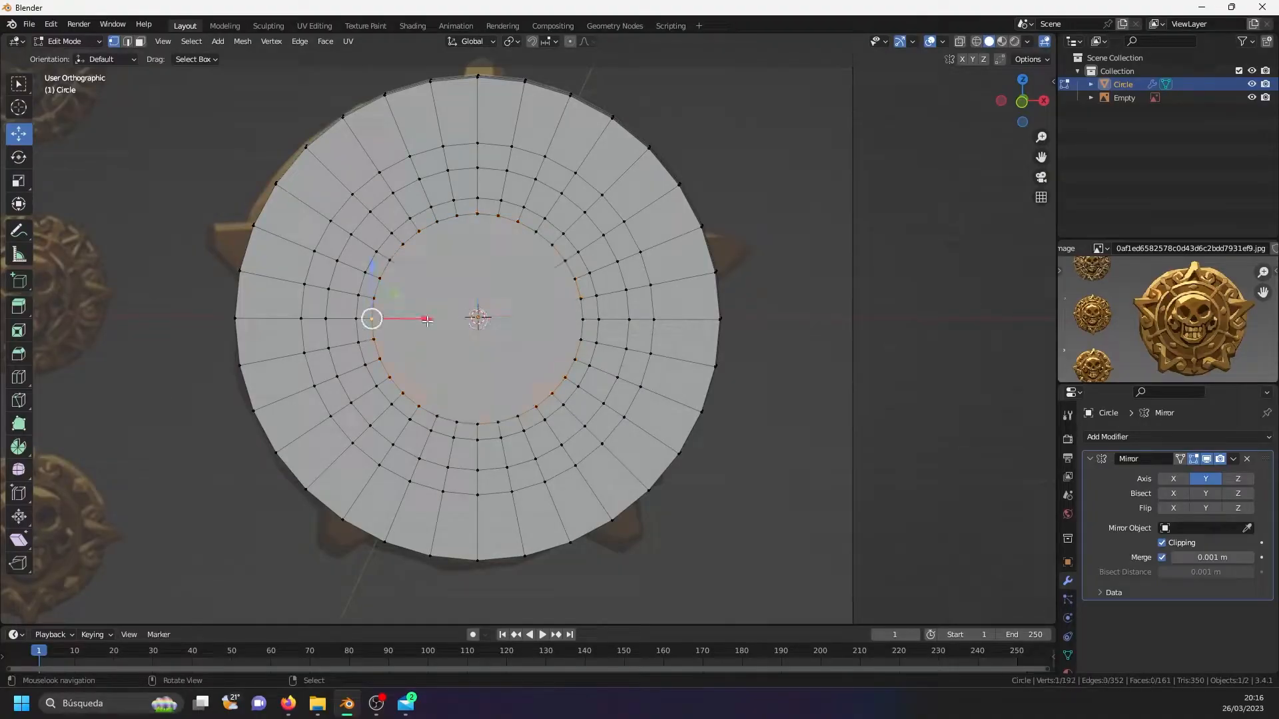
pyautogui.scroll(3, 477, 327)
pyautogui.scroll(-3, 570, 327)
pyautogui.press('a')
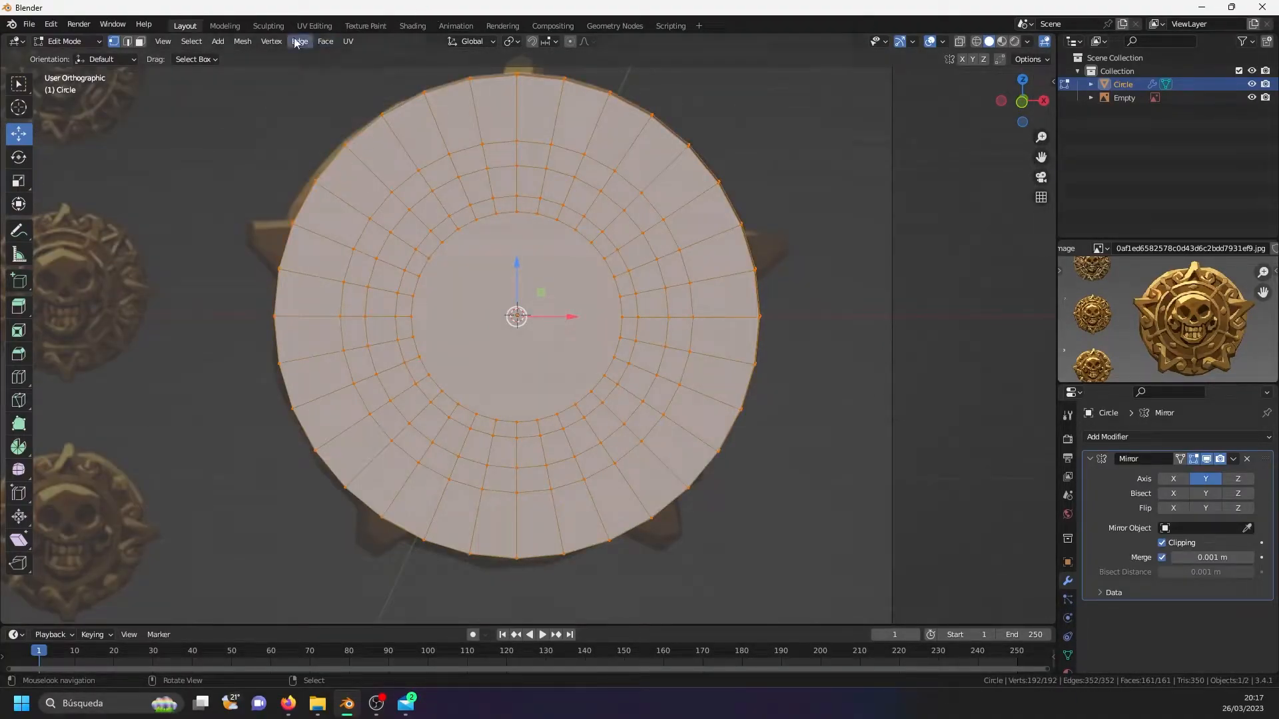
pyautogui.click(240, 41)
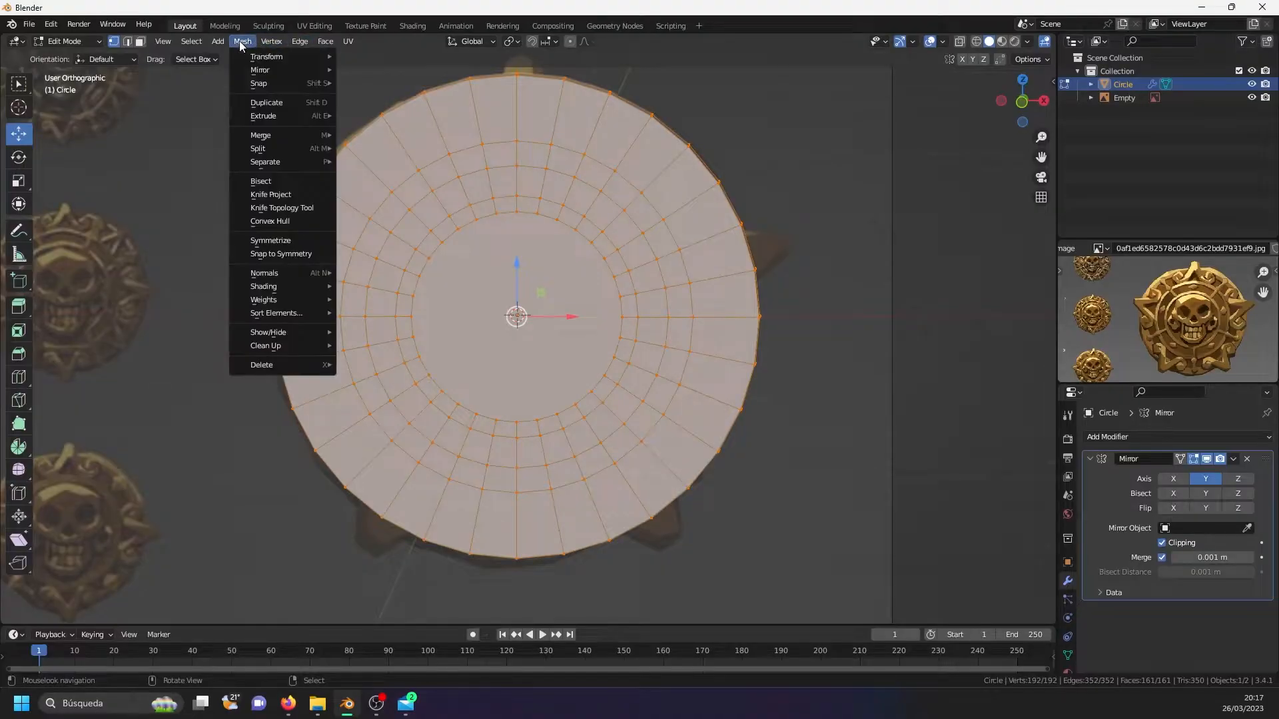
pyautogui.click(284, 237)
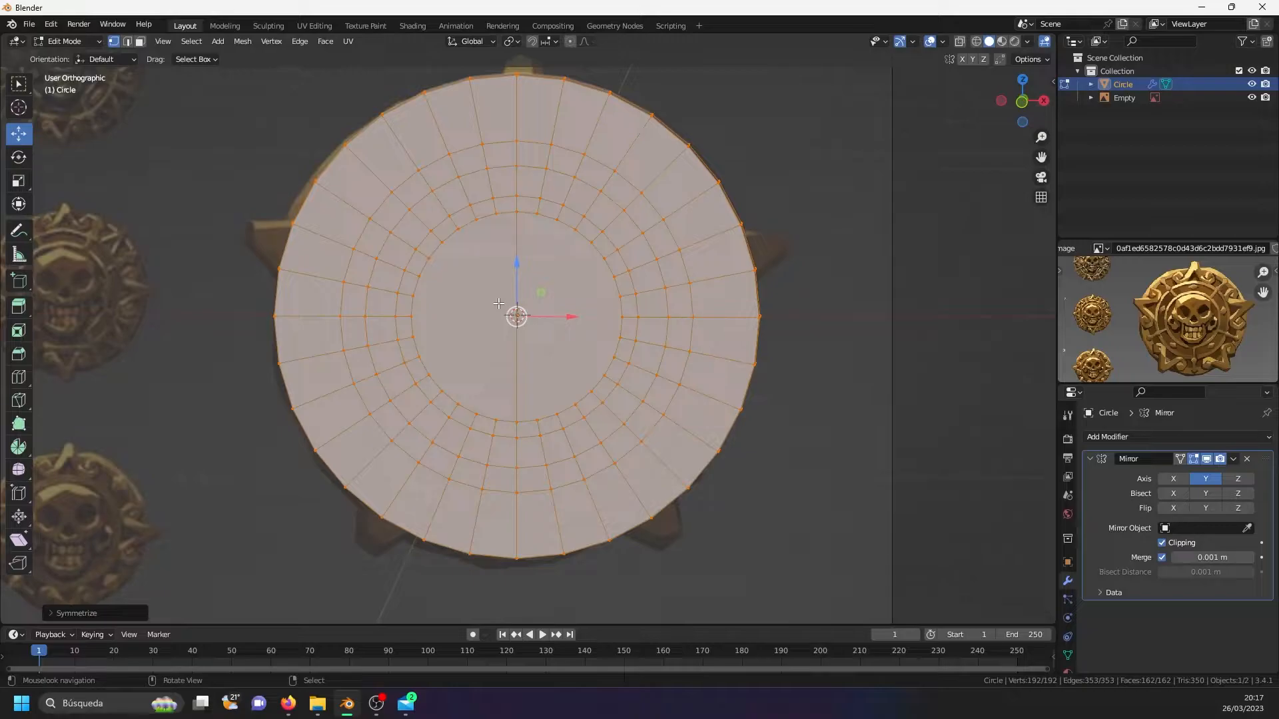
# - Apply Snap to Symmetry to the whole mesh, and symmetrize it in the -Z to +Z direction
pyautogui.click(238, 42)
pyautogui.click(278, 248)
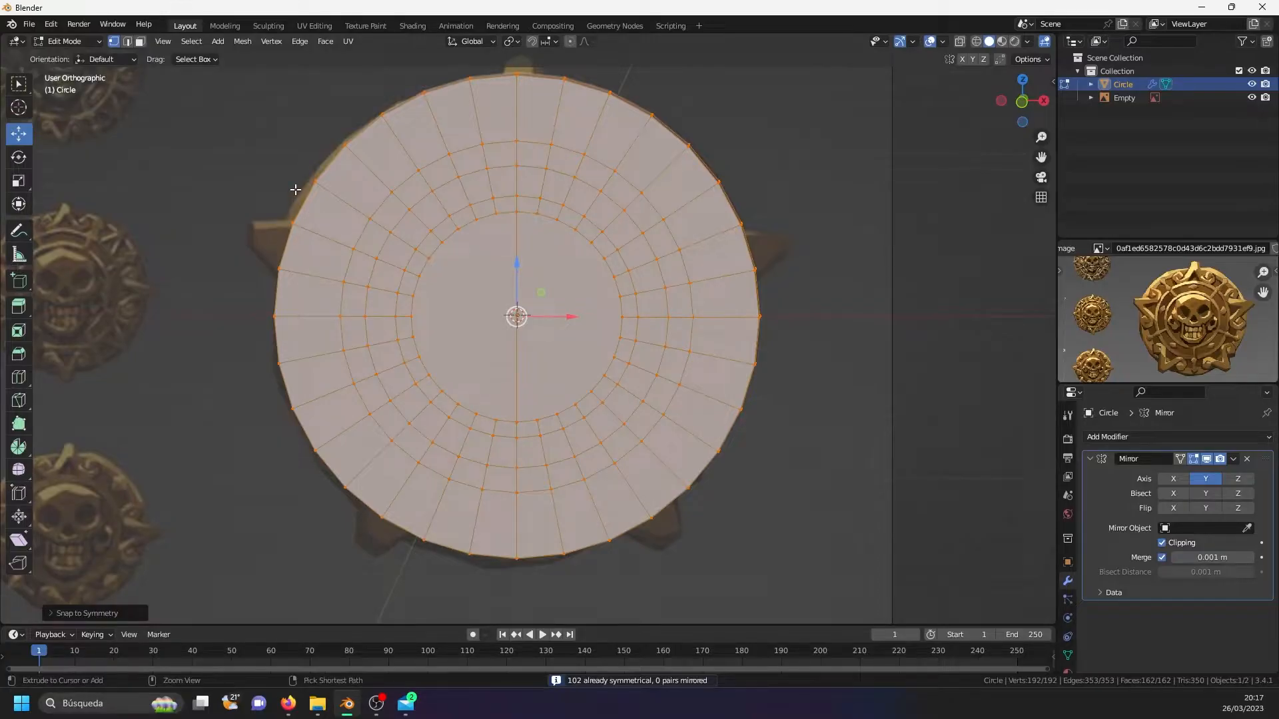
pyautogui.click(243, 42)
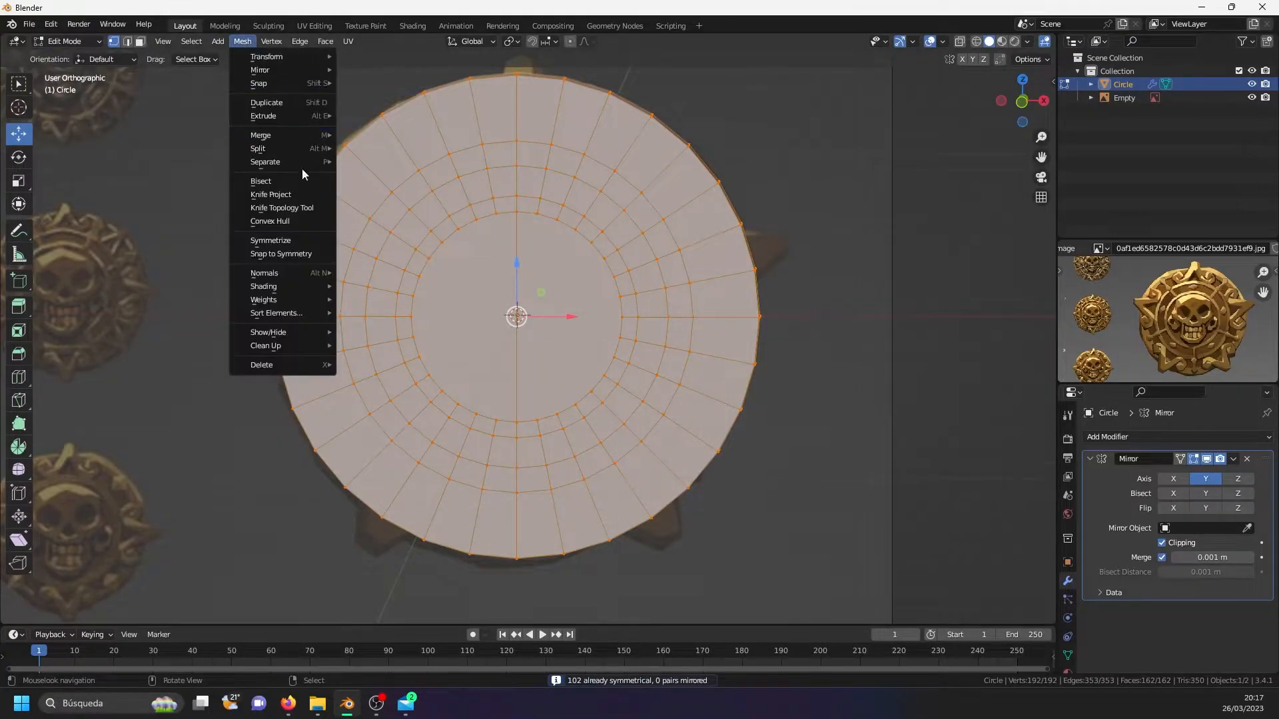
pyautogui.click(297, 239)
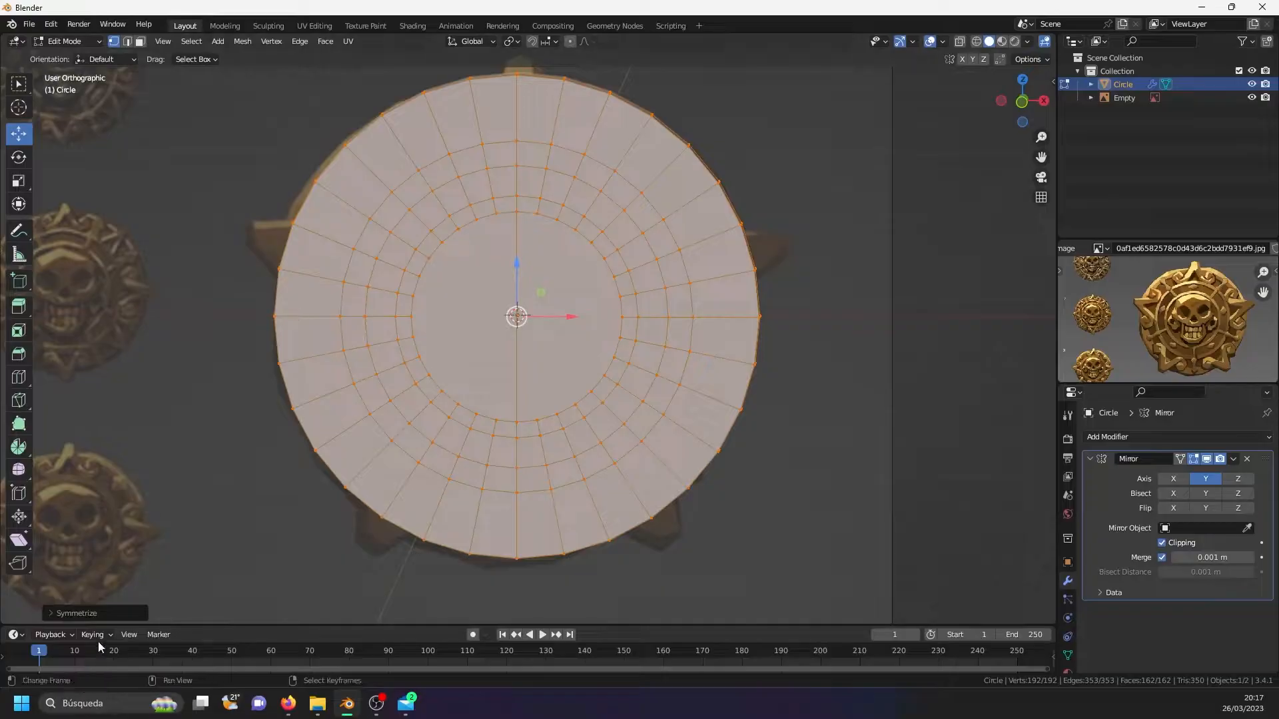
pyautogui.click(98, 612)
pyautogui.click(142, 595)
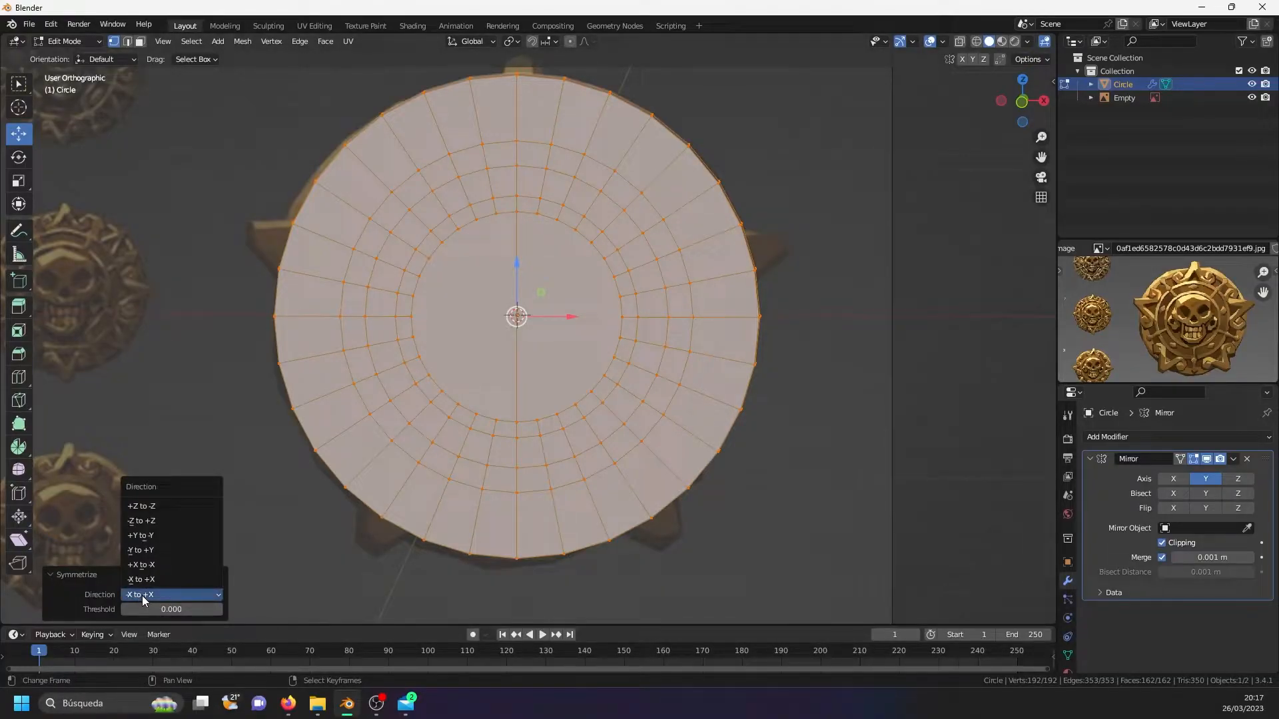
pyautogui.click(177, 521)
# - Connect the first three opposite vertex pairs above the horizontal centre line of the inner disc with straight edges
pyautogui.keyDown('shift'); pyautogui.moveTo(539, 320); pyautogui.dragTo(480, 390, button='middle'); pyautogui.keyUp('shift')
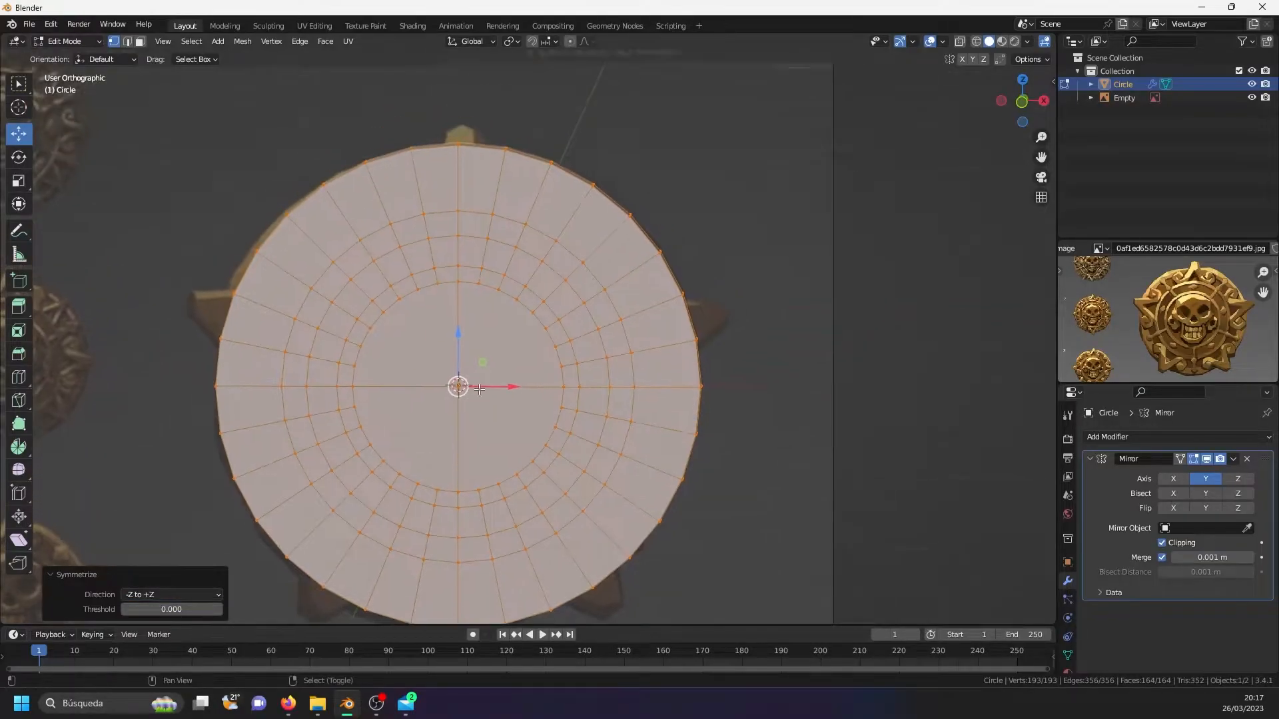
pyautogui.scroll(2, 412, 369)
pyautogui.rightClick(317, 360)
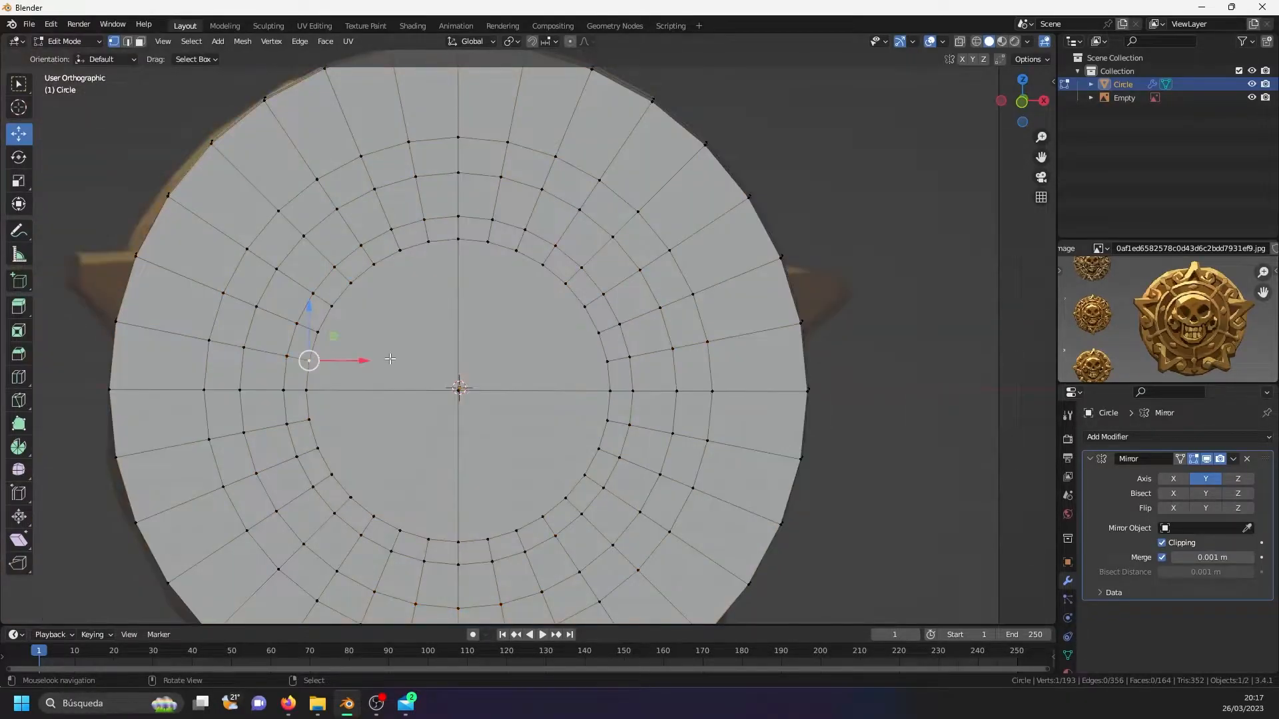
pyautogui.keyDown('shift'); pyautogui.rightClick(608, 362); pyautogui.keyUp('shift')
pyautogui.press('j')
pyautogui.rightClick(599, 333)
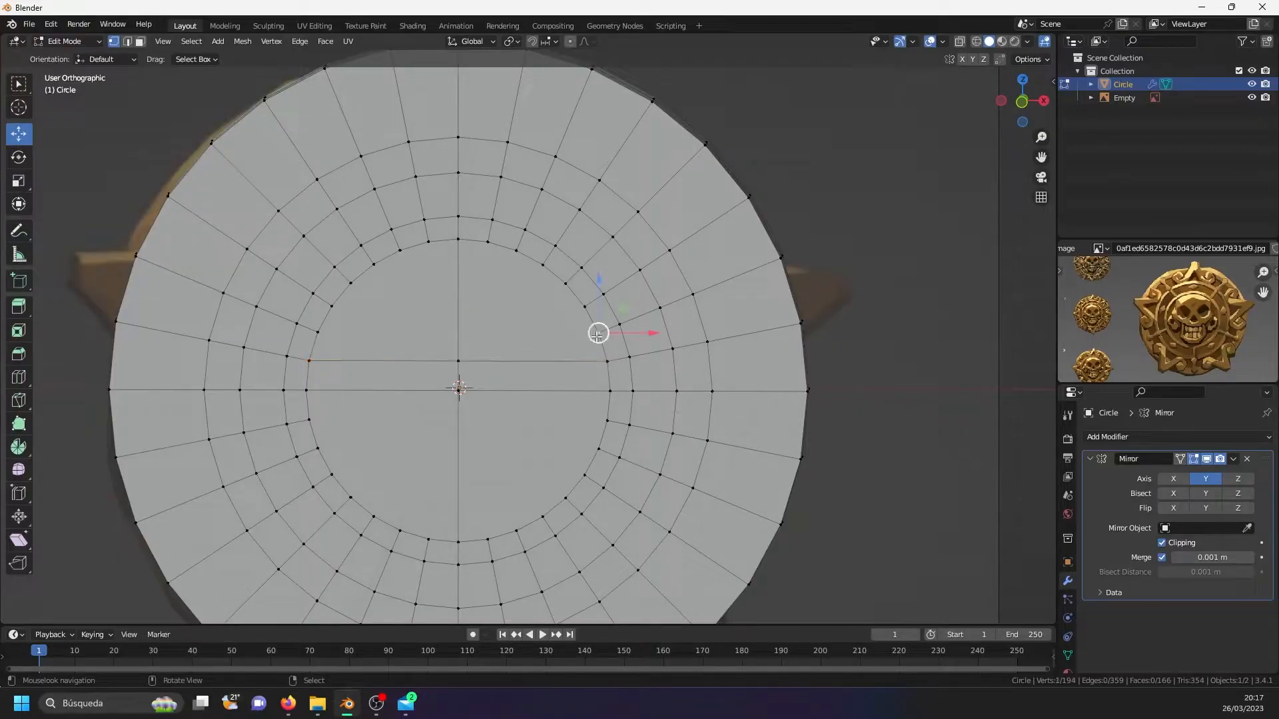
pyautogui.keyDown('shift'); pyautogui.rightClick(327, 337); pyautogui.keyUp('shift')
pyautogui.press('j')
pyautogui.rightClick(331, 308)
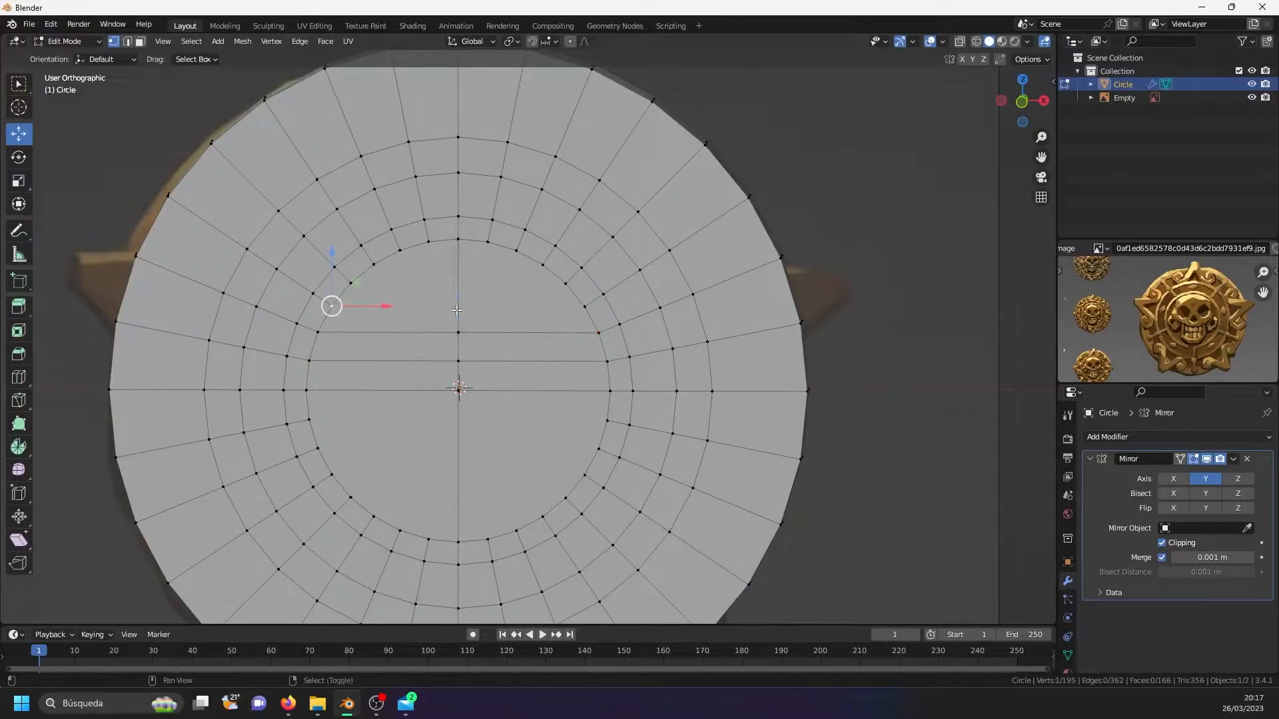
pyautogui.keyDown('shift'); pyautogui.rightClick(567, 315); pyautogui.keyUp('shift')
pyautogui.press('j')
# - Connect the next two opposite vertex pairs higher up the inner disc with horizontal edges
pyautogui.rightClick(566, 284)
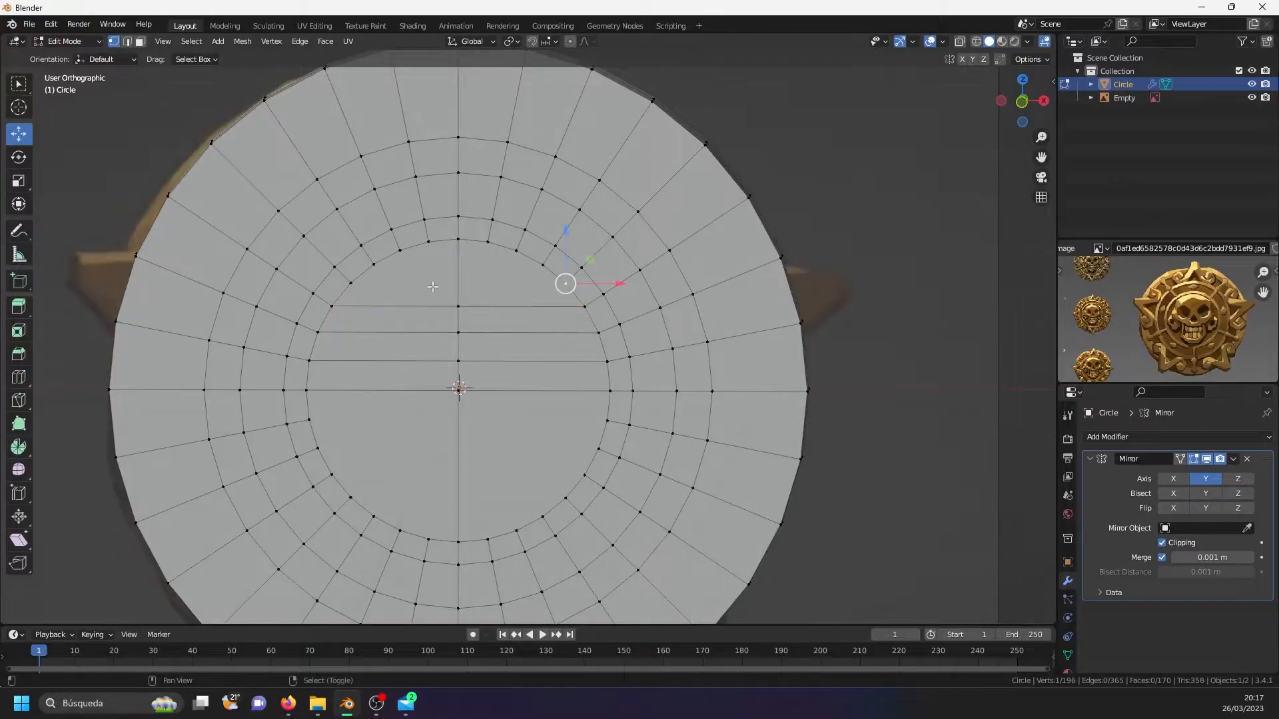
pyautogui.keyDown('shift'); pyautogui.rightClick(353, 285); pyautogui.keyUp('shift')
pyautogui.press('j')
pyautogui.rightClick(375, 266)
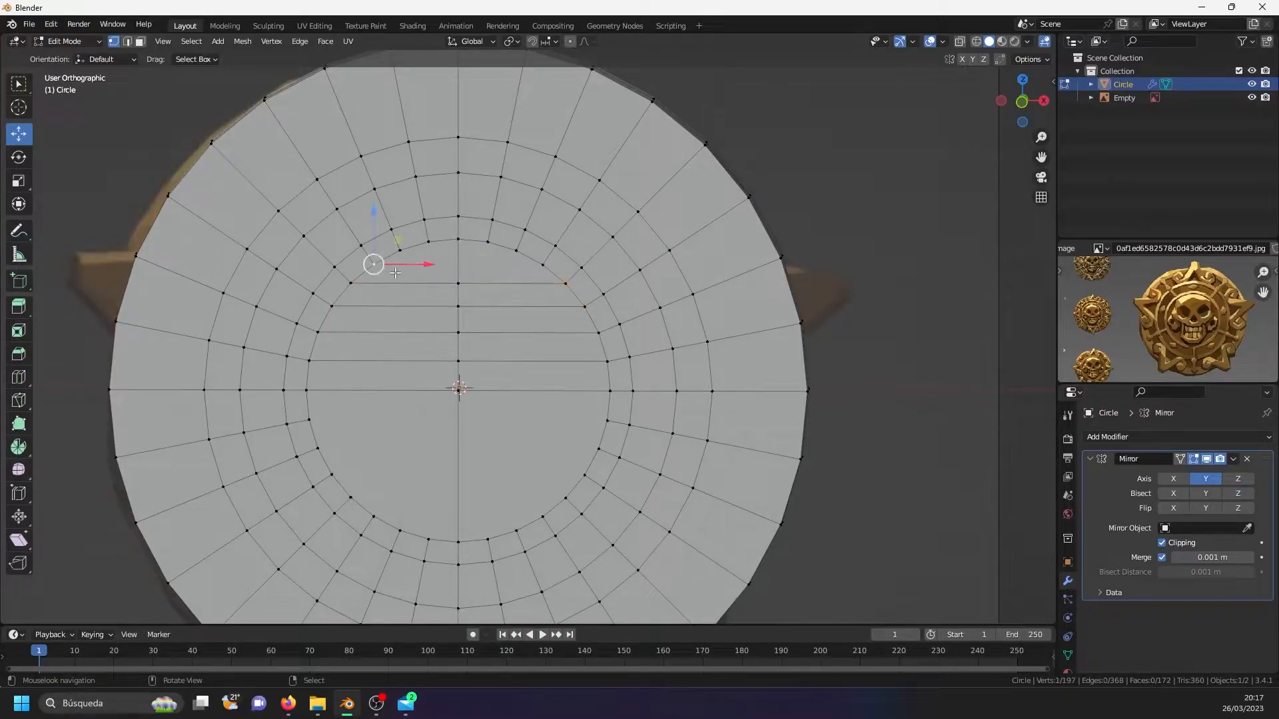
pyautogui.keyDown('shift'); pyautogui.rightClick(538, 273); pyautogui.keyUp('shift')
pyautogui.press('j')
# - Connect the top and bottom vertices adjacent to the inner disc's vertical centre line with one vertical edge on each side
pyautogui.rightClick(433, 241)
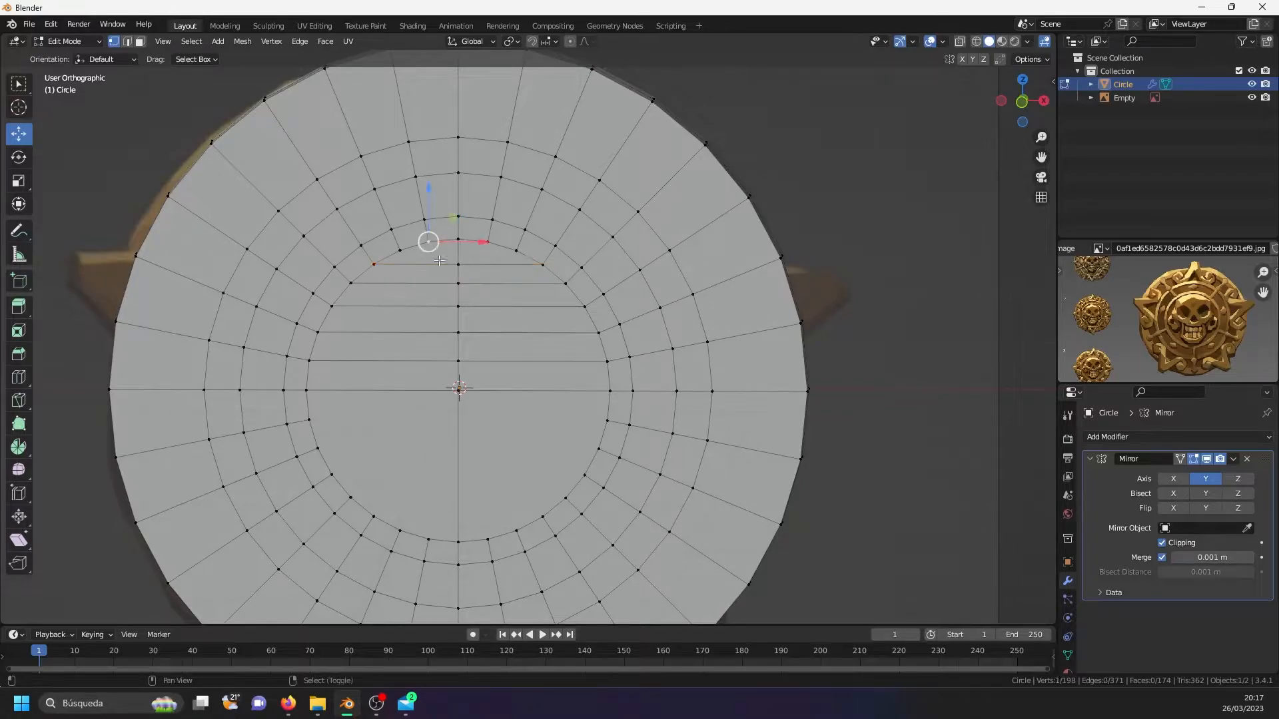
pyautogui.keyDown('shift'); pyautogui.rightClick(416, 515); pyautogui.keyUp('shift')
pyautogui.press('j')
pyautogui.rightClick(398, 252)
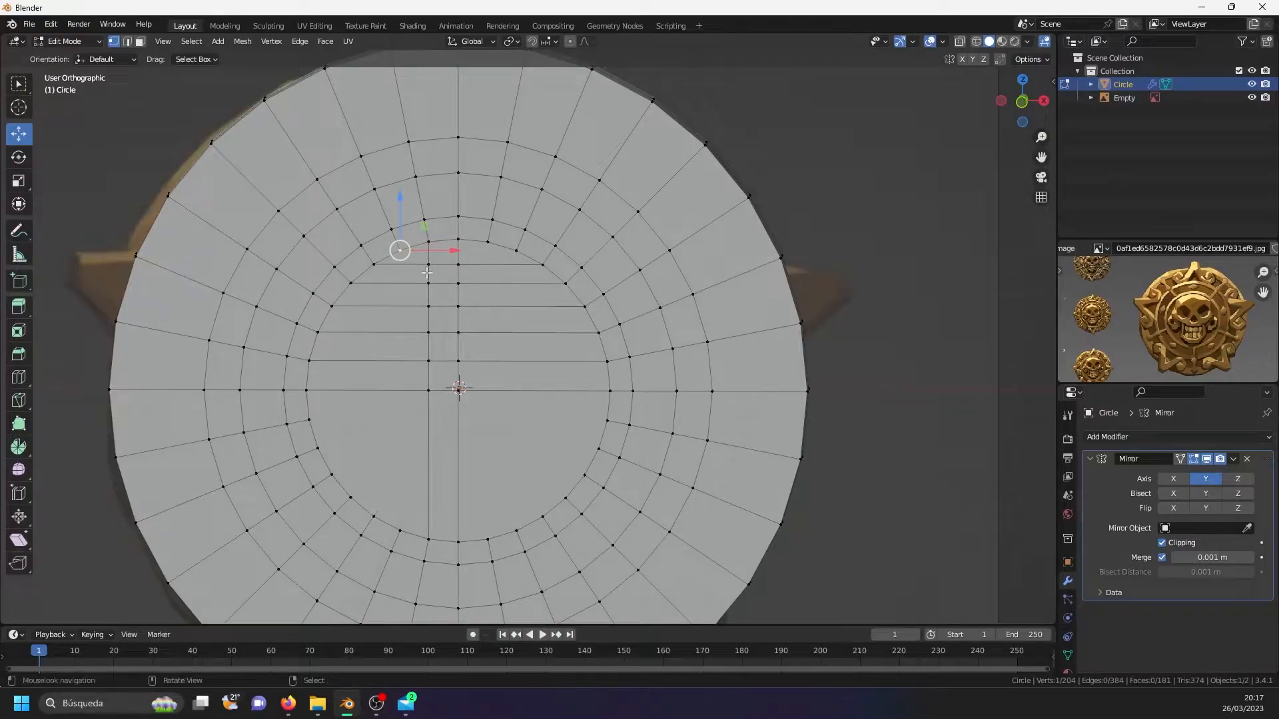
pyautogui.rightClick(489, 242)
pyautogui.keyDown('shift'); pyautogui.rightClick(484, 531); pyautogui.keyUp('shift')
pyautogui.press('j')
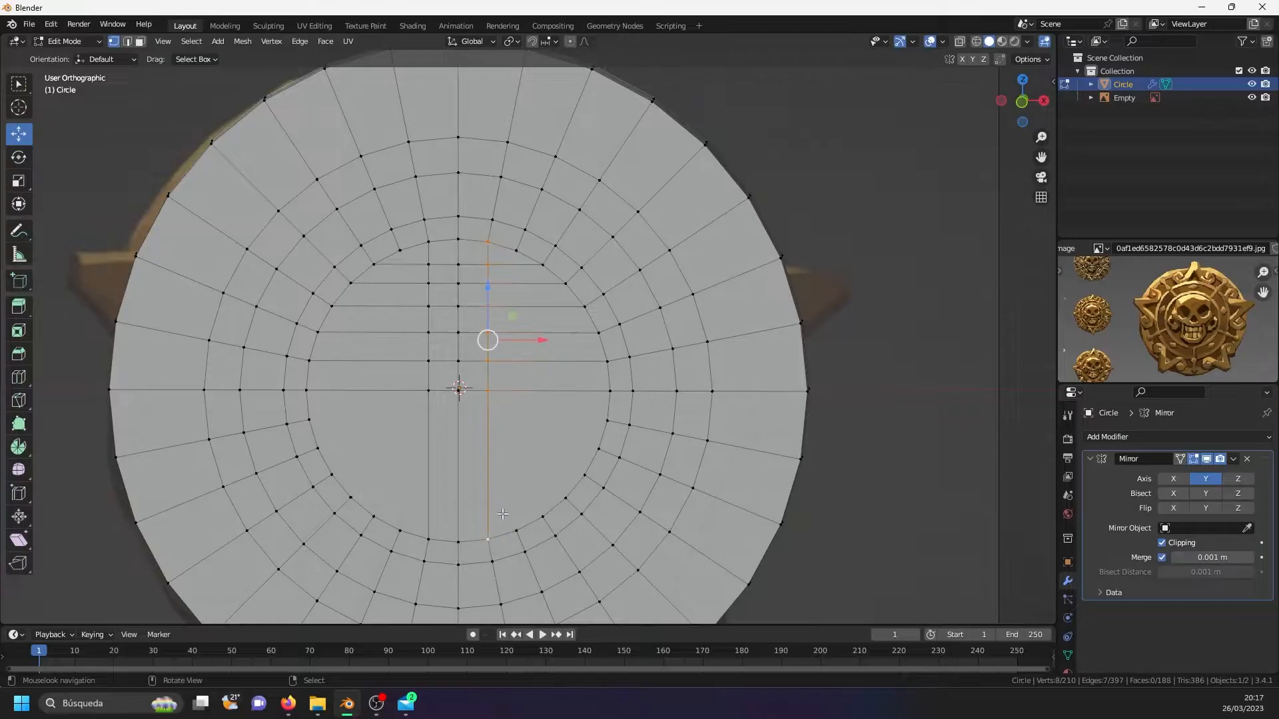
# - Select the whole mesh and symmetrize it from +Z to -Z to copy the horizontal cuts to the disc's lower half
pyautogui.press('a')
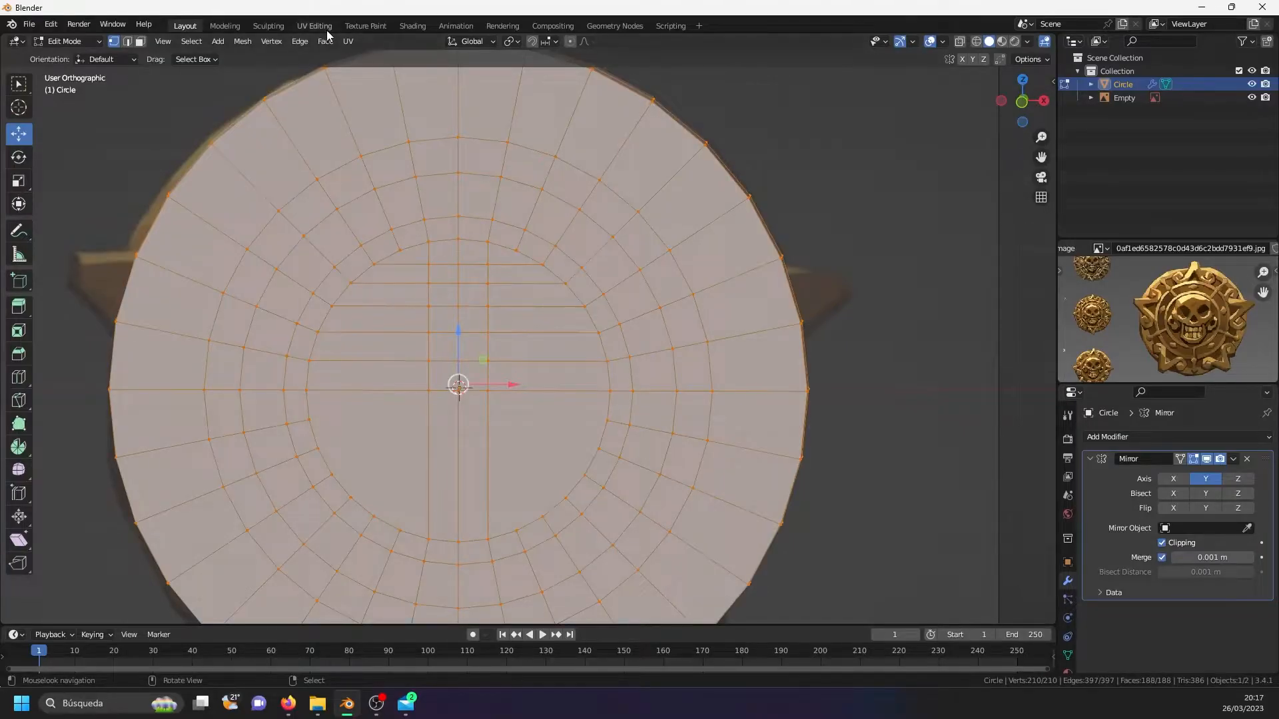
pyautogui.click(248, 43)
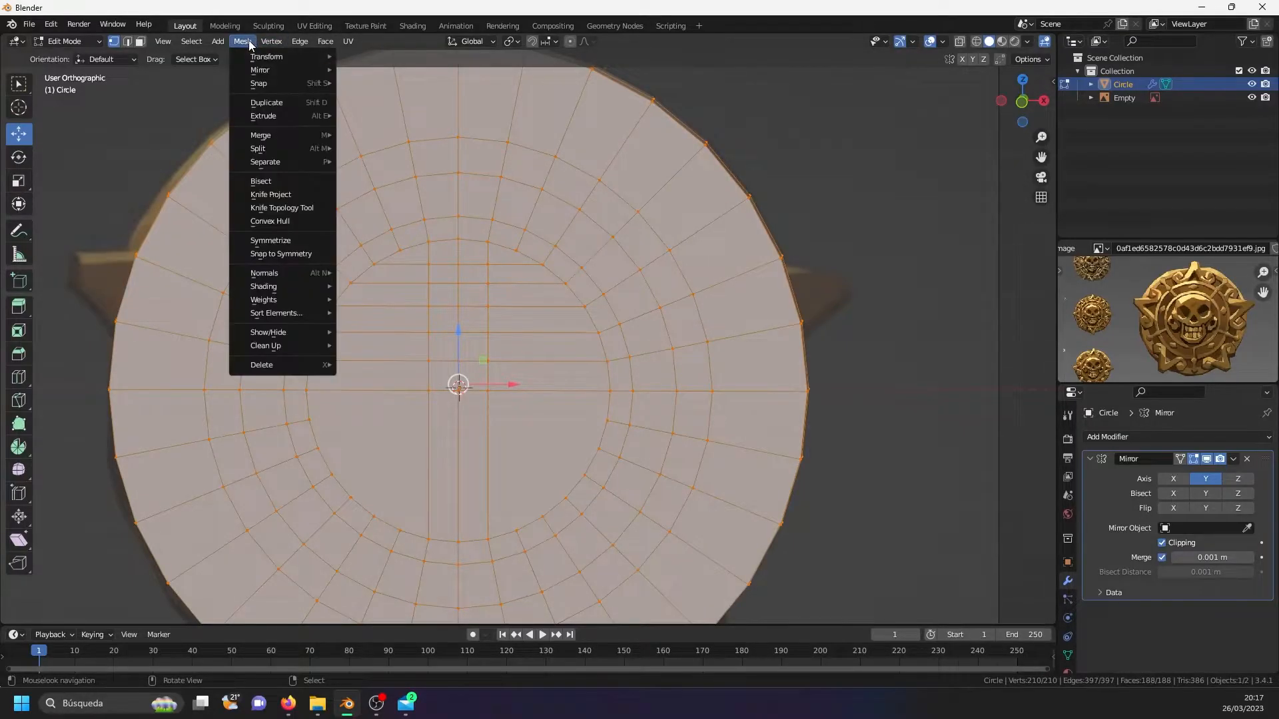
pyautogui.click(283, 241)
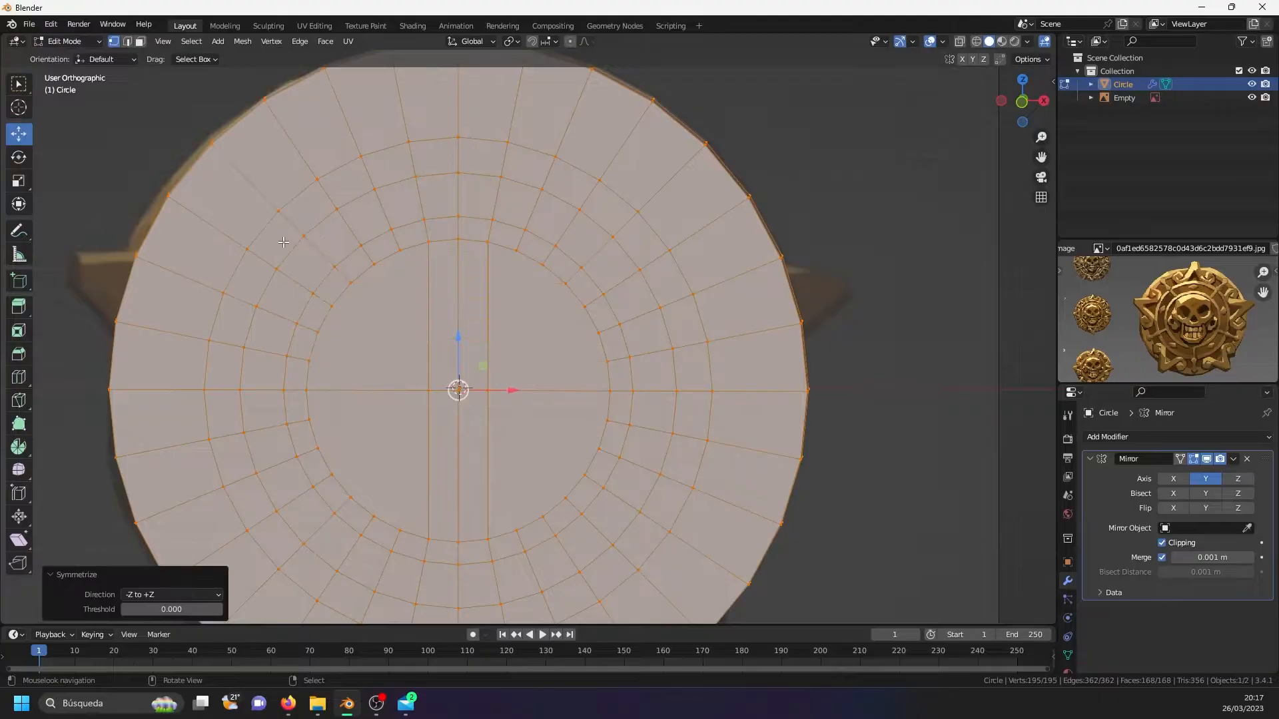
pyautogui.click(166, 595)
pyautogui.click(177, 501)
pyautogui.moveTo(537, 320); pyautogui.dragTo(486, 356, button='middle')
pyautogui.press('Tab')
pyautogui.press('Tab')
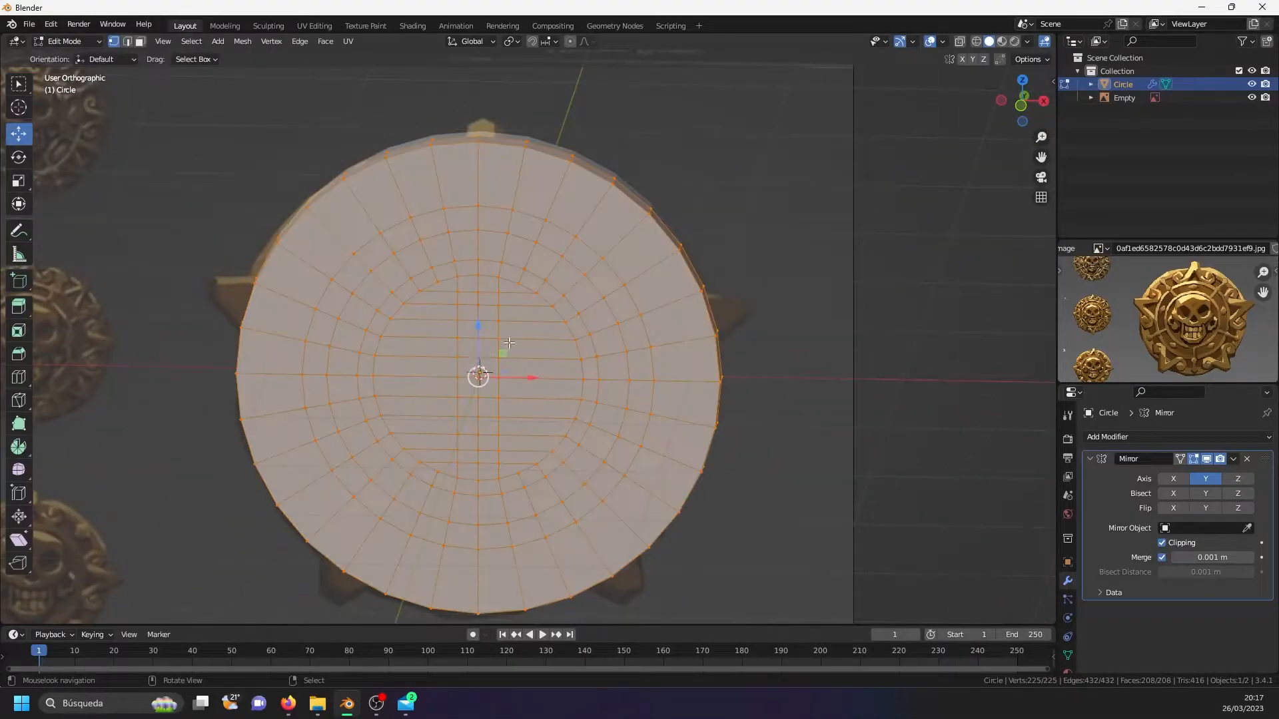
# - In front view with X-ray on, slide the second ring loop outward by about 0.25 to the inner edge of the reference's outer raised band
pyautogui.press('KP_1')
pyautogui.hotkey('alt', 'z')
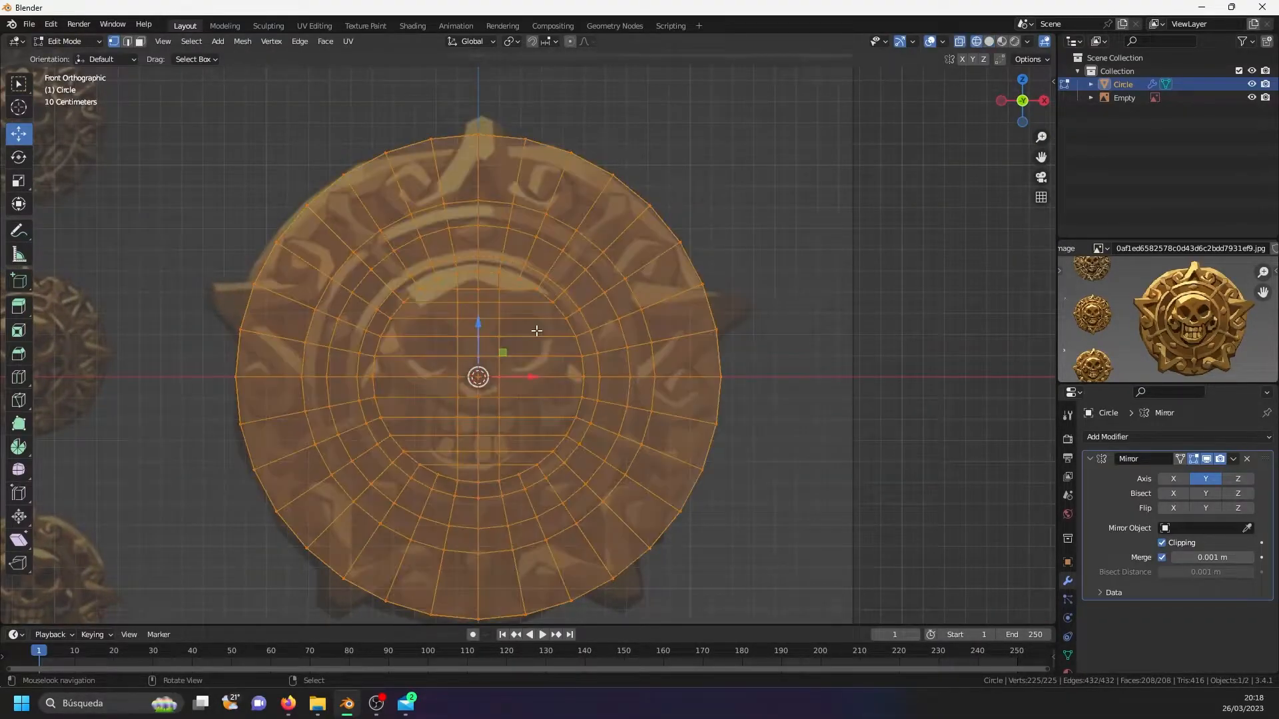
pyautogui.scroll(2, 427, 243)
pyautogui.click(391, 251)
pyautogui.keyDown('alt'); pyautogui.click(410, 236); pyautogui.keyUp('alt')
pyautogui.scroll(5, 418, 229)
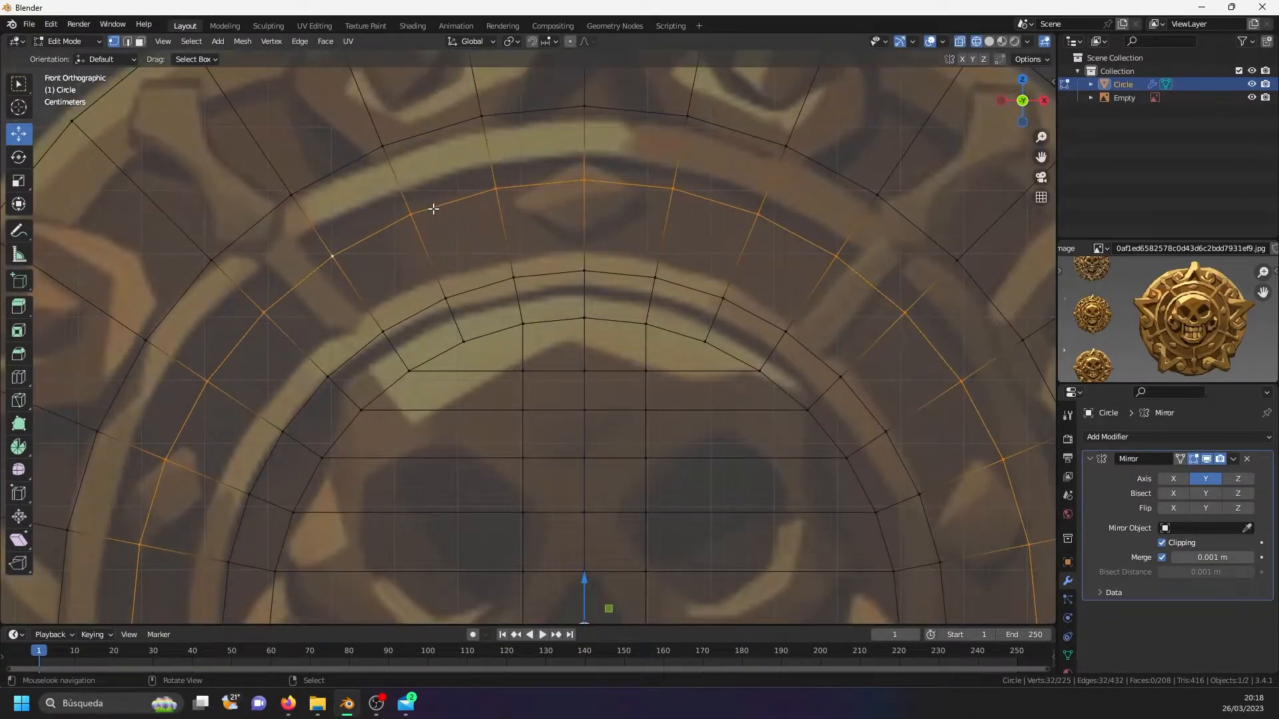
pyautogui.press('g')
pyautogui.press('g')
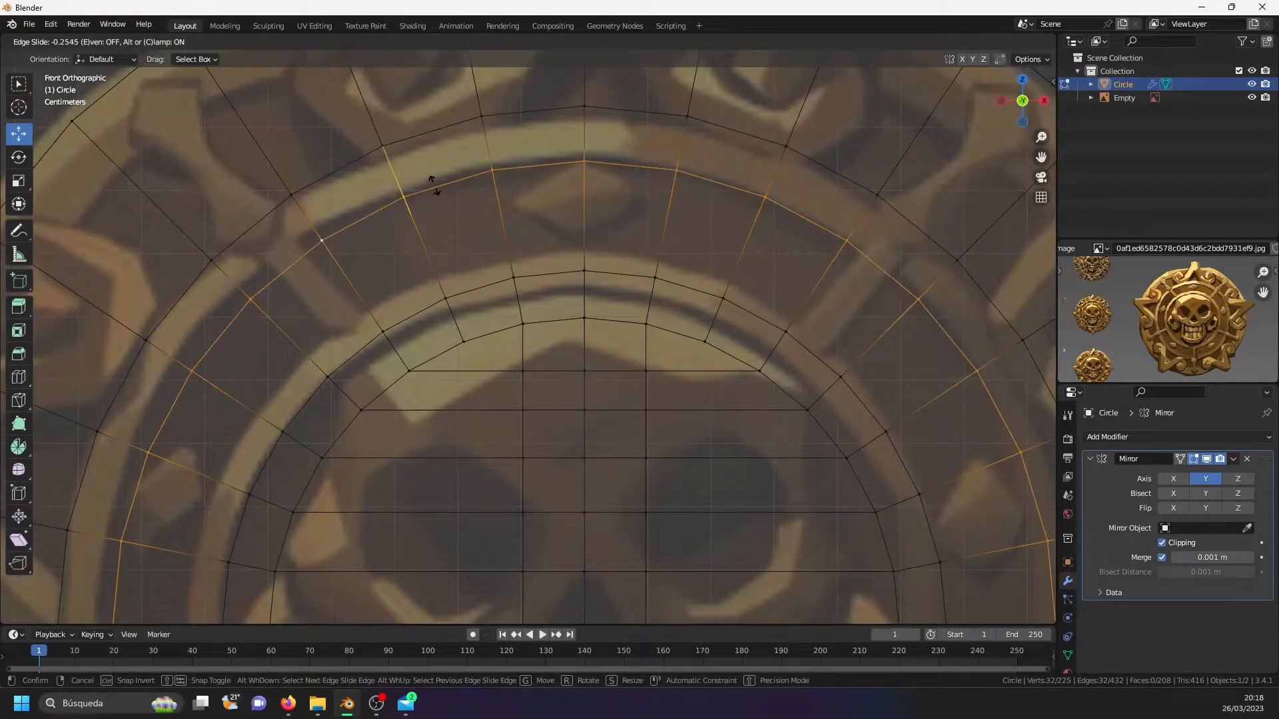
pyautogui.click(433, 184)
# - Slide the first inset edge loop slightly inward to match the outer edge of the reference's outer raised band
pyautogui.keyDown('alt'); pyautogui.click(403, 137); pyautogui.keyUp('alt')
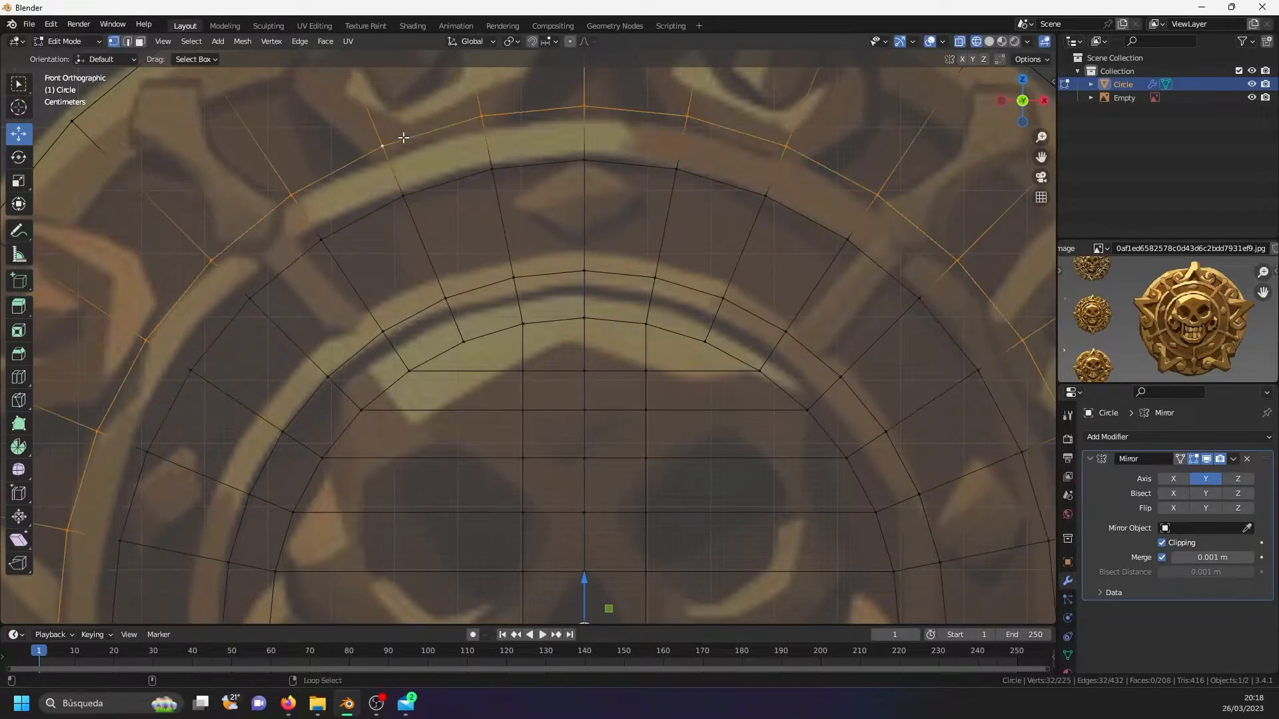
pyautogui.press('g')
pyautogui.press('g')
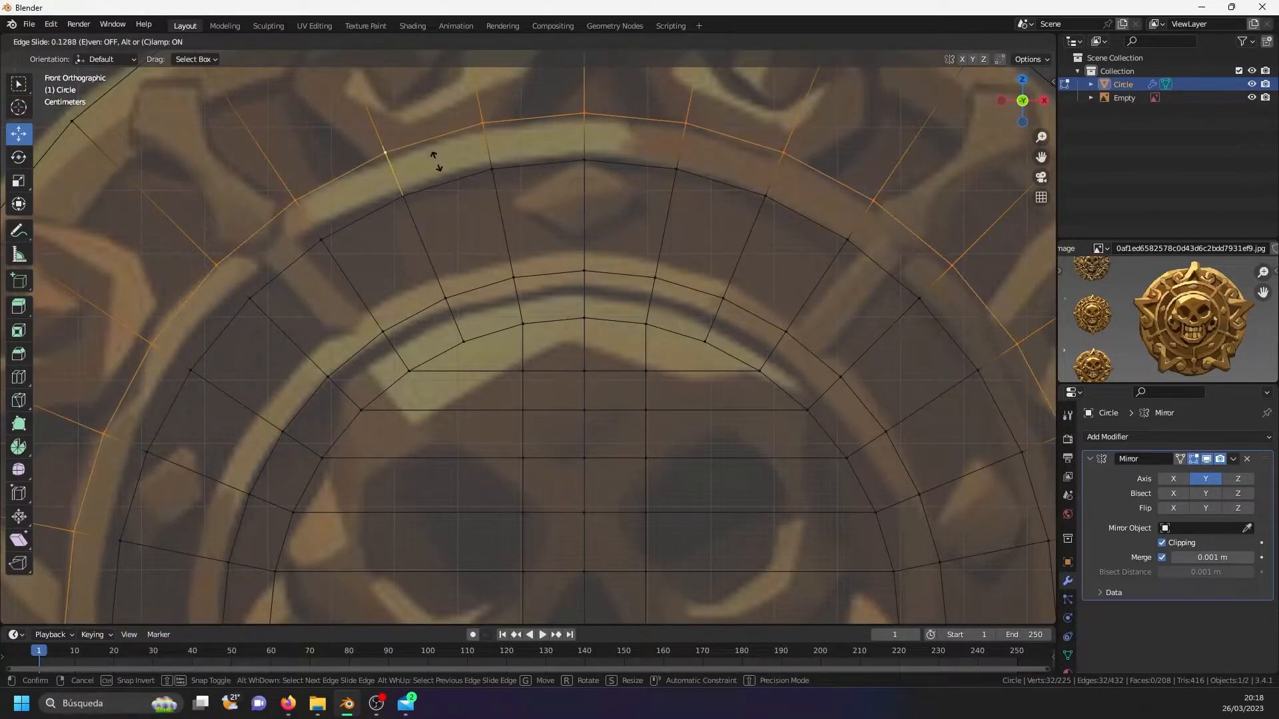
pyautogui.click(436, 172)
# - Slide the edge loop around the skull disc outward by a factor of 0.091 toward the inner raised band's outer edge
pyautogui.keyDown('alt'); pyautogui.click(445, 297); pyautogui.keyUp('alt')
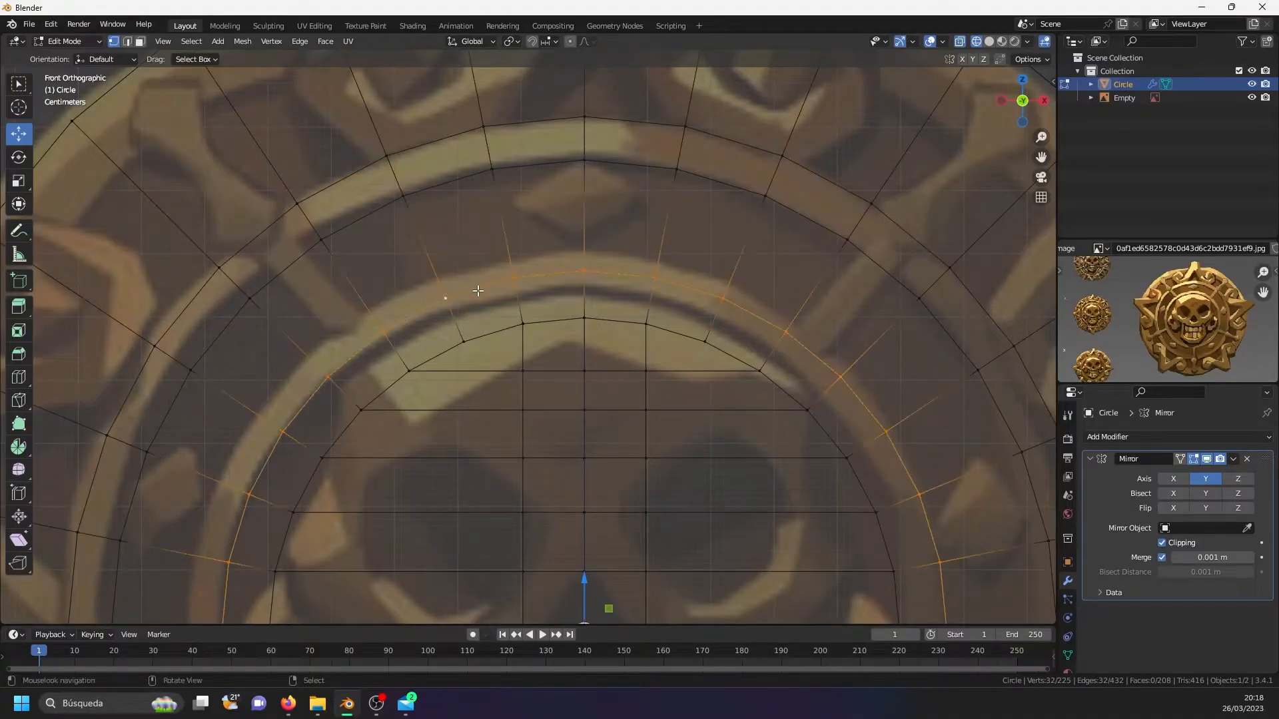
pyautogui.press('g')
pyautogui.press('g')
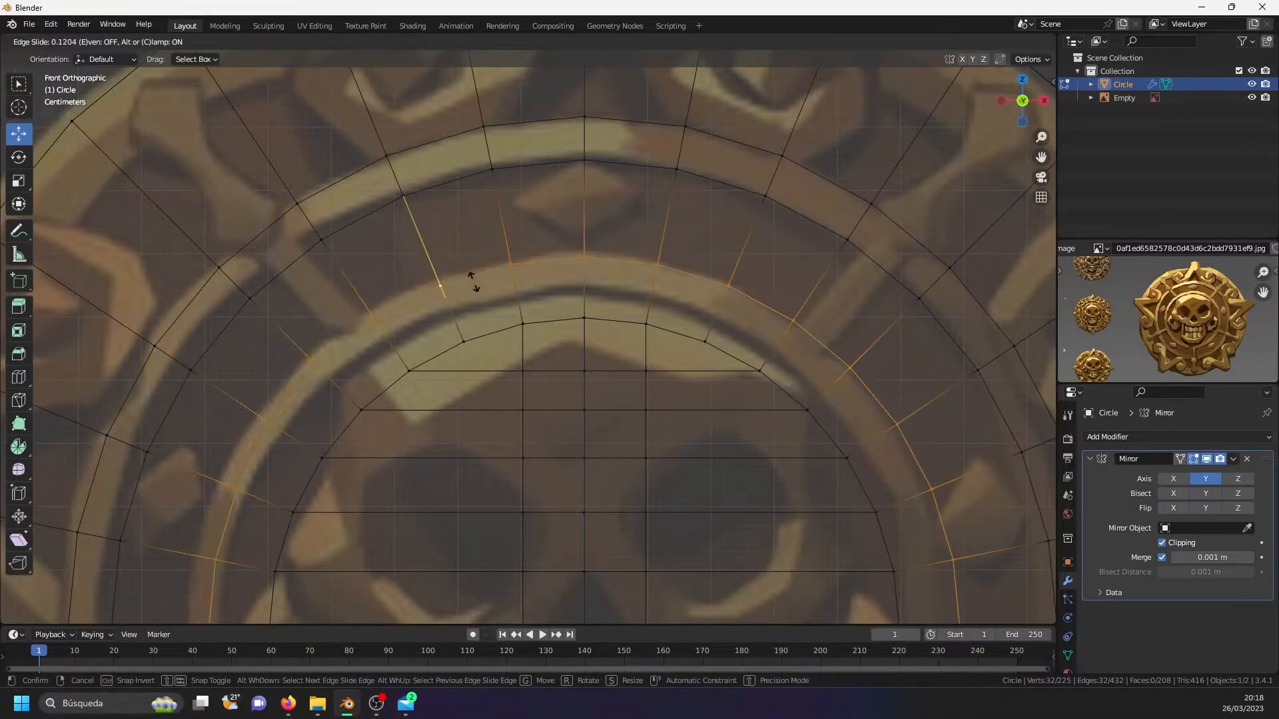
pyautogui.click(472, 286)
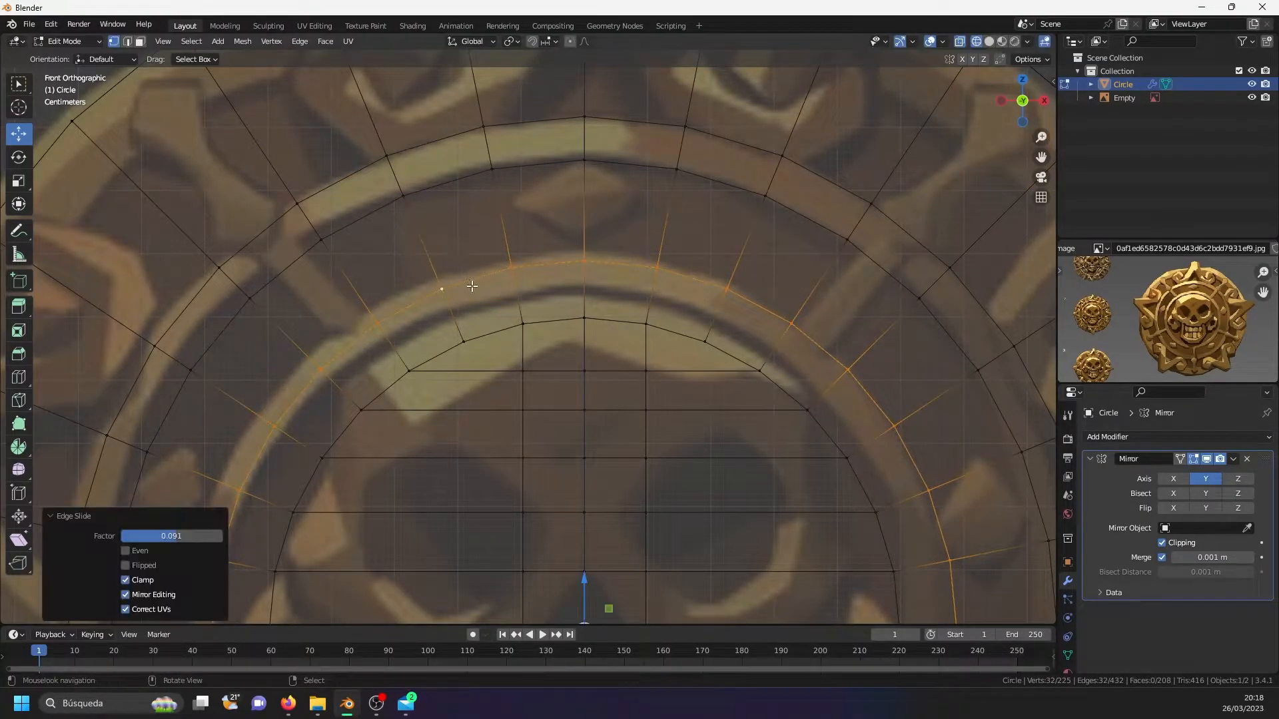
# - Slide the full edge loop bordering the skull disc outward by a factor of 0.178 to the inner raised band's inner edge
pyautogui.keyDown('alt'); pyautogui.rightClick(466, 339); pyautogui.keyUp('alt')
pyautogui.scroll(-4, 481, 330)
pyautogui.keyDown('shift'); pyautogui.moveTo(523, 374); pyautogui.dragTo(477, 320, button='middle'); pyautogui.keyUp('shift')
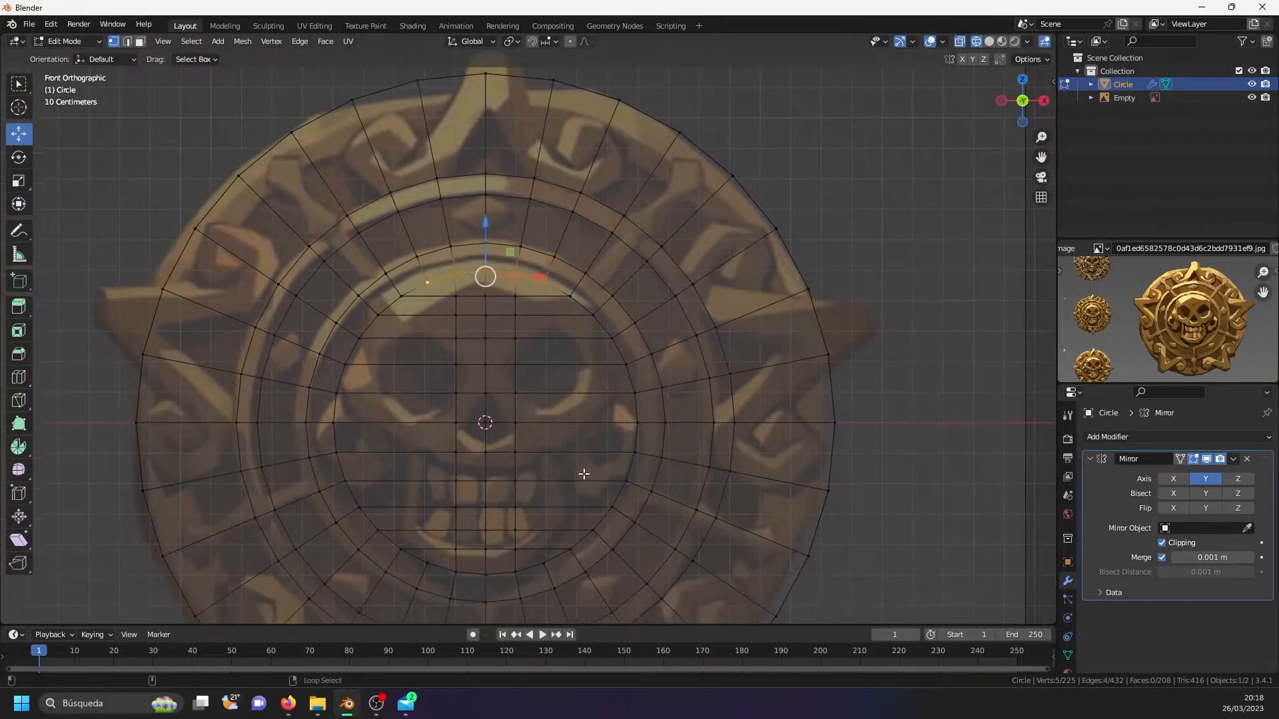
pyautogui.keyDown('alt'); pyautogui.rightClick(624, 491); pyautogui.keyUp('alt')
pyautogui.keyDown('alt'); pyautogui.keyDown('shift'); pyautogui.rightClick(510, 567); pyautogui.keyUp('shift'); pyautogui.keyUp('alt')
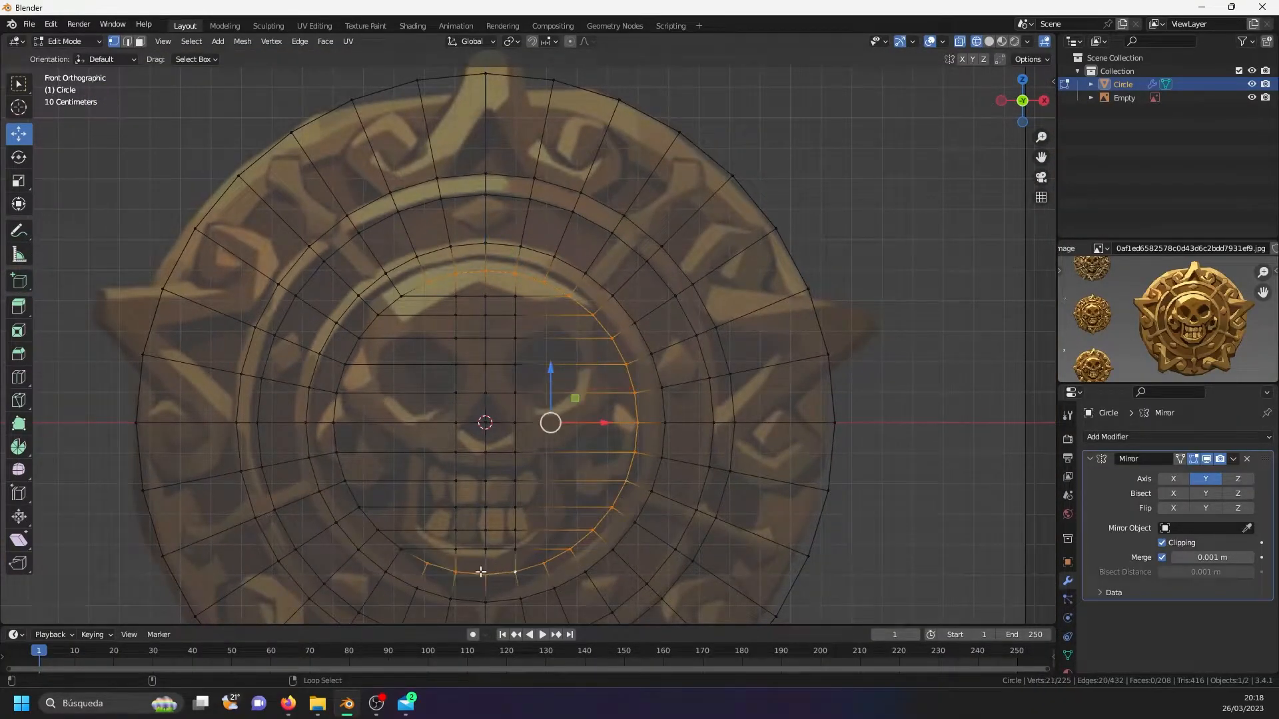
pyautogui.keyDown('alt'); pyautogui.keyDown('shift'); pyautogui.rightClick(372, 524); pyautogui.keyUp('shift'); pyautogui.keyUp('alt')
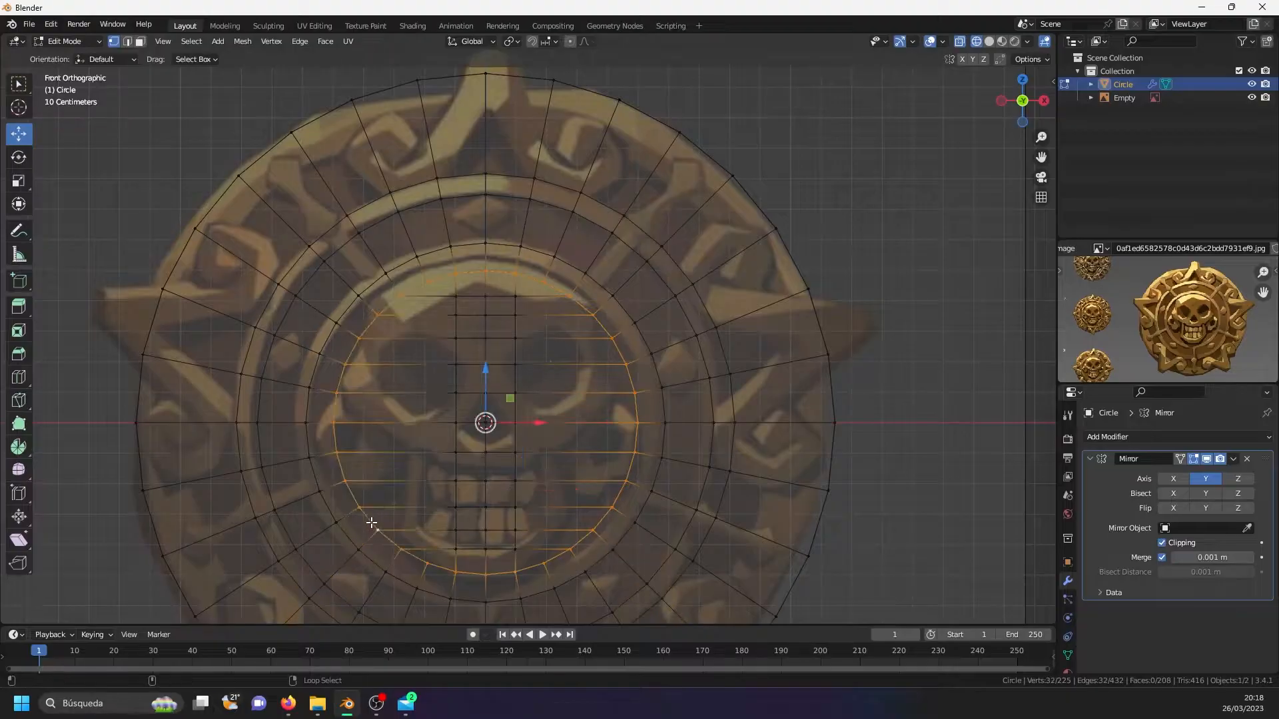
pyautogui.scroll(4, 530, 368)
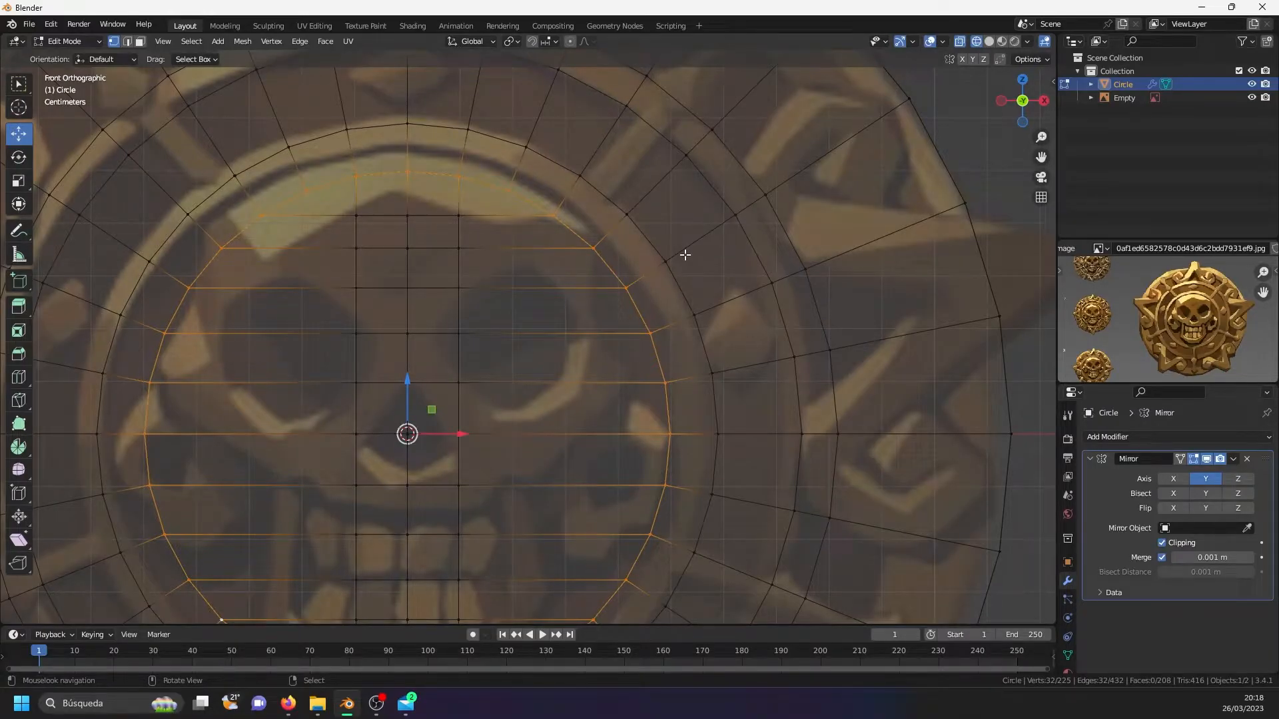
pyautogui.press('g')
pyautogui.press('g')
pyautogui.click(696, 245)
pyautogui.scroll(-2, 703, 244)
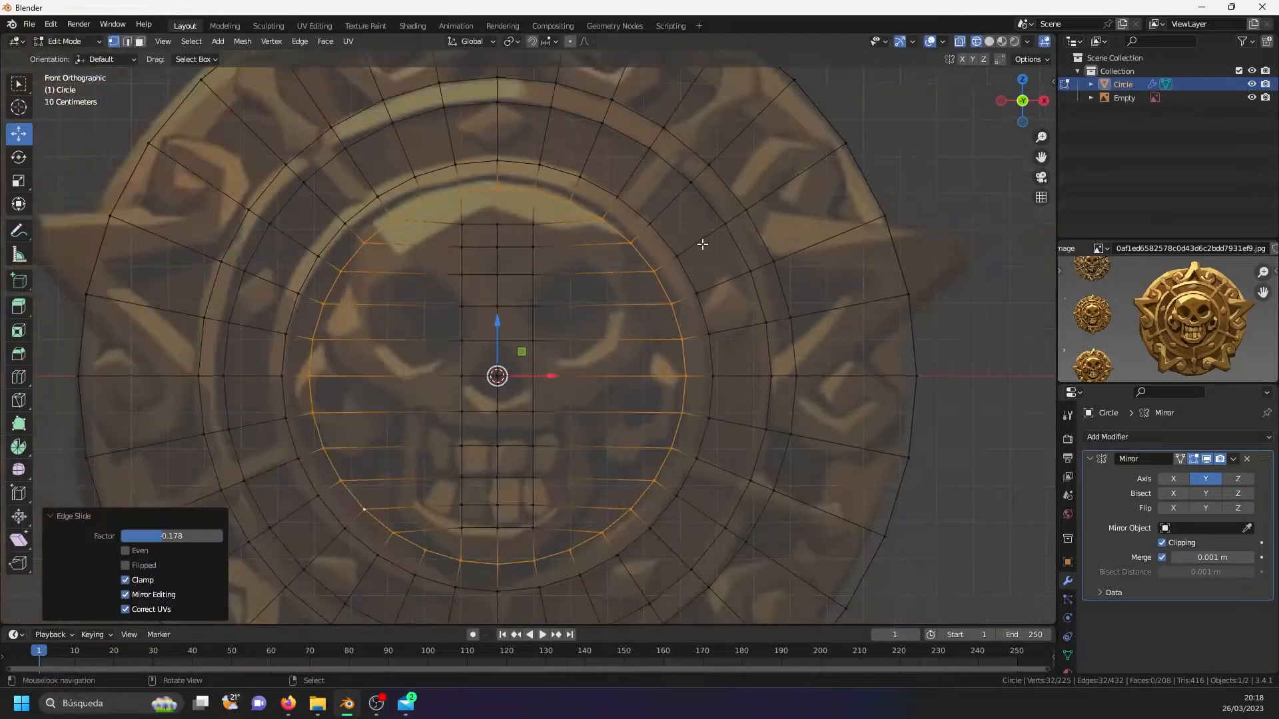
# - Add one loop cut between the outer raised band and the coin's rim with a slide factor of -0.058, and turn off X-ray
pyautogui.hotkey('ctrl', 't')
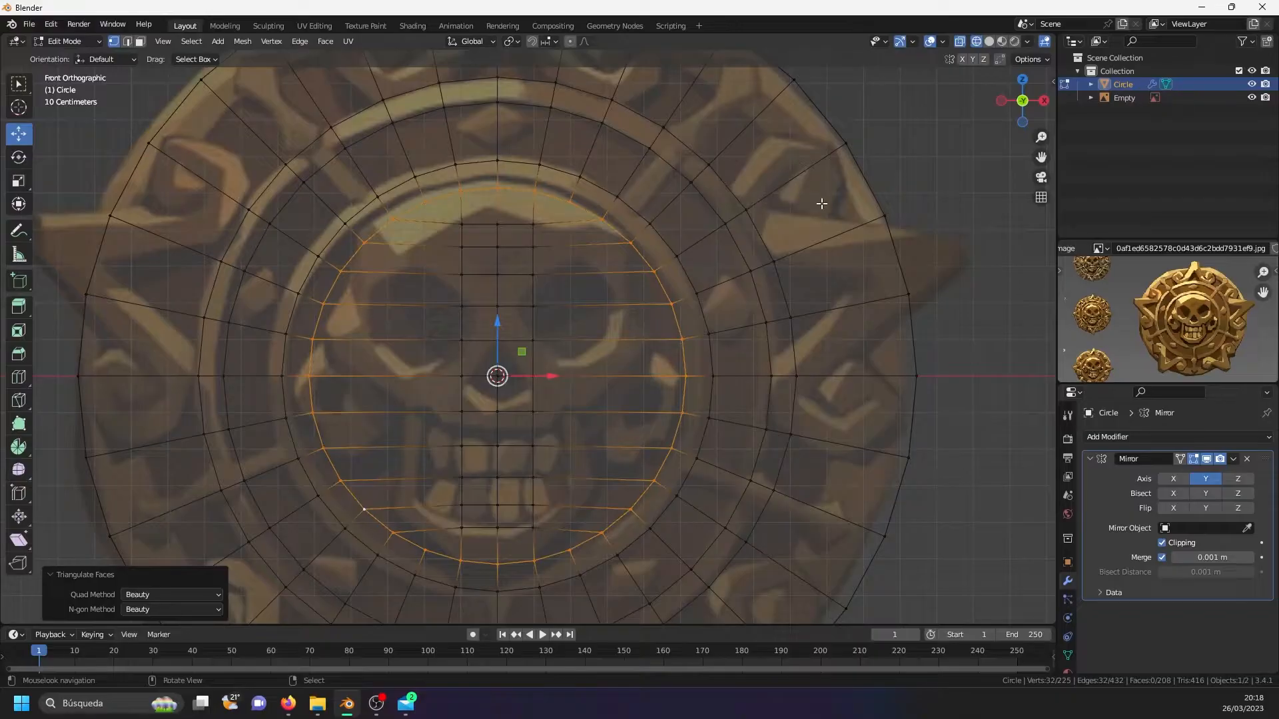
pyautogui.hotkey('ctrl', 'r')
pyautogui.click(797, 210)
pyautogui.click(797, 207)
pyautogui.keyDown('shift'); pyautogui.moveTo(735, 204); pyautogui.dragTo(678, 254, button='middle'); pyautogui.keyUp('shift')
pyautogui.hotkey('alt', 'z')
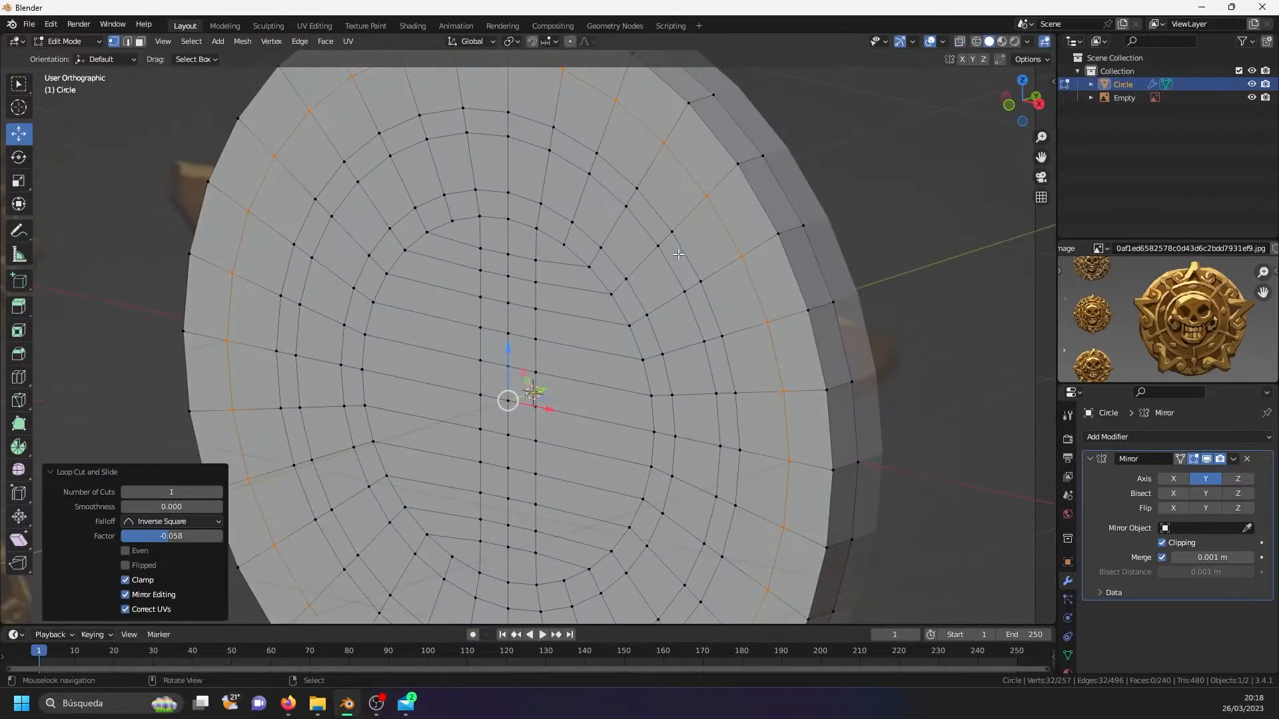
# - Duplicate the face rings of the rim, outer band and inner band in place and separate them into a new object opened for editing
pyautogui.press('3')
pyautogui.click(709, 169)
pyautogui.hotkey('alt', 'a')
pyautogui.keyDown('alt'); pyautogui.click(722, 180); pyautogui.keyUp('alt')
pyautogui.scroll(-3, 721, 179)
pyautogui.scroll(4, 700, 219)
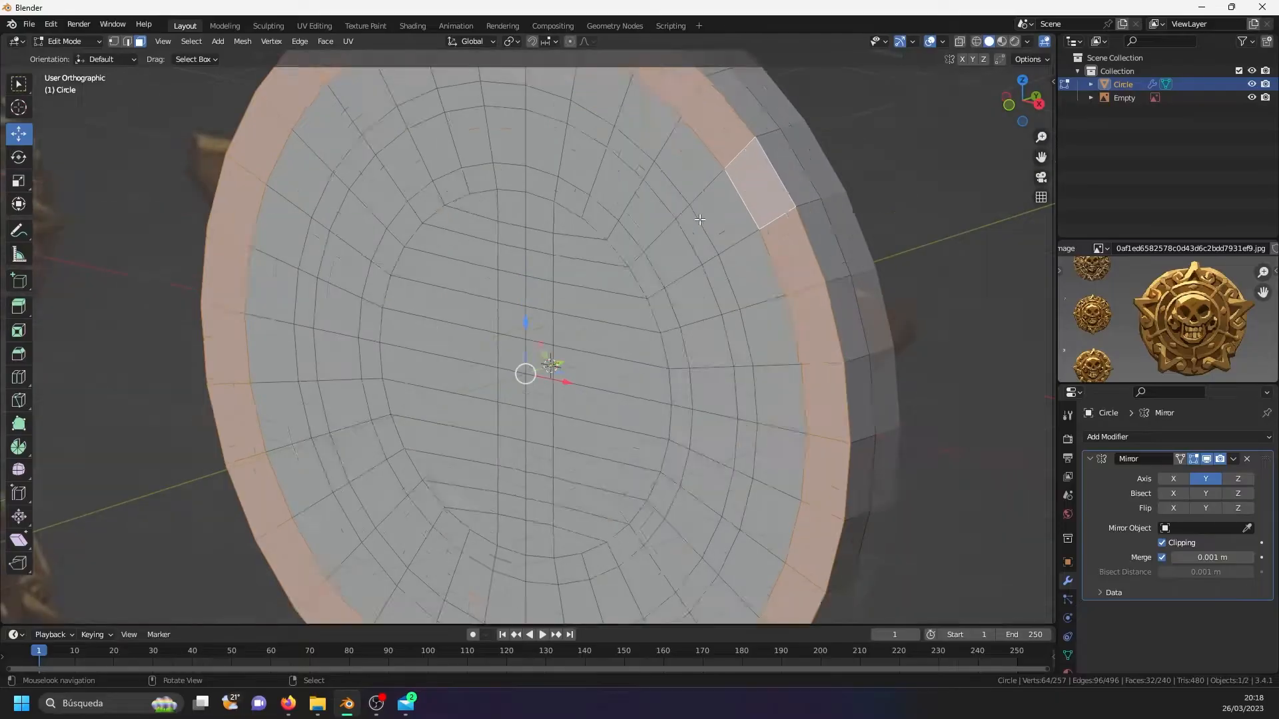
pyautogui.keyDown('alt'); pyautogui.keyDown('shift'); pyautogui.click(649, 251); pyautogui.keyUp('shift'); pyautogui.keyUp('alt')
pyautogui.keyDown('alt'); pyautogui.keyDown('shift'); pyautogui.click(636, 260); pyautogui.keyUp('shift'); pyautogui.keyUp('alt')
pyautogui.scroll(-3, 636, 260)
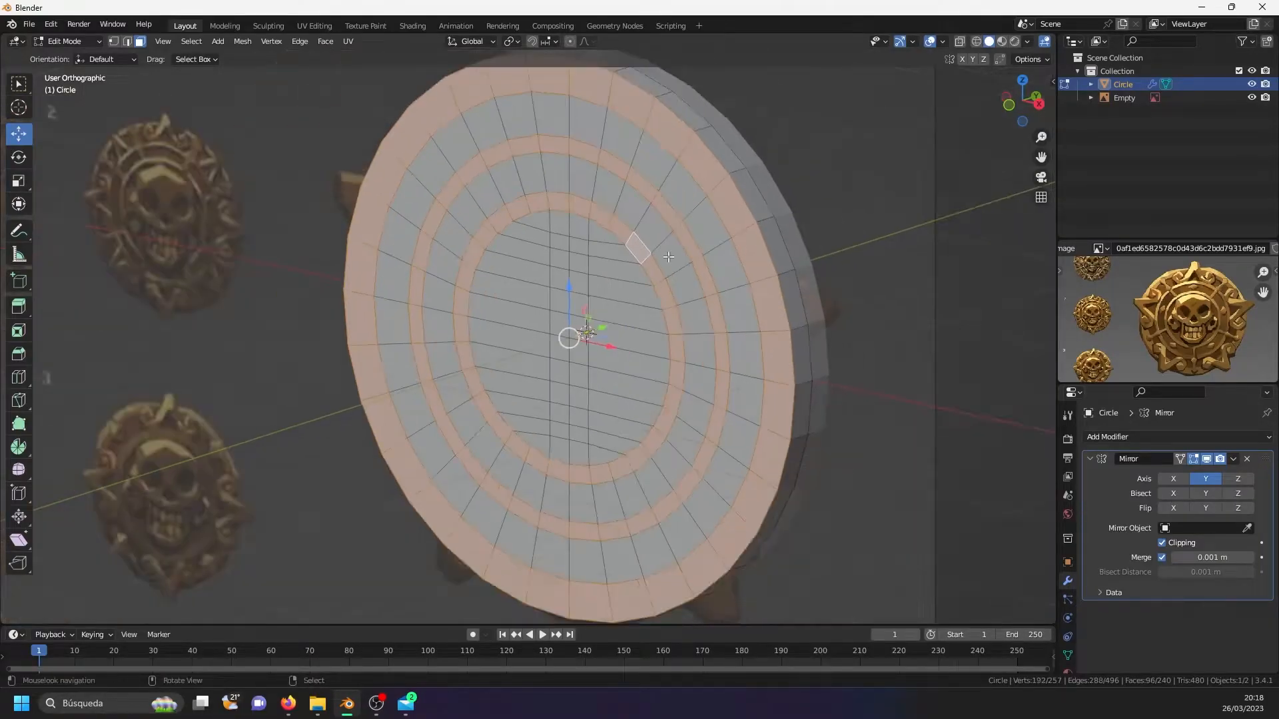
pyautogui.moveTo(635, 260); pyautogui.dragTo(612, 333, button='middle')
pyautogui.scroll(3, 611, 333)
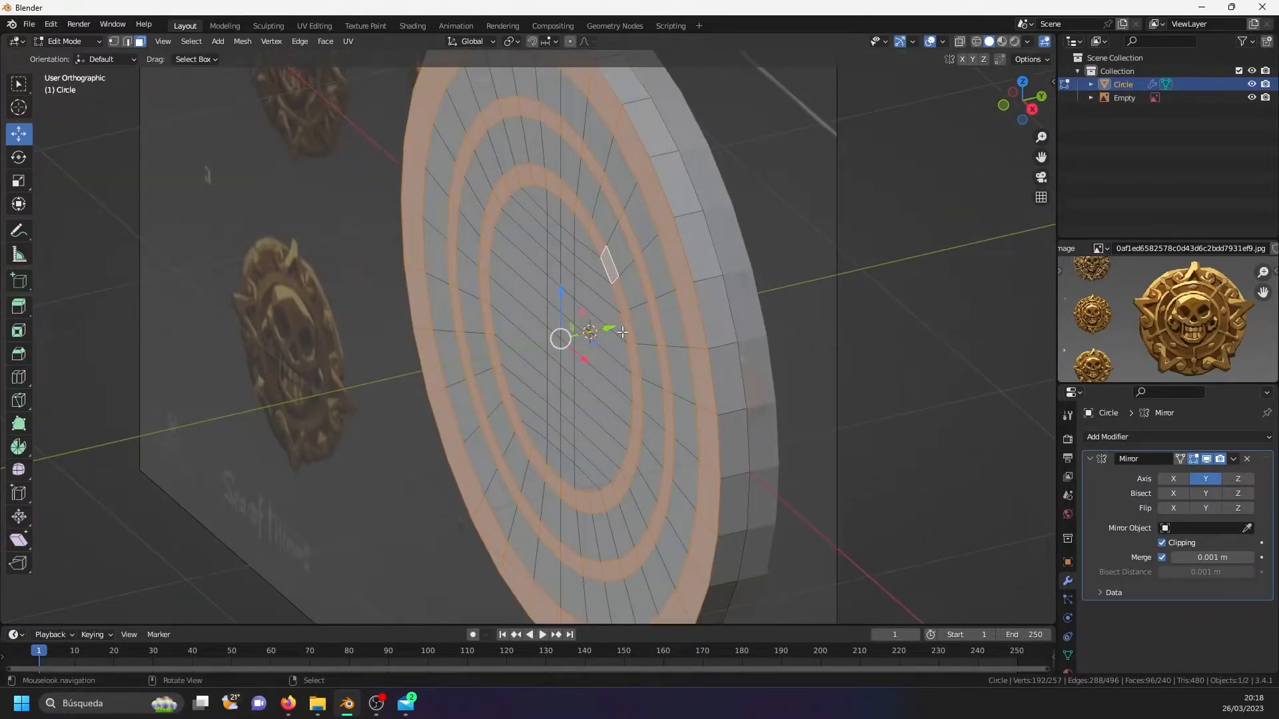
pyautogui.hotkey('shift', 'd')
pyautogui.rightClick(548, 351)
pyautogui.press('p')
pyautogui.click(548, 351)
pyautogui.press('Tab')
pyautogui.click(697, 331)
pyautogui.press('Tab')
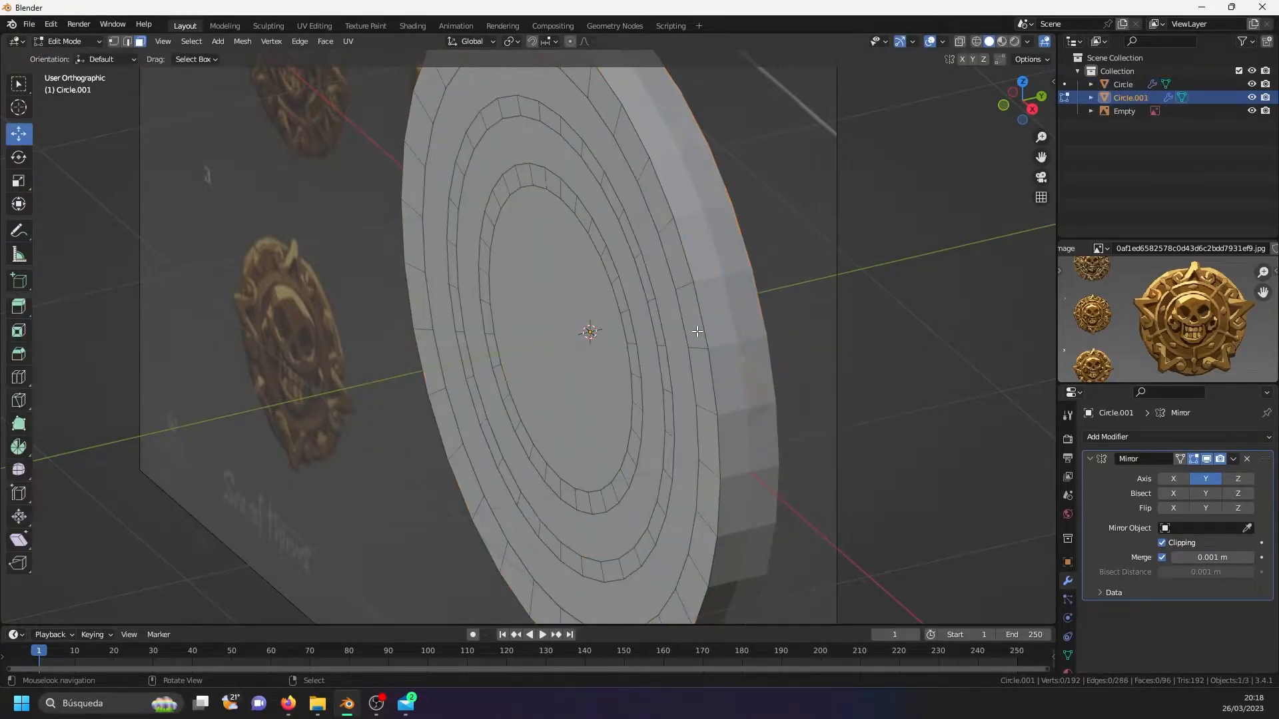
# - Extrude the three face rings forward from the disc's front surface to form raised bands, and return to Object Mode
pyautogui.hotkey('alt', 'z')
pyautogui.moveTo(640, 323); pyautogui.dragTo(733, 298, button='middle')
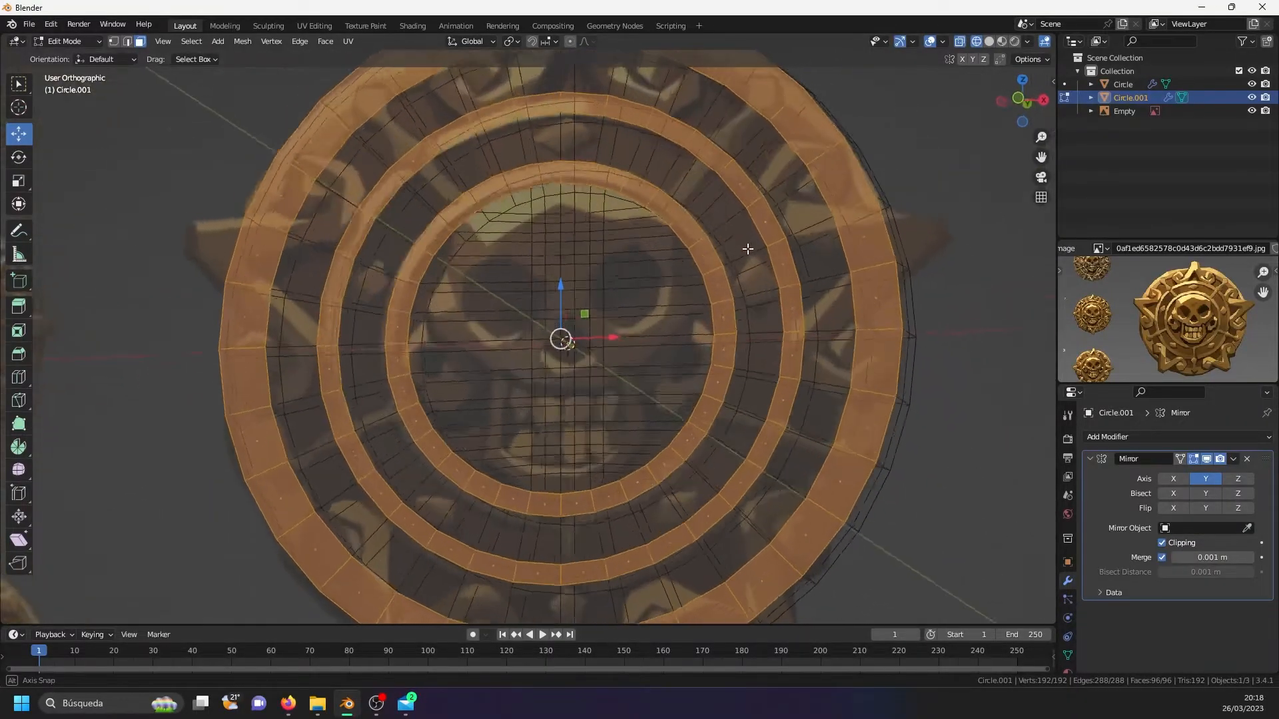
pyautogui.scroll(5, 583, 523)
pyautogui.moveTo(603, 509); pyautogui.dragTo(540, 507, button='middle')
pyautogui.scroll(-3, 633, 508)
pyautogui.moveTo(618, 293); pyautogui.dragTo(568, 360, button='middle')
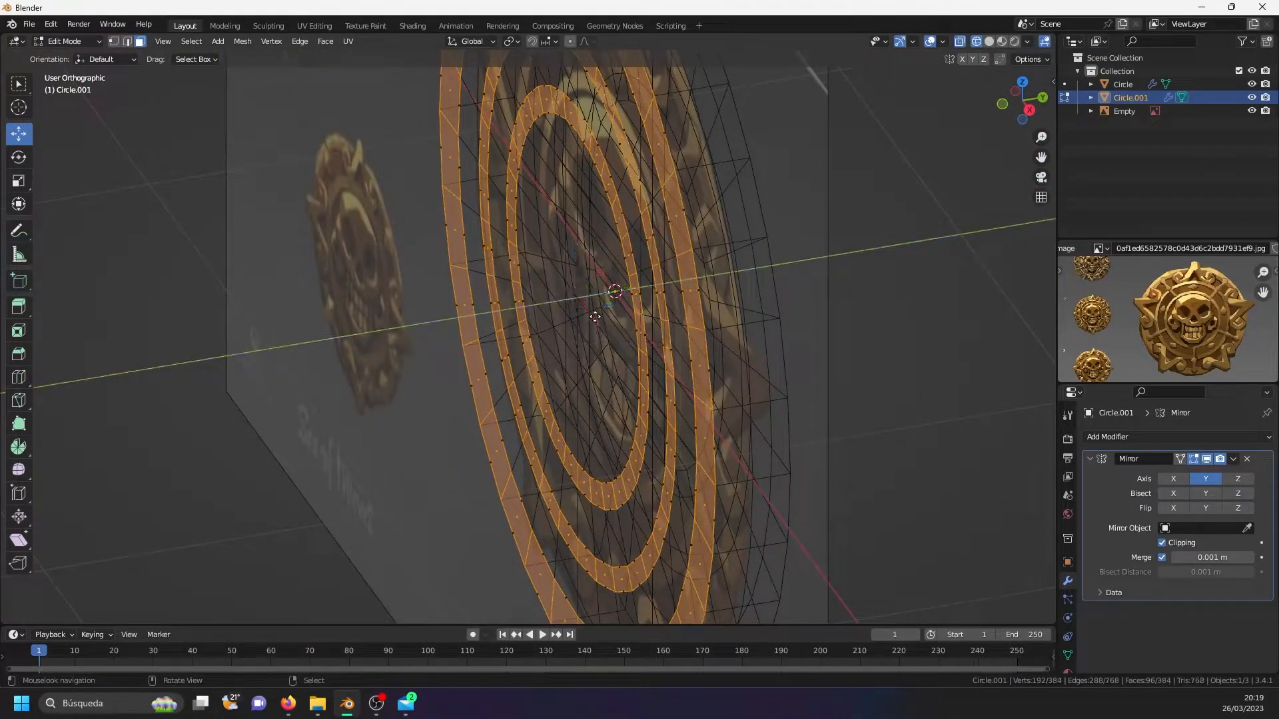
pyautogui.press('e')
pyautogui.moveTo(625, 288); pyautogui.dragTo(611, 291)
pyautogui.hotkey('shift', 'z')
pyautogui.moveTo(533, 323)
pyautogui.mouseDown(button='middle')
pyautogui.moveTo(702, 245)
pyautogui.moveTo(586, 292)
pyautogui.moveTo(615, 249)
pyautogui.moveTo(650, 246)
pyautogui.moveTo(657, 262)
pyautogui.mouseUp(button='middle')
pyautogui.press('Tab')
# - Compare the three extruded rings with the raised bands in the close-up reference image
pyautogui.scroll(-3, 617, 291)
pyautogui.hotkey('shift', 'z')
pyautogui.hotkey('alt', 'a')
pyautogui.hotkey('shift', 'z')
pyautogui.scroll(3, 1178, 309)
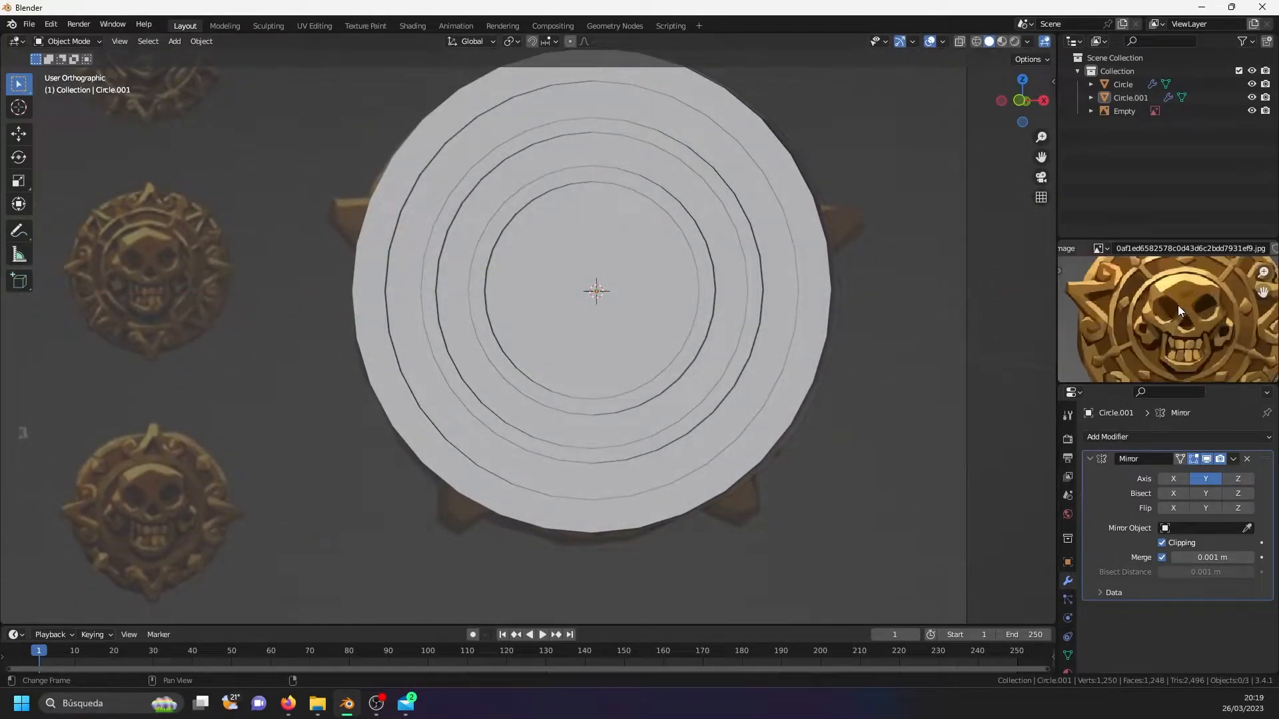
pyautogui.scroll(2, 1172, 280)
pyautogui.scroll(2, 1140, 312)
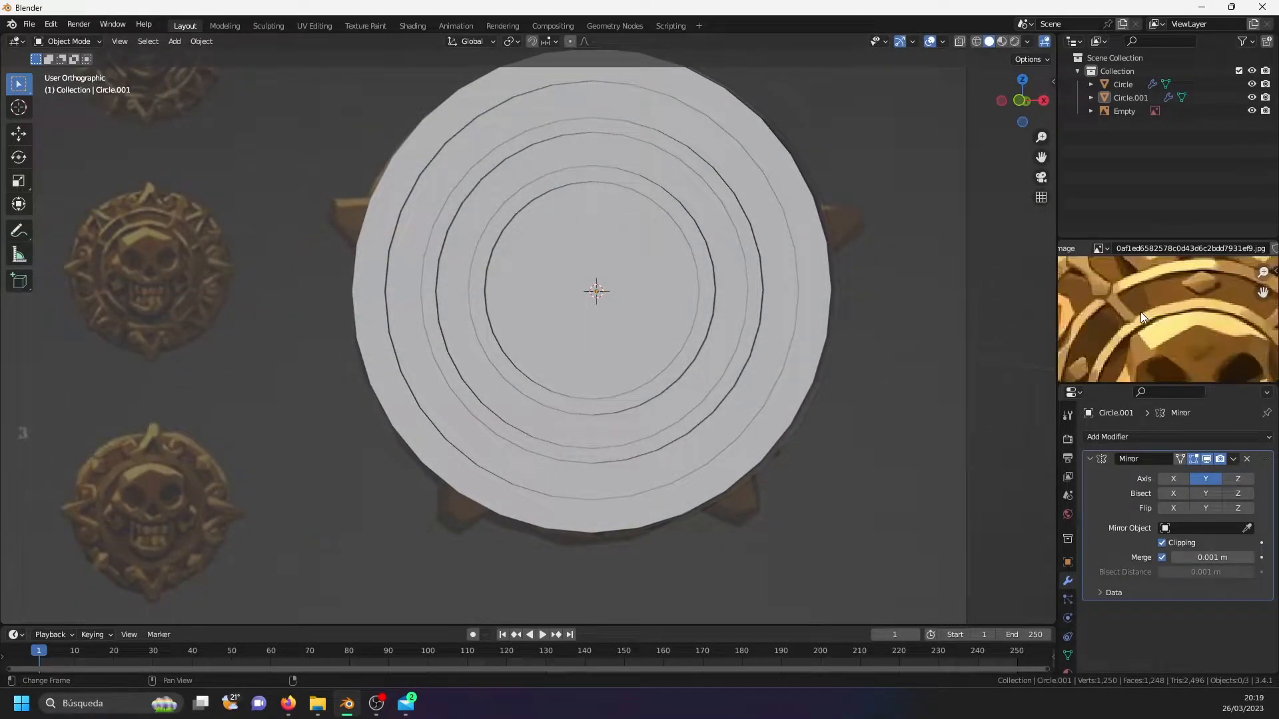
pyautogui.scroll(-4, 1119, 313)
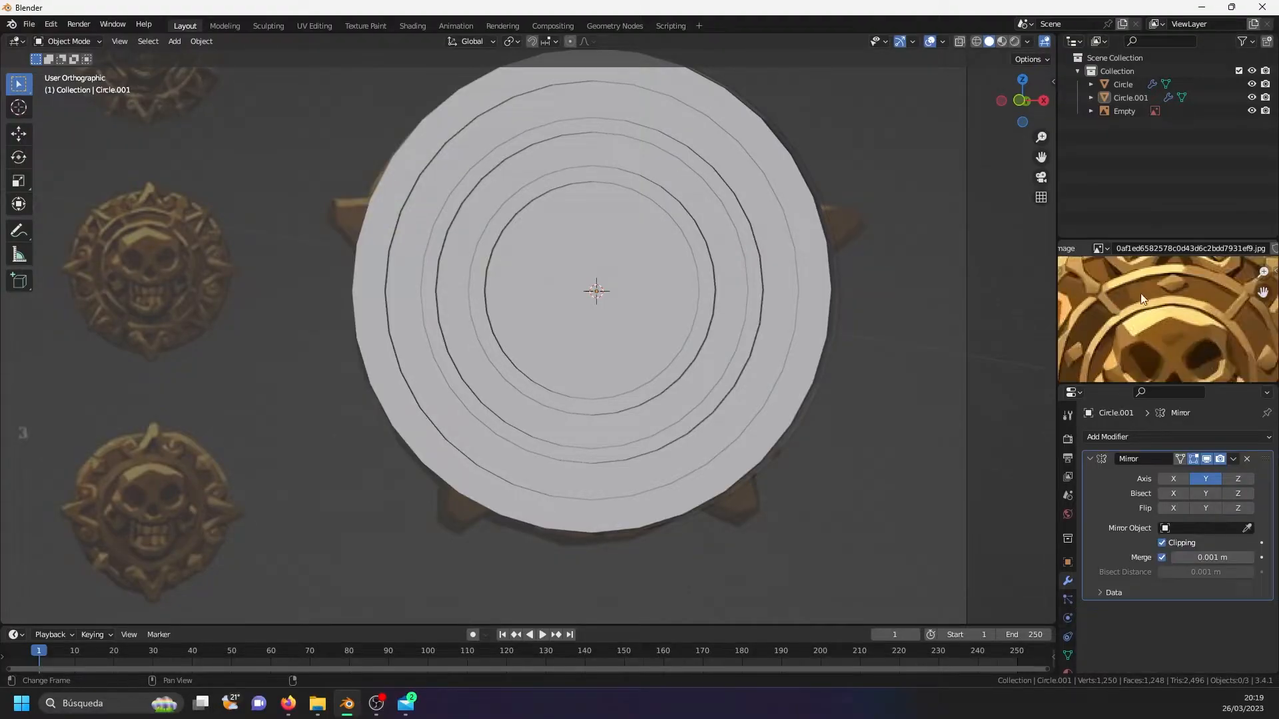
pyautogui.scroll(-1, 1186, 292)
pyautogui.scroll(3, 1198, 306)
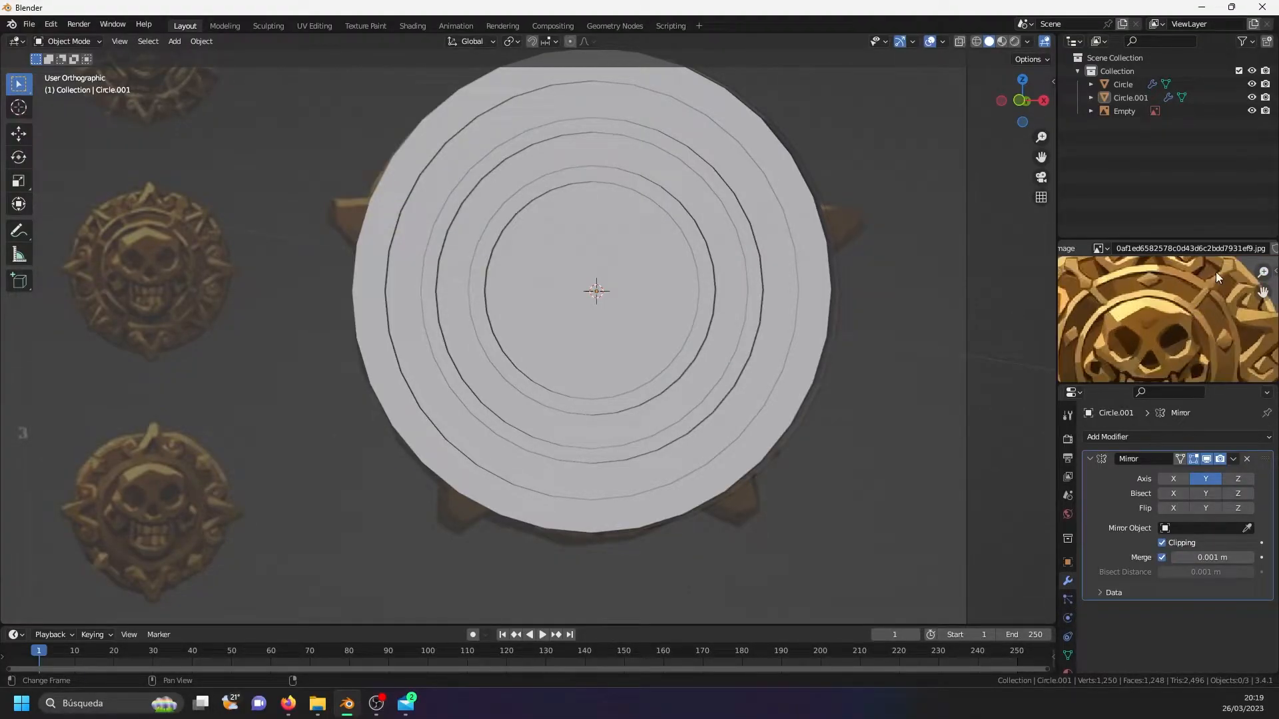
# - Examine the ring faces and side walls up close in wireframe and solid shading, and check them against the reference coin
pyautogui.press('Tab')
pyautogui.moveTo(656, 167)
pyautogui.mouseDown(button='middle')
pyautogui.moveTo(687, 181)
pyautogui.moveTo(643, 207)
pyautogui.moveTo(650, 197)
pyautogui.mouseUp(button='middle')
pyautogui.scroll(4, 686, 181)
pyautogui.scroll(-2, 643, 209)
pyautogui.hotkey('shift', 'z')
pyautogui.scroll(4, 659, 188)
pyautogui.click(670, 191)
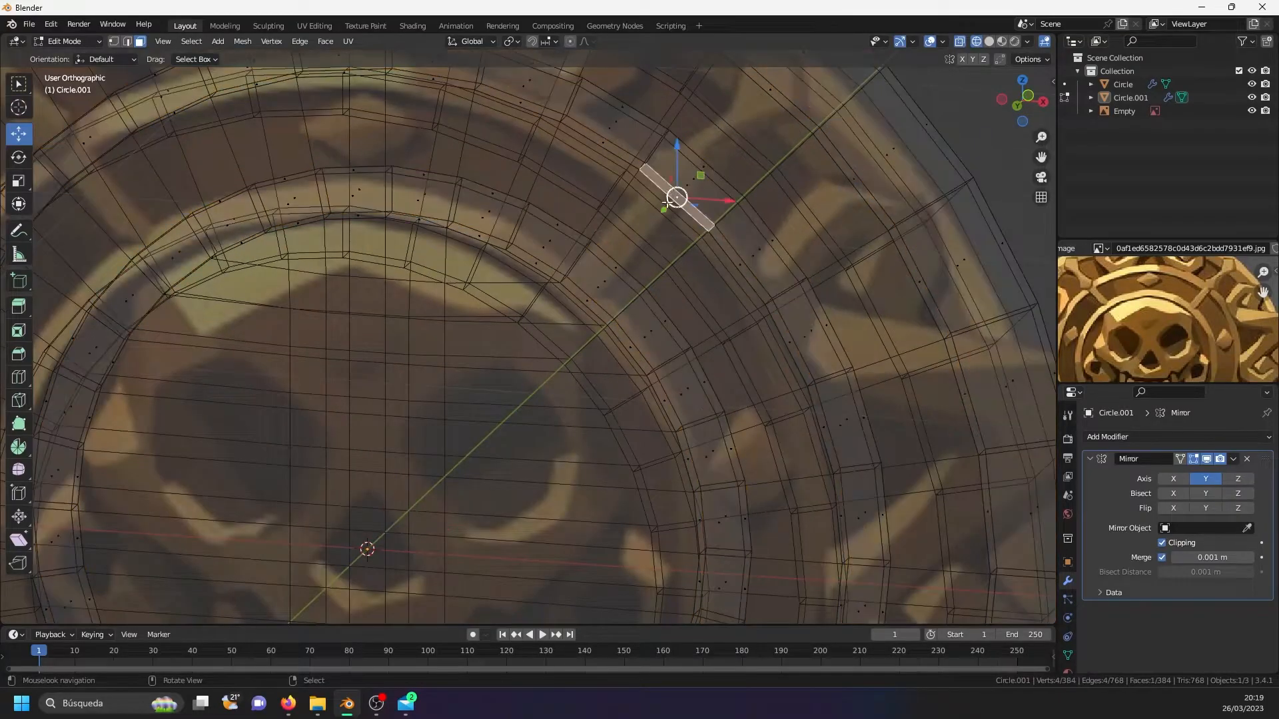
pyautogui.hotkey('shift', 'z')
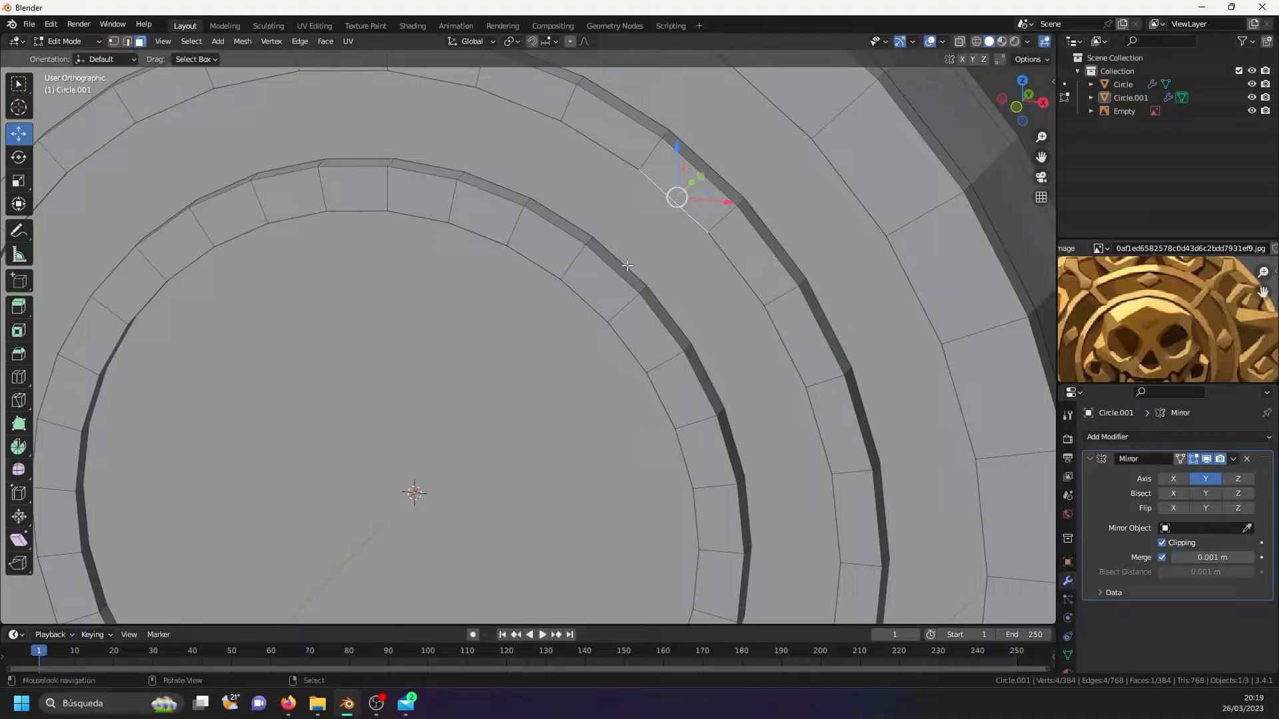
pyautogui.click(621, 266)
pyautogui.moveTo(621, 265); pyautogui.dragTo(505, 279, button='middle')
pyautogui.scroll(-8, 679, 218)
pyautogui.press('Tab')
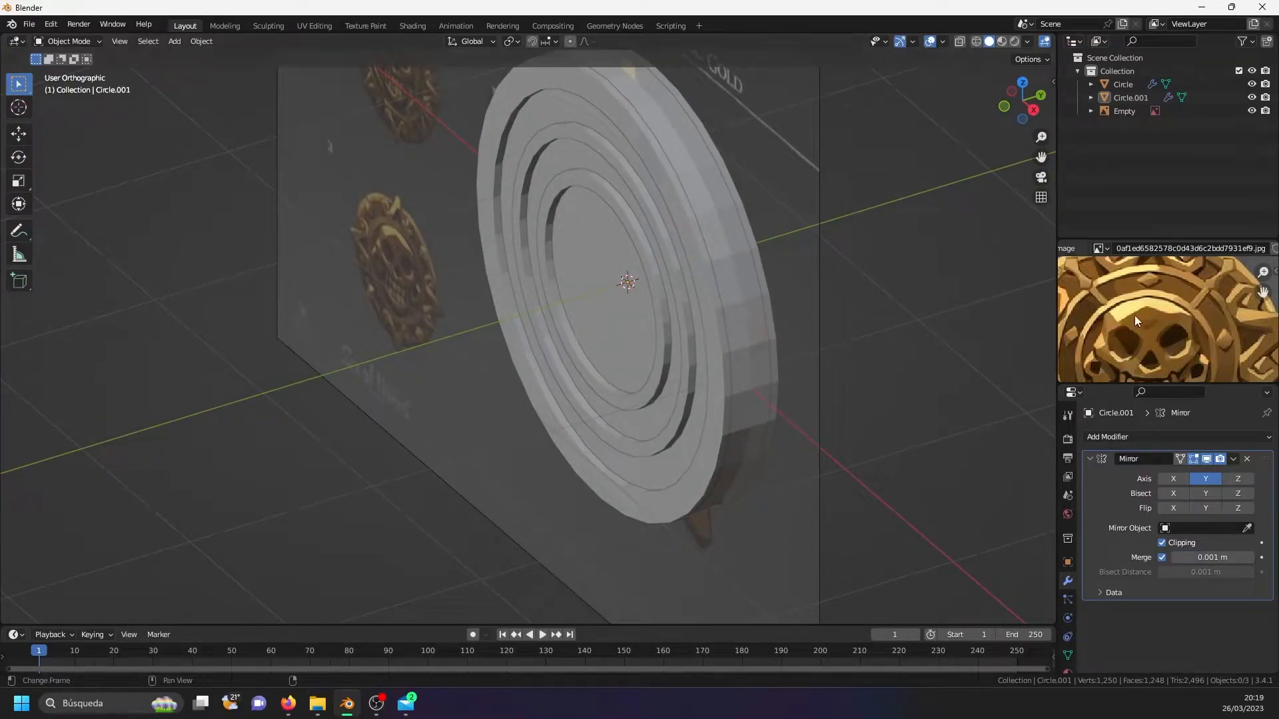
pyautogui.scroll(-3, 1193, 334)
pyautogui.scroll(2, 1192, 332)
pyautogui.scroll(-1, 1166, 317)
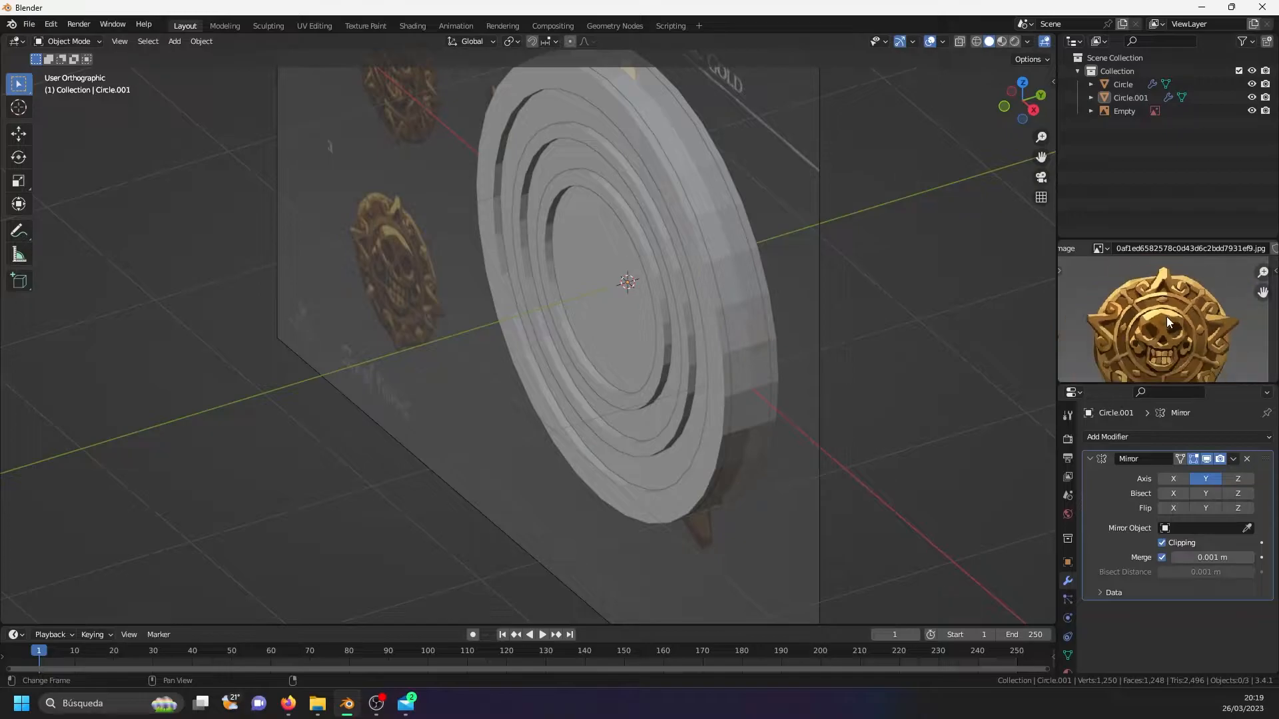
# - Bevel the front inner and outer edge loops of all three raised rings with a single segment, and return to Object Mode
pyautogui.moveTo(729, 277); pyautogui.dragTo(738, 199, button='middle')
pyautogui.press('Tab')
pyautogui.scroll(4, 737, 199)
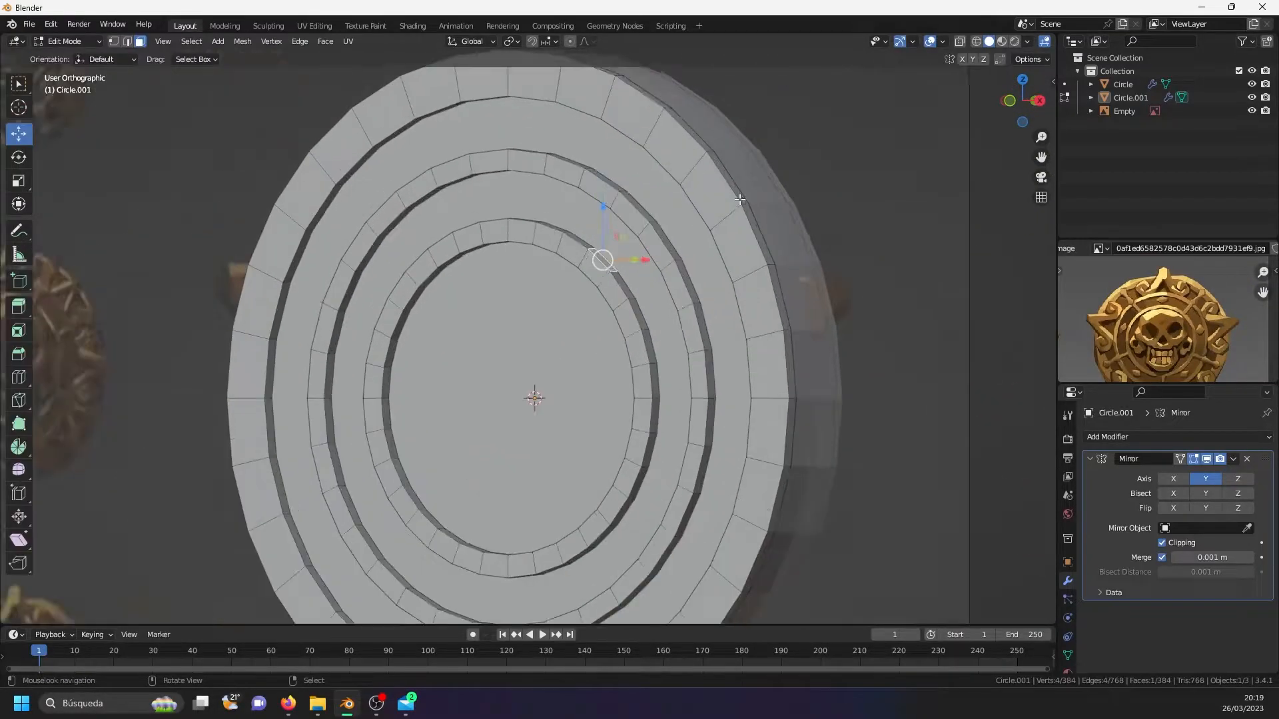
pyautogui.click(127, 41)
pyautogui.click(599, 120)
pyautogui.keyDown('alt'); pyautogui.click(665, 145); pyautogui.keyUp('alt')
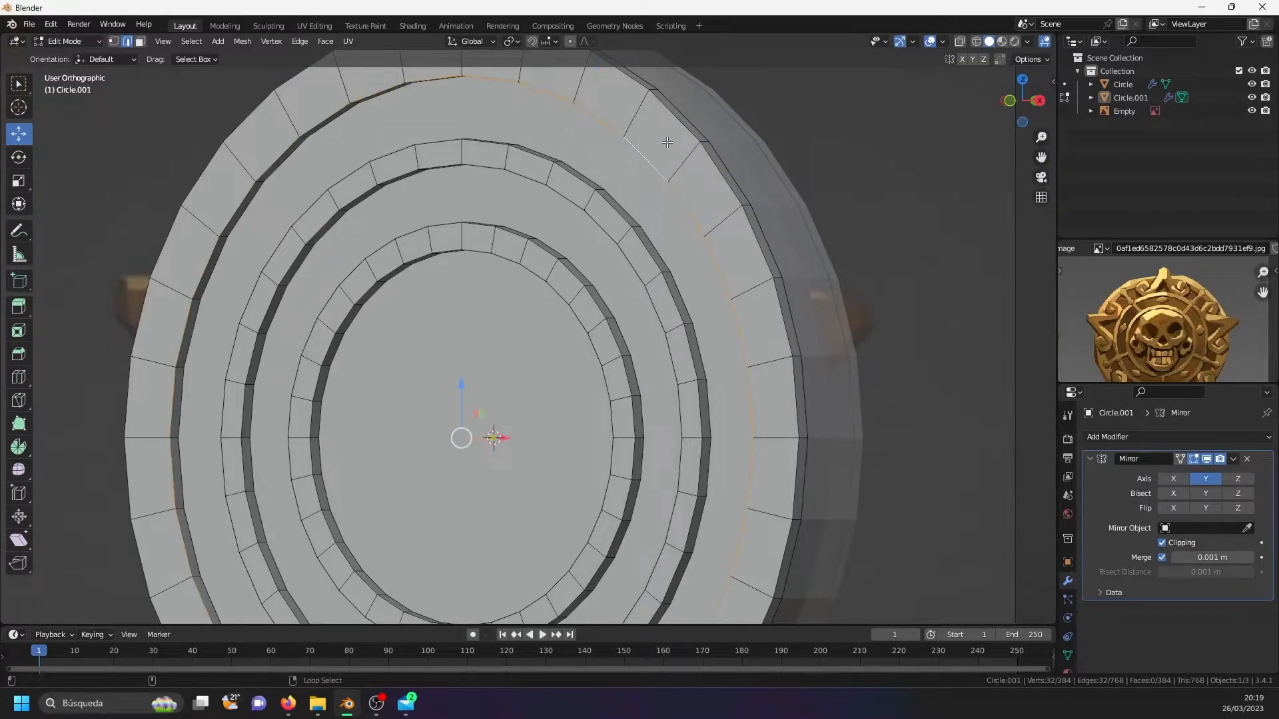
pyautogui.keyDown('alt'); pyautogui.keyDown('shift'); pyautogui.click(682, 124); pyautogui.keyUp('shift'); pyautogui.keyUp('alt')
pyautogui.scroll(2, 682, 124)
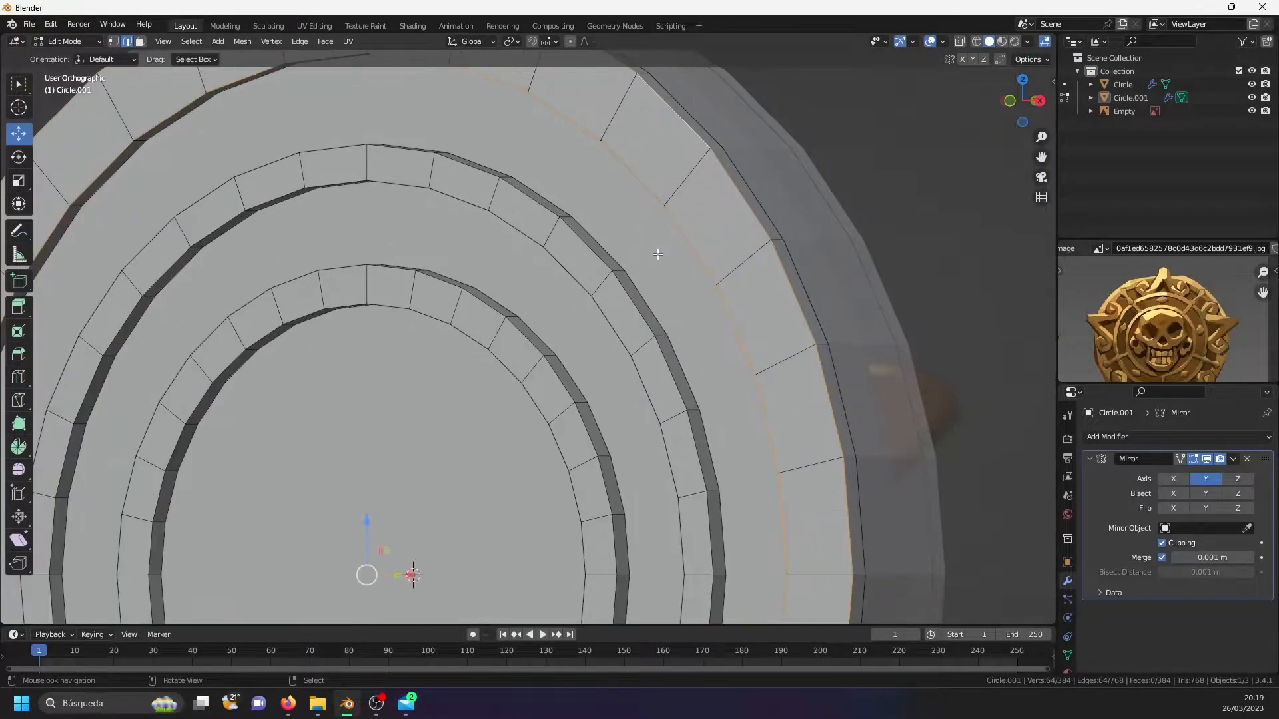
pyautogui.keyDown('alt'); pyautogui.keyDown('shift'); pyautogui.click(625, 294); pyautogui.keyUp('shift'); pyautogui.keyUp('alt')
pyautogui.keyDown('alt'); pyautogui.keyDown('shift'); pyautogui.click(608, 315); pyautogui.keyUp('shift'); pyautogui.keyUp('alt')
pyautogui.keyDown('alt'); pyautogui.keyDown('shift'); pyautogui.click(552, 370); pyautogui.keyUp('shift'); pyautogui.keyUp('alt')
pyautogui.keyDown('alt'); pyautogui.keyDown('shift'); pyautogui.click(530, 402); pyautogui.keyUp('shift'); pyautogui.keyUp('alt')
pyautogui.moveTo(530, 402); pyautogui.dragTo(668, 416, button='middle')
pyautogui.scroll(3, 682, 420)
pyautogui.hotkey('ctrl', 'b')
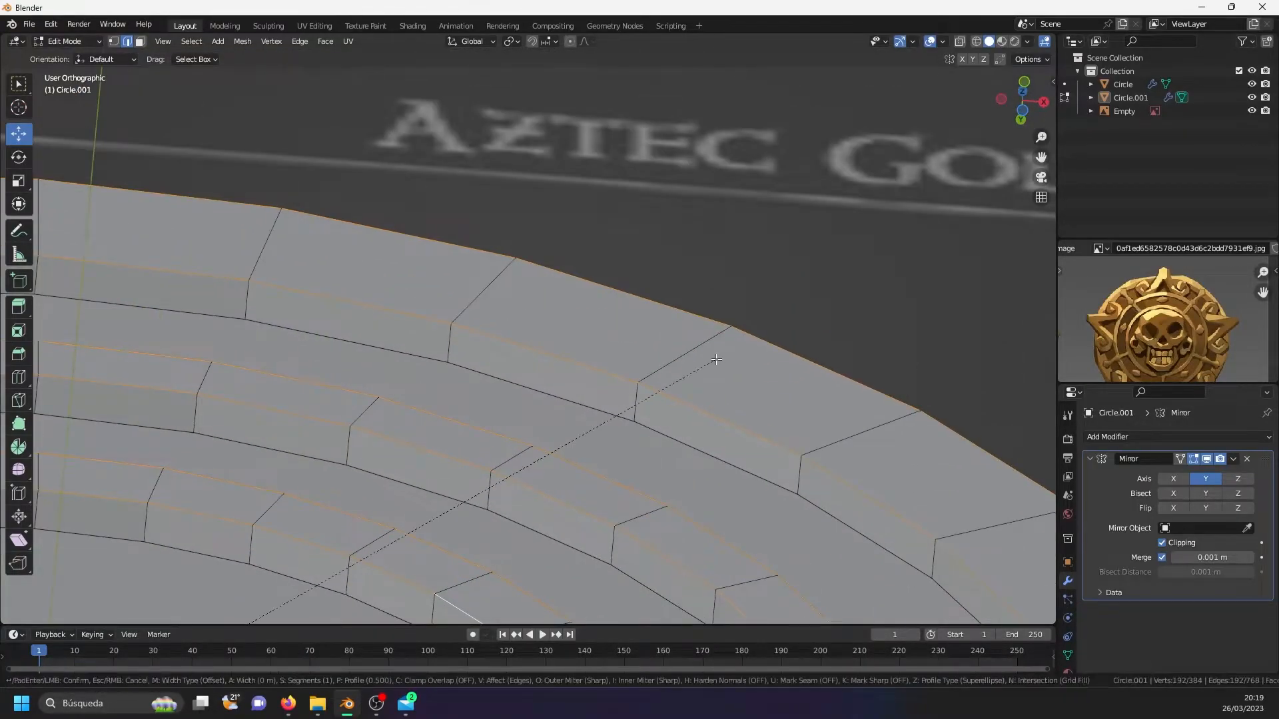
pyautogui.scroll(1, 737, 333)
pyautogui.click(740, 331)
pyautogui.press('Tab')
pyautogui.scroll(-6, 724, 332)
pyautogui.moveTo(722, 326); pyautogui.dragTo(577, 400, button='middle')
# - Try to select all objects and apply Shade Smooth to them
pyautogui.scroll(-4, 575, 399)
pyautogui.press('a')
pyautogui.press('a')
pyautogui.press('a')
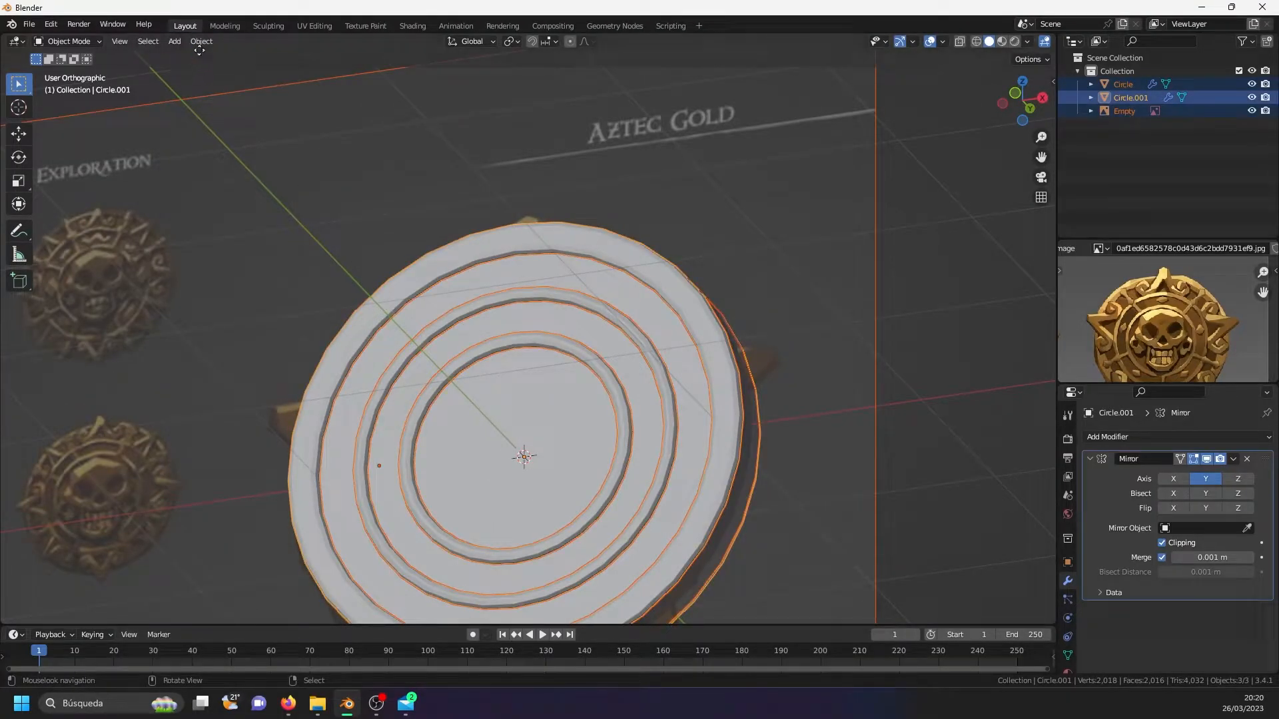
pyautogui.click(200, 51)
pyautogui.click(202, 42)
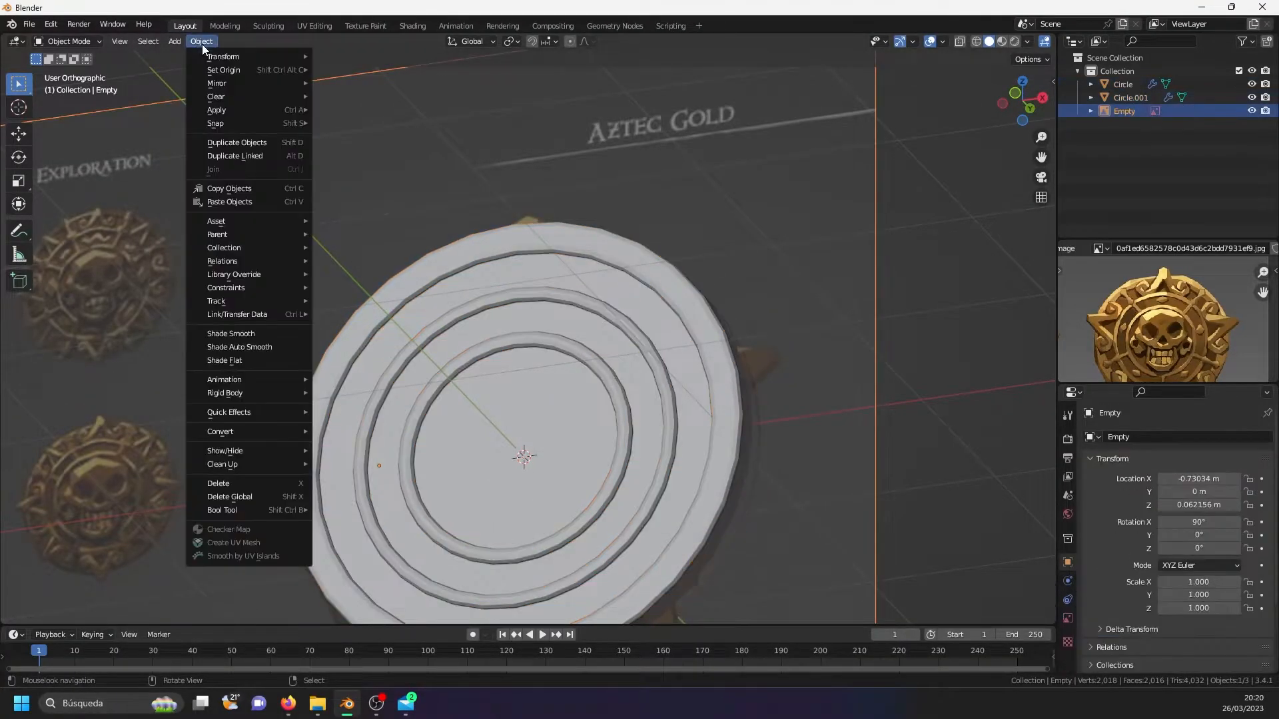
pyautogui.click(259, 335)
pyautogui.scroll(8, 547, 340)
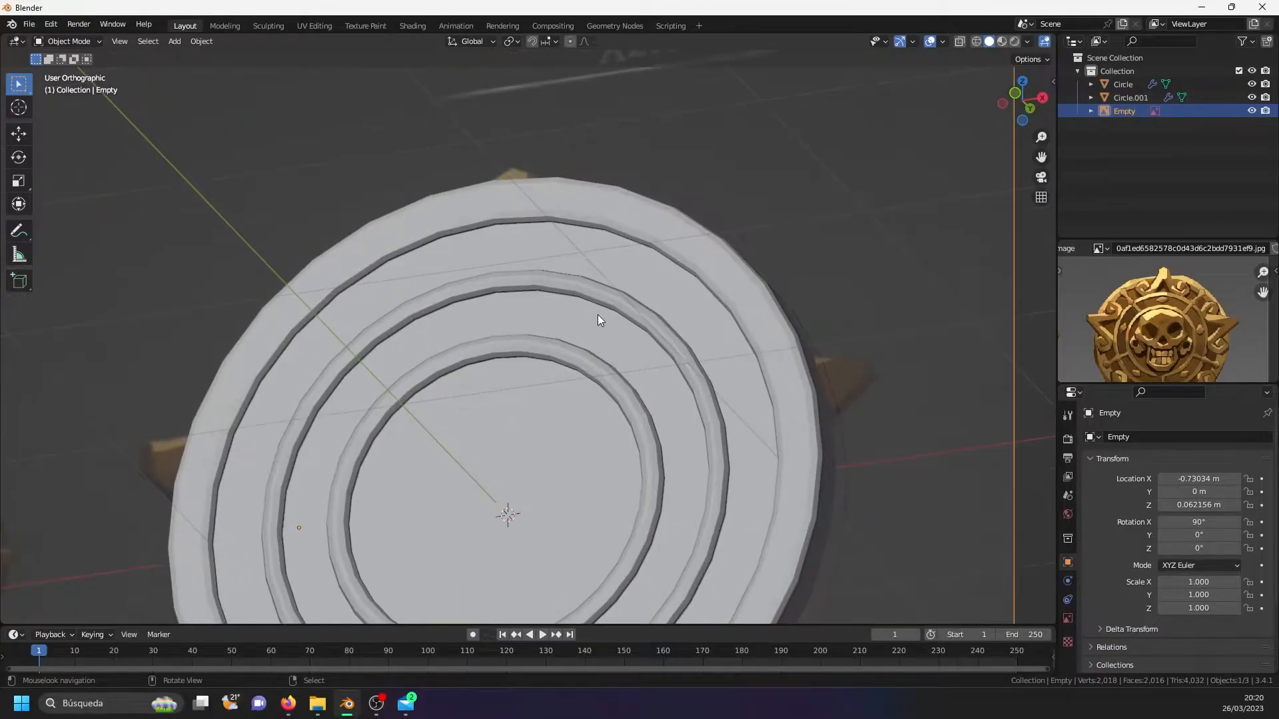
# - Select all objects and apply Shade Smooth to the coin disc and its raised rings
pyautogui.click(647, 335)
pyautogui.moveTo(675, 333); pyautogui.dragTo(719, 337, button='middle')
pyautogui.press('a')
pyautogui.click(201, 40)
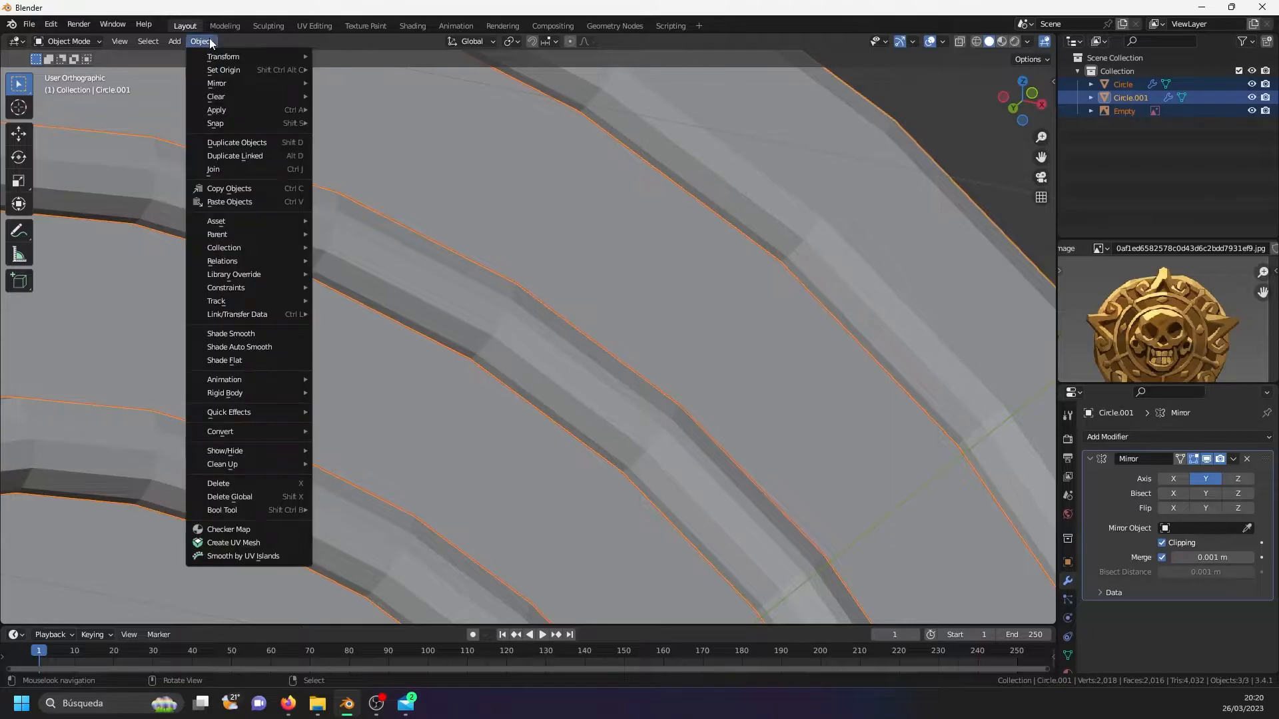
pyautogui.click(258, 334)
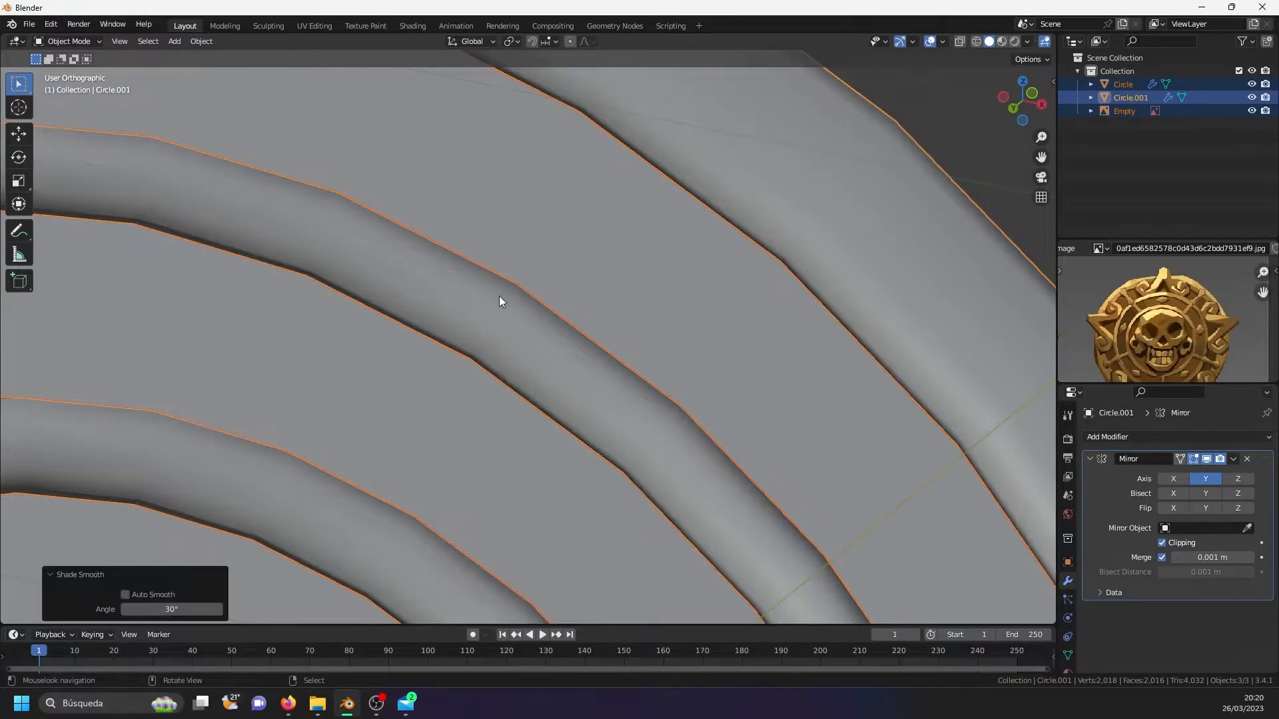
pyautogui.scroll(-7, 511, 301)
pyautogui.moveTo(512, 302); pyautogui.dragTo(517, 337, button='middle')
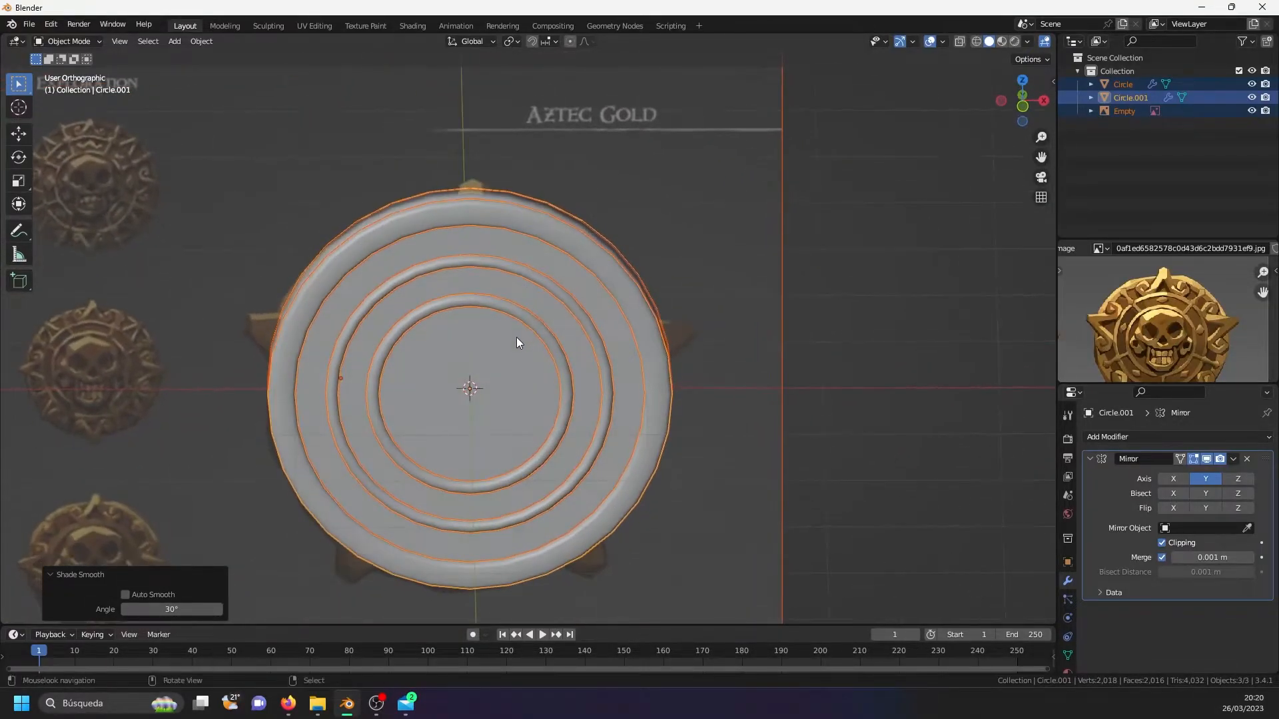
pyautogui.scroll(-2, 517, 337)
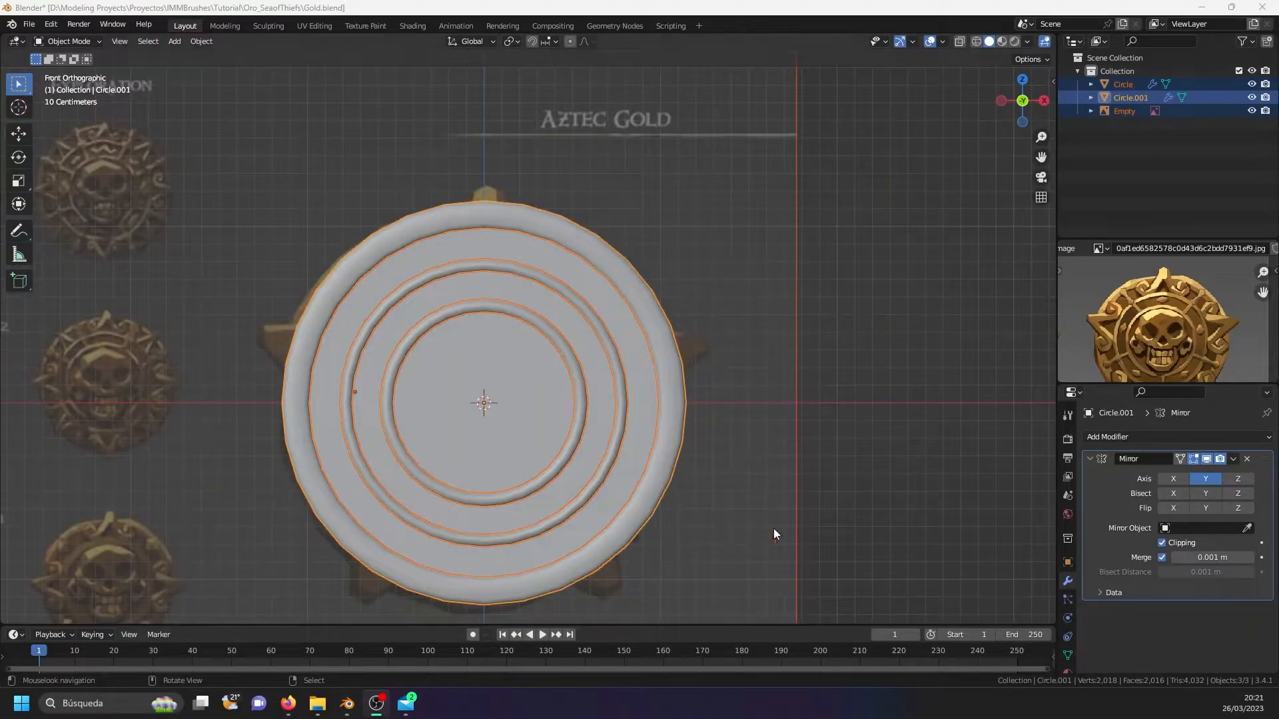
# - Show the coin in wireframe over the reference and open the base disc in Edit Mode
pyautogui.click(484, 326)
pyautogui.hotkey('alt', 'z')
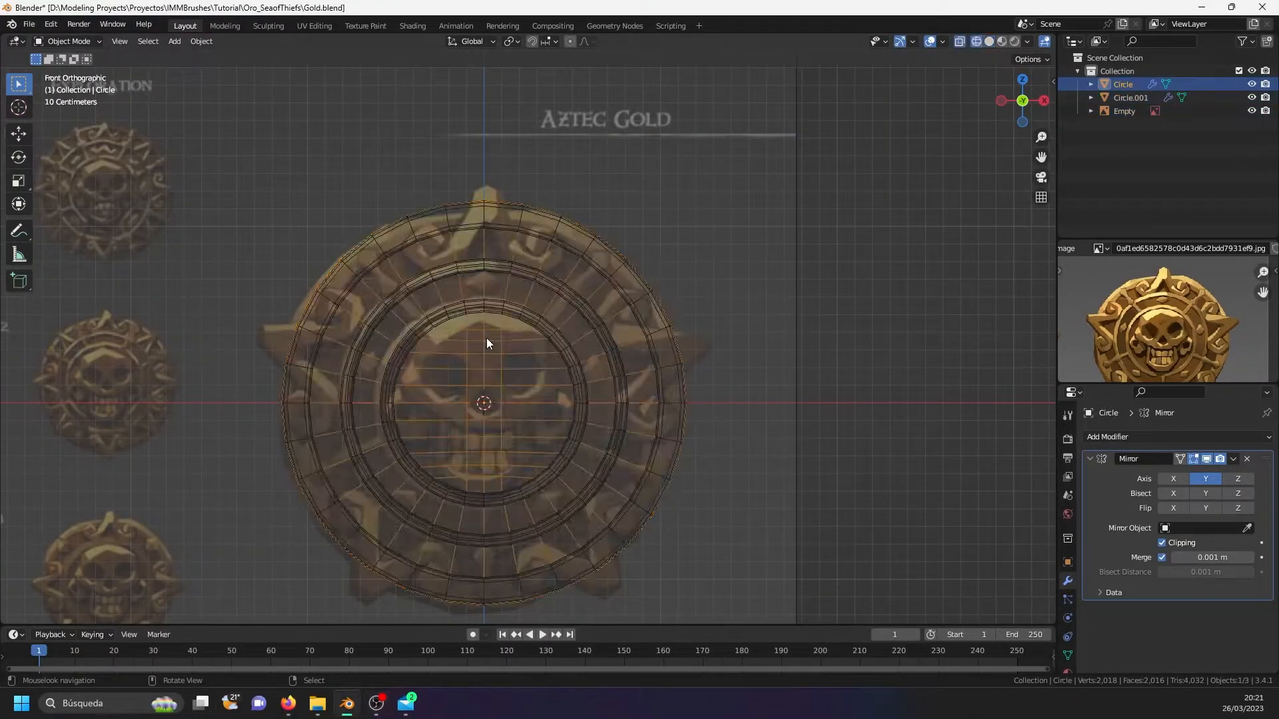
pyautogui.scroll(3, 485, 333)
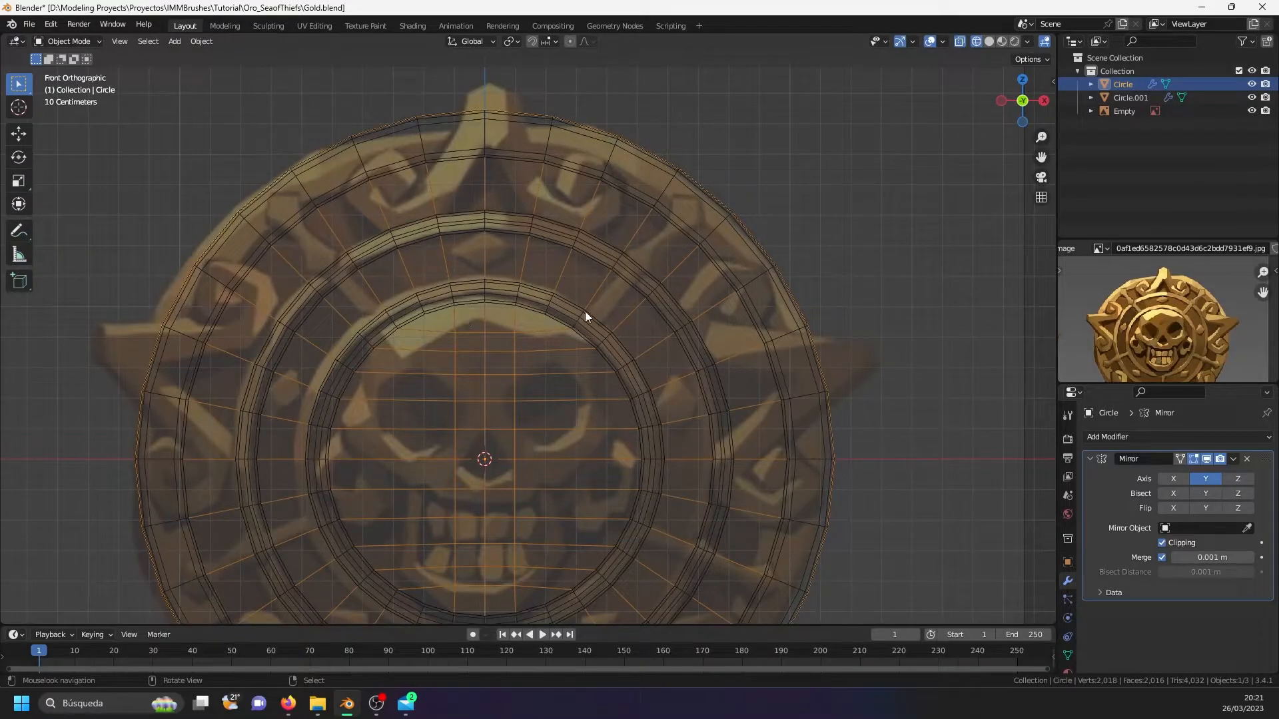
pyautogui.click(593, 310)
pyautogui.scroll(4, 600, 310)
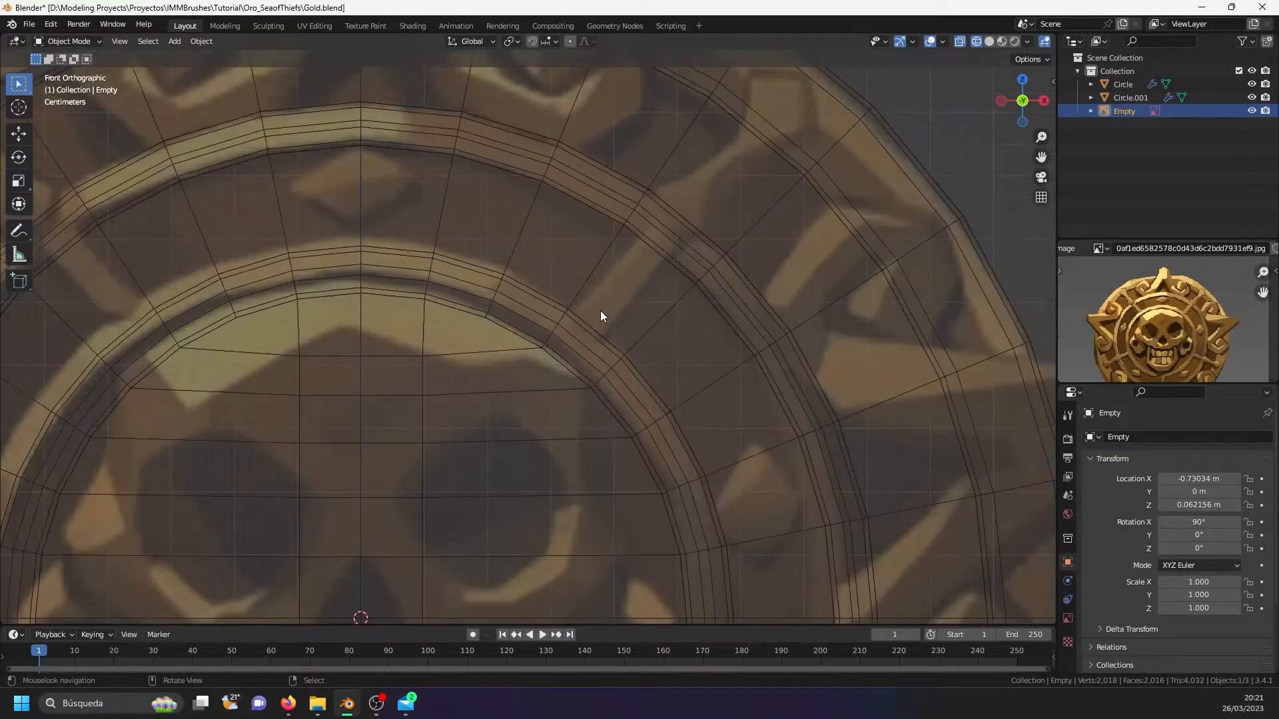
pyautogui.click(647, 285)
pyautogui.click(648, 324)
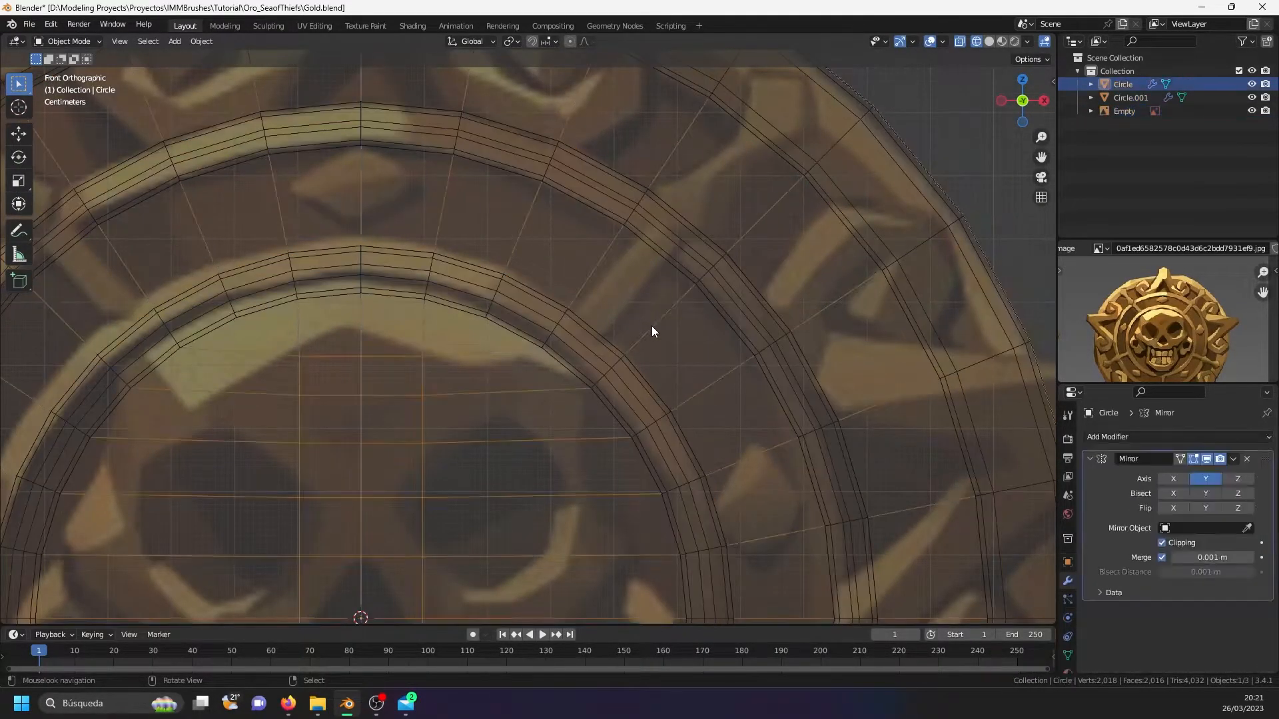
pyautogui.press('Tab')
pyautogui.click(645, 300)
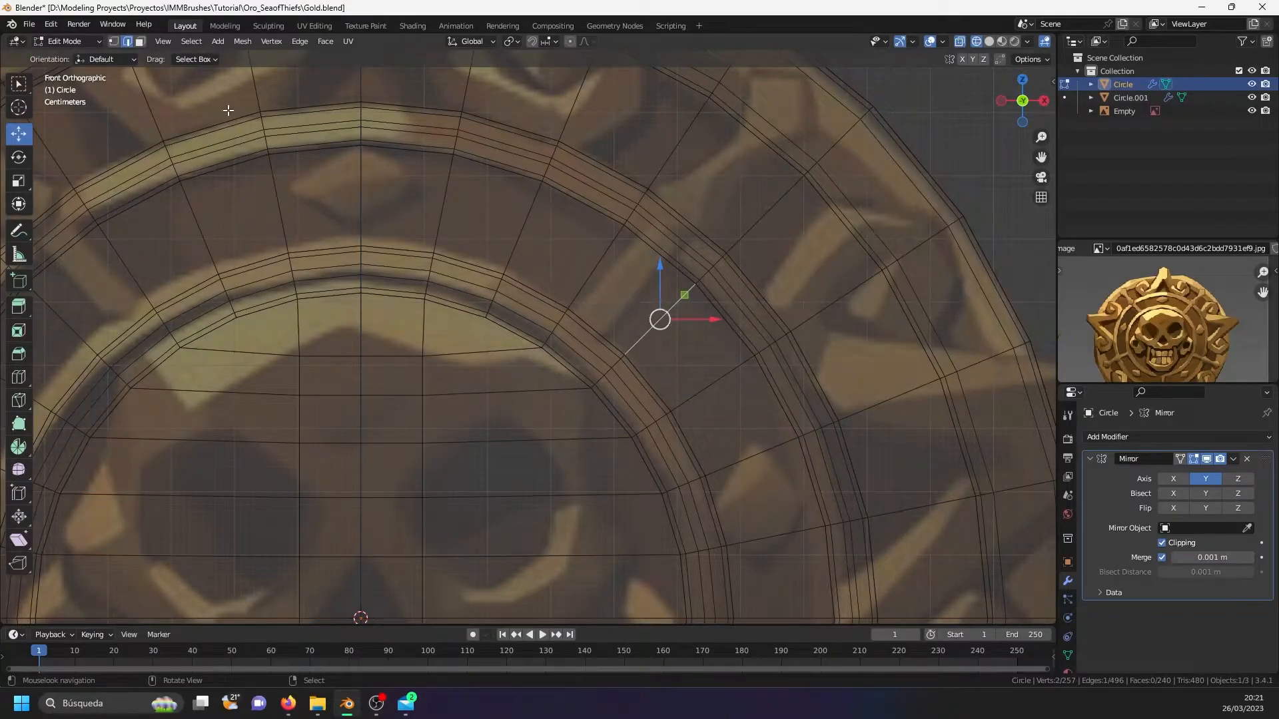
# - Duplicate the disc face between the inner and middle rings at the reference's upper-right radial bar, and separate it by Selection
pyautogui.click(140, 42)
pyautogui.click(636, 300)
pyautogui.moveTo(636, 300); pyautogui.dragTo(550, 331, button='middle')
pyautogui.hotkey('shift', 'z')
pyautogui.scroll(1, 549, 331)
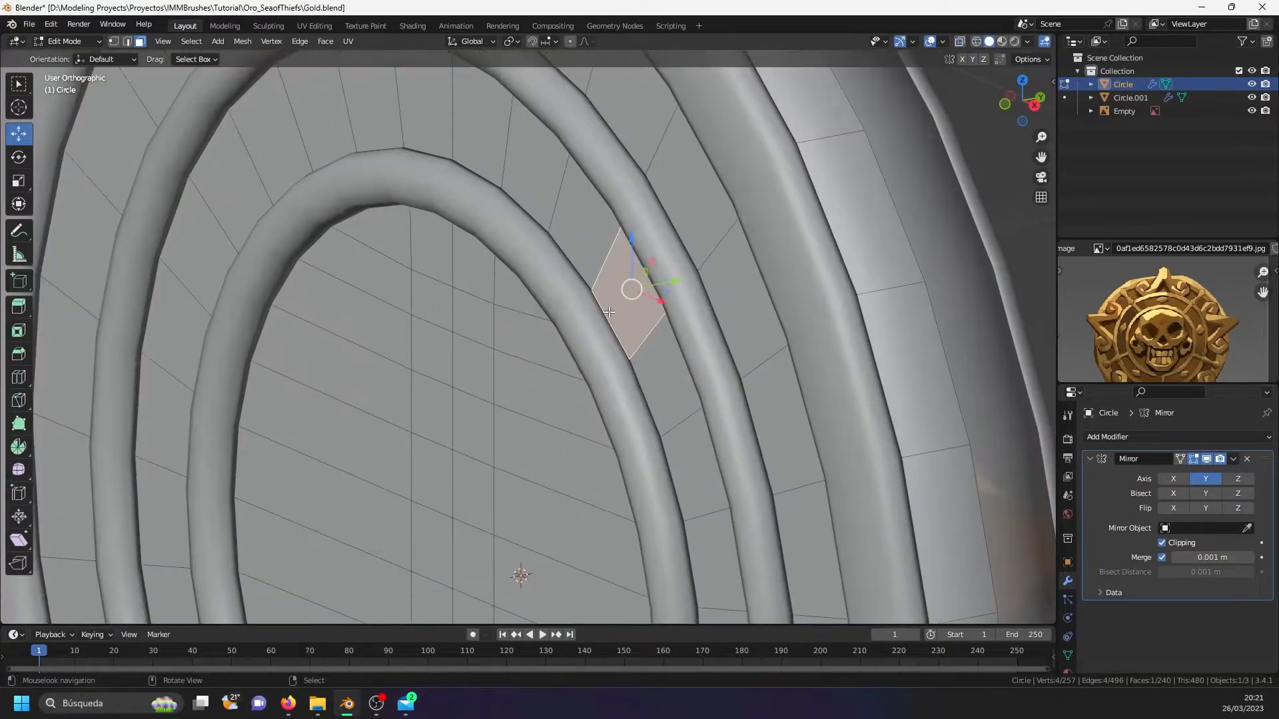
pyautogui.press('g')
pyautogui.click(614, 314)
pyautogui.press('p')
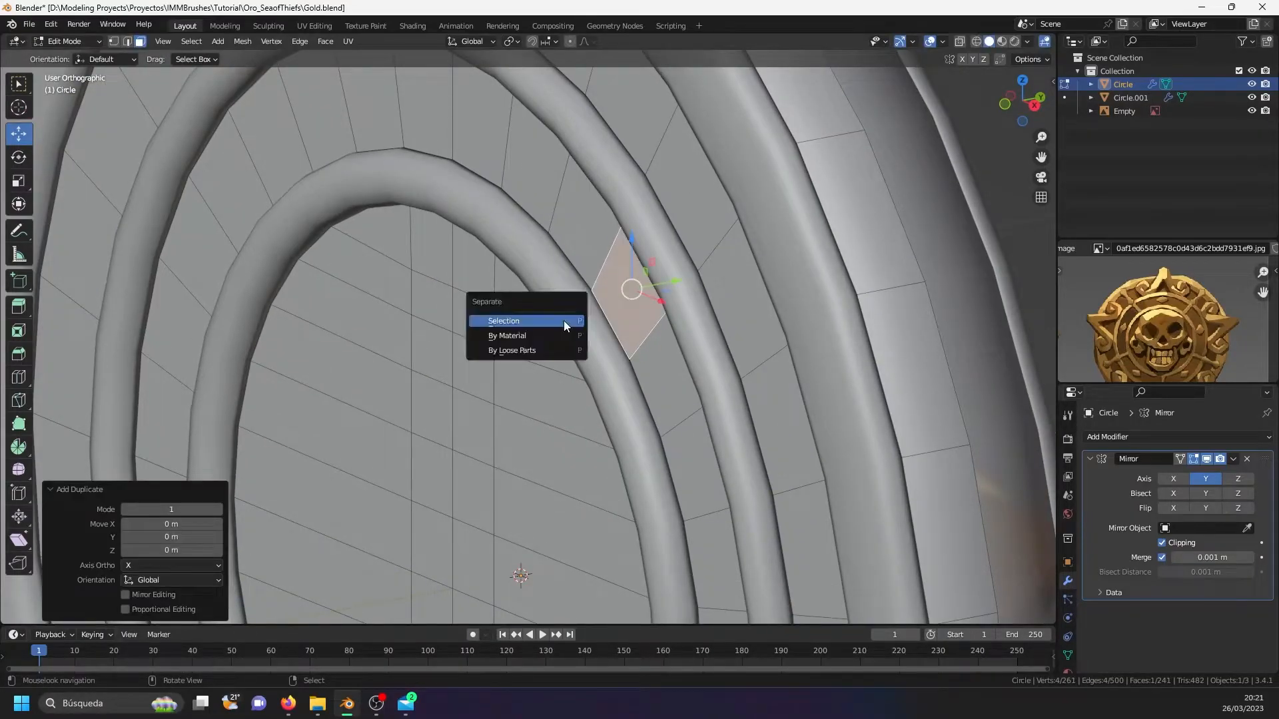
pyautogui.click(566, 320)
# - Switch from the disc to the separated face in Edit Mode and view it from the front in wireframe
pyautogui.press('Tab')
pyautogui.click(635, 316)
pyautogui.press('Tab')
pyautogui.click(631, 313)
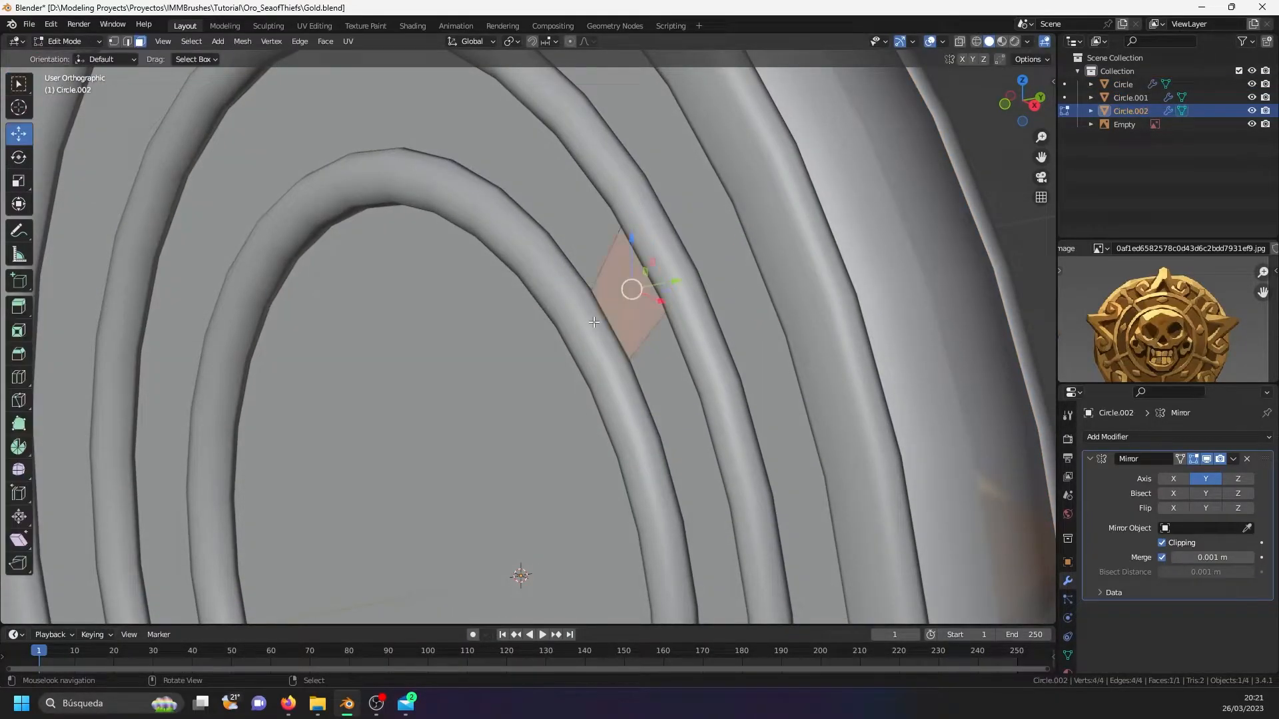
pyautogui.moveTo(630, 313); pyautogui.dragTo(679, 319, button='middle')
pyautogui.press('KP_1')
pyautogui.scroll(2, 643, 286)
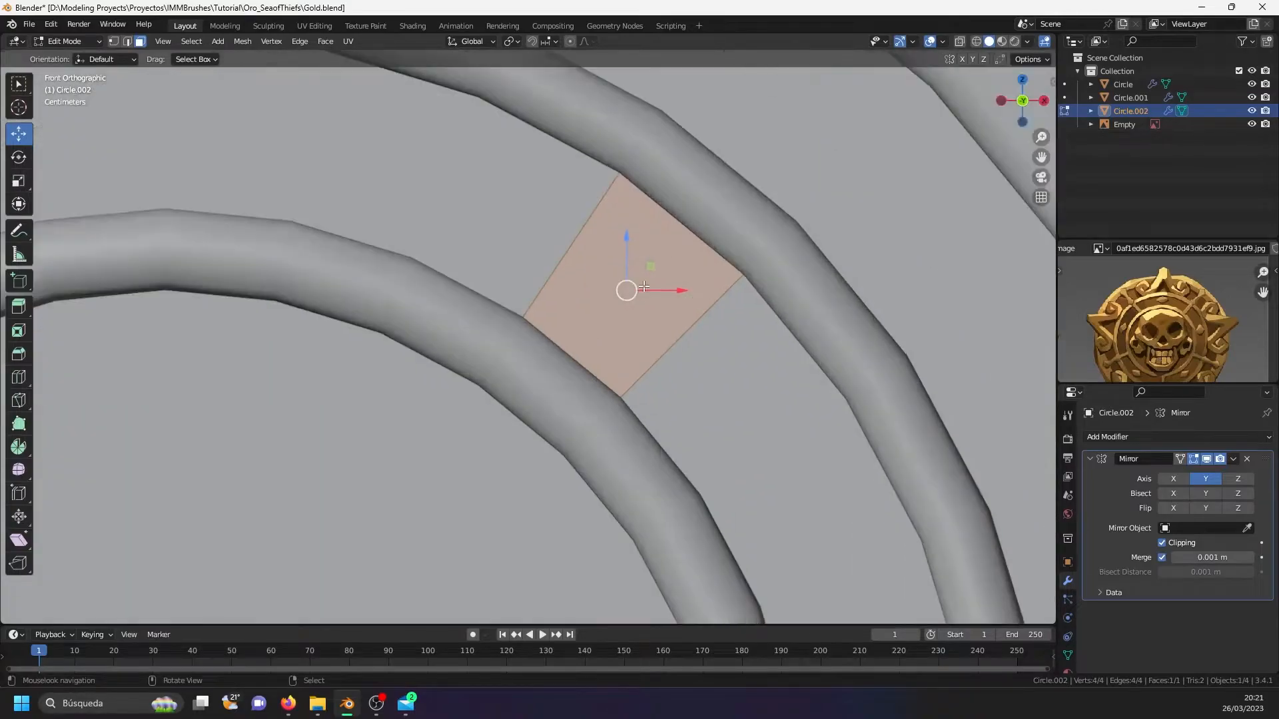
pyautogui.hotkey('shift', 'z')
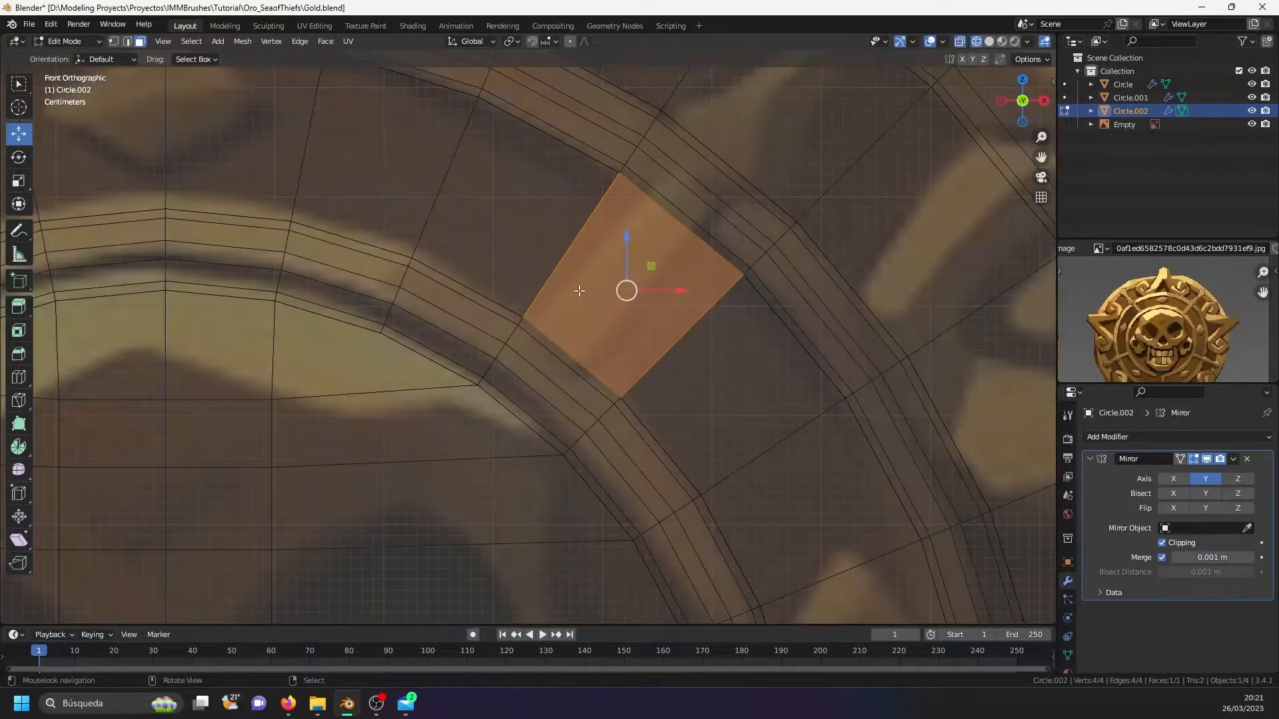
# - Move the face's two left-hand corner vertices onto the upper-left edge of the reference's radial bar
pyautogui.click(113, 44)
pyautogui.click(619, 176)
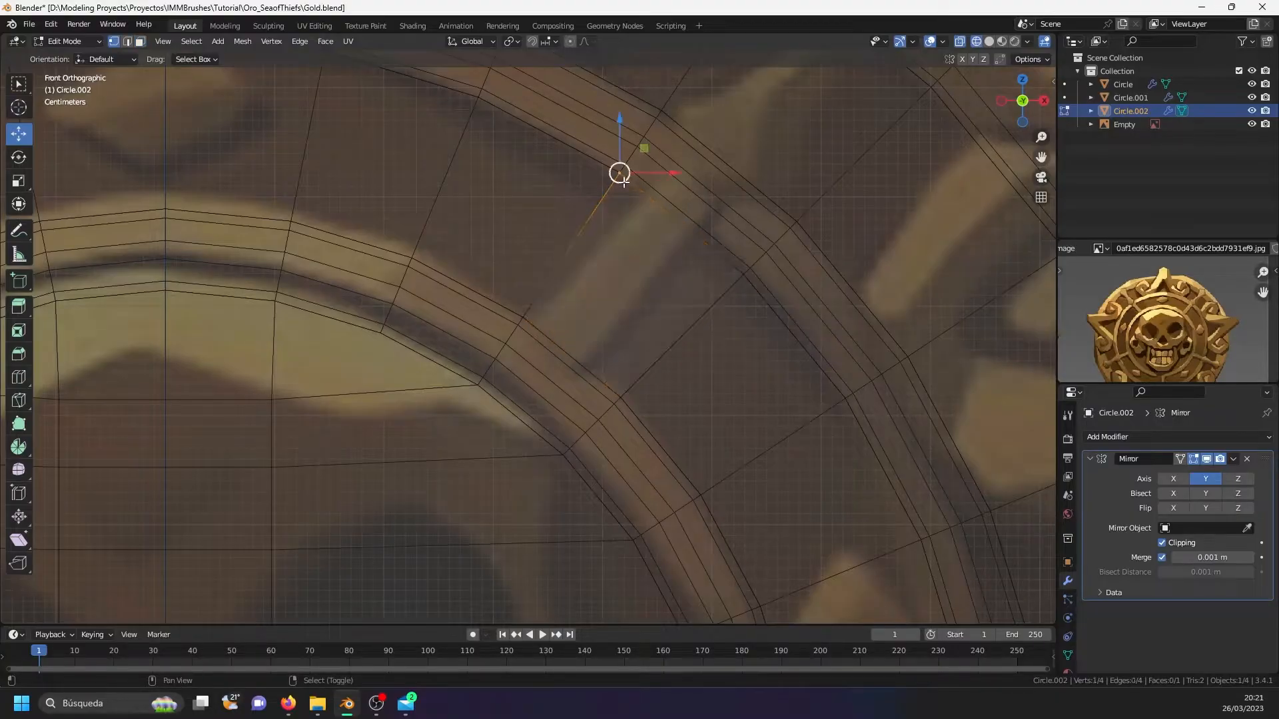
pyautogui.keyDown('shift'); pyautogui.moveTo(618, 176); pyautogui.dragTo(566, 227, button='middle'); pyautogui.keyUp('shift')
pyautogui.scroll(1, 567, 227)
pyautogui.press('g')
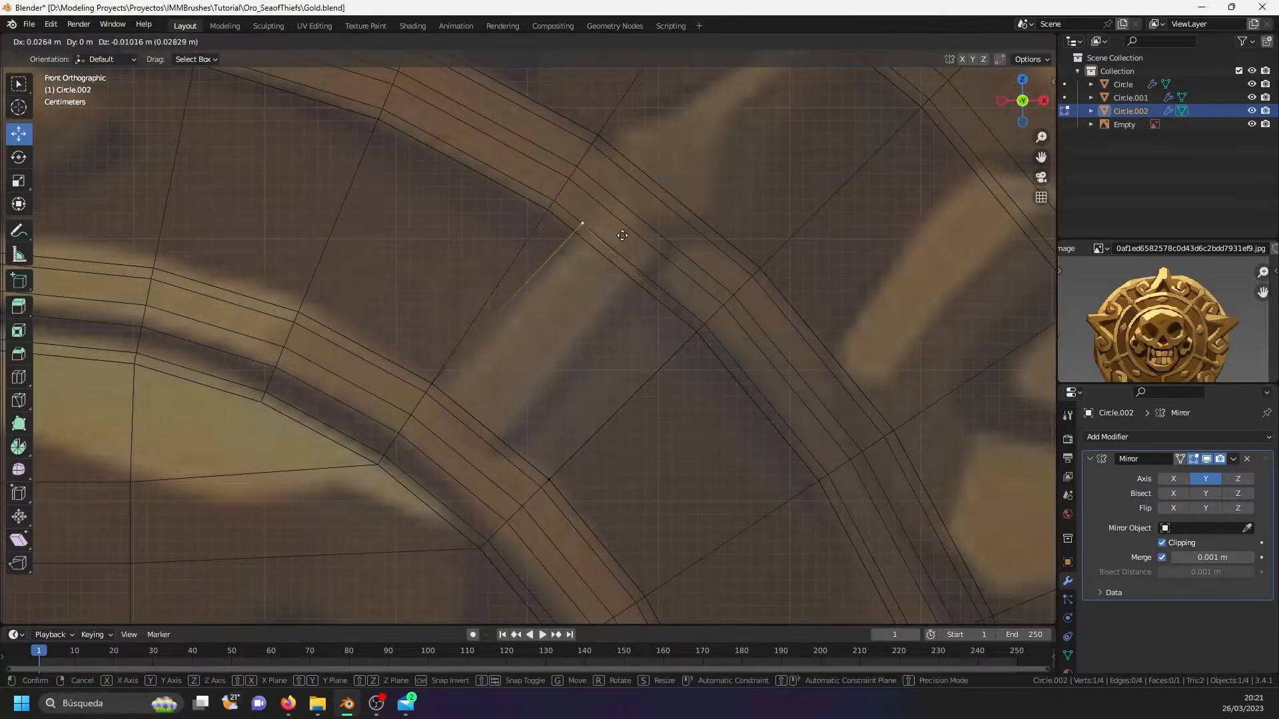
pyautogui.click(622, 246)
pyautogui.click(447, 385)
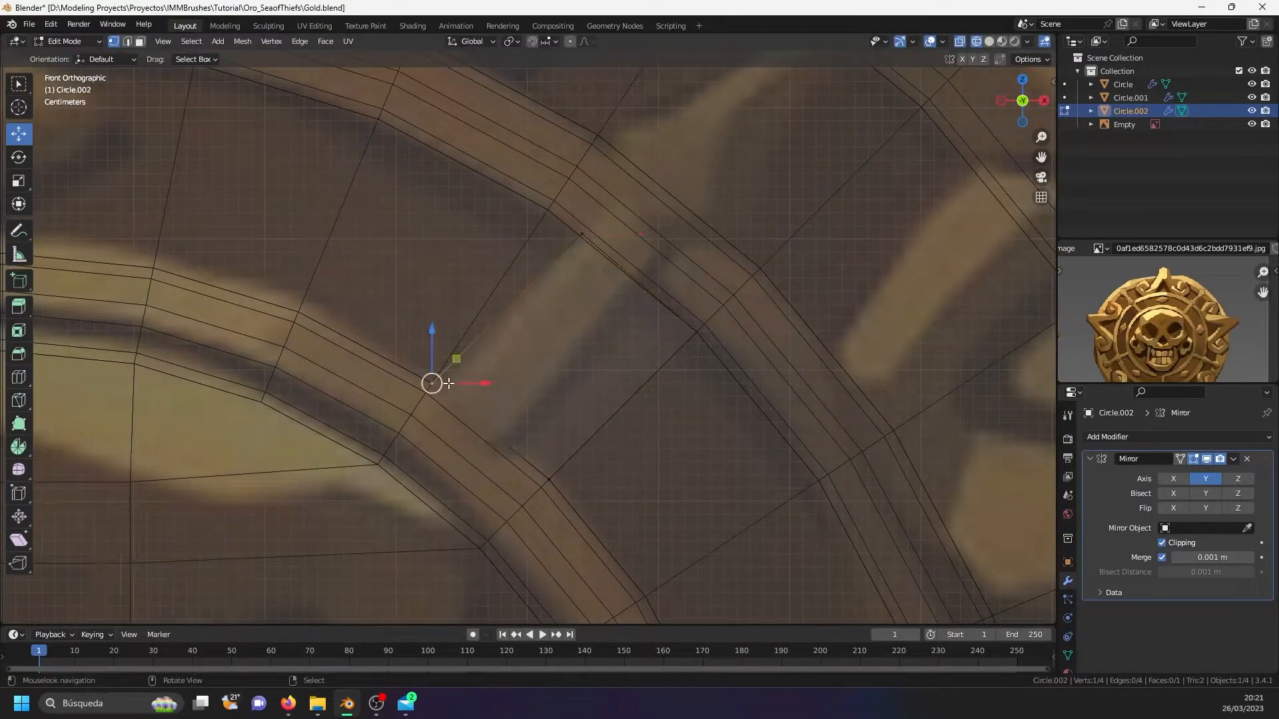
pyautogui.press('g')
pyautogui.click(464, 392)
# - Move the face's two remaining corner vertices onto the lower-right edge of the reference's radial bar
pyautogui.click(549, 479)
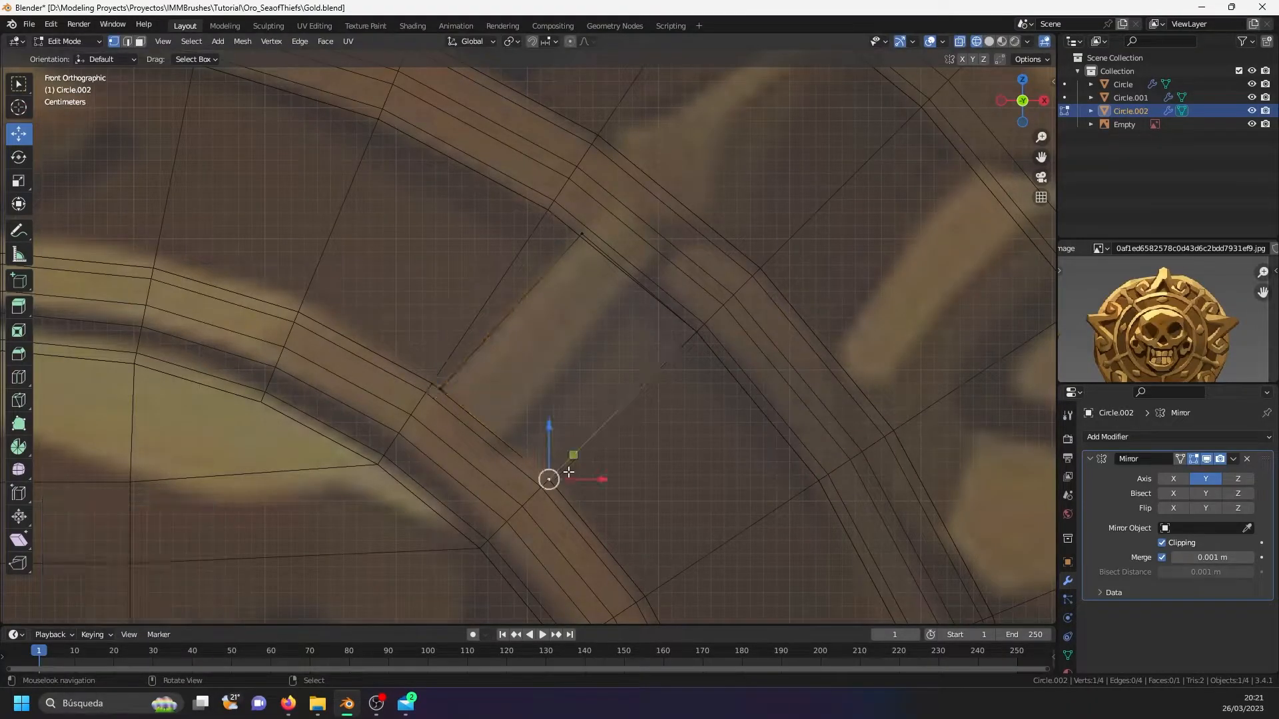
pyautogui.press('g')
pyautogui.click(505, 441)
pyautogui.click(693, 329)
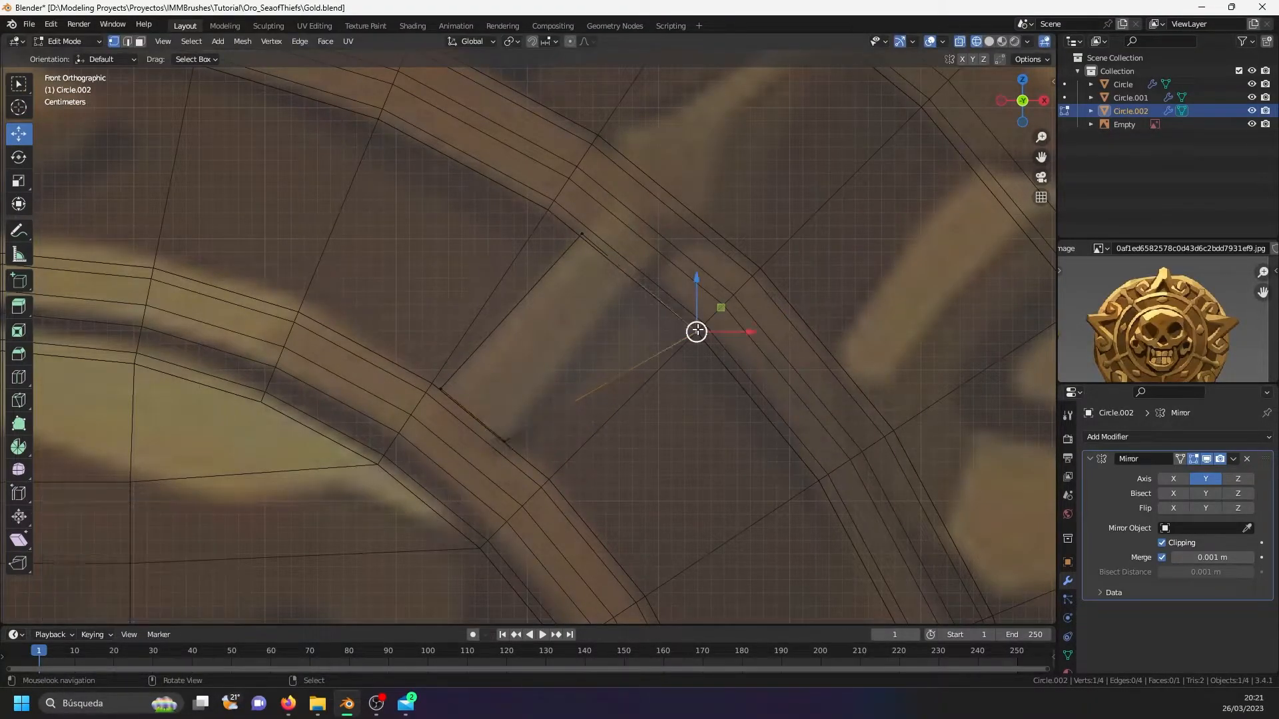
pyautogui.press('g')
pyautogui.click(640, 281)
# - Check the bar in the reference, then Edge Slide the face's outer edge out to the outer ring, unclamped, by a factor of about -1.564
pyautogui.scroll(-2, 641, 283)
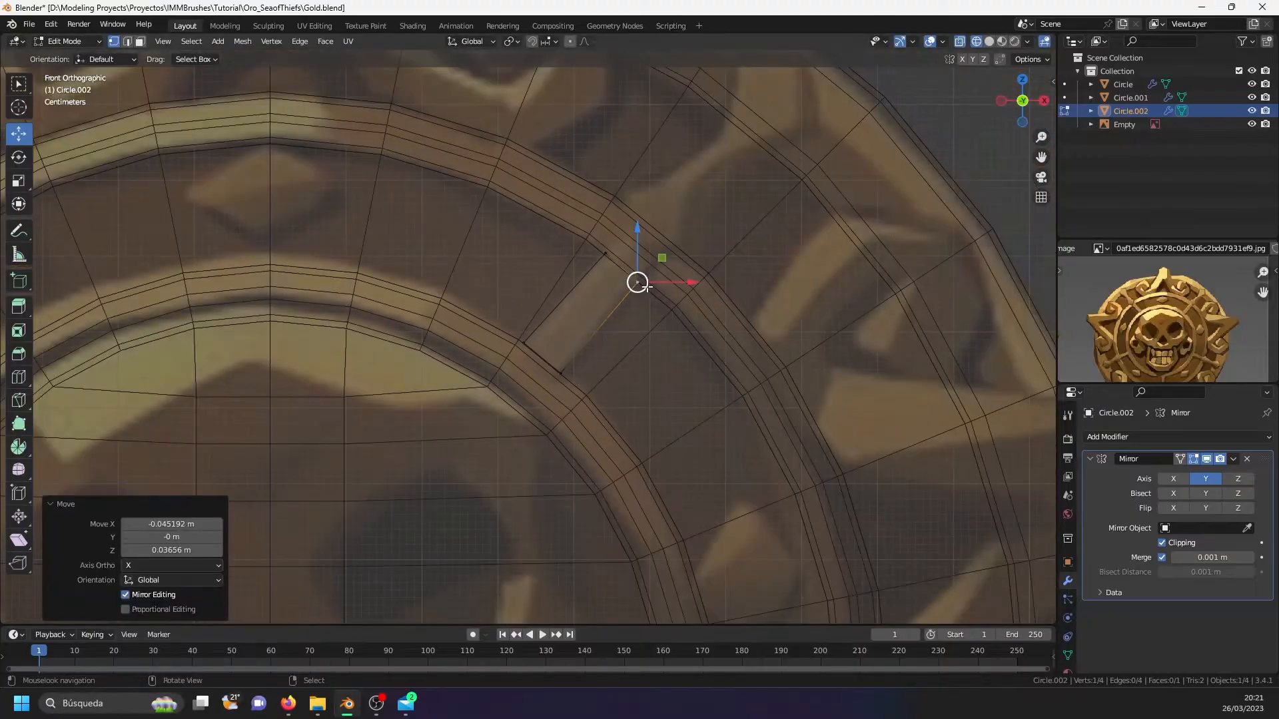
pyautogui.scroll(5, 1200, 309)
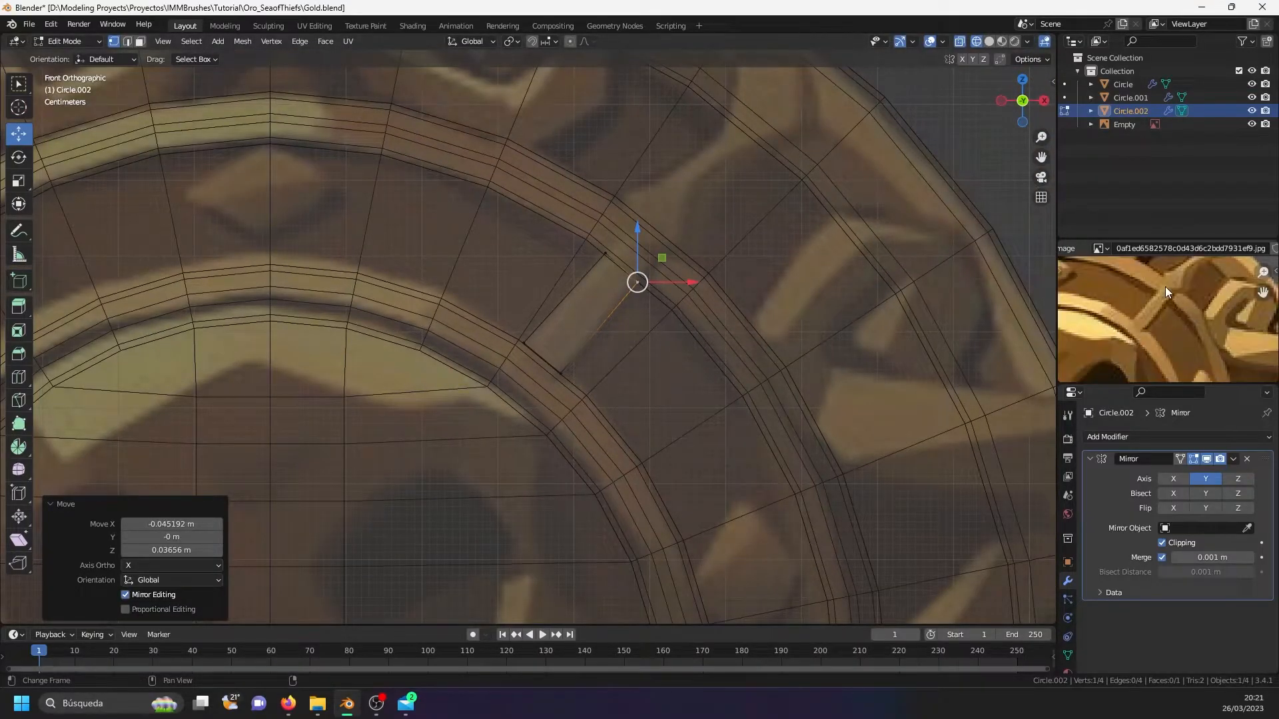
pyautogui.scroll(-3, 1169, 290)
pyautogui.scroll(3, 1199, 261)
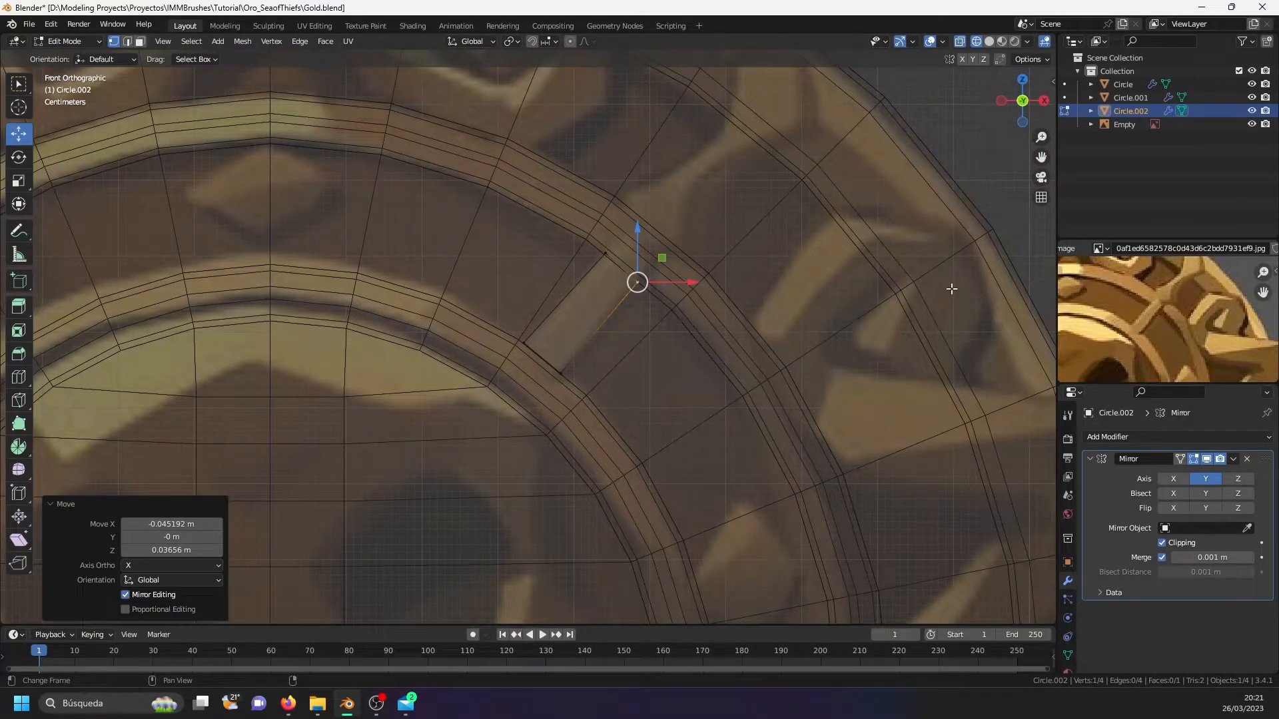
pyautogui.scroll(-2, 639, 282)
pyautogui.keyDown('shift'); pyautogui.moveTo(732, 237); pyautogui.dragTo(628, 331, button='middle'); pyautogui.keyUp('shift')
pyautogui.scroll(3, 508, 354)
pyautogui.keyDown('shift'); pyautogui.rightClick(518, 360); pyautogui.keyUp('shift')
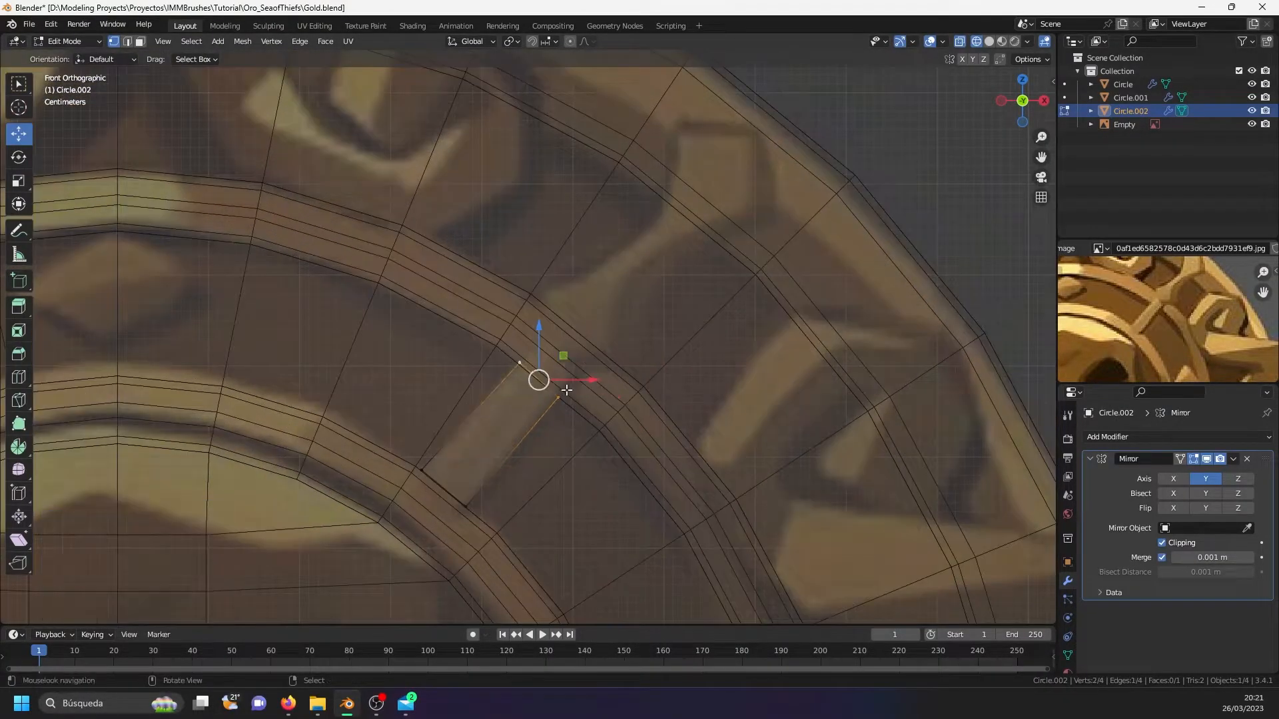
pyautogui.press('g')
pyautogui.press('g')
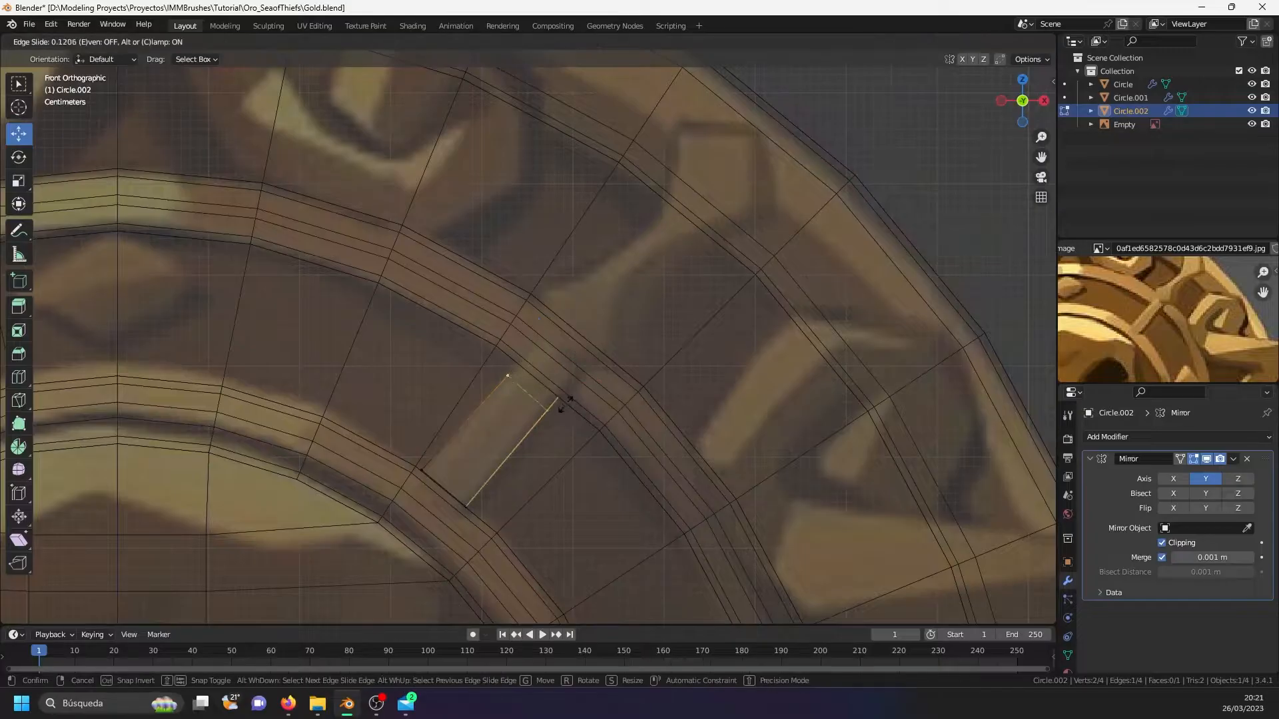
pyautogui.press('c')
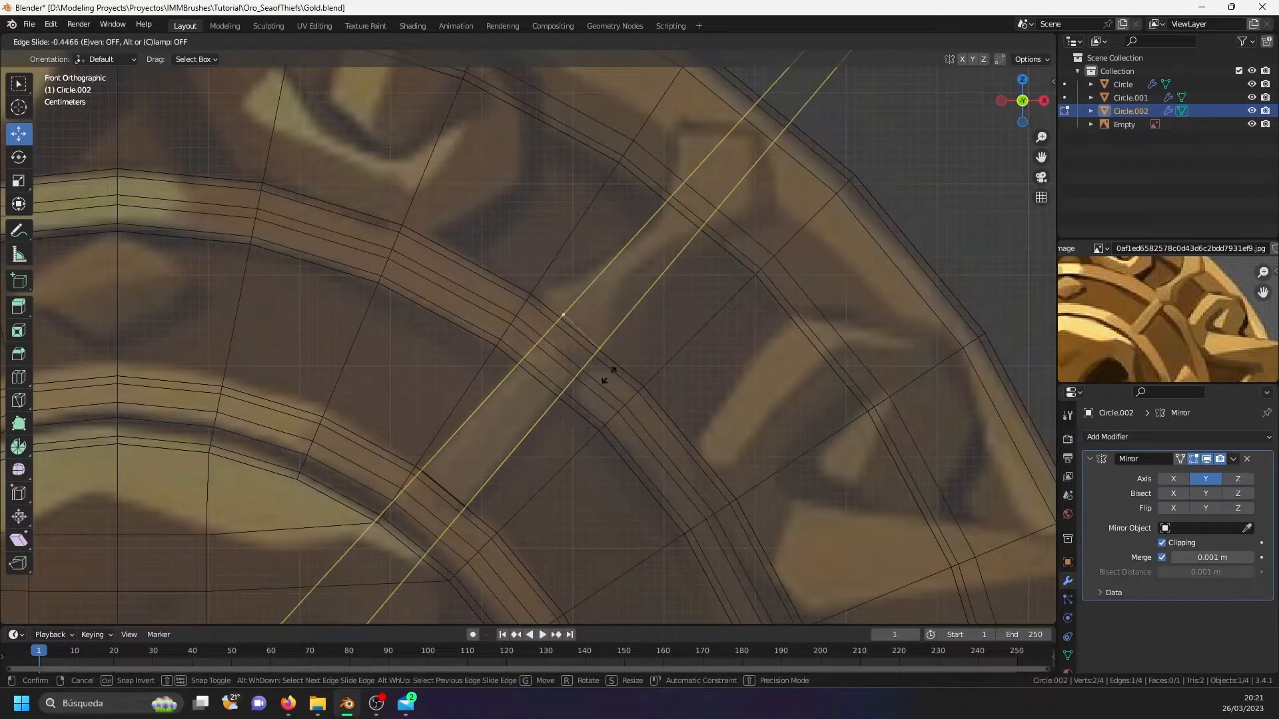
pyautogui.click(664, 327)
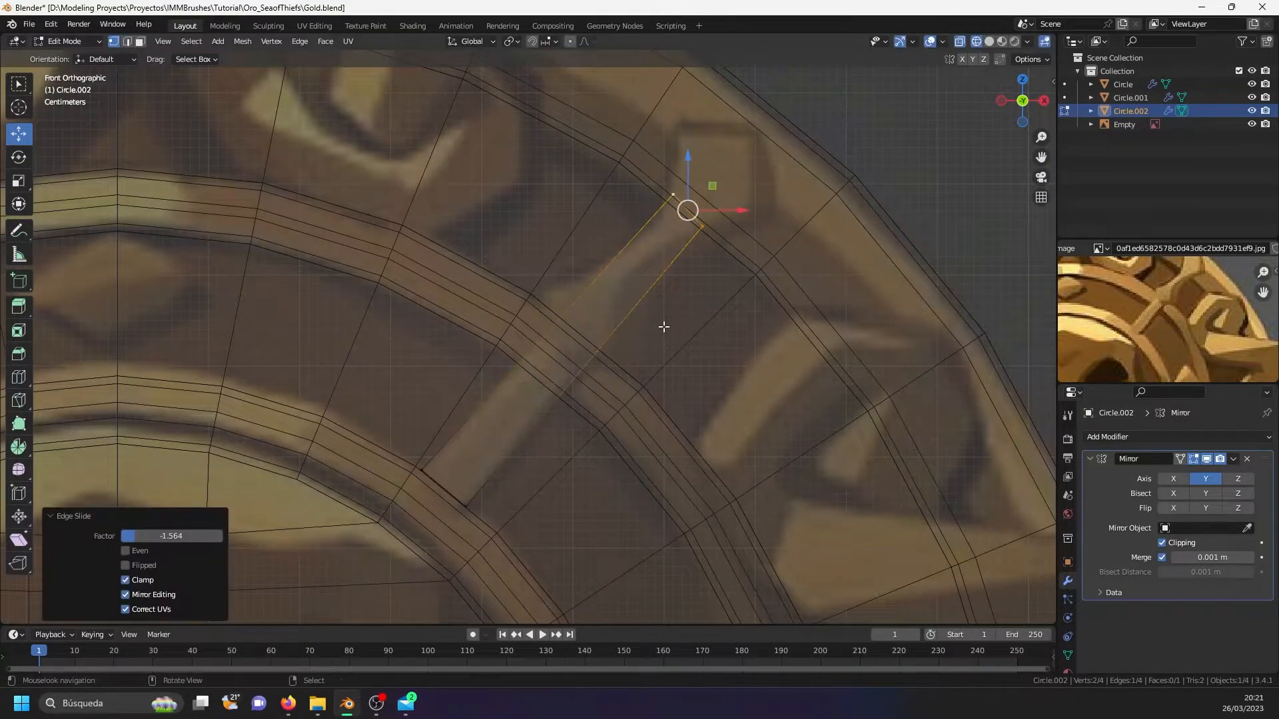
# - Extrude the whole bar face about 0.014 m along negative Y to give it thickness, and return to Object Mode
pyautogui.hotkey('shift', 'z')
pyautogui.moveTo(680, 333)
pyautogui.mouseDown(button='middle')
pyautogui.moveTo(604, 357)
pyautogui.moveTo(654, 364)
pyautogui.mouseUp(button='middle')
pyautogui.hotkey('alt', 'a')
pyautogui.press('a')
pyautogui.press('e')
pyautogui.press('g')
pyautogui.press('y')
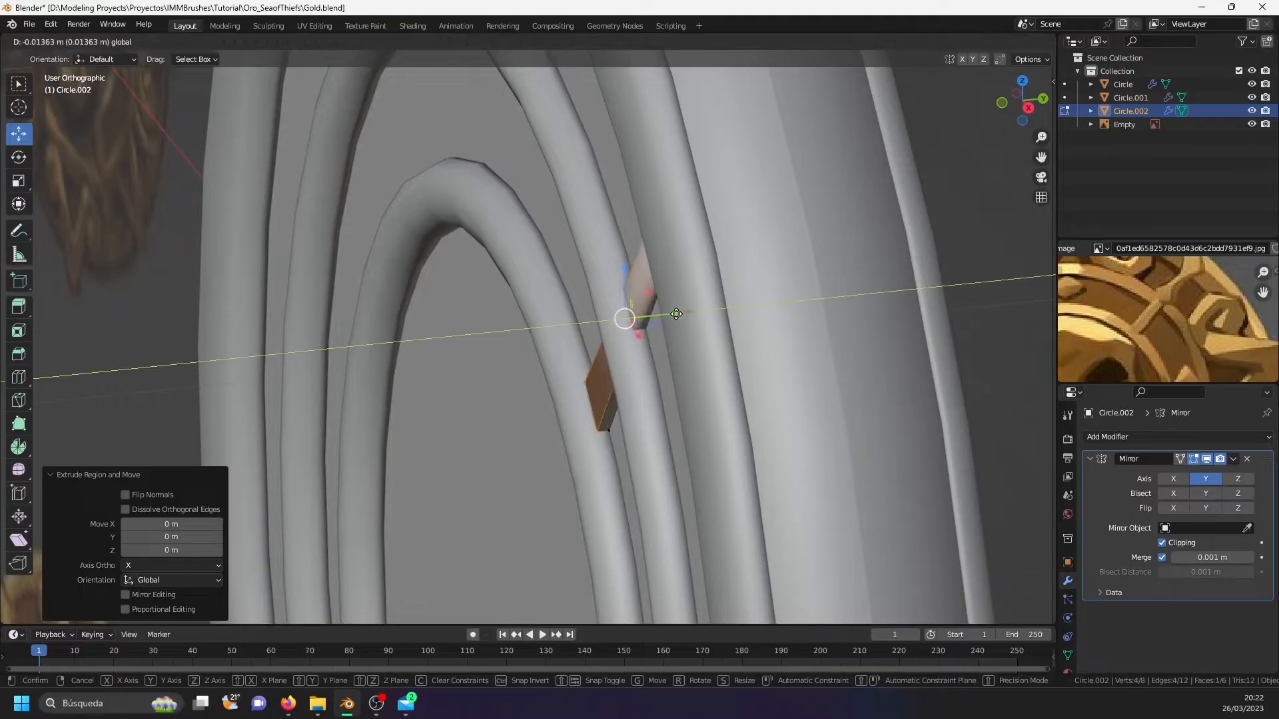
pyautogui.moveTo(676, 314); pyautogui.dragTo(676, 314)
pyautogui.moveTo(574, 377); pyautogui.dragTo(663, 396, button='middle')
pyautogui.press('Tab')
pyautogui.scroll(-5, 688, 335)
pyautogui.hotkey('alt', 'a')
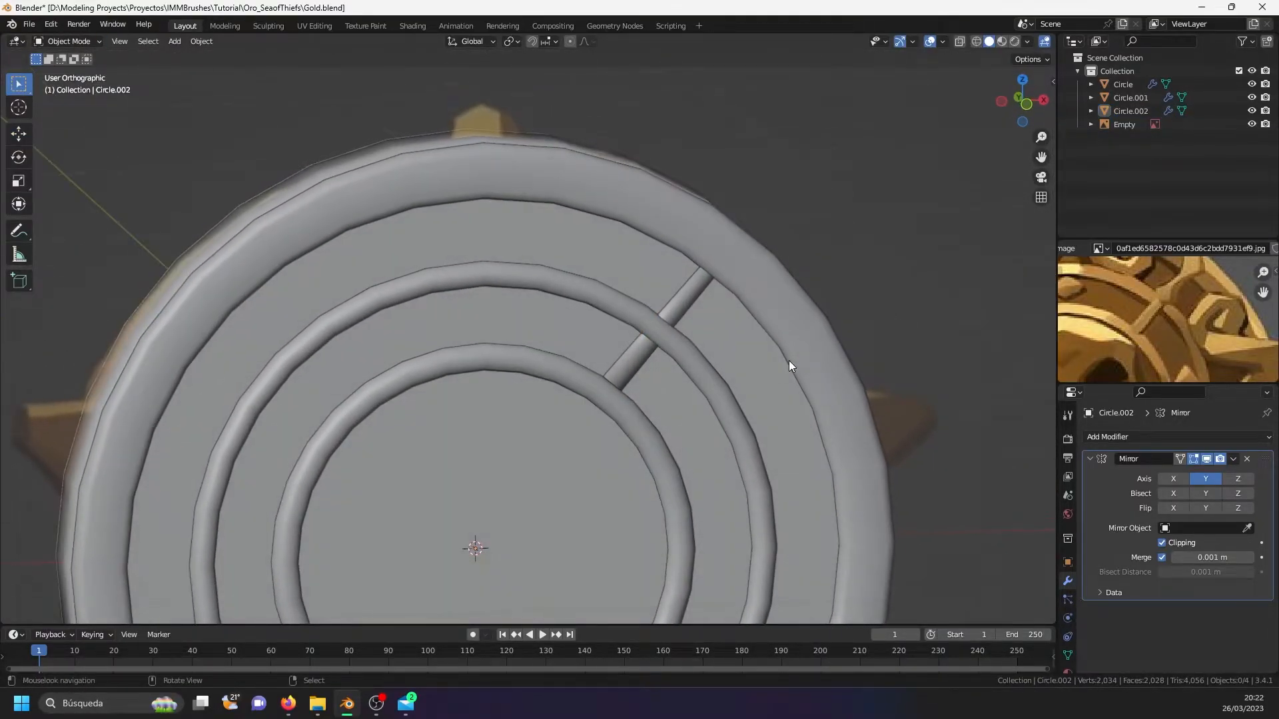
# - Edge Slide the bar's inner end face, unclamped, by a factor of 0.040 so that it tucks into the inner ring
pyautogui.scroll(1, 719, 360)
pyautogui.scroll(2, 505, 407)
pyautogui.click(533, 400)
pyautogui.scroll(4, 529, 403)
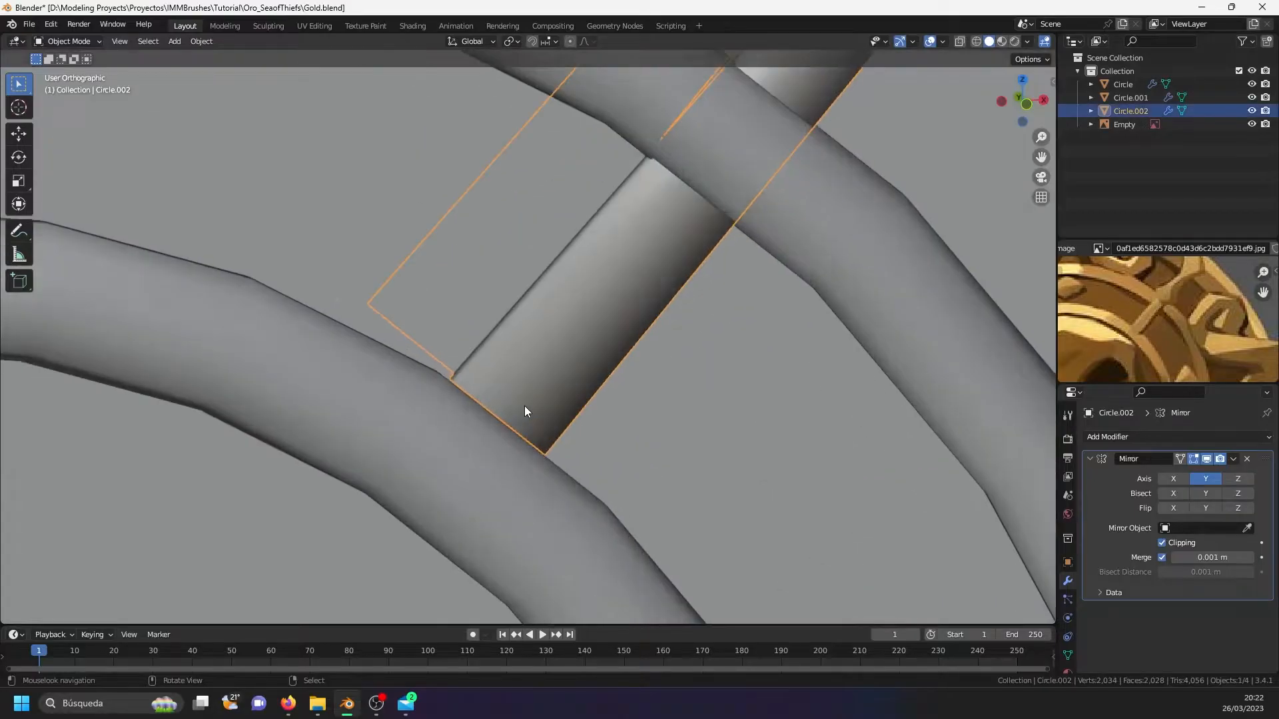
pyautogui.press('Tab')
pyautogui.hotkey('alt', 'z')
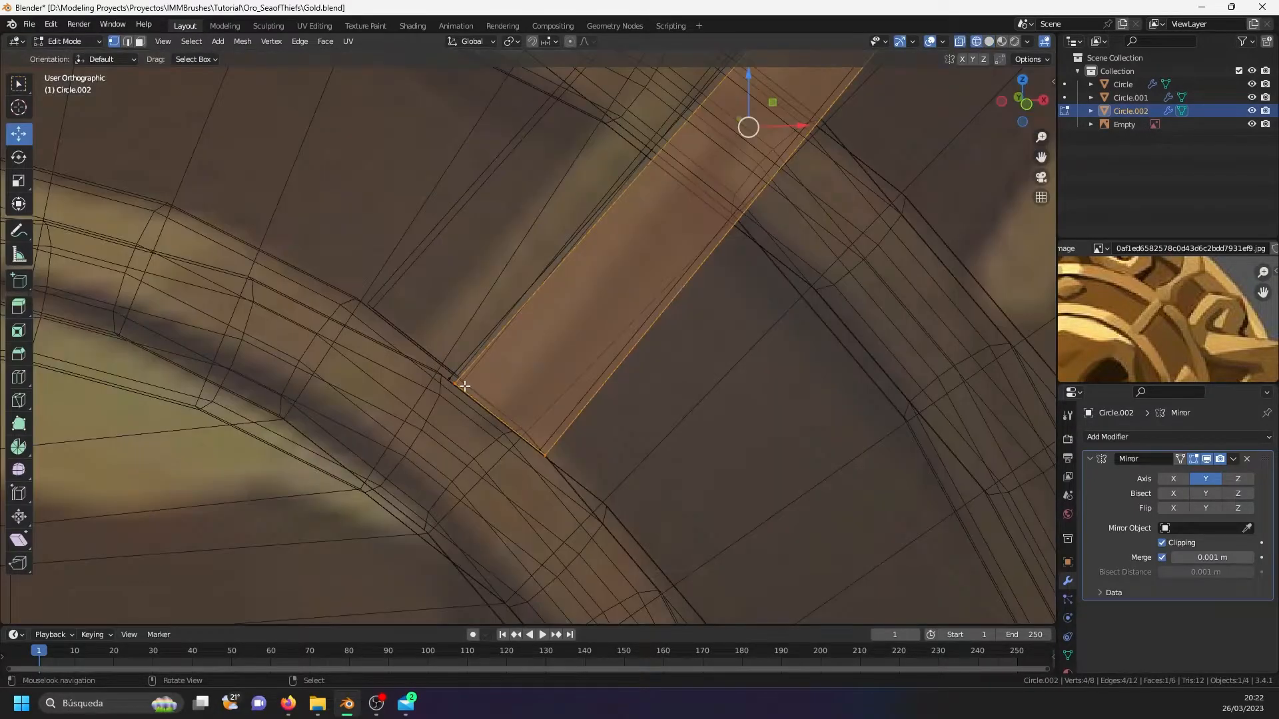
pyautogui.click(140, 42)
pyautogui.rightClick(490, 416)
pyautogui.moveTo(490, 415)
pyautogui.mouseDown(button='middle')
pyautogui.moveTo(518, 394)
pyautogui.moveTo(453, 425)
pyautogui.mouseUp(button='middle')
pyautogui.hotkey('shift', 'z')
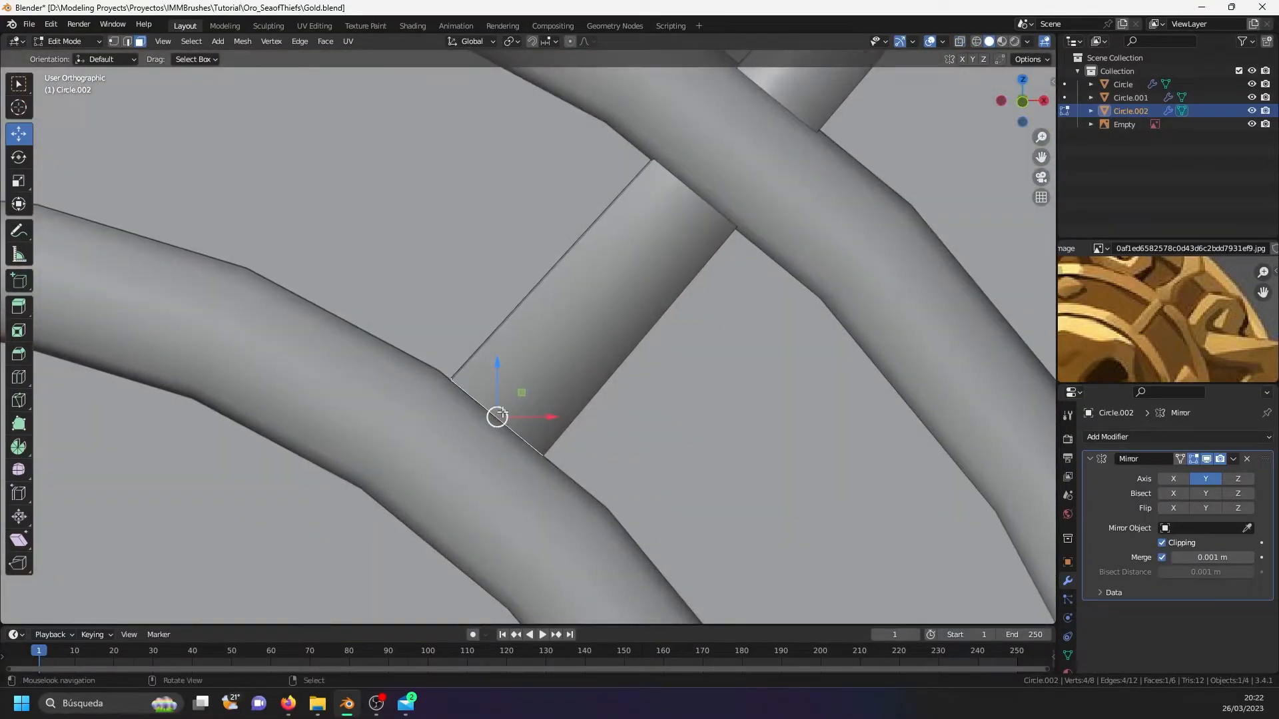
pyautogui.press('g')
pyautogui.press('g')
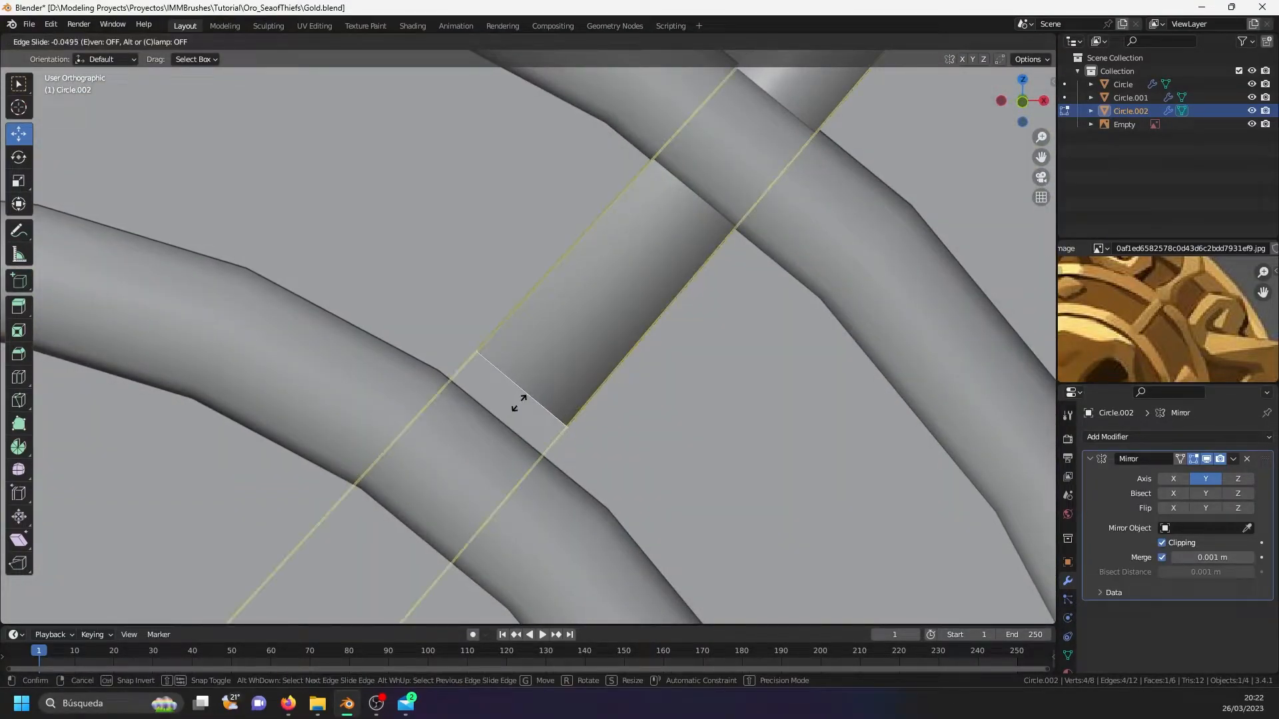
pyautogui.click(494, 424)
# - Check both ends of the bar in wireframe, return to Object Mode, and compare the coin's front view with the reference
pyautogui.scroll(-5, 494, 424)
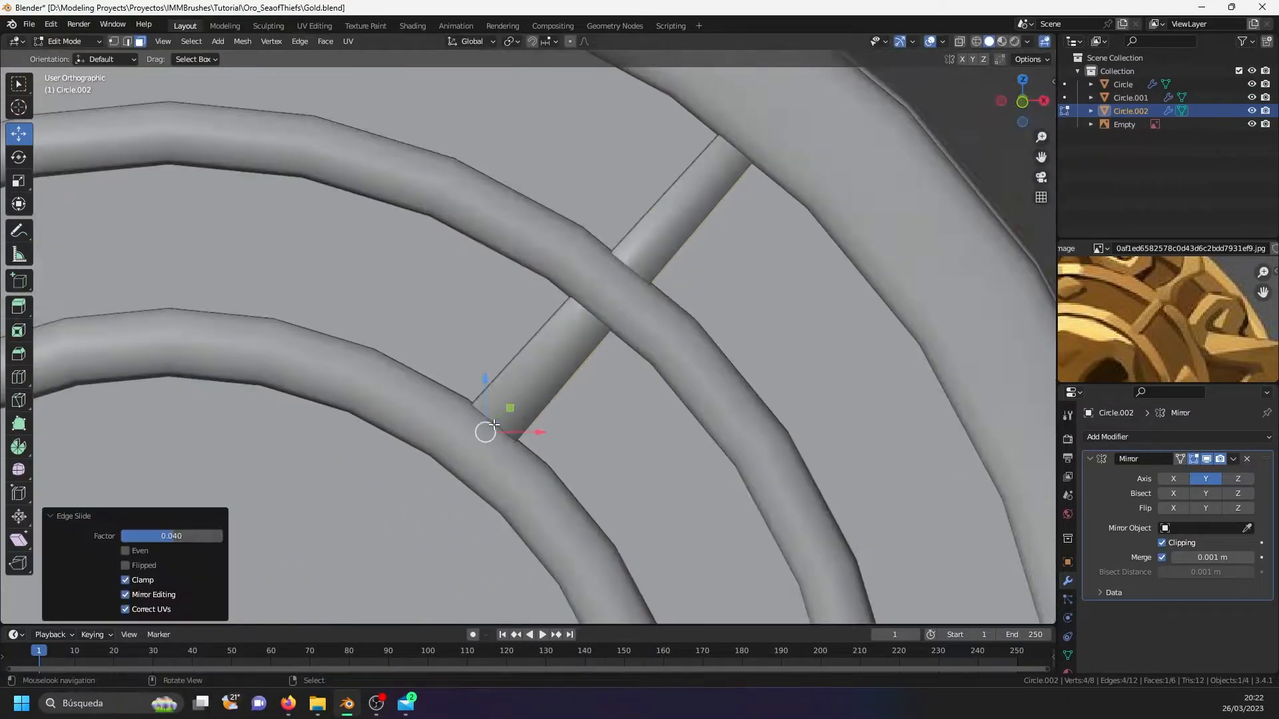
pyautogui.scroll(4, 638, 284)
pyautogui.hotkey('shift', 'z')
pyautogui.scroll(-4, 752, 147)
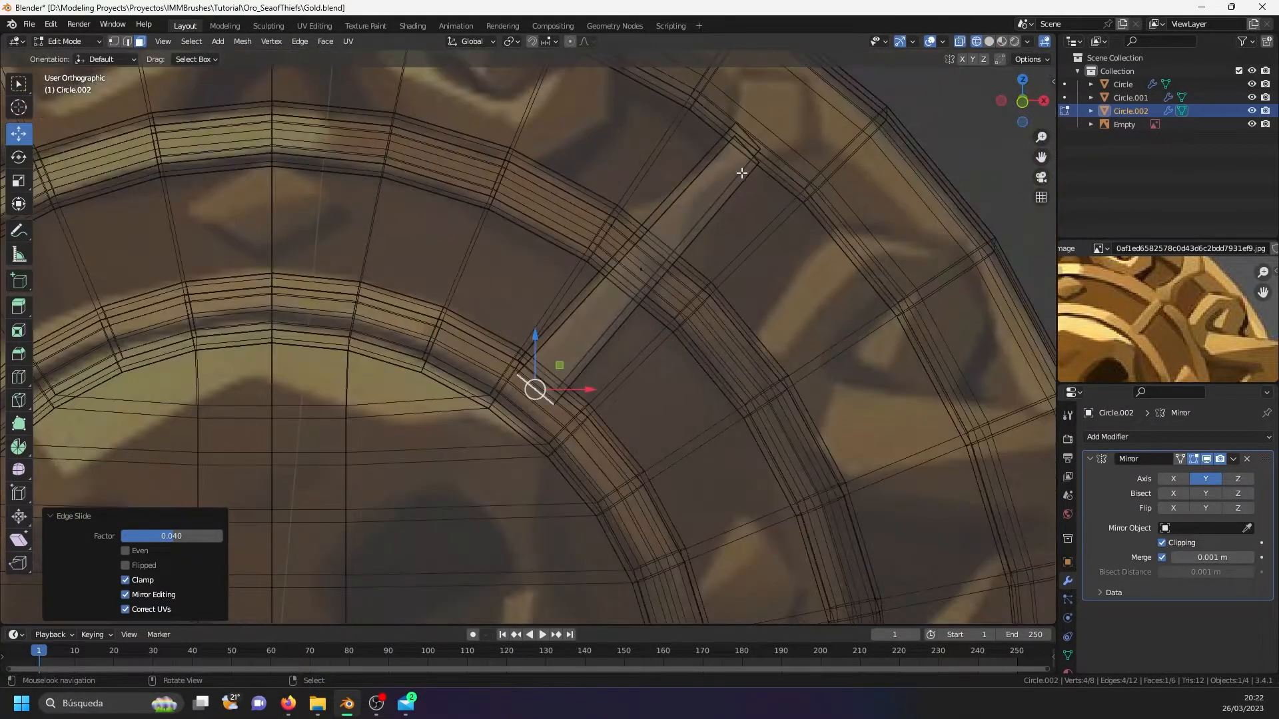
pyautogui.hotkey('shift', 'z')
pyautogui.press('Tab')
pyautogui.scroll(-3, 625, 307)
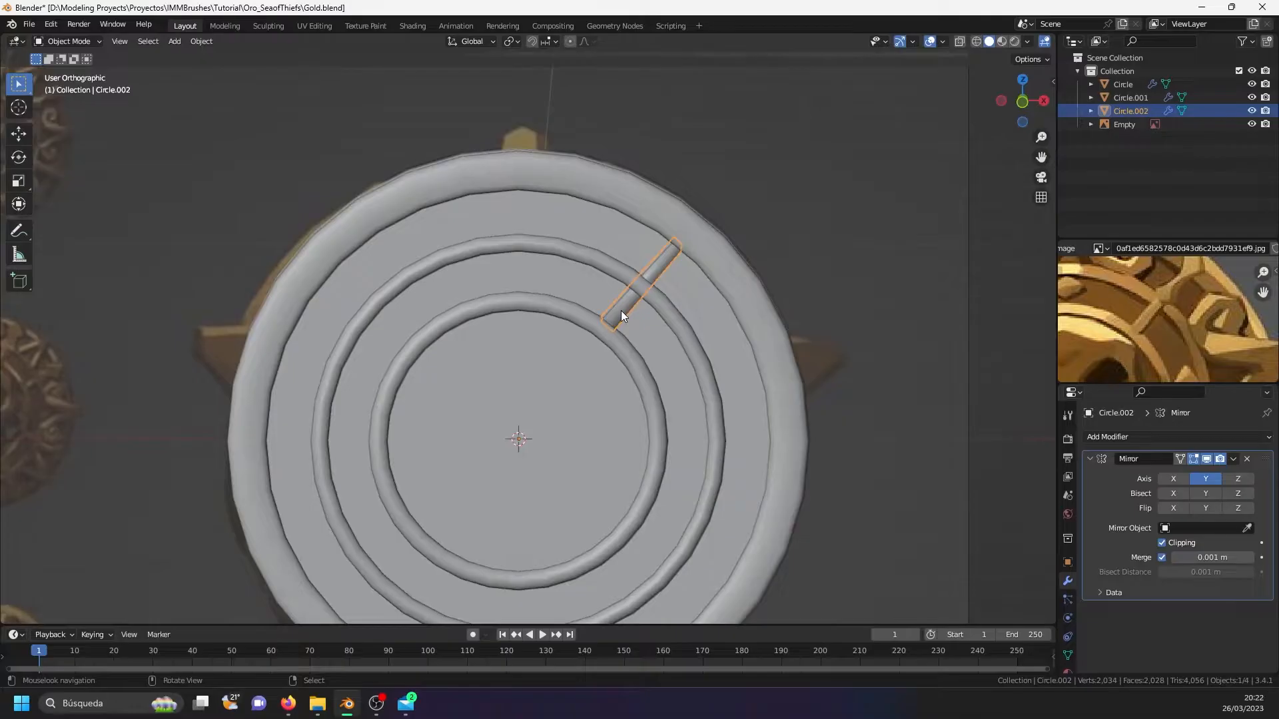
pyautogui.press('KP_1')
pyautogui.scroll(-4, 1136, 297)
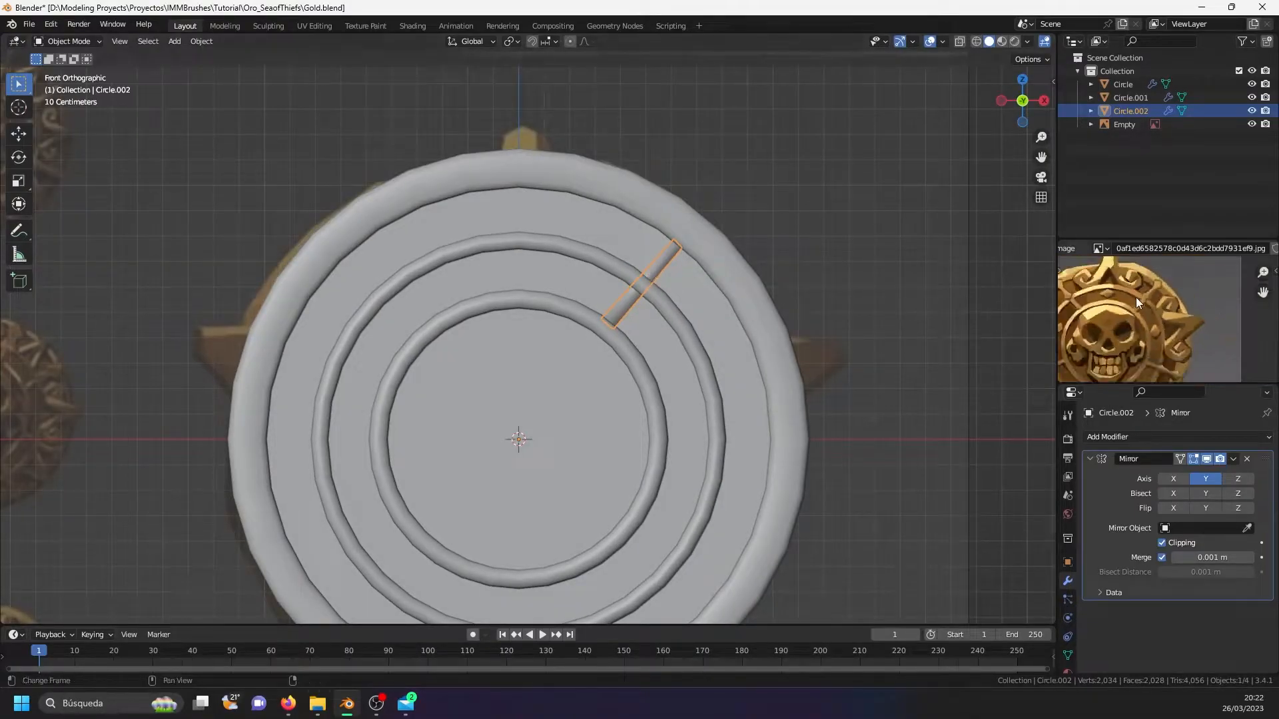
pyautogui.scroll(3, 1138, 333)
pyautogui.scroll(-2, 1117, 325)
pyautogui.moveTo(1117, 325); pyautogui.dragTo(1169, 333, button='middle')
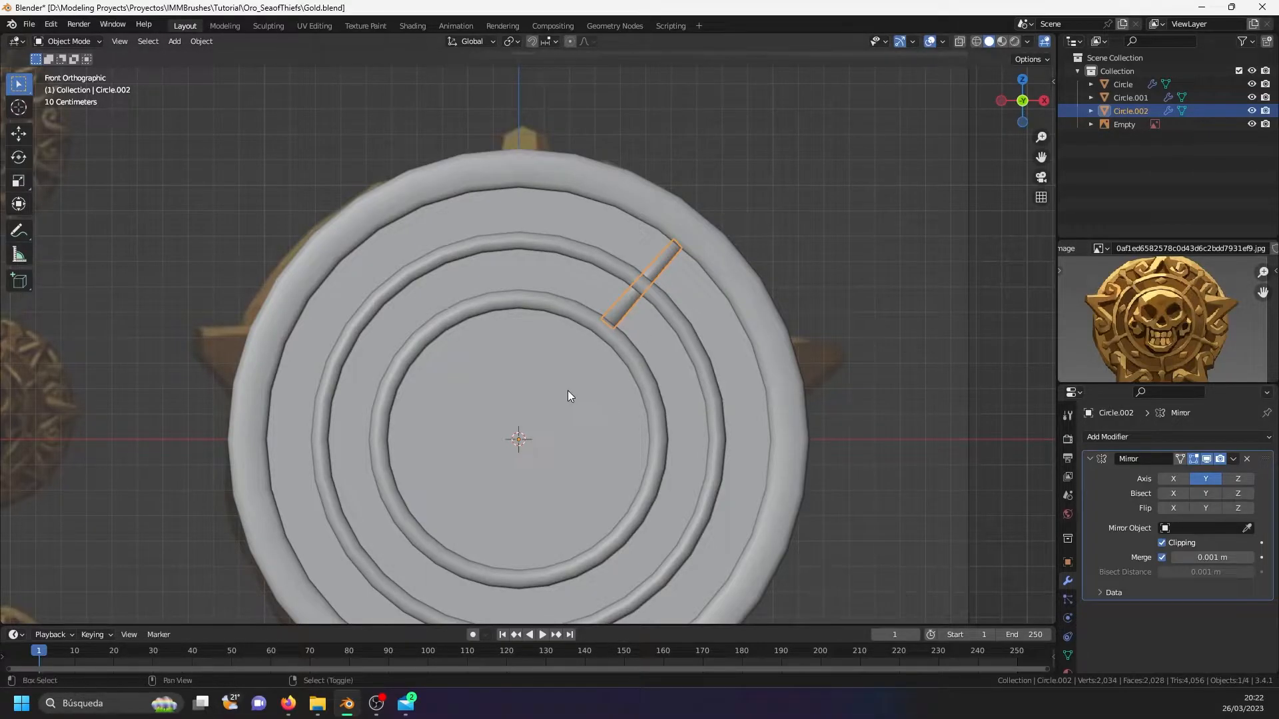
# - Add a Plain Axes empty at the world origin in the coin's centre
pyautogui.press('Home')
pyautogui.hotkey('shift', 's')
pyautogui.press('Escape')
pyautogui.hotkey('shift', 'a')
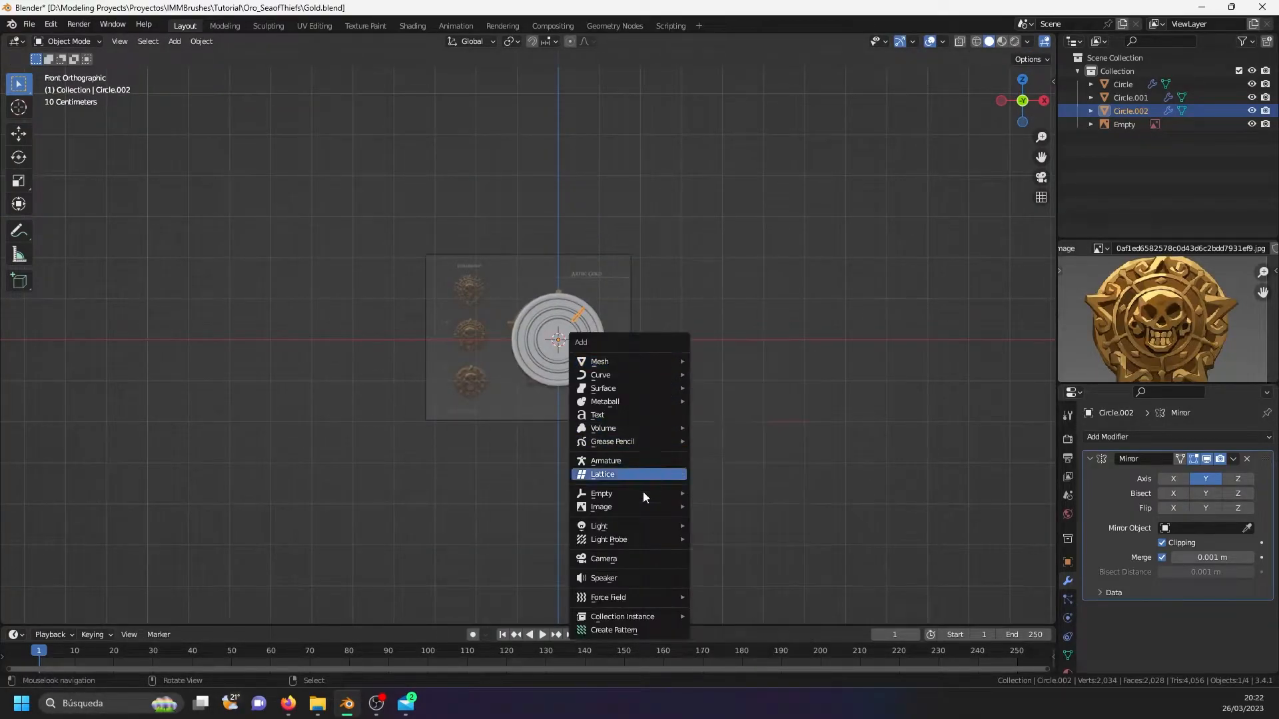
pyautogui.moveTo(641, 495)
pyautogui.click(746, 494)
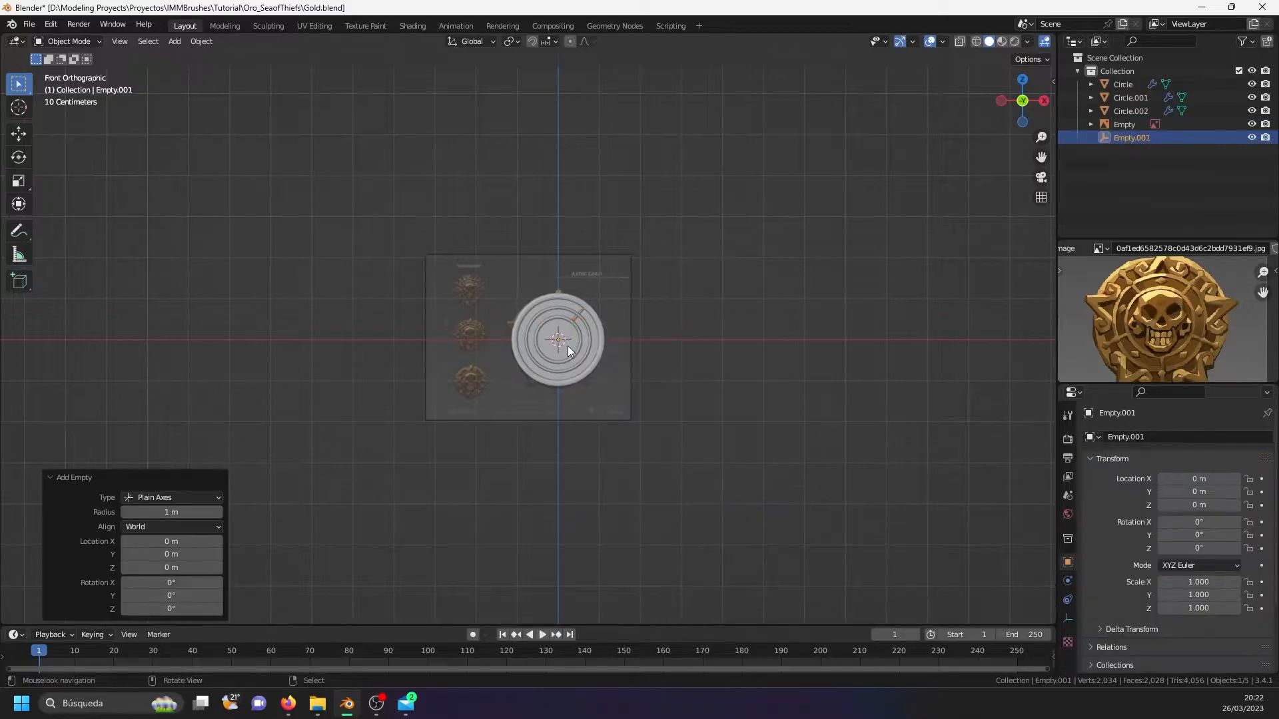
# - Add an Array modifier to the radial bar and set its relative offset Factor X to 0
pyautogui.scroll(8, 563, 352)
pyautogui.moveTo(465, 418); pyautogui.dragTo(458, 421, button='middle')
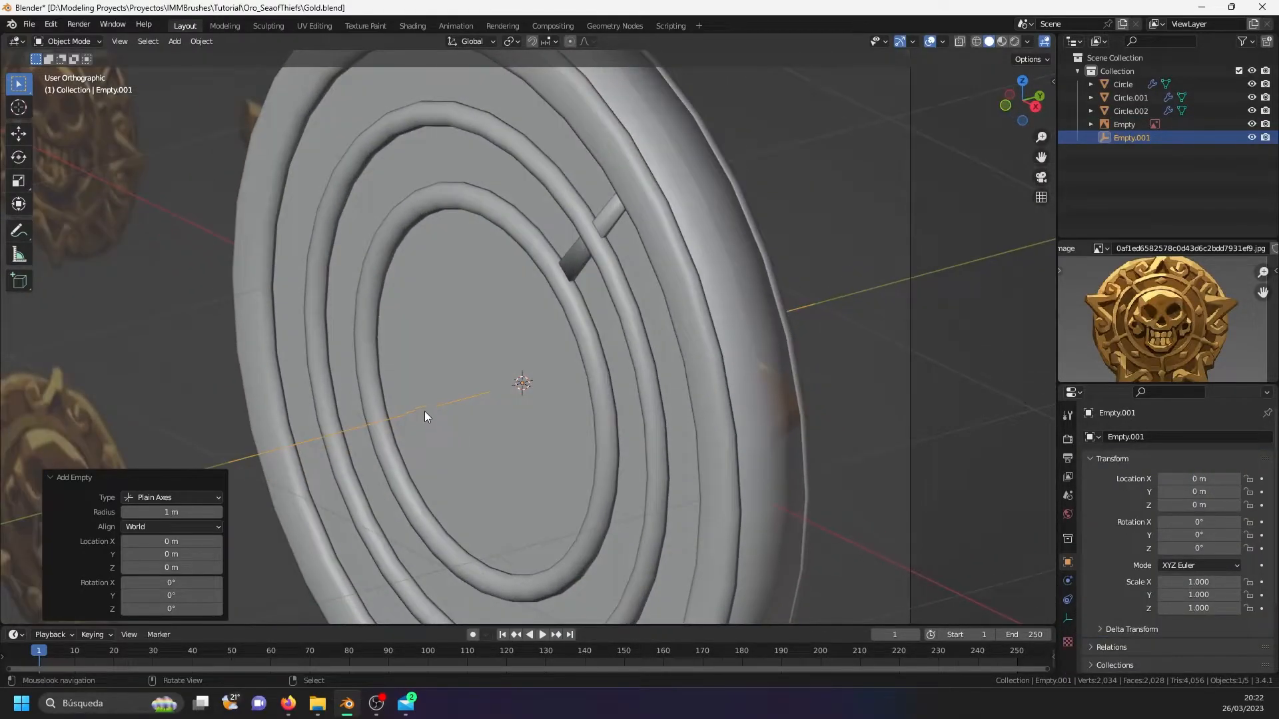
pyautogui.hotkey('shift', 'z')
pyautogui.moveTo(561, 367); pyautogui.dragTo(677, 360, button='middle')
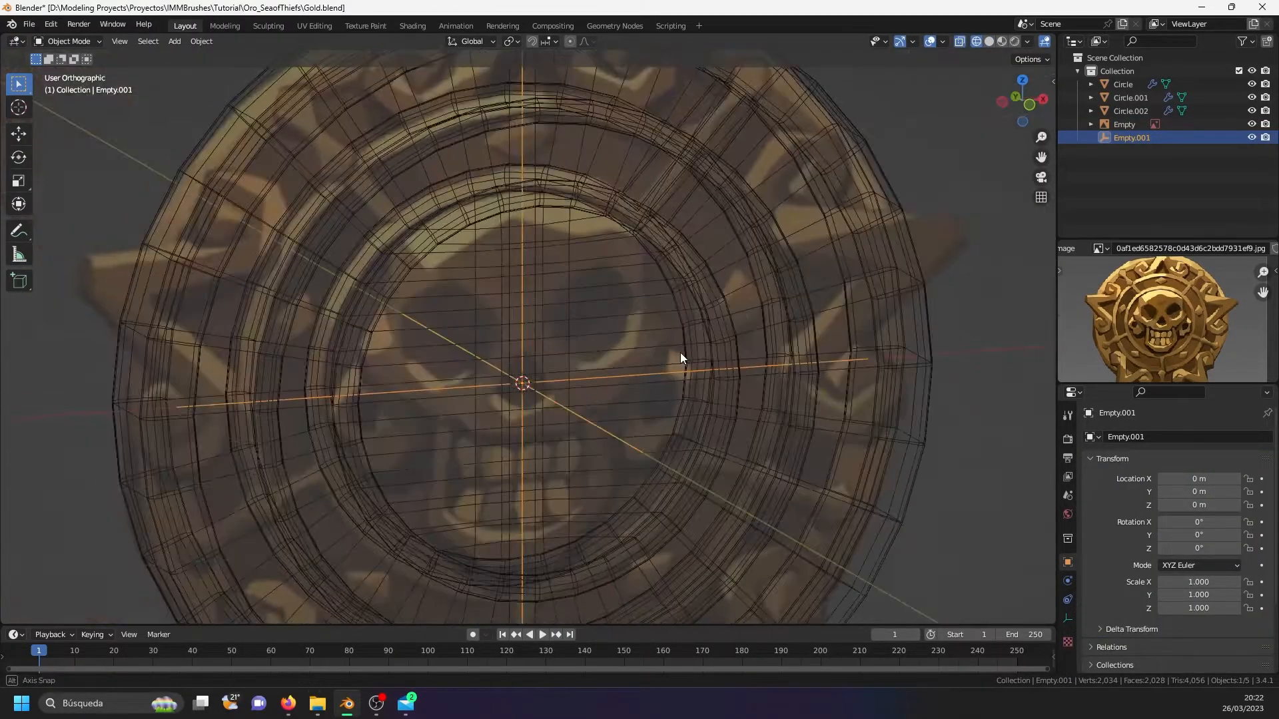
pyautogui.hotkey('shift', 'z')
pyautogui.click(679, 203)
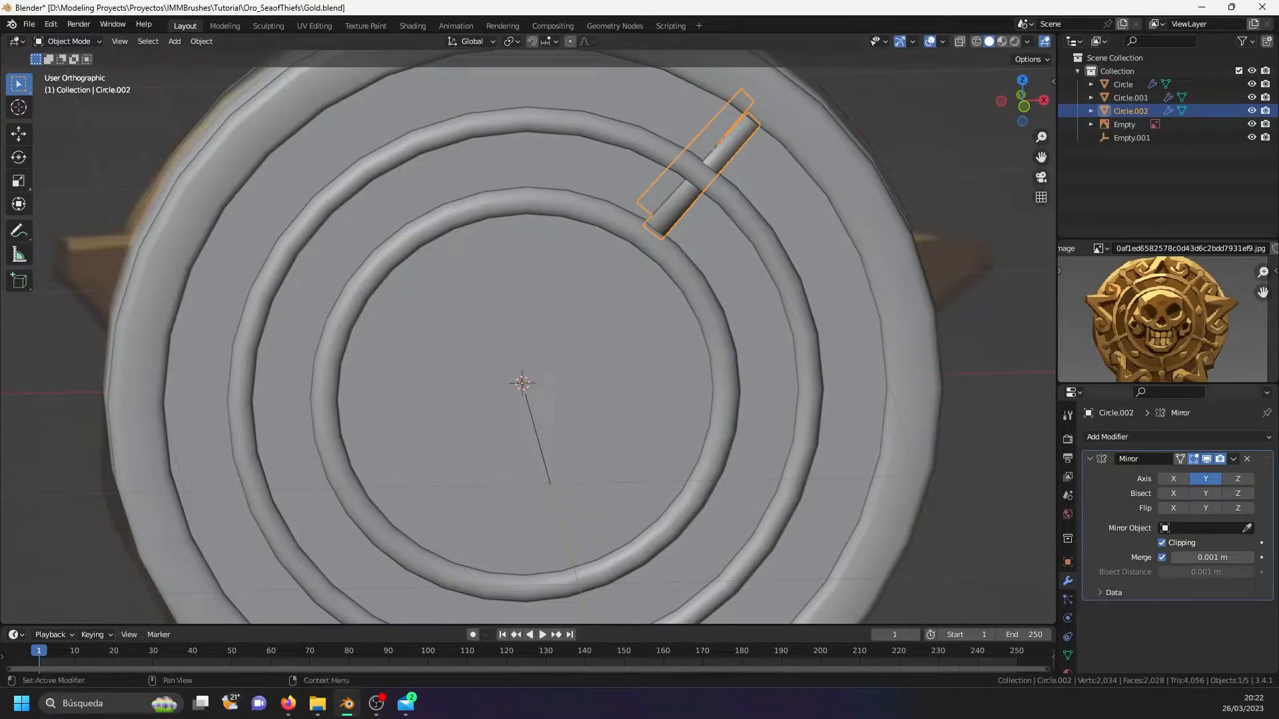
pyautogui.click(1135, 439)
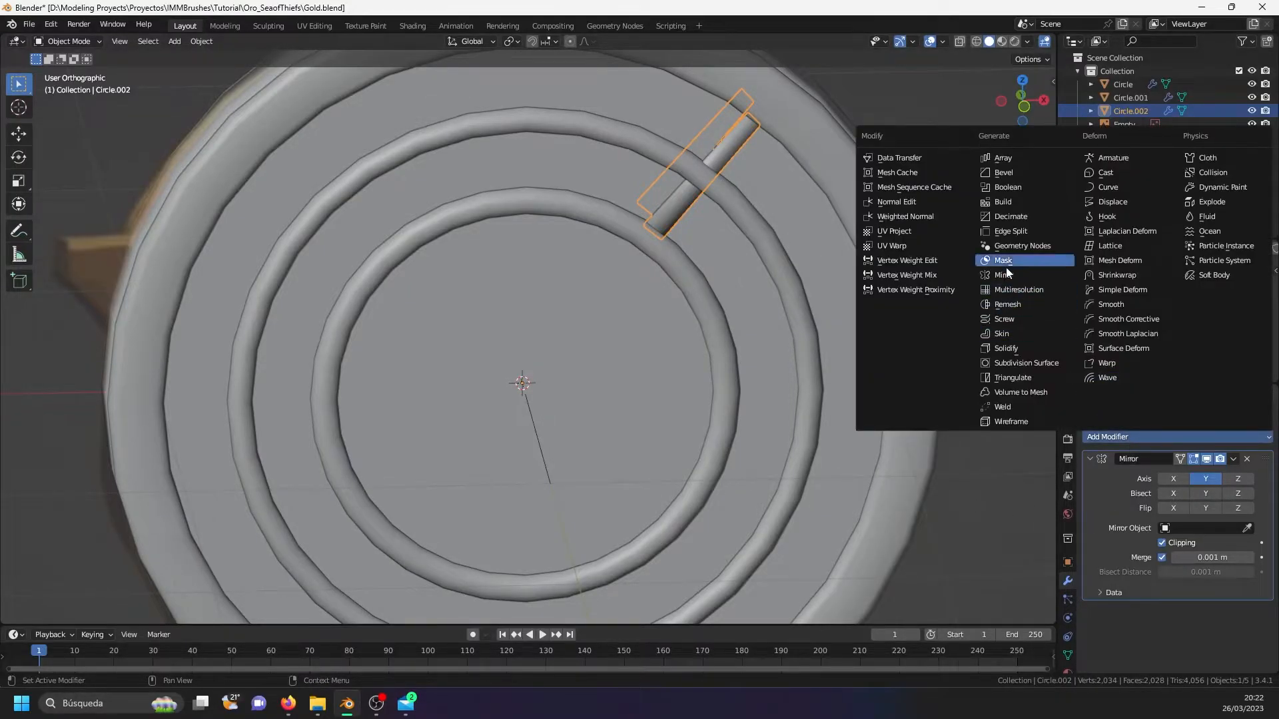
pyautogui.click(1021, 162)
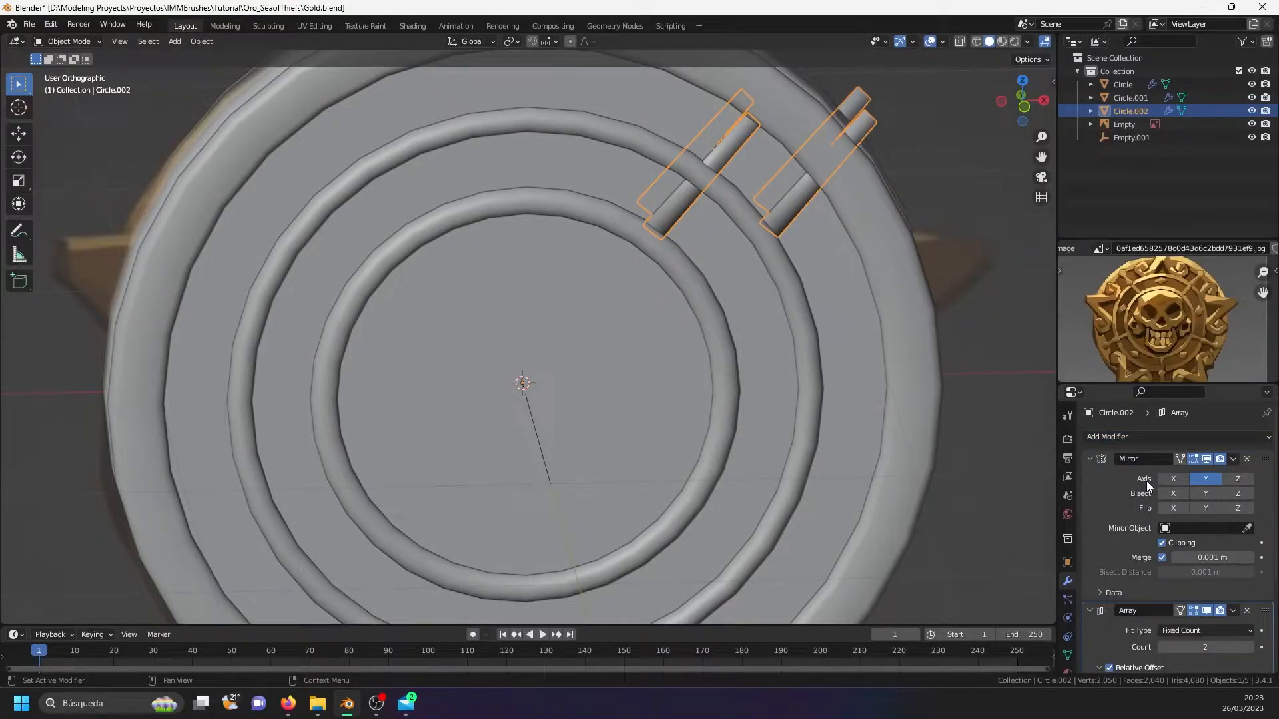
pyautogui.scroll(-5, 1141, 506)
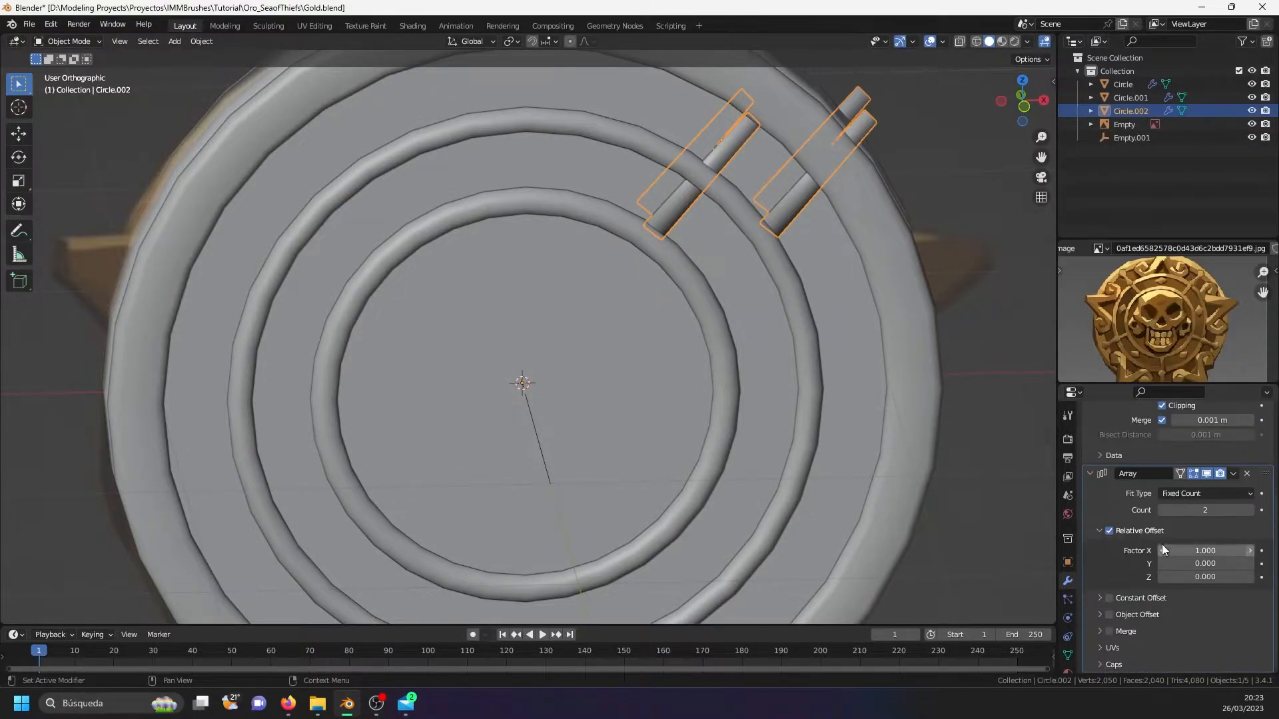
pyautogui.click(1216, 551)
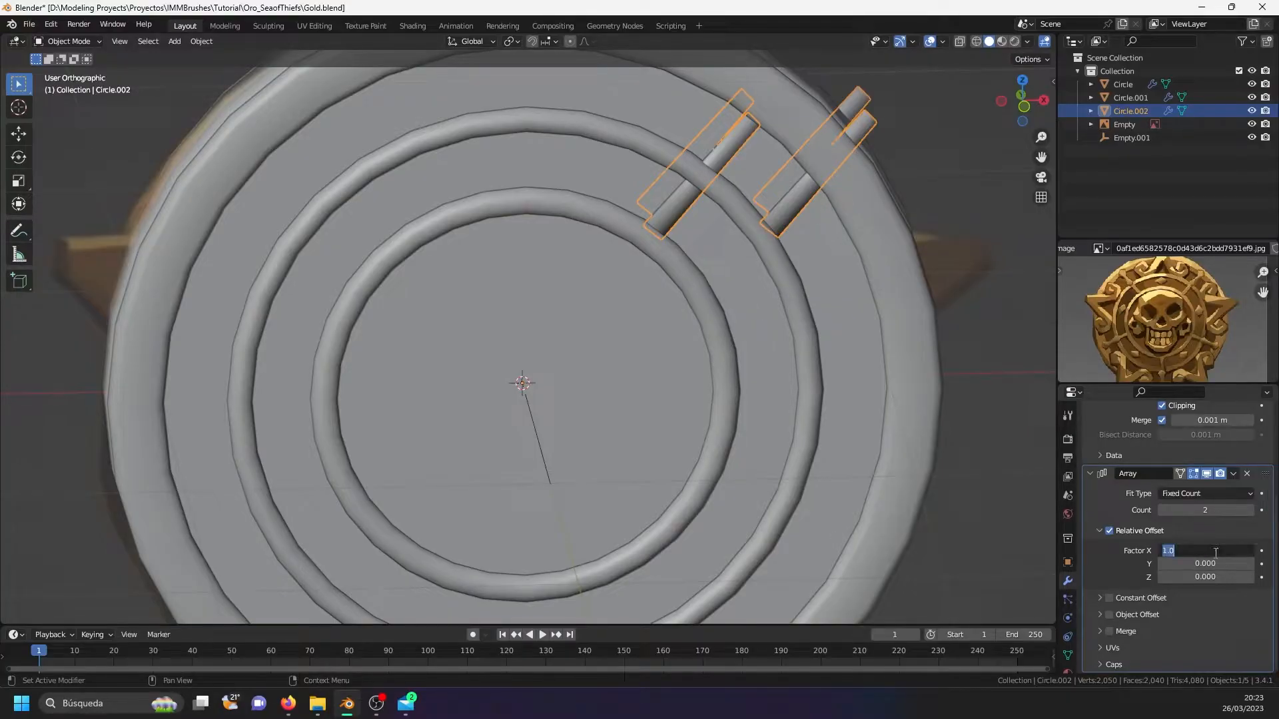
pyautogui.write('0')
pyautogui.press('Return')
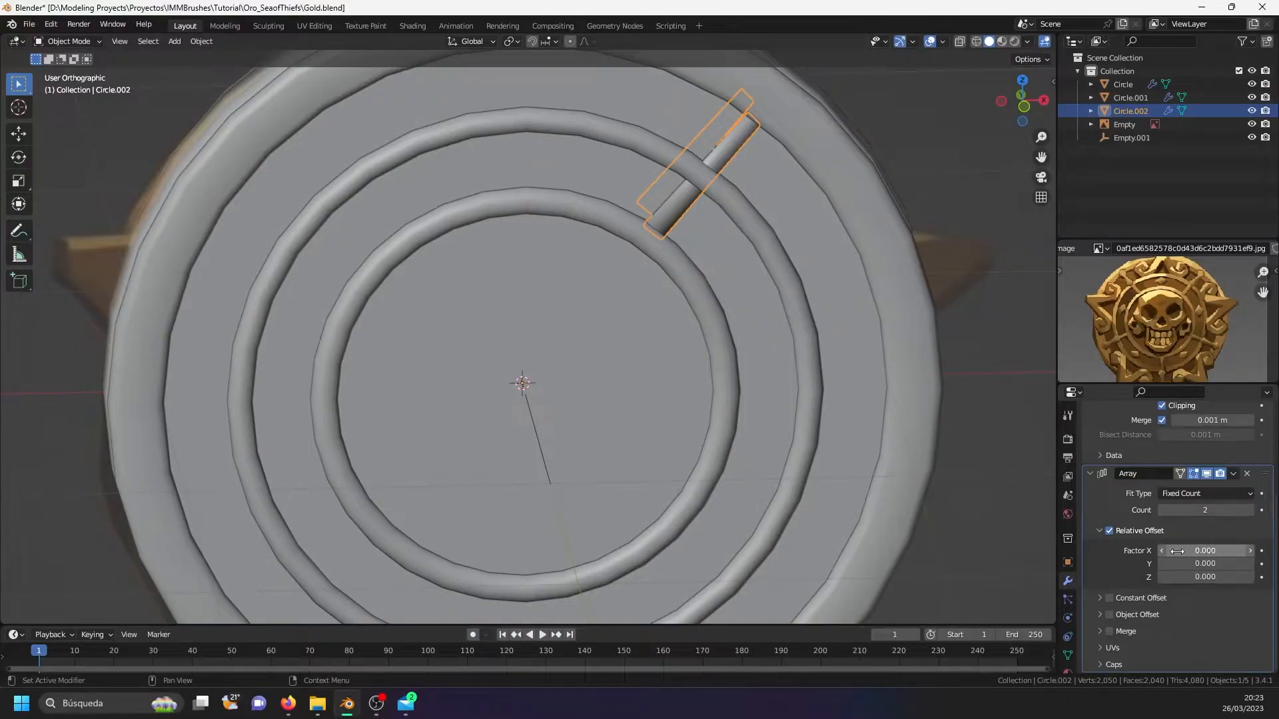
# - Enable the array's Object Offset with the central Plain Axes empty as its object, and set the count to 5
pyautogui.click(1110, 615)
pyautogui.click(1100, 615)
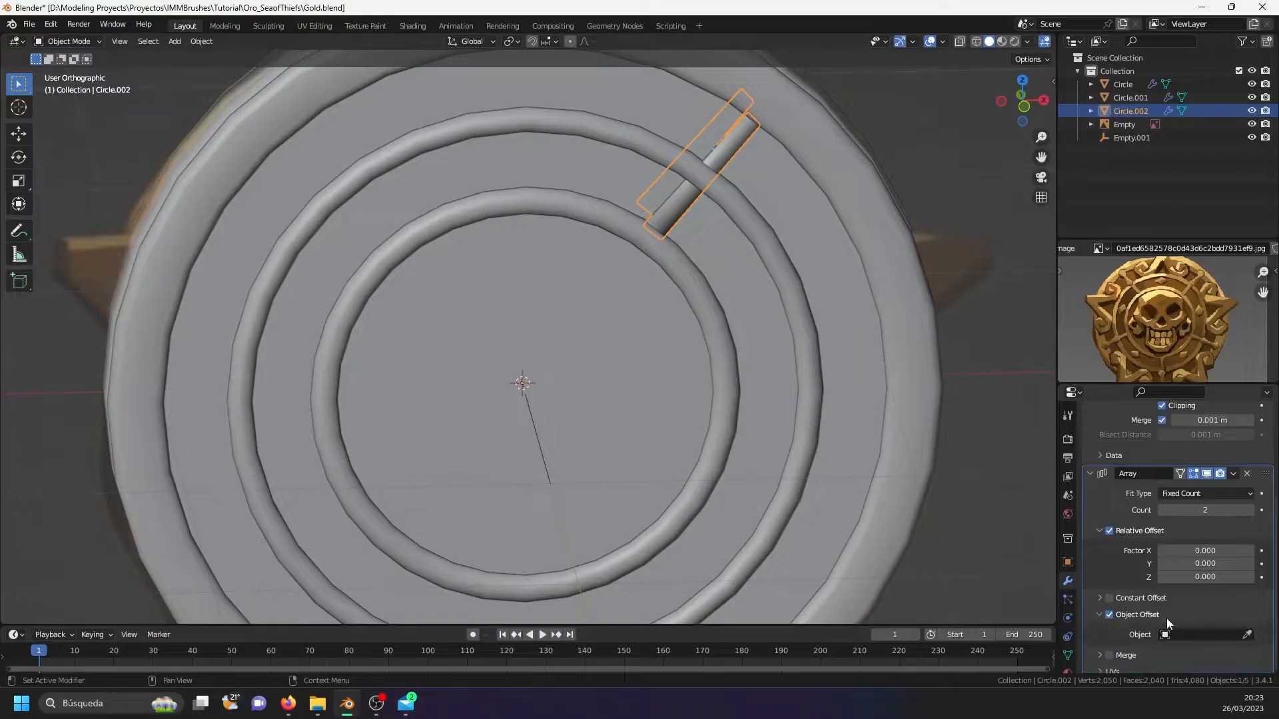
pyautogui.click(1247, 610)
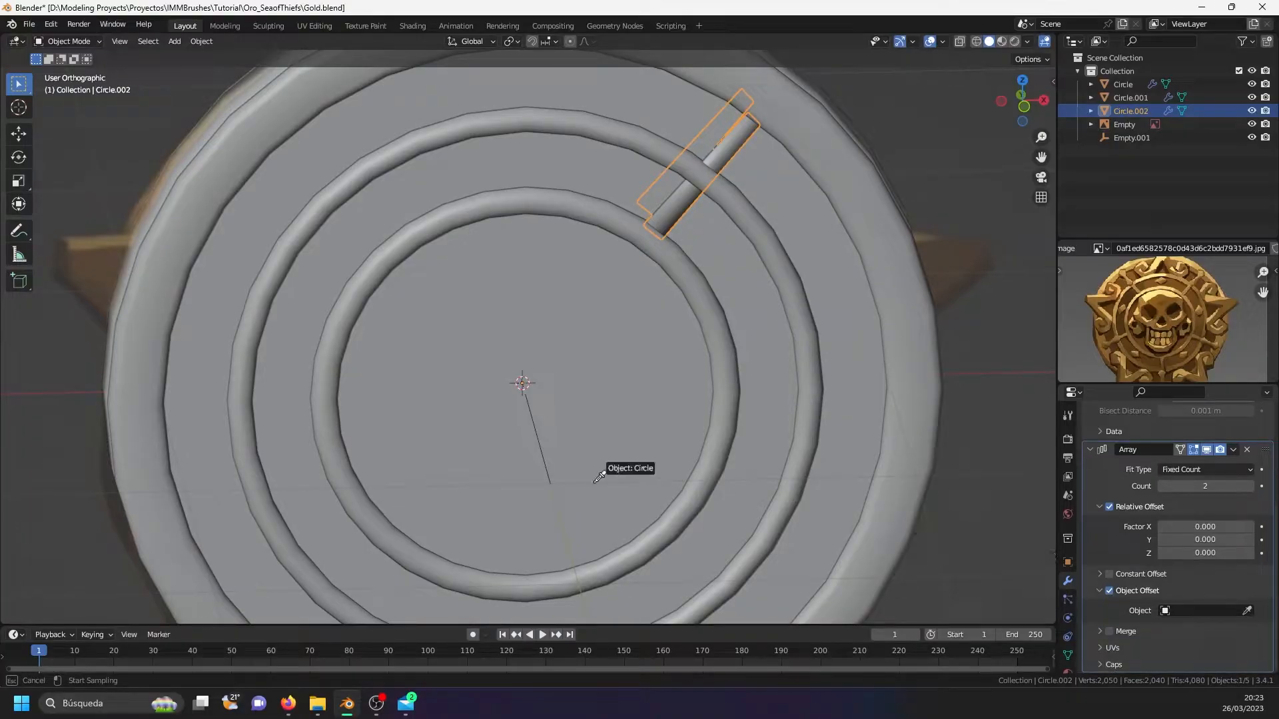
pyautogui.click(544, 451)
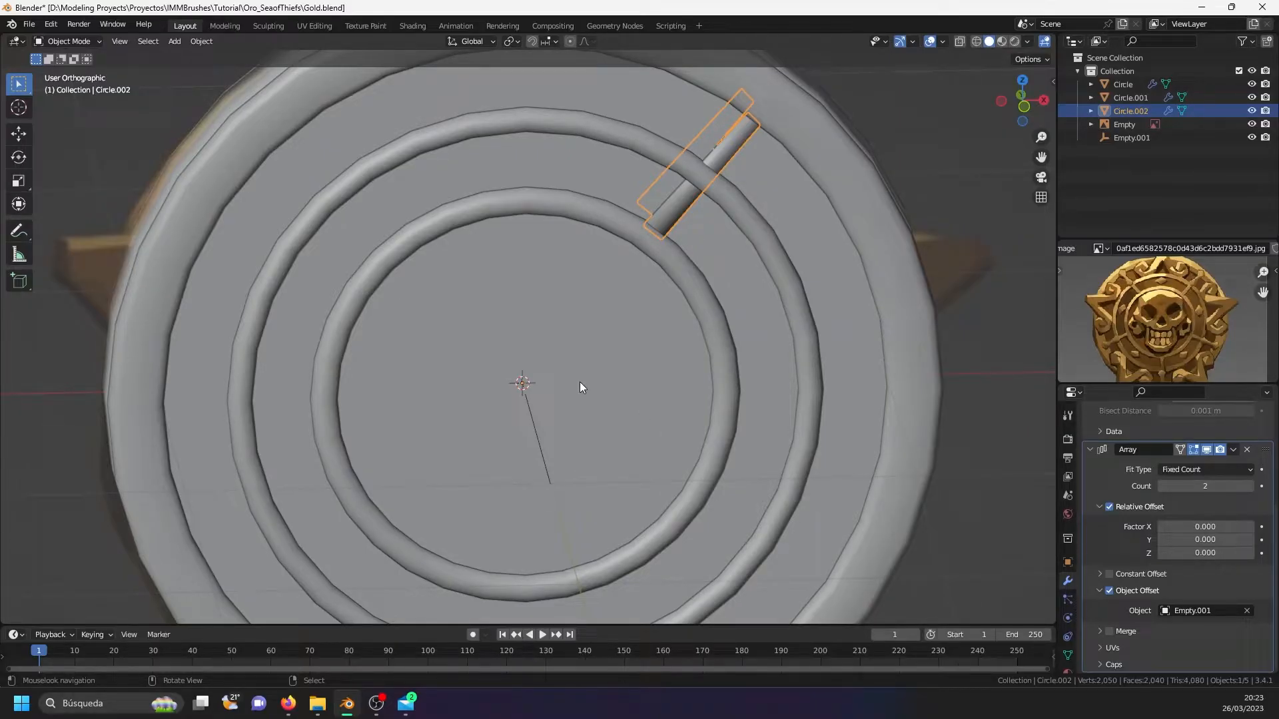
pyautogui.press('KP_1')
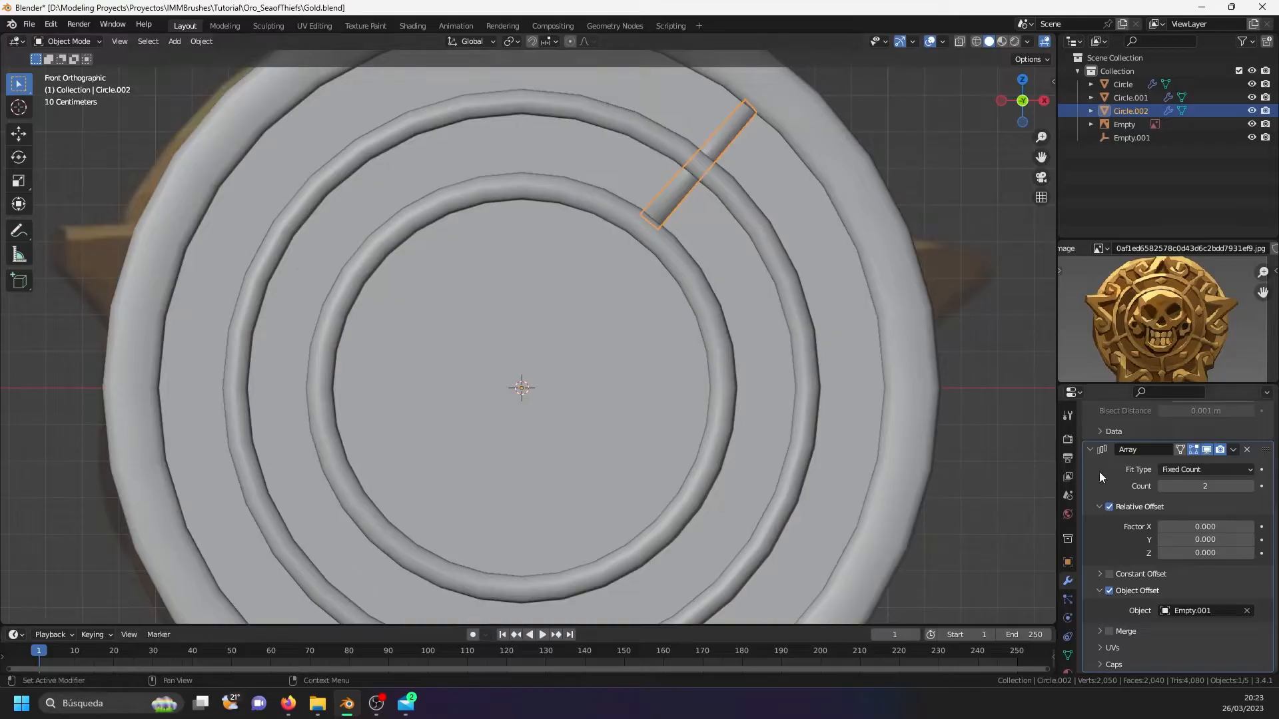
pyautogui.click(1194, 486)
pyautogui.write('5')
pyautogui.press('Return')
# - Select the Plain Axes empty at the coin's centre and view the coin from the front
pyautogui.moveTo(486, 421); pyautogui.dragTo(549, 449, button='middle')
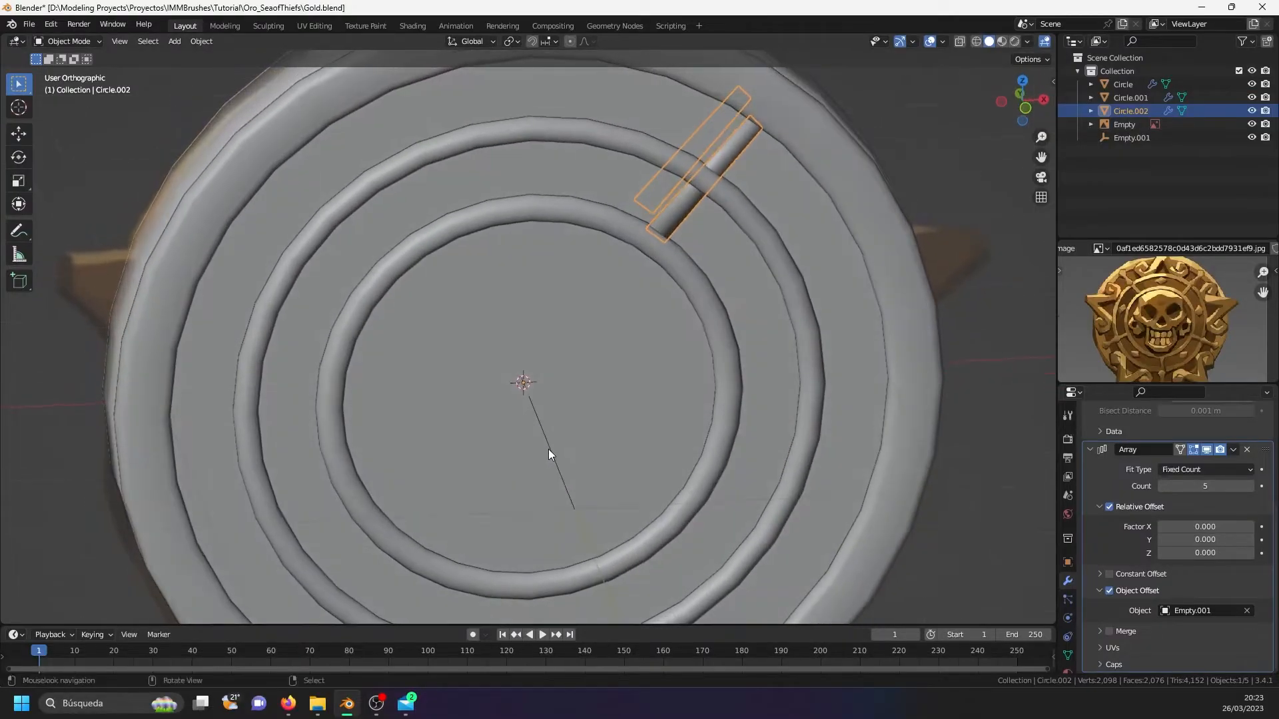
pyautogui.click(549, 449)
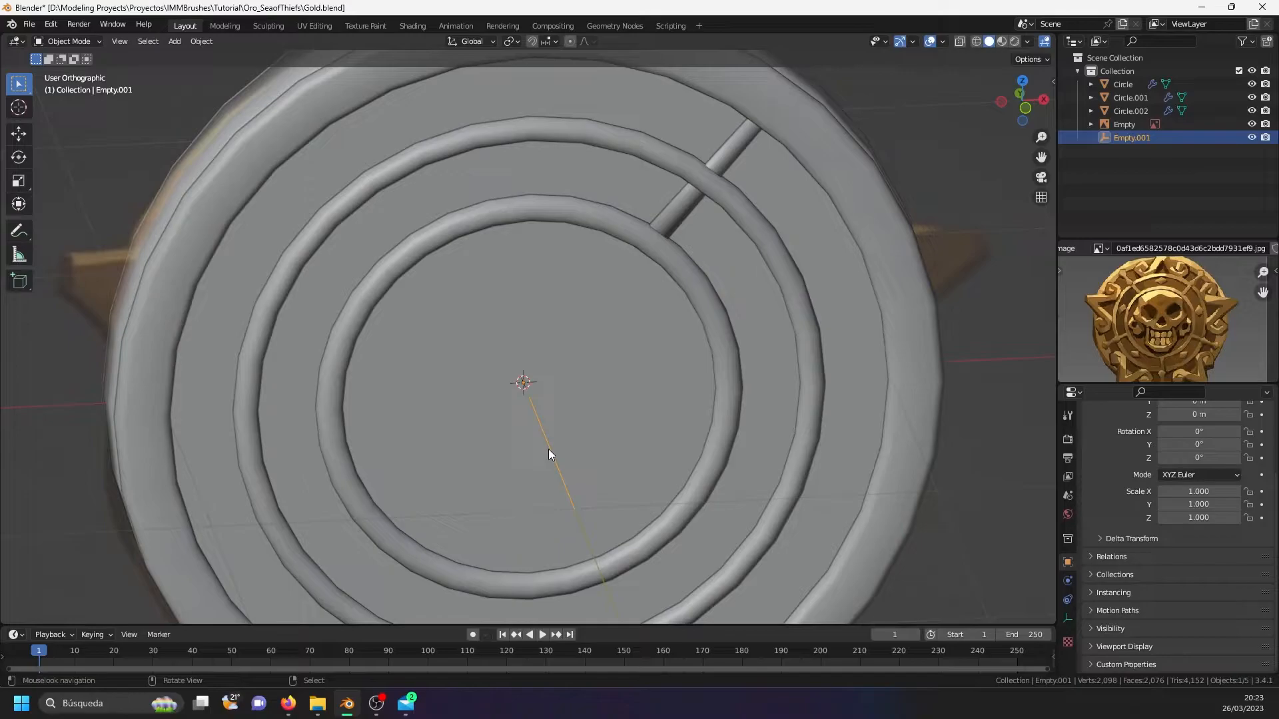
pyautogui.press('KP_1')
# - Try rotating the central empty by 71° to spread the bars around the coin, and undo the rotation
pyautogui.press('r')
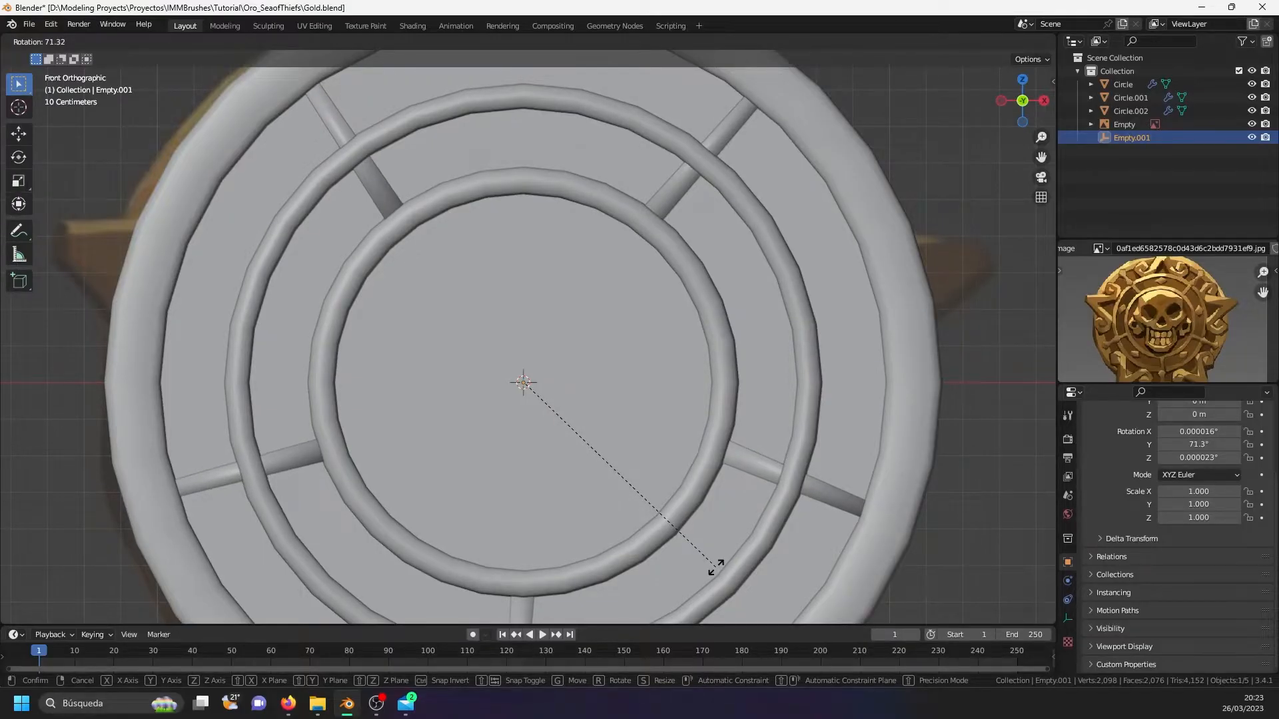
pyautogui.rightClick(716, 567)
pyautogui.write('r')
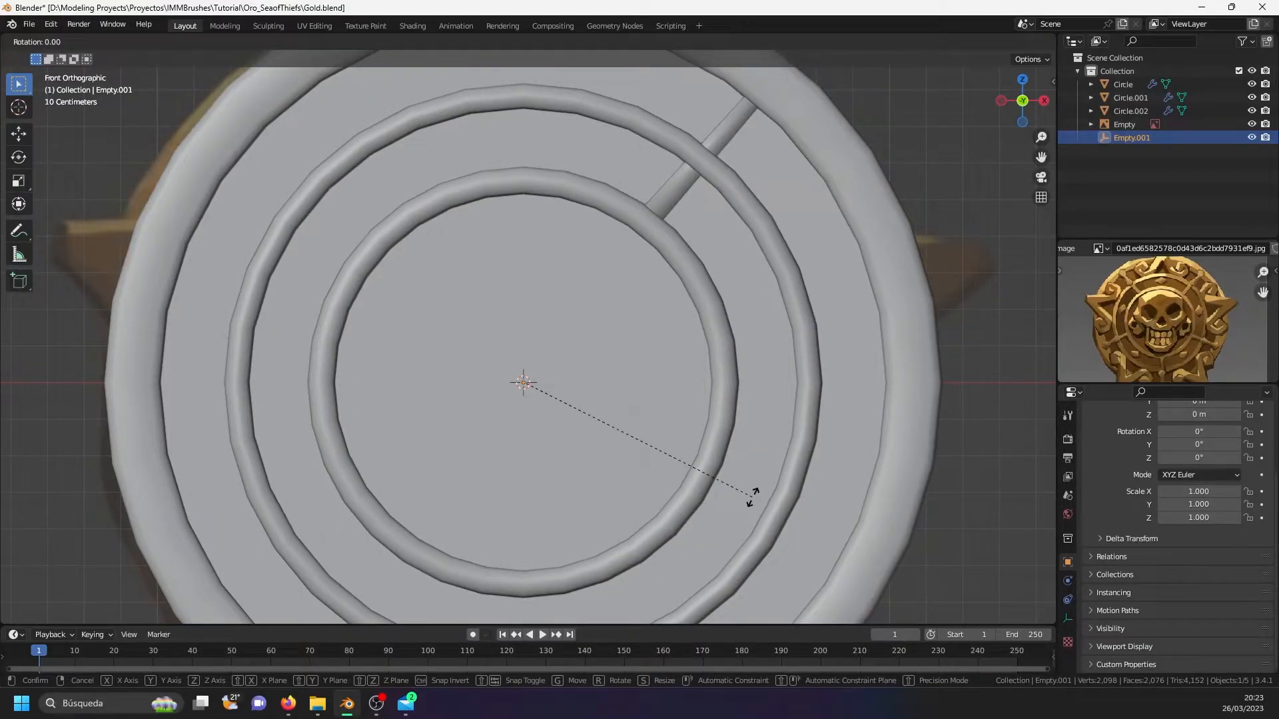
pyautogui.write('71')
pyautogui.press('Return')
pyautogui.scroll(-4, 742, 495)
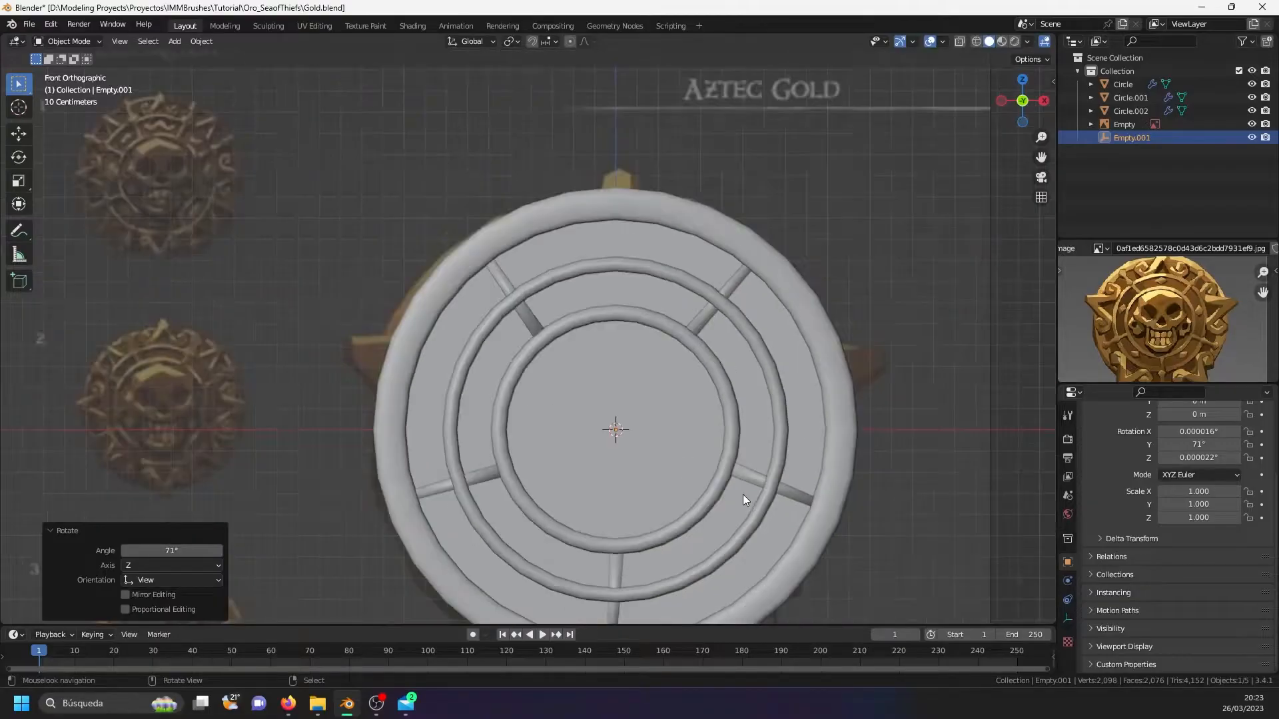
pyautogui.scroll(3, 633, 477)
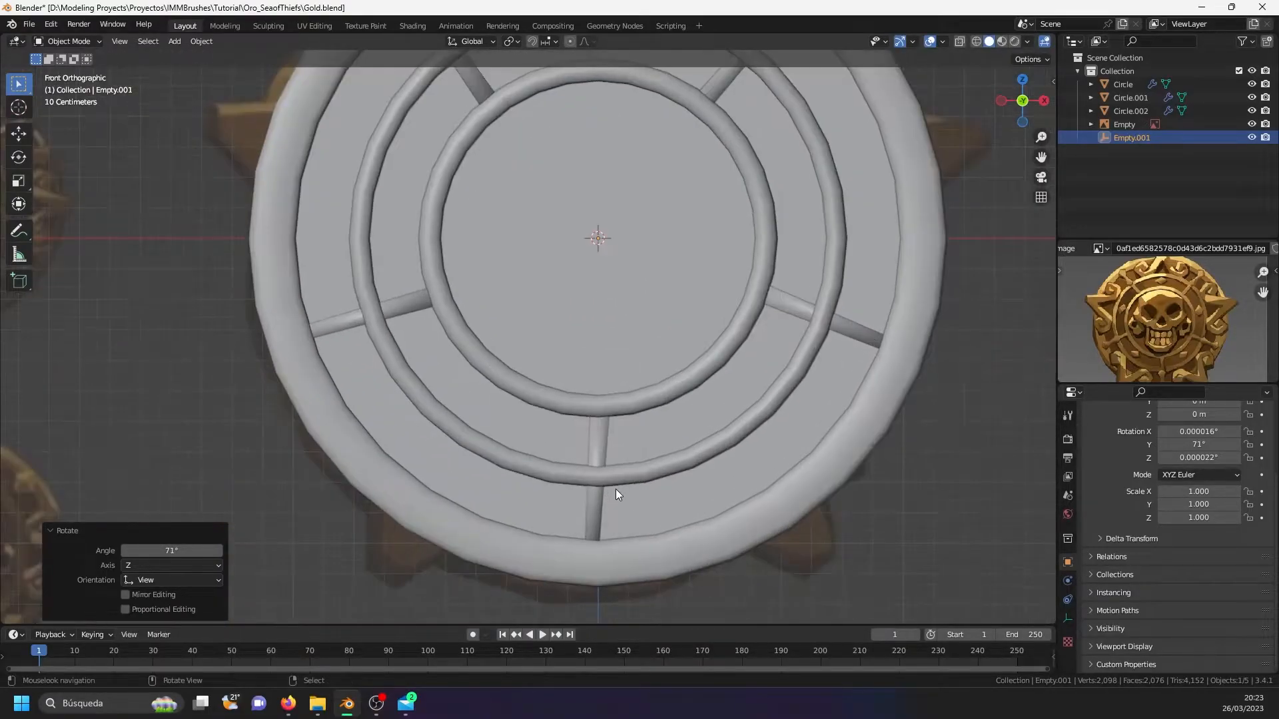
pyautogui.scroll(2, 616, 499)
pyautogui.hotkey('ctrl', 'z')
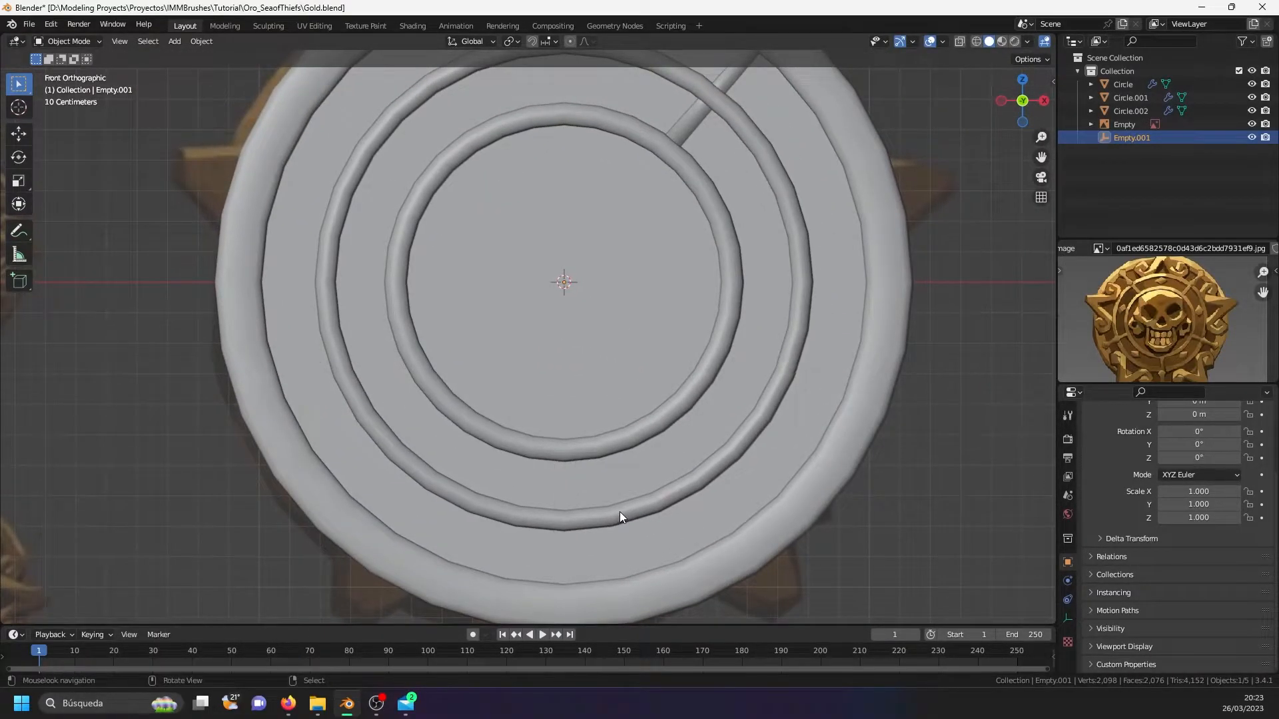
# - Rotate the central empty by 70° in the front view and compare the bar positions with the reference in wireframe
pyautogui.write('r70')
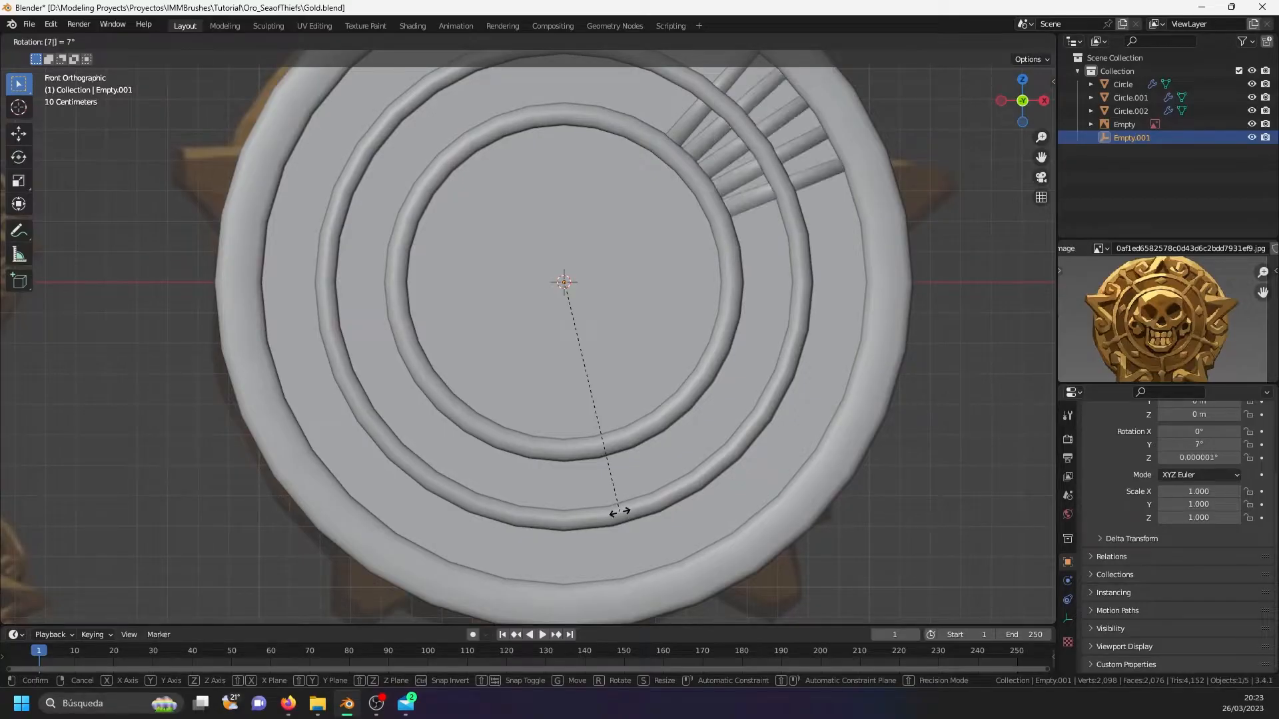
pyautogui.press('Return')
pyautogui.hotkey('shift', 'z')
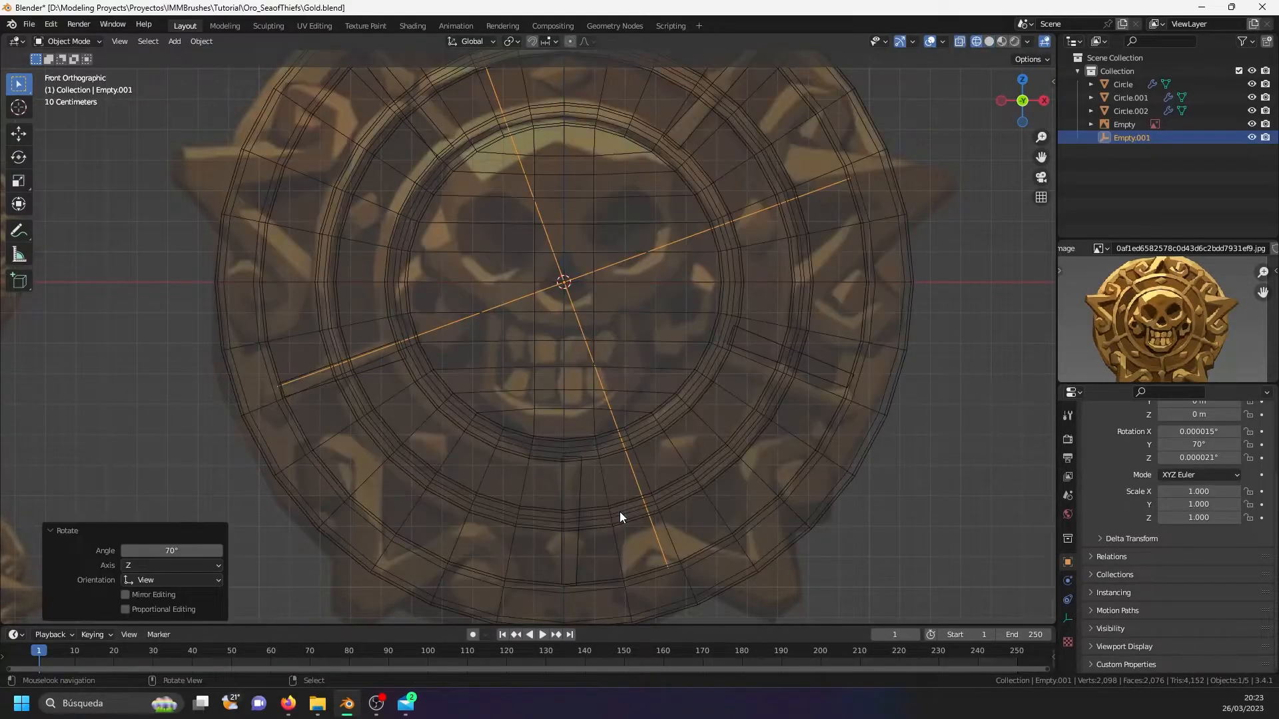
pyautogui.scroll(3, 586, 500)
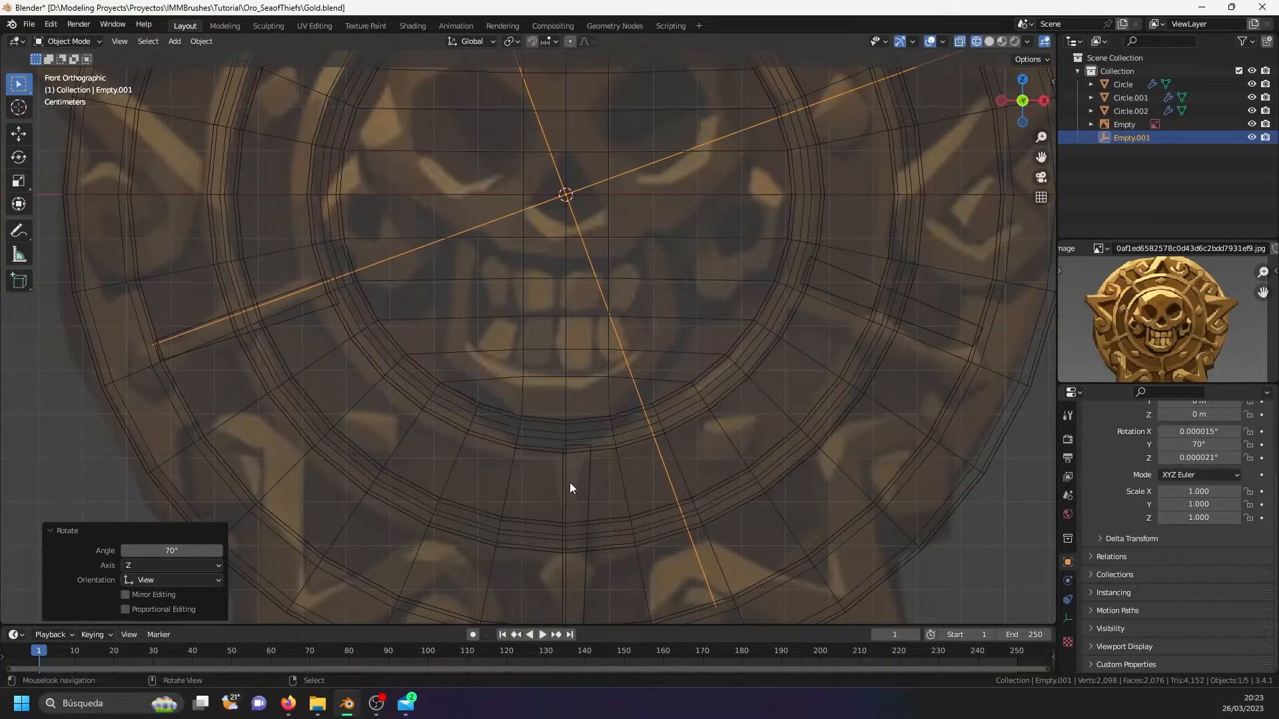
pyautogui.scroll(-4, 570, 482)
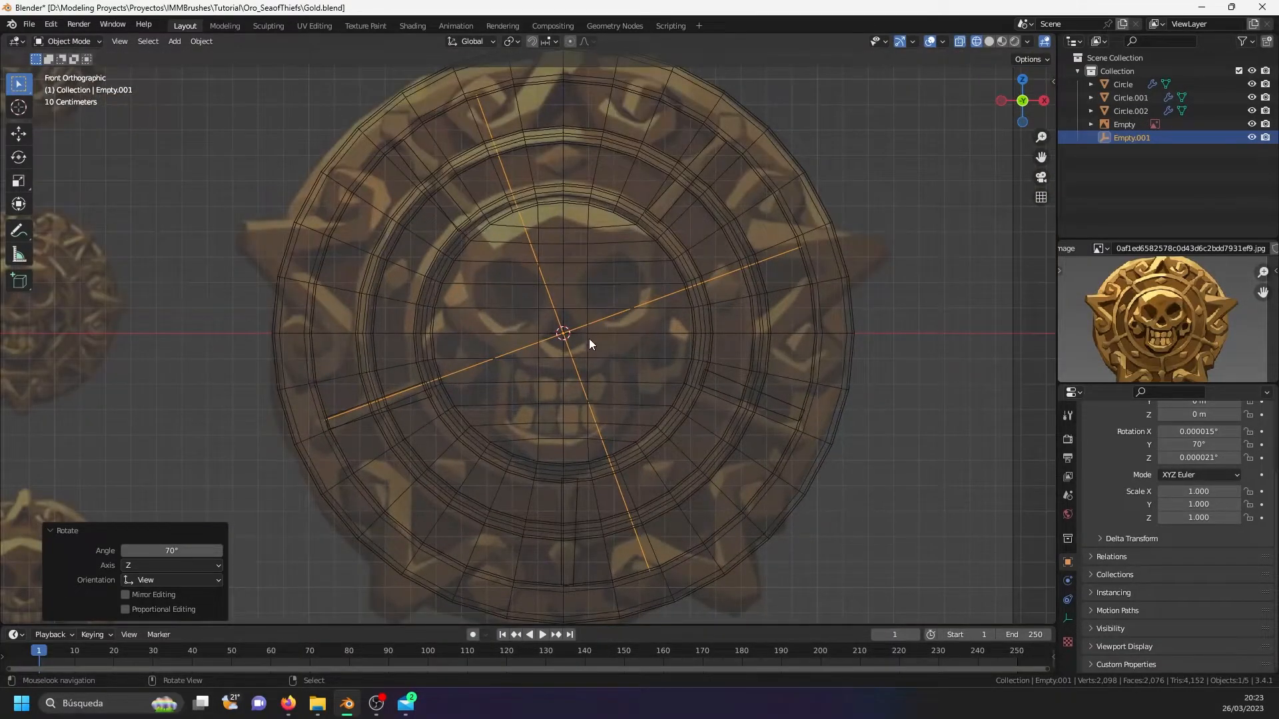
pyautogui.hotkey('shift', 'z')
# - Apply the Array modifier on the radial bars
pyautogui.click(569, 508)
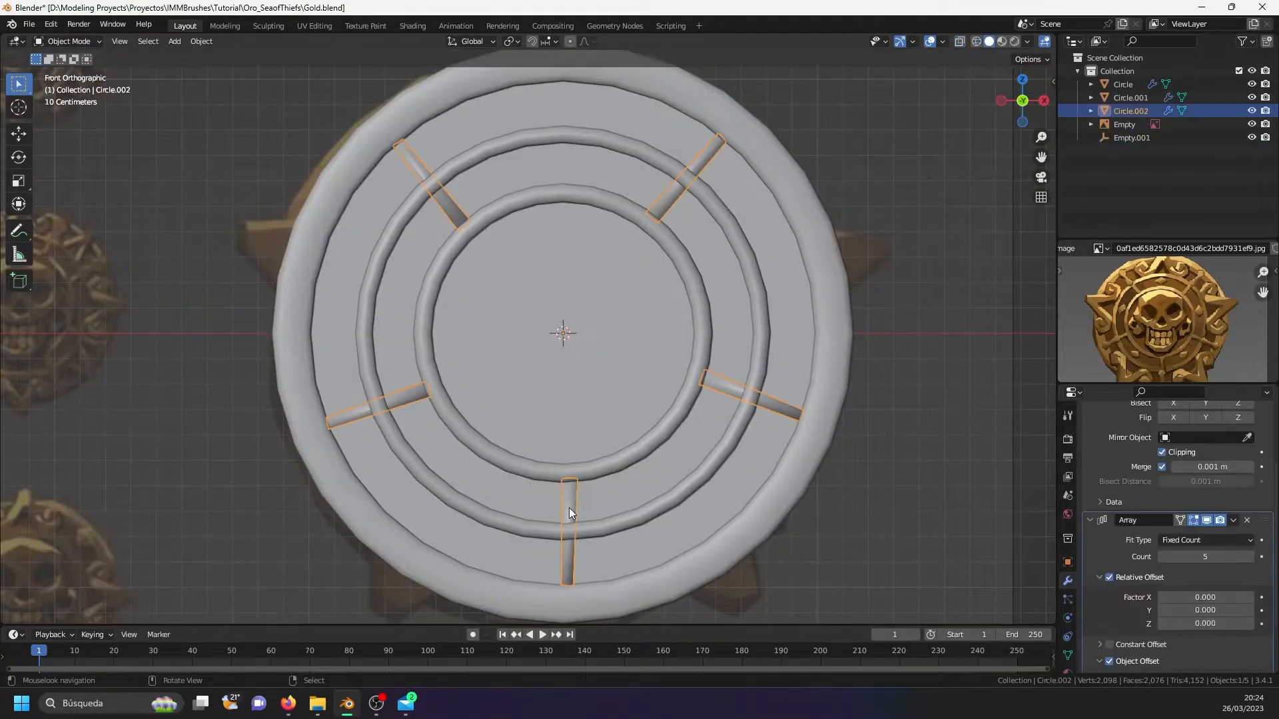
pyautogui.click(1233, 521)
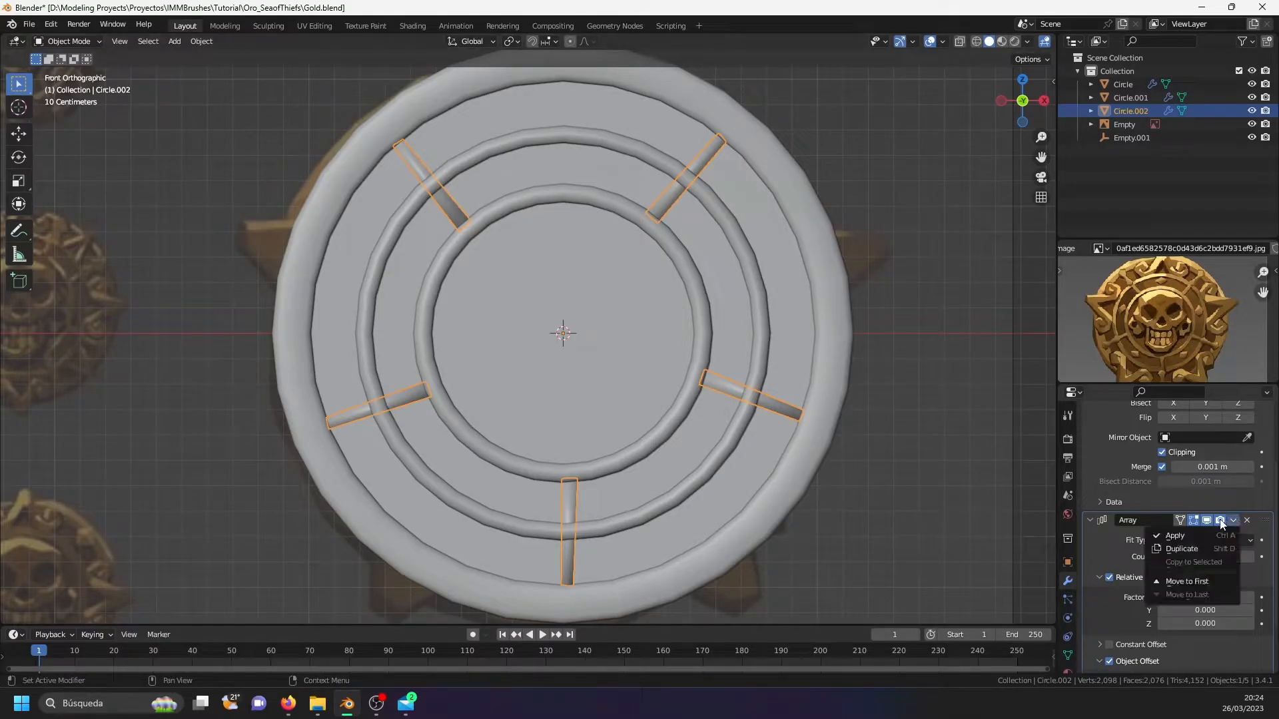
pyautogui.click(1192, 536)
# - In Edit Mode, delete the vertices of the two upper bars and the two side bars, keeping only the lowest bar
pyautogui.press('Tab')
pyautogui.click(724, 393)
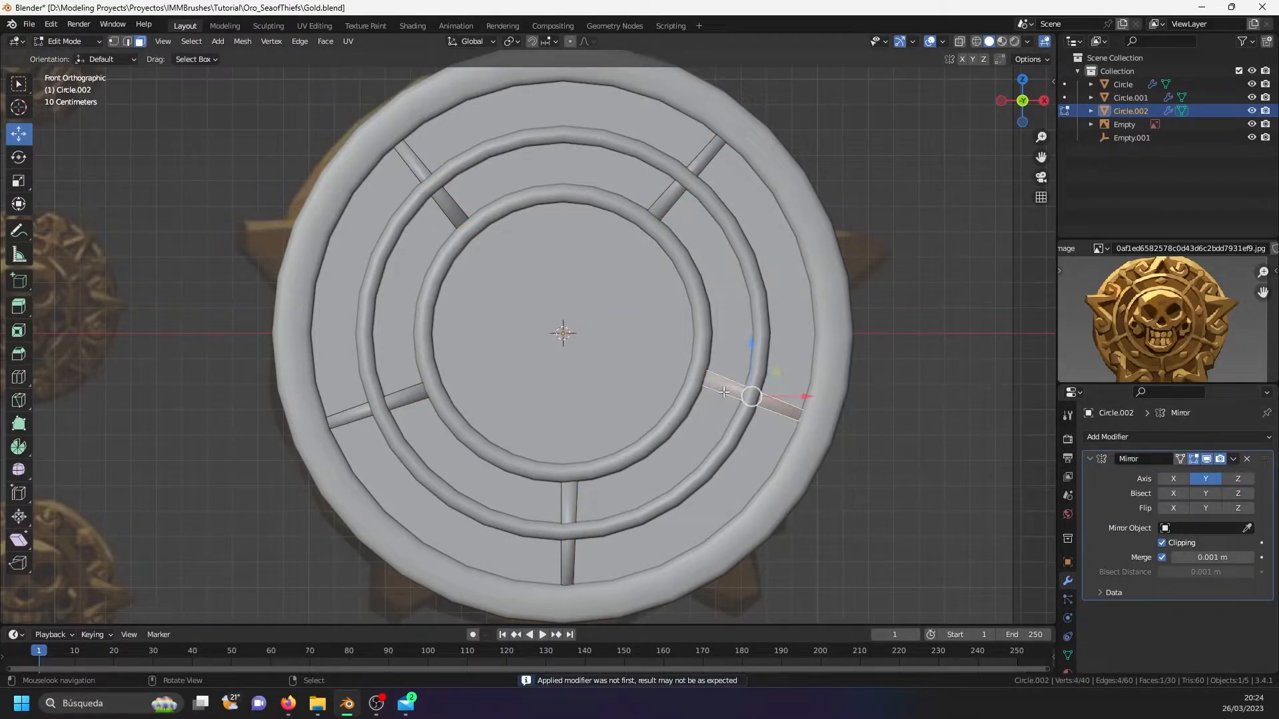
pyautogui.hotkey('ctrl', 'l')
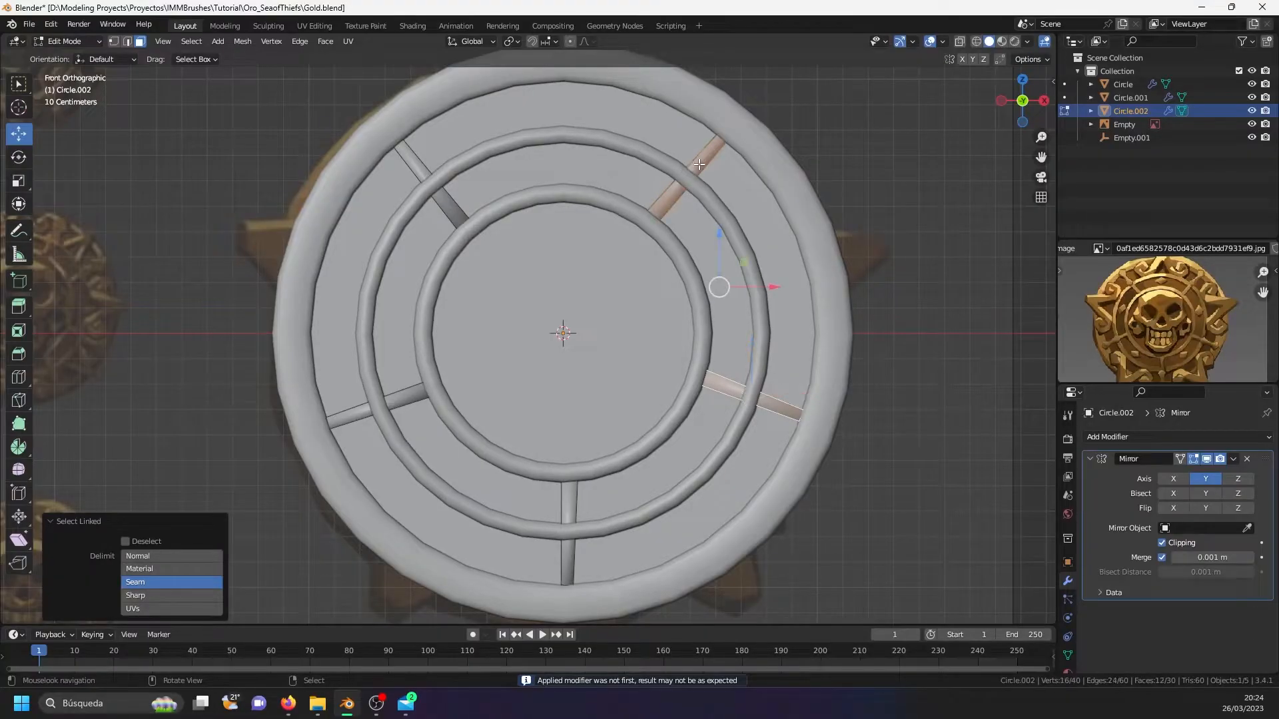
pyautogui.press('l')
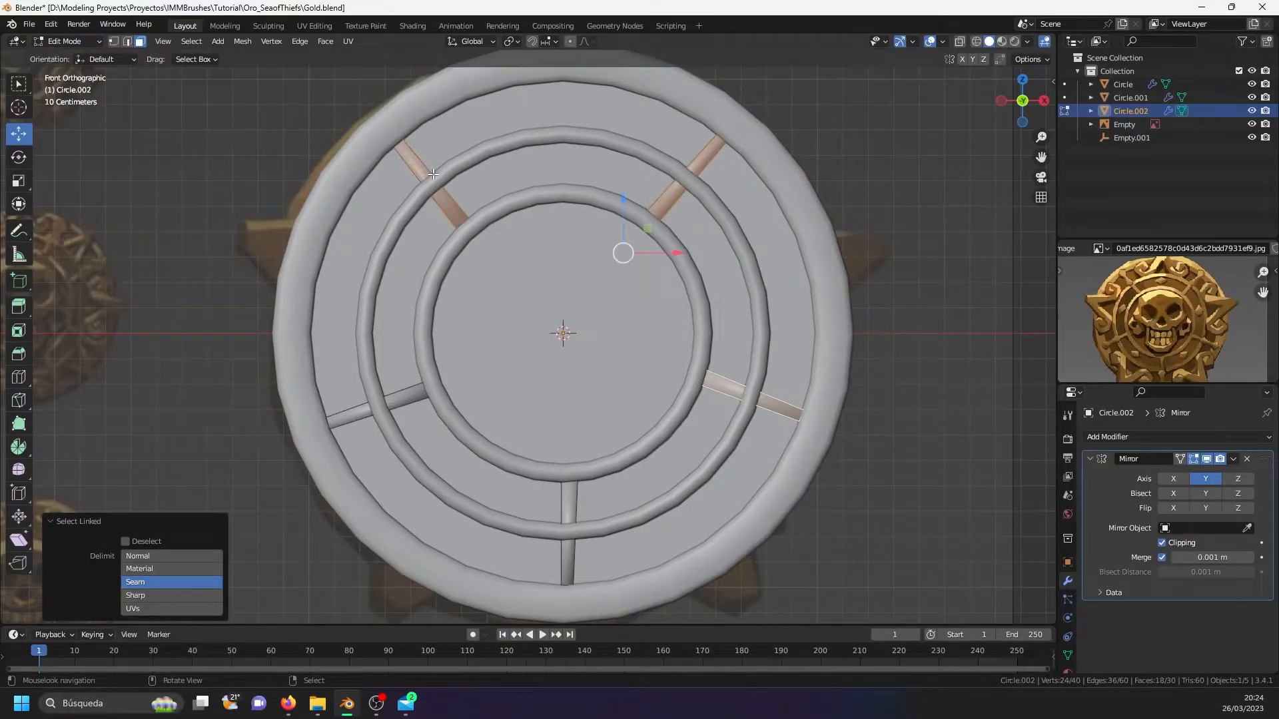
pyautogui.press('l')
pyautogui.press('x')
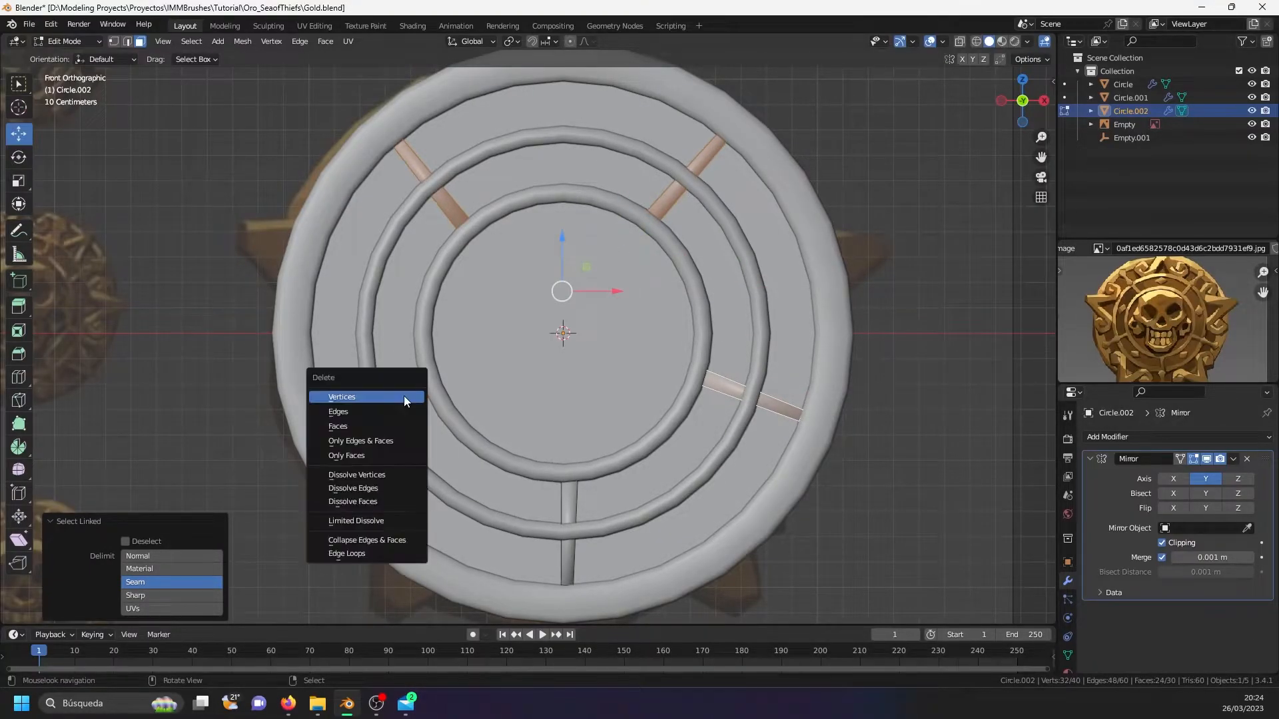
pyautogui.click(404, 395)
# - Symmetrize the whole lowest bar in the +X to -X direction
pyautogui.click(571, 517)
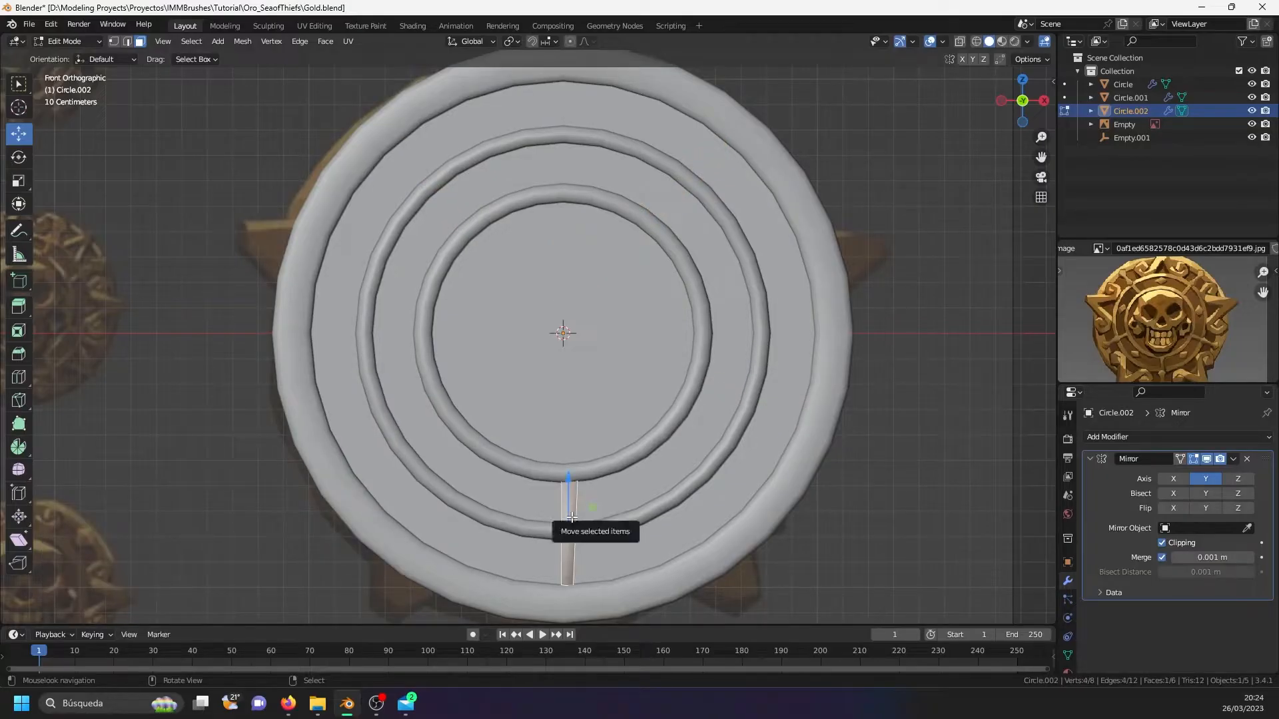
pyautogui.hotkey('ctrl', 'l')
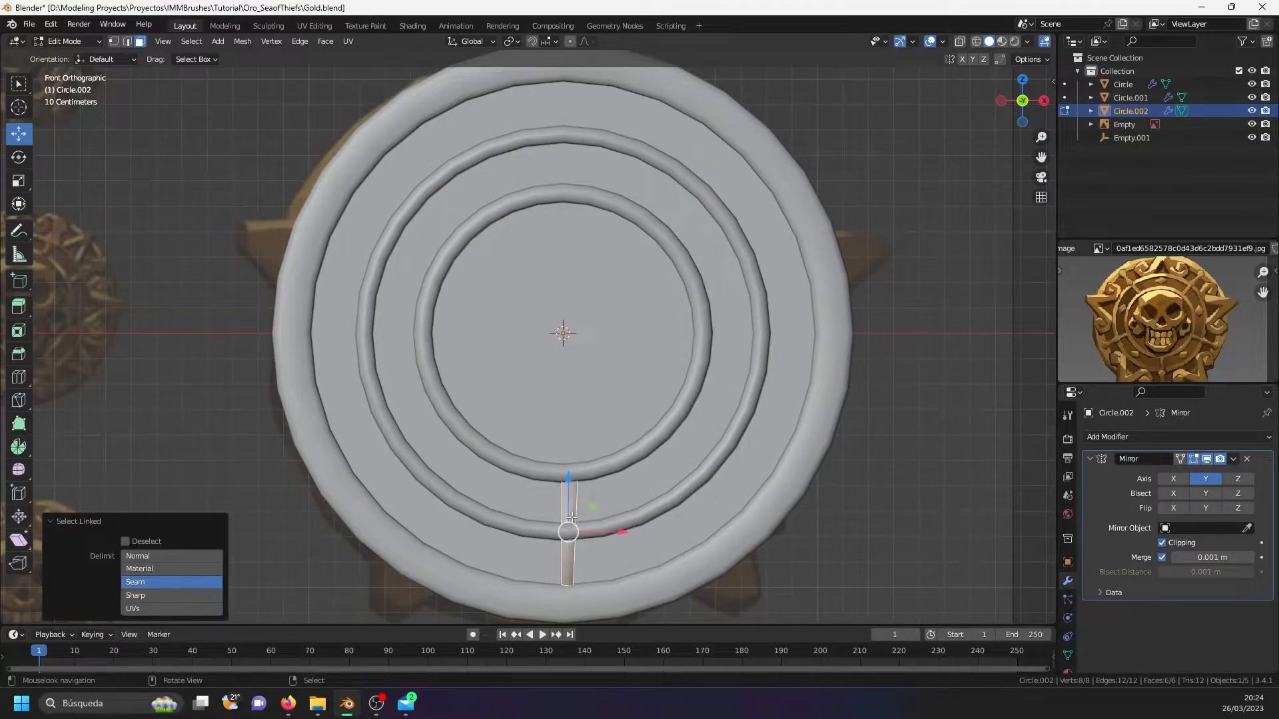
pyautogui.click(242, 41)
pyautogui.click(274, 243)
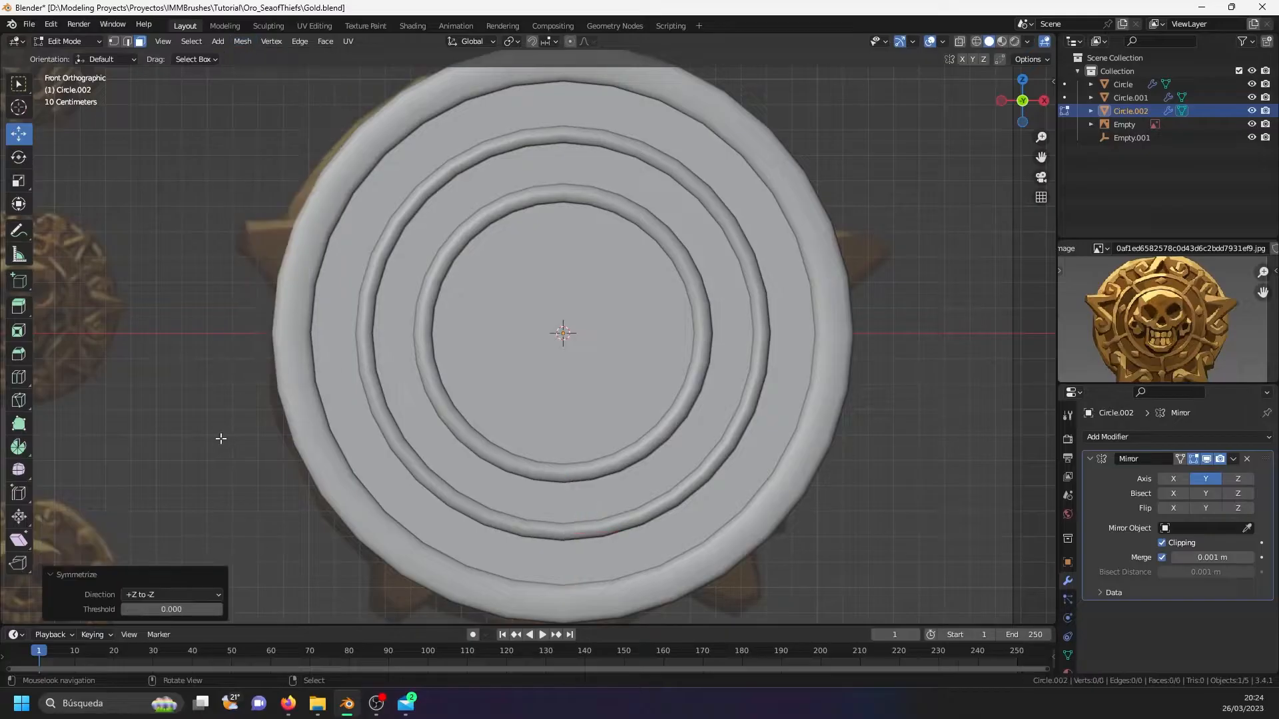
pyautogui.click(170, 594)
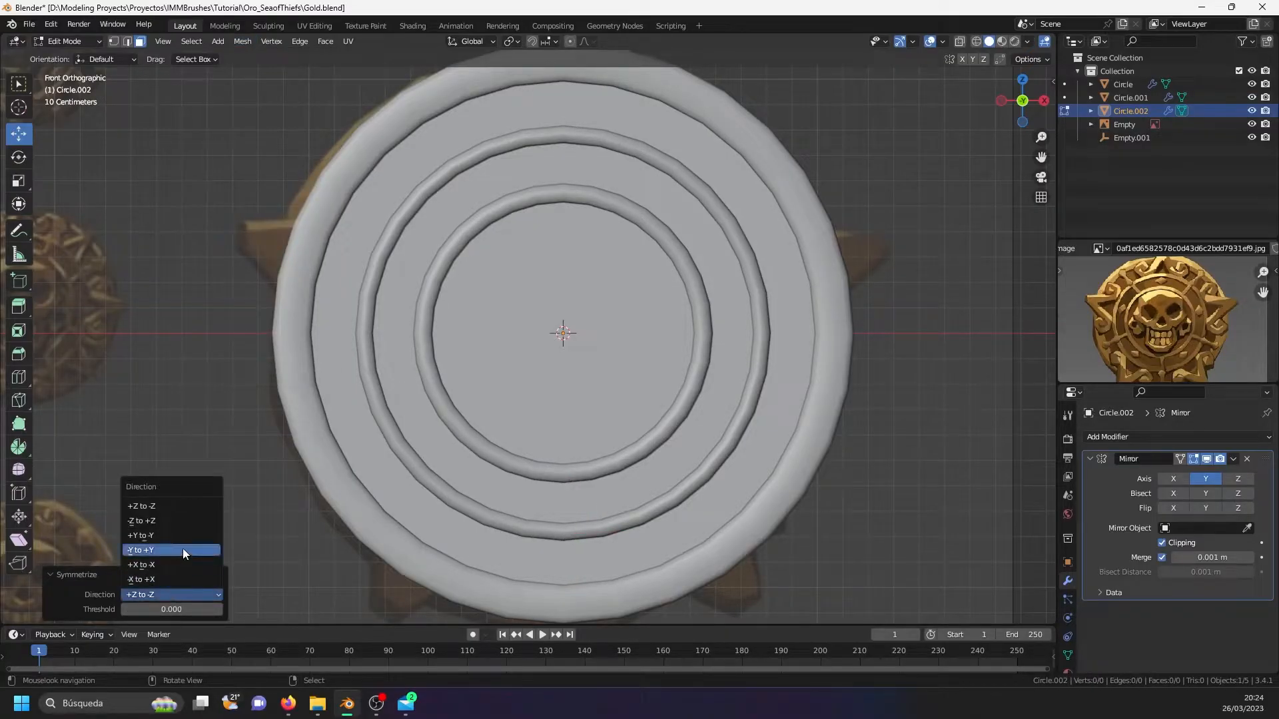
pyautogui.click(173, 565)
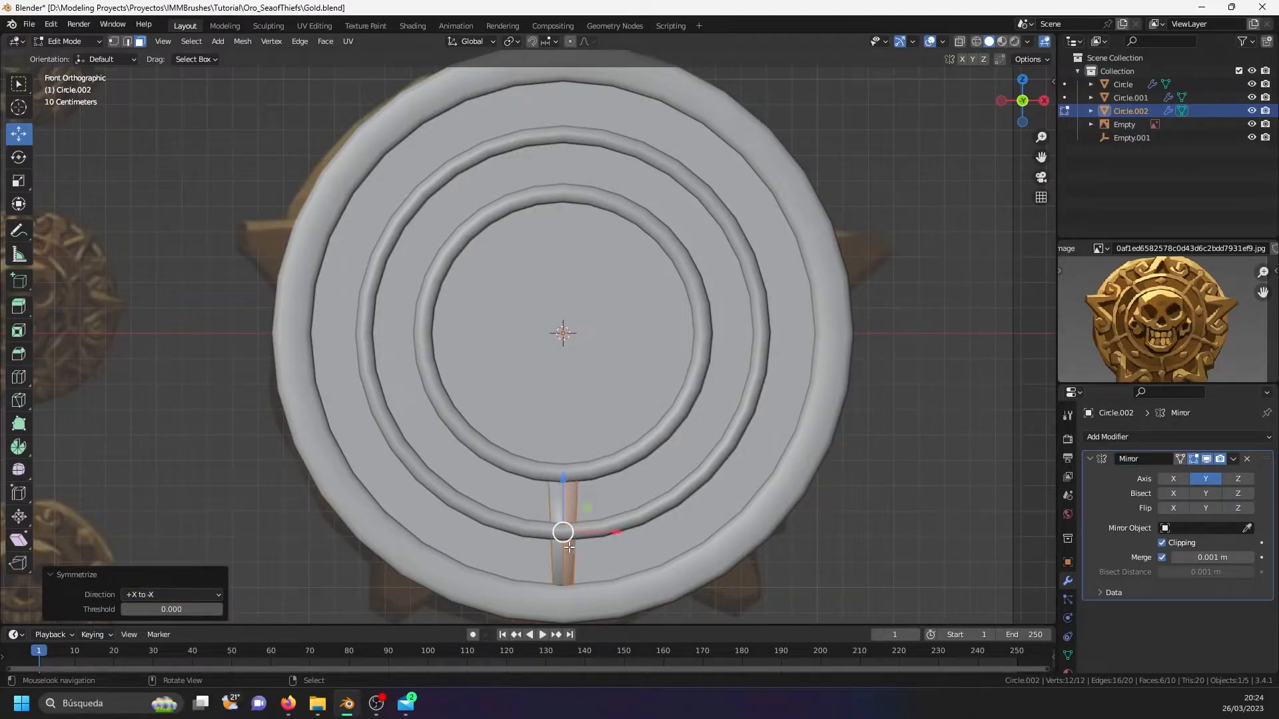
# - Delete the central lengthwise edge loop of the lowest radial bar, check the bar in wireframe, and return to Object Mode
pyautogui.scroll(5, 572, 547)
pyautogui.click(554, 450)
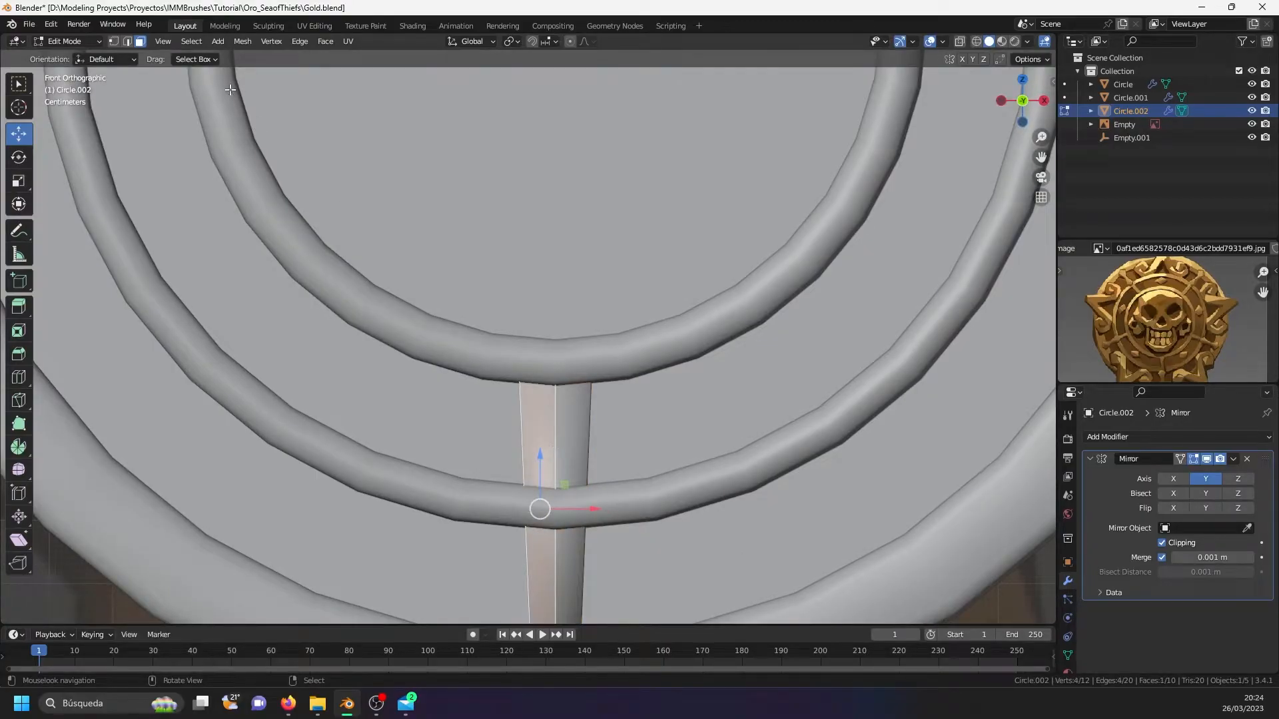
pyautogui.click(128, 41)
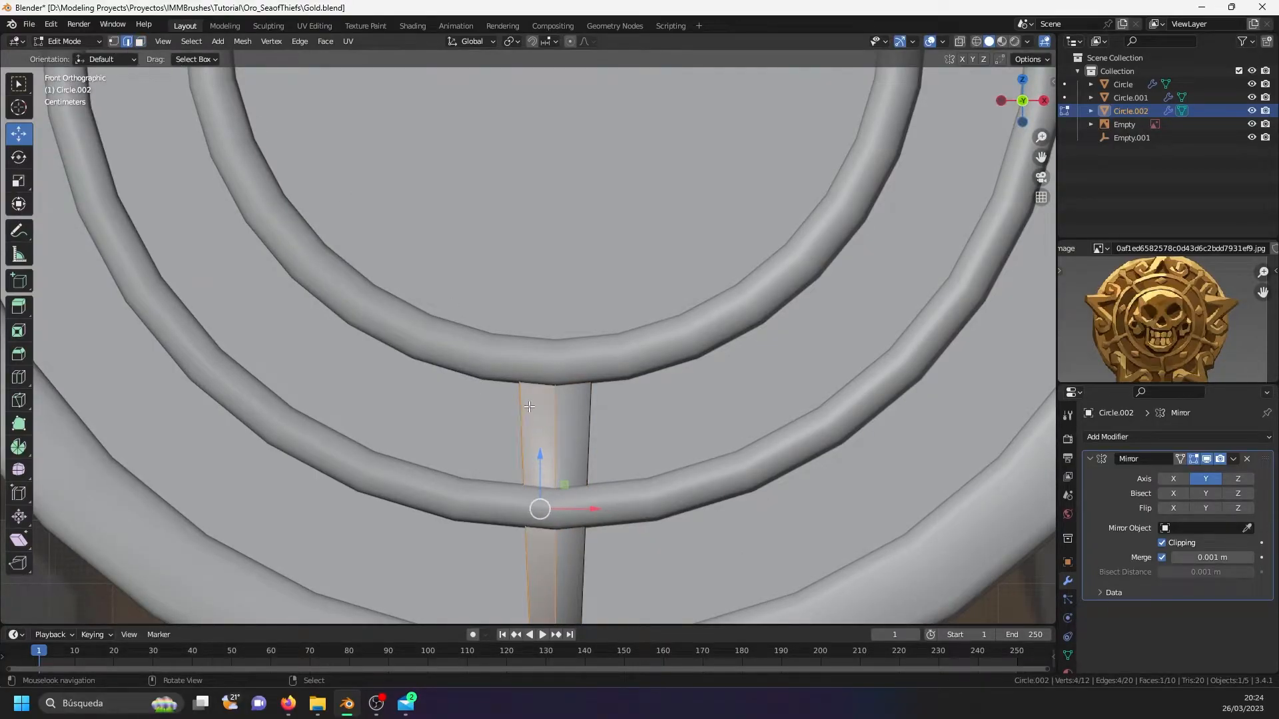
pyautogui.hotkey('alt', 'a')
pyautogui.keyDown('alt'); pyautogui.click(553, 411); pyautogui.keyUp('alt')
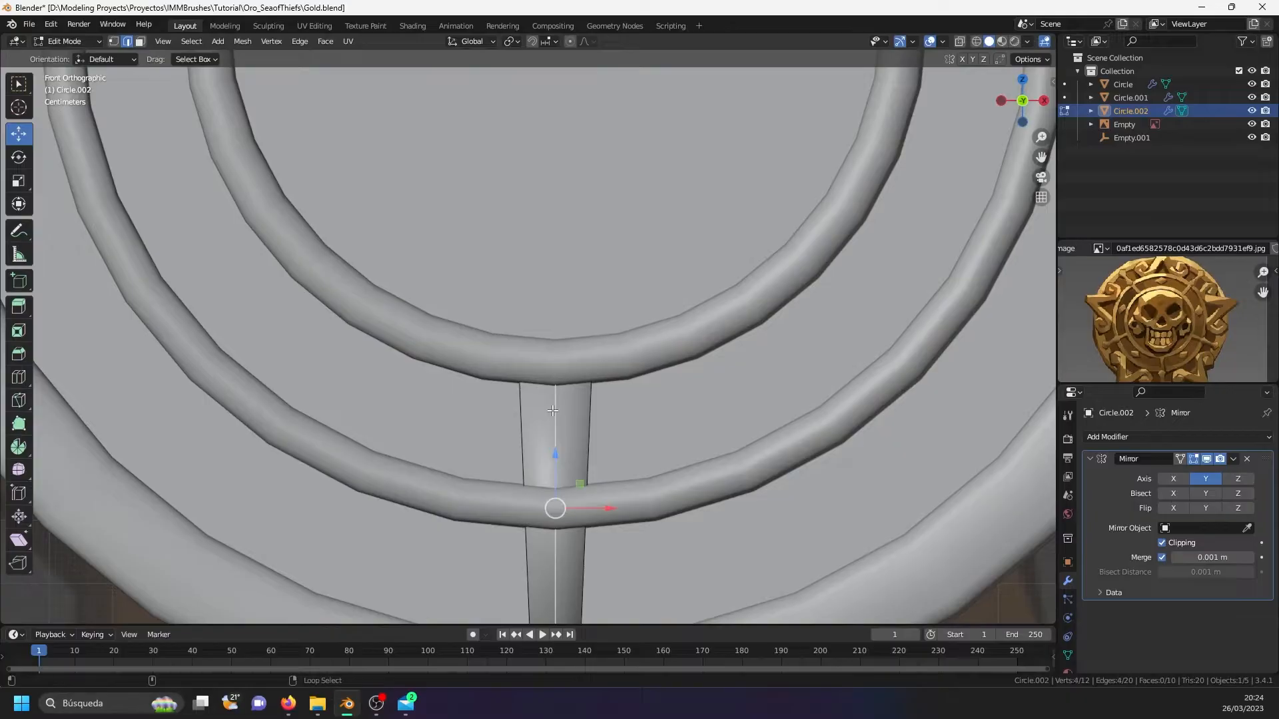
pyautogui.press('x')
pyautogui.click(524, 570)
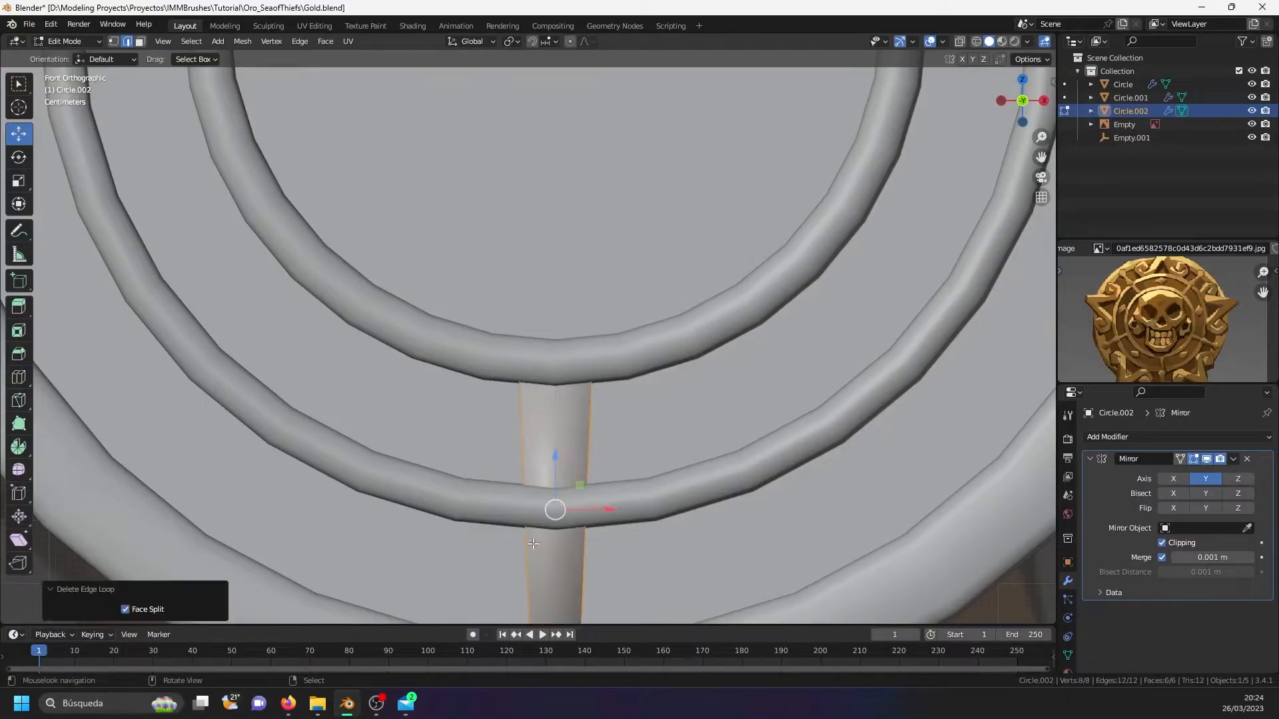
pyautogui.scroll(-5, 550, 470)
pyautogui.scroll(2, 550, 469)
pyautogui.hotkey('shift', 'z')
pyautogui.moveTo(550, 468)
pyautogui.mouseDown(button='middle')
pyautogui.moveTo(594, 458)
pyautogui.moveTo(547, 476)
pyautogui.mouseUp(button='middle')
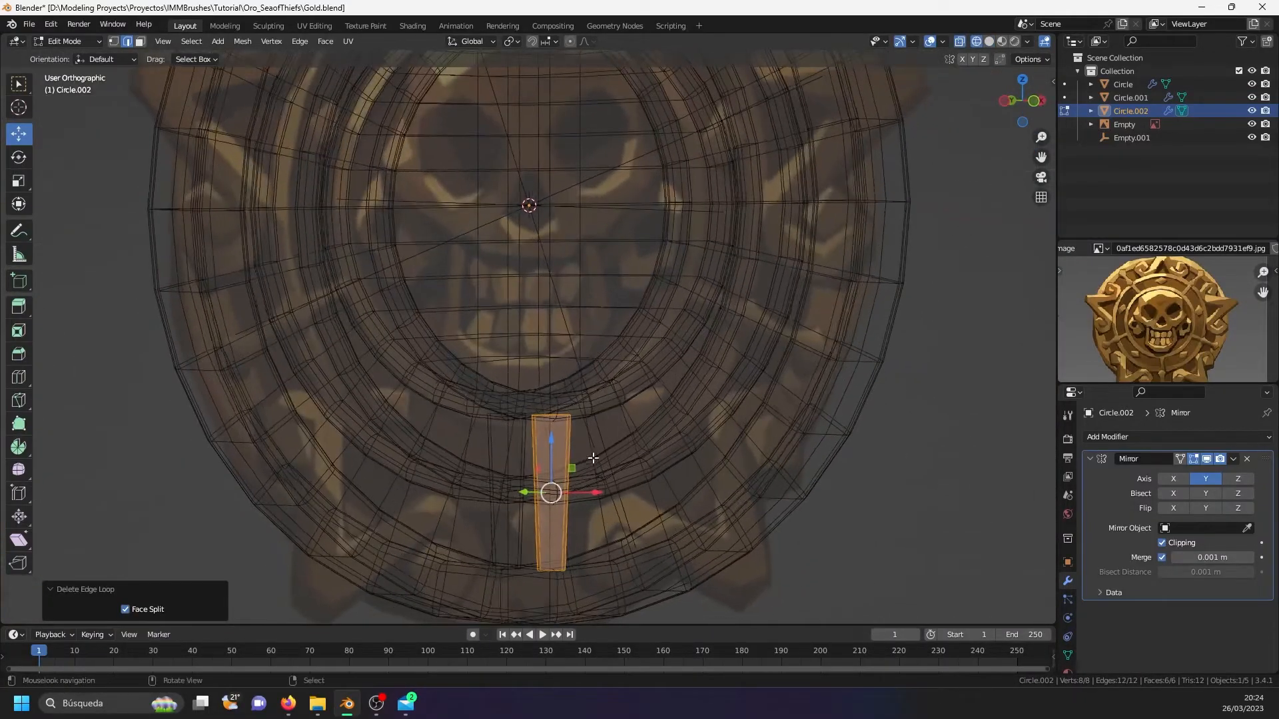
pyautogui.hotkey('shift', 'z')
pyautogui.press('Tab')
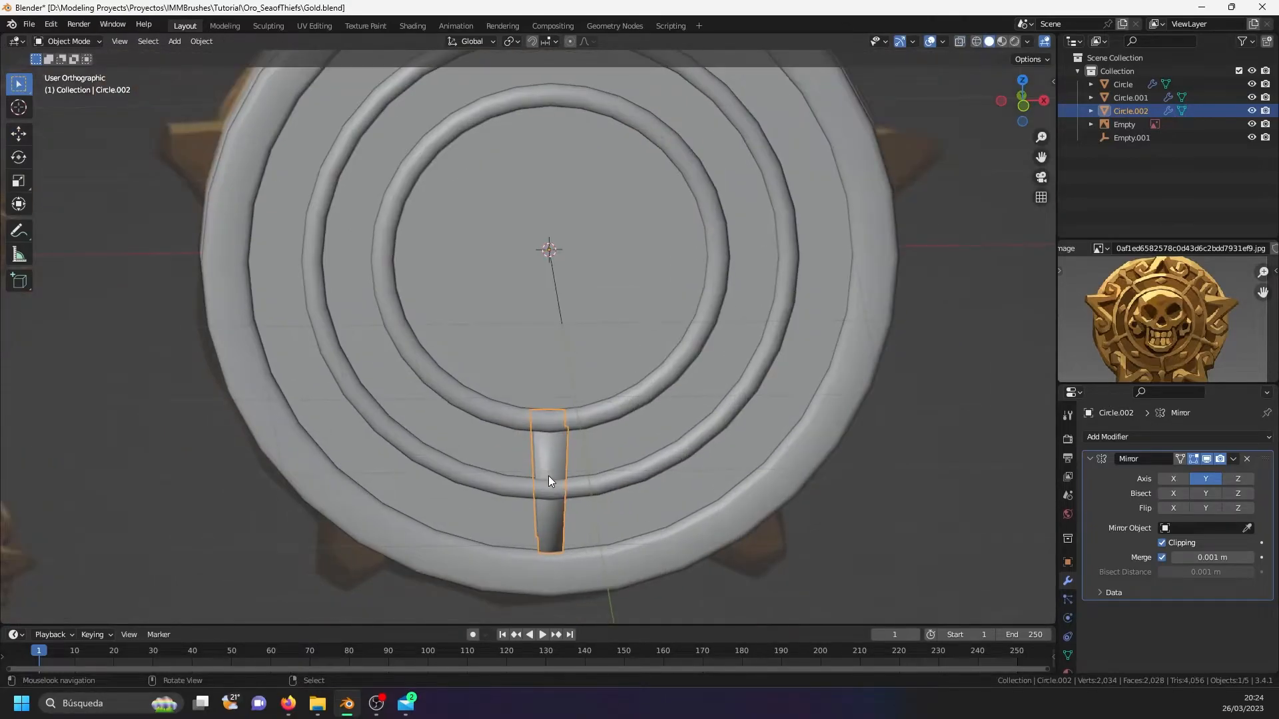
# - Add an Array modifier to the radial bar and set its Relative Offset Factor X to 0
pyautogui.scroll(-4, 549, 476)
pyautogui.moveTo(533, 433); pyautogui.dragTo(621, 349, button='middle')
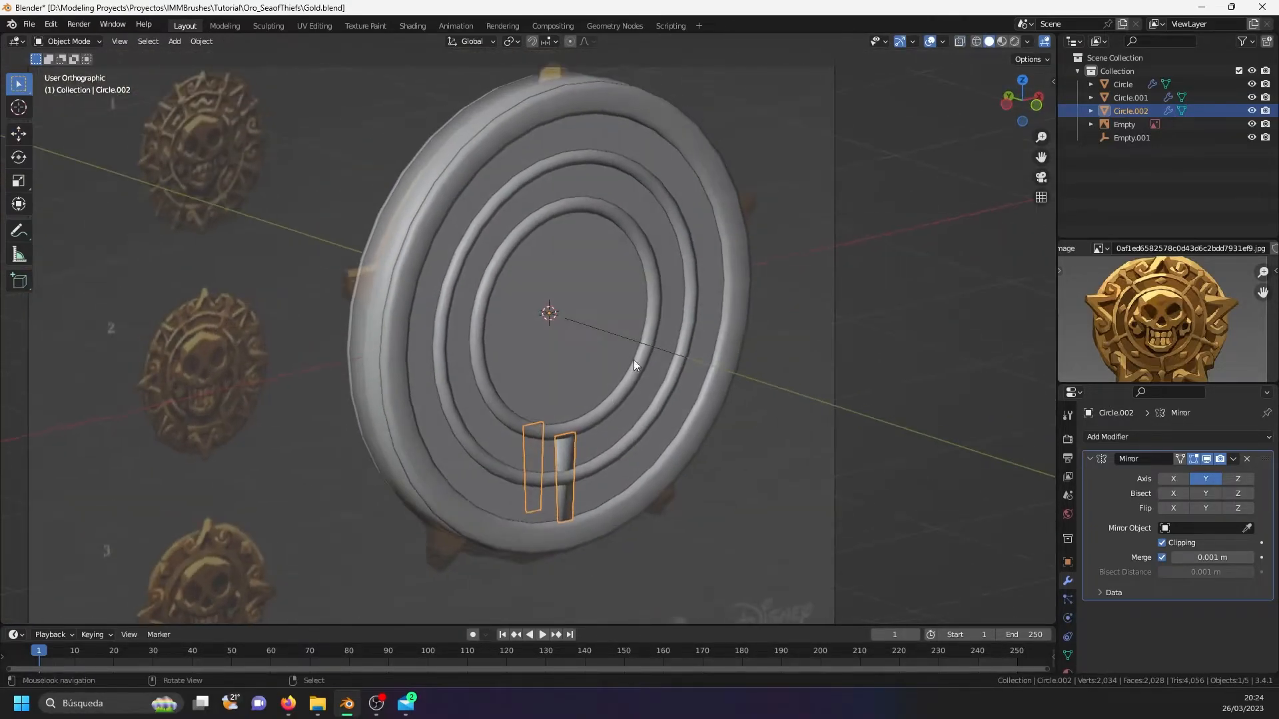
pyautogui.click(1114, 437)
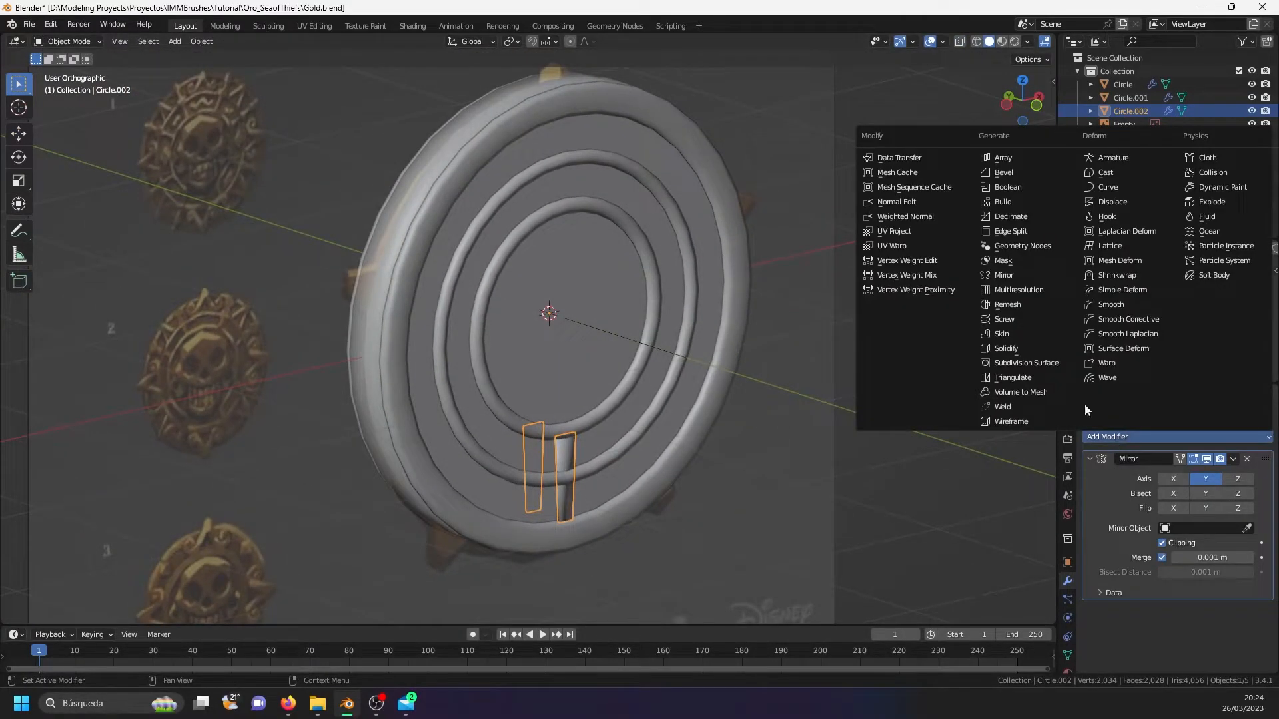
pyautogui.click(1028, 157)
pyautogui.scroll(-3, 1213, 601)
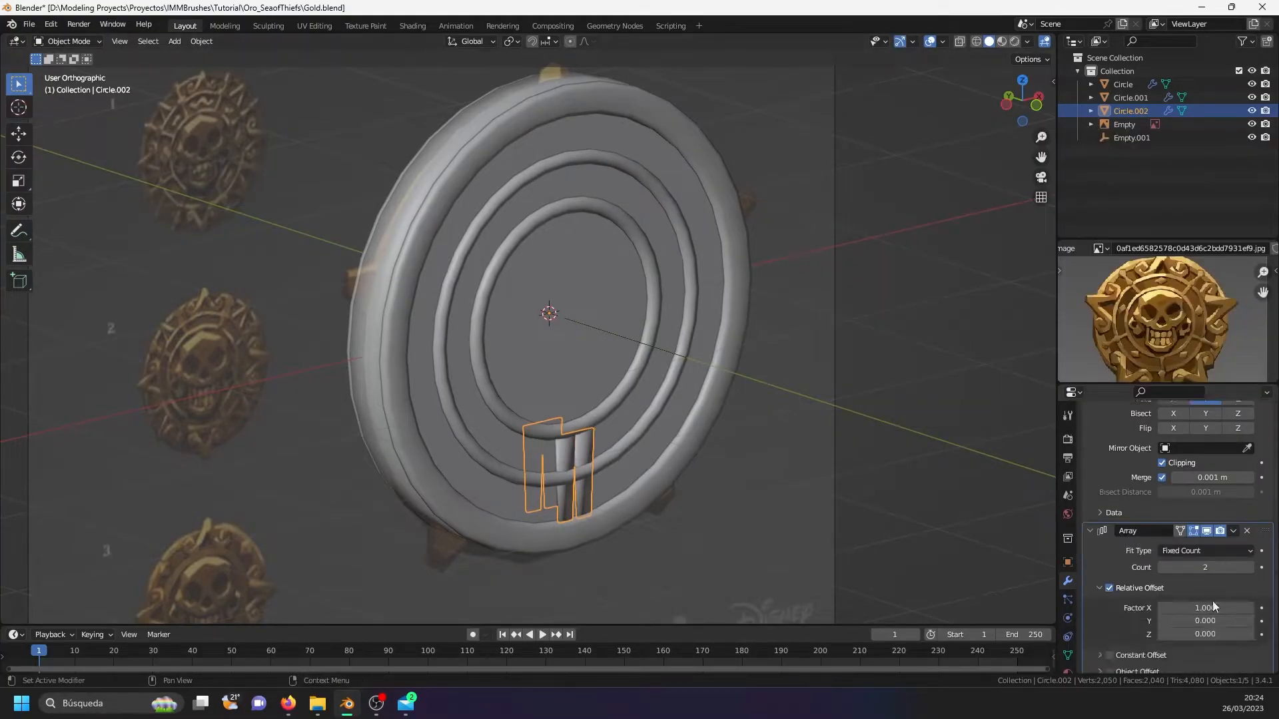
pyautogui.click(1205, 603)
pyautogui.write('0')
pyautogui.press('Return')
pyautogui.scroll(-2, 1126, 601)
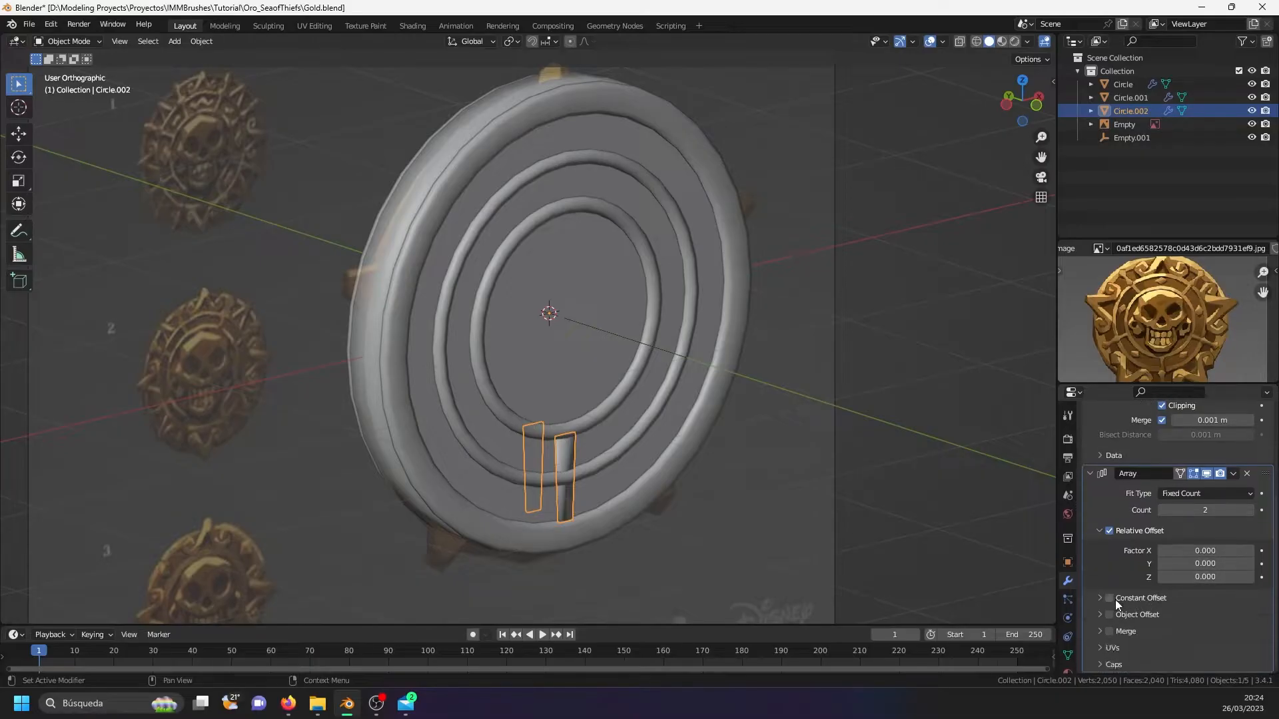
pyautogui.click(1110, 599)
pyautogui.click(1100, 598)
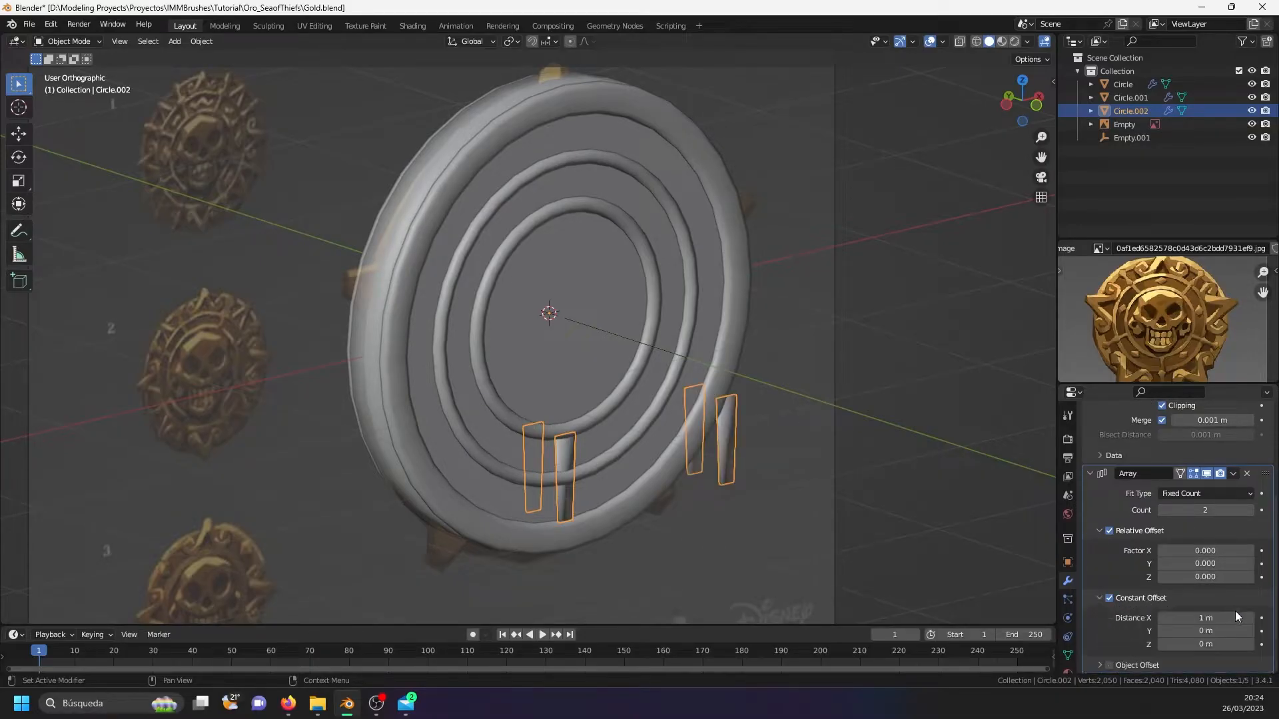
pyautogui.scroll(-2, 1096, 552)
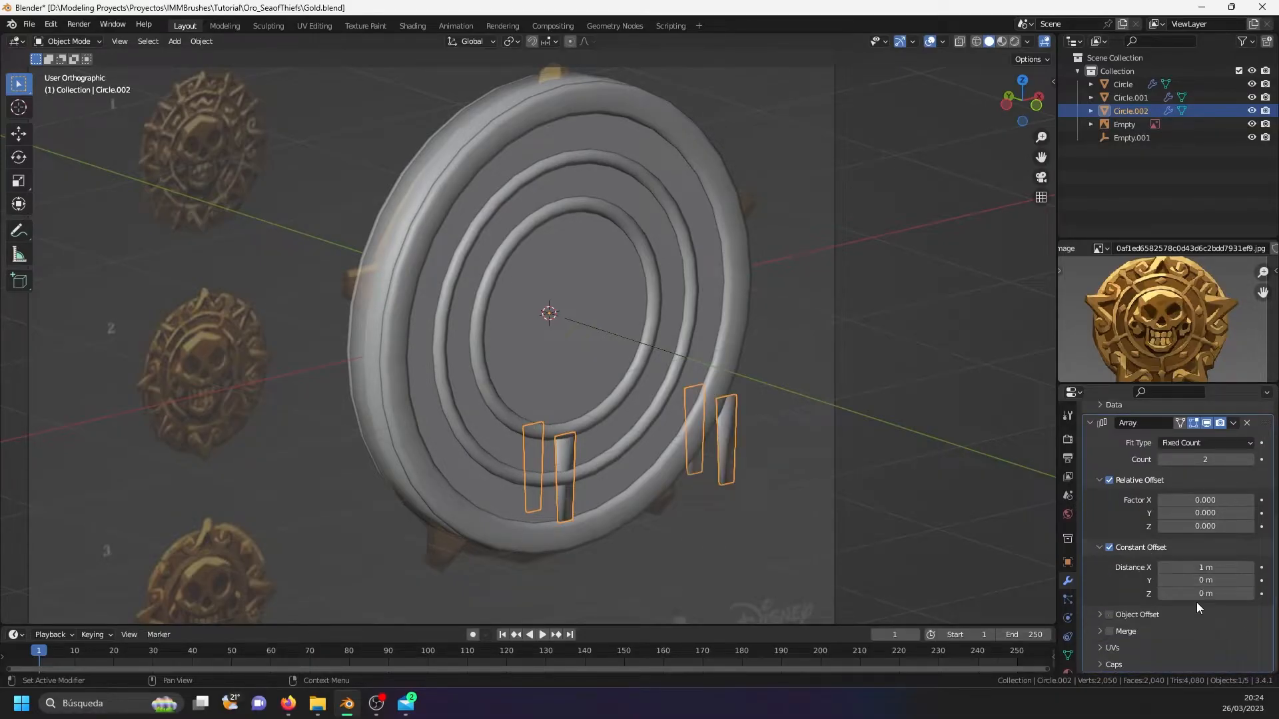
pyautogui.click(1108, 548)
pyautogui.click(1099, 547)
# - Enable Object Offset in the bar's Array modifier with Empty.001 as the object, and set the count to 5
pyautogui.click(1109, 614)
pyautogui.click(1099, 615)
pyautogui.click(1248, 635)
pyautogui.click(666, 352)
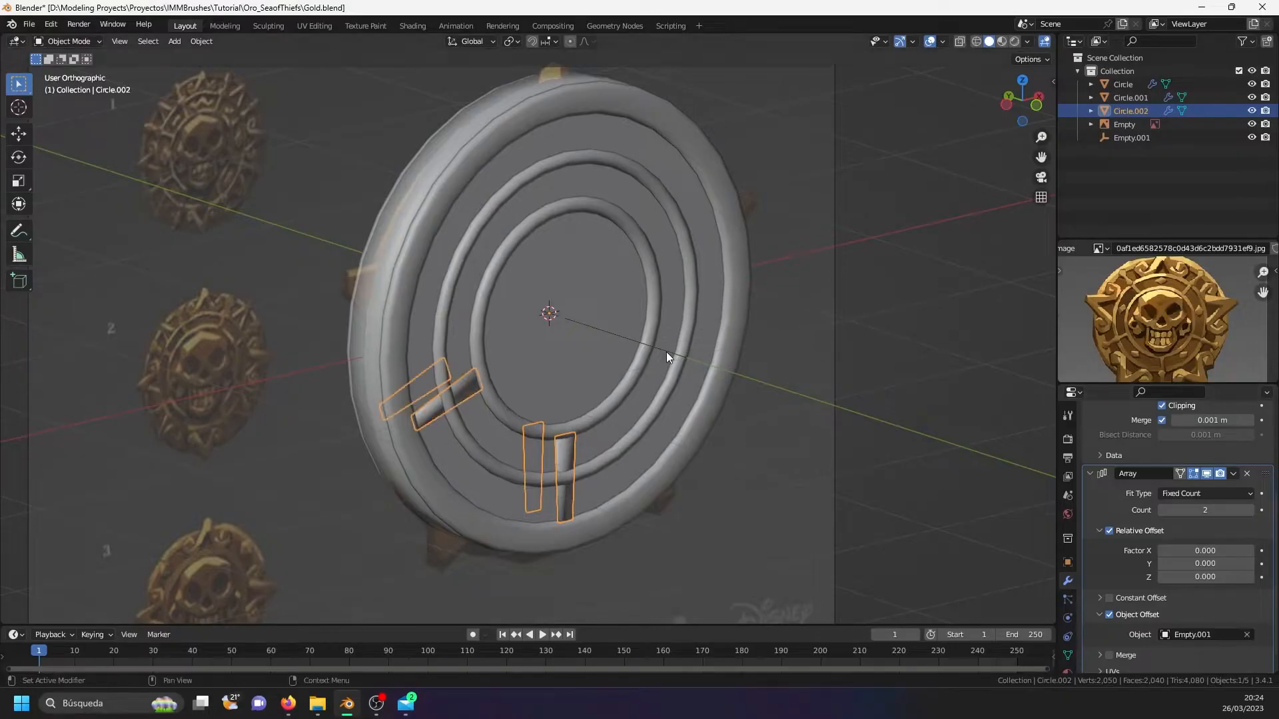
pyautogui.click(1250, 511)
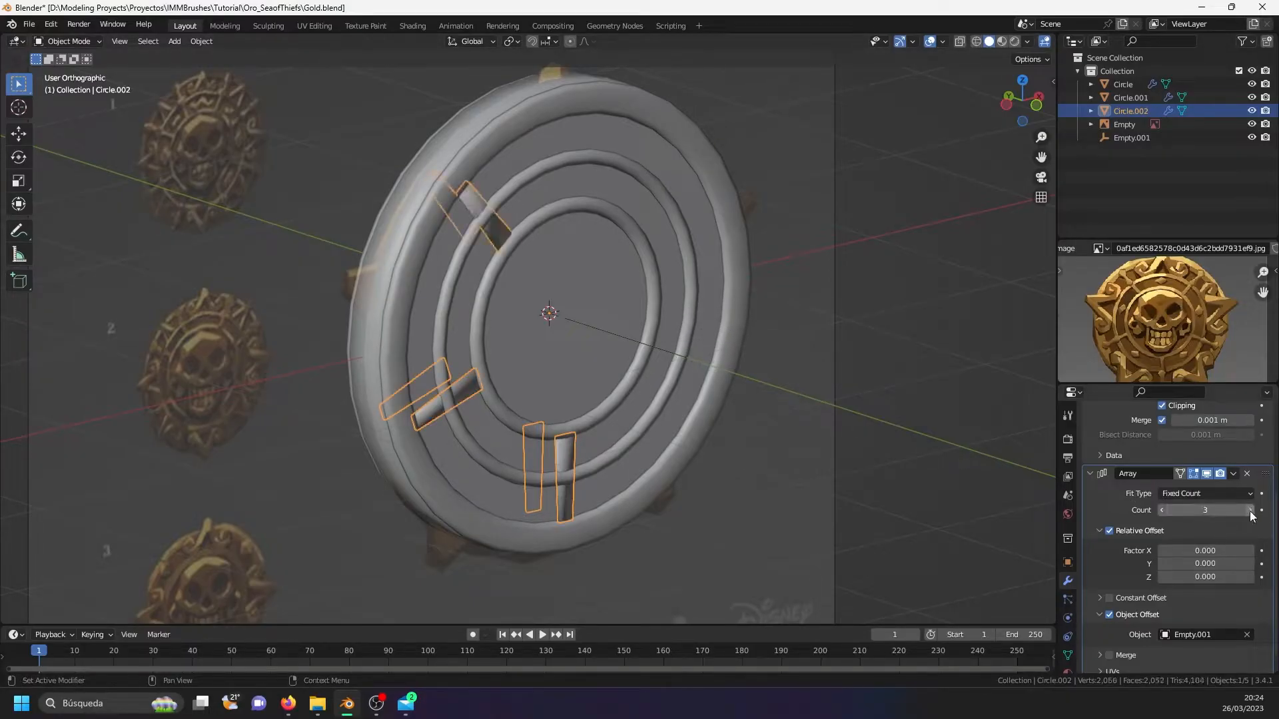
pyautogui.click(1250, 511)
pyautogui.click(1250, 511)
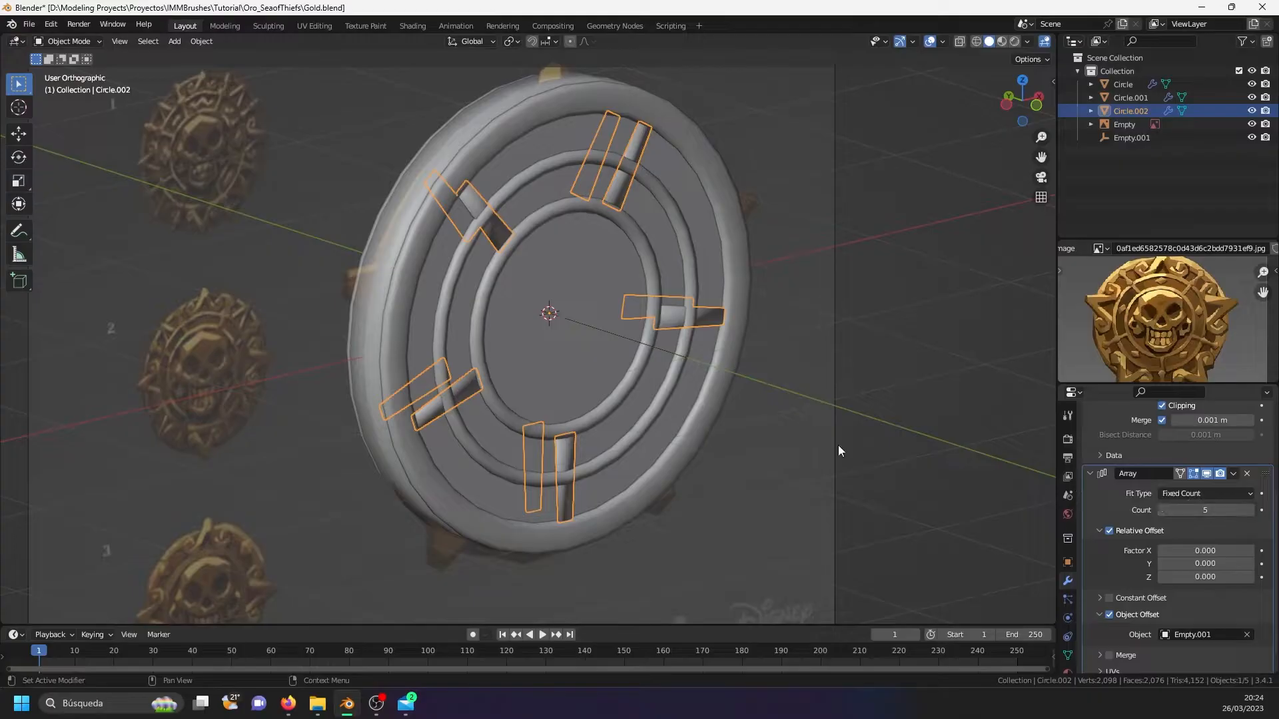
pyautogui.press('KP_1')
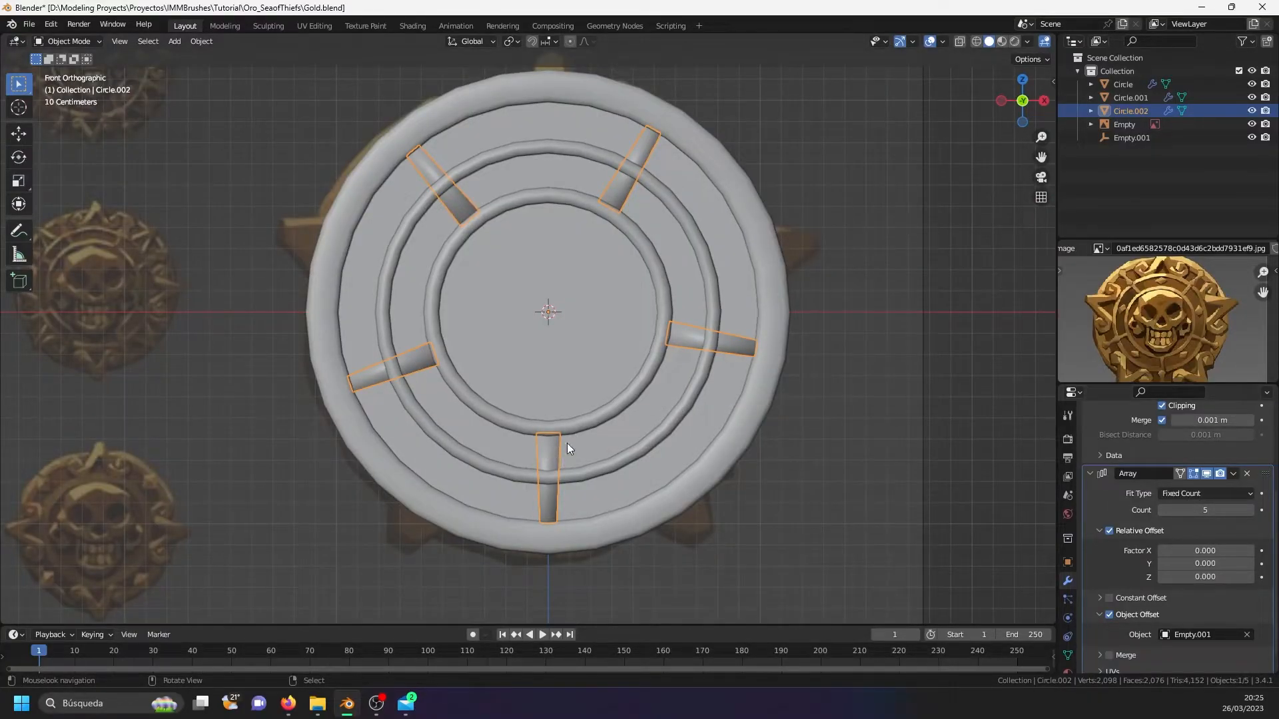
# - Clear the rotation of the central empty and rotate it by 72° in the front view
pyautogui.click(557, 301)
pyautogui.moveTo(557, 302); pyautogui.dragTo(593, 346, button='middle')
pyautogui.click(593, 346)
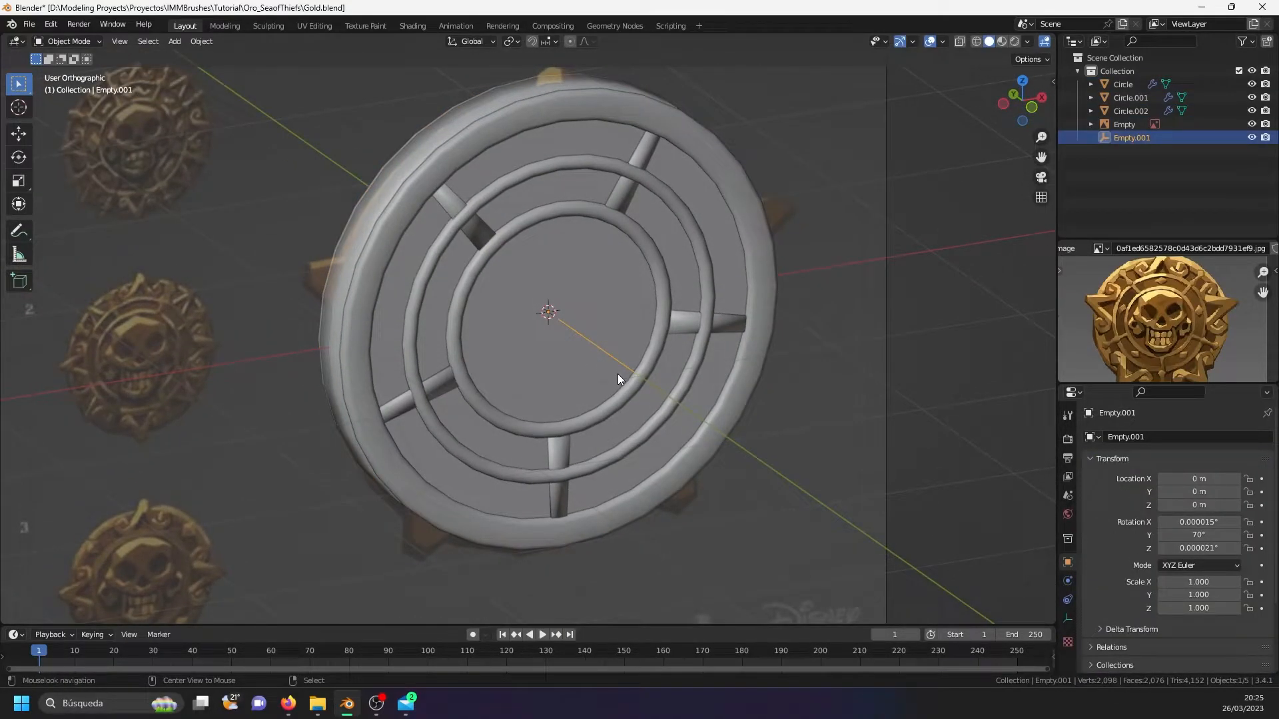
pyautogui.hotkey('alt', 'r')
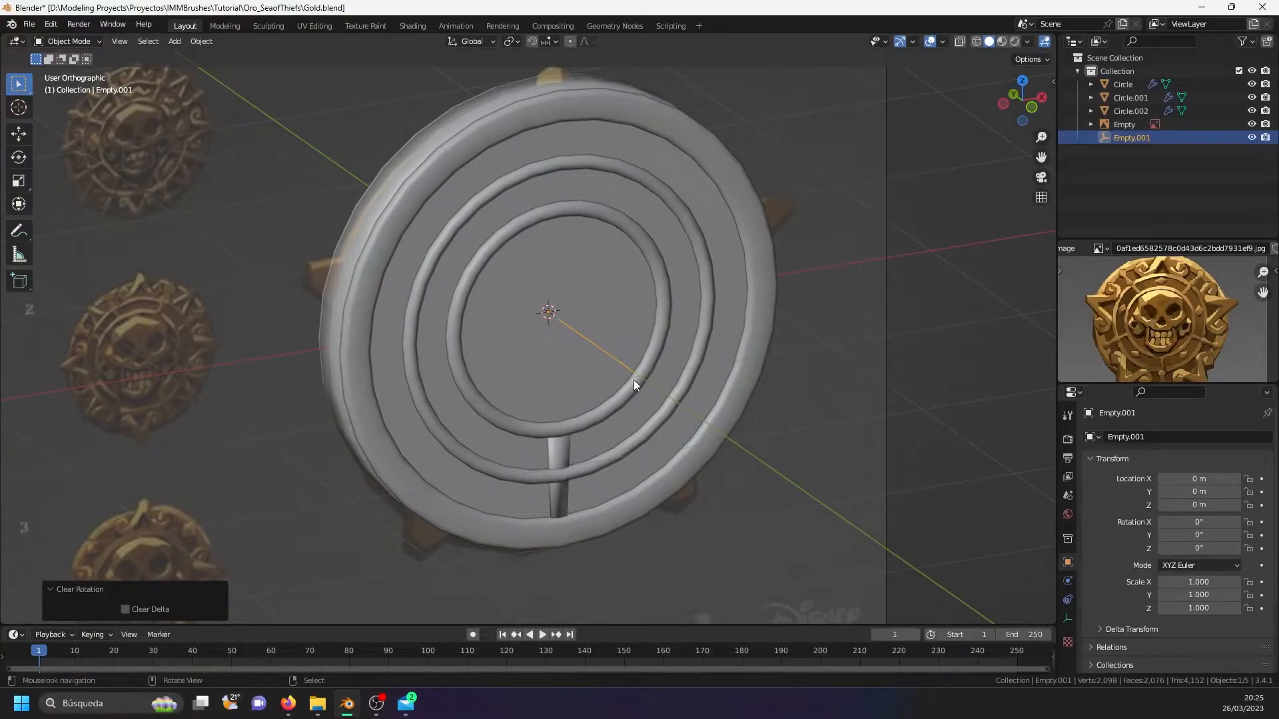
pyautogui.press('KP_1')
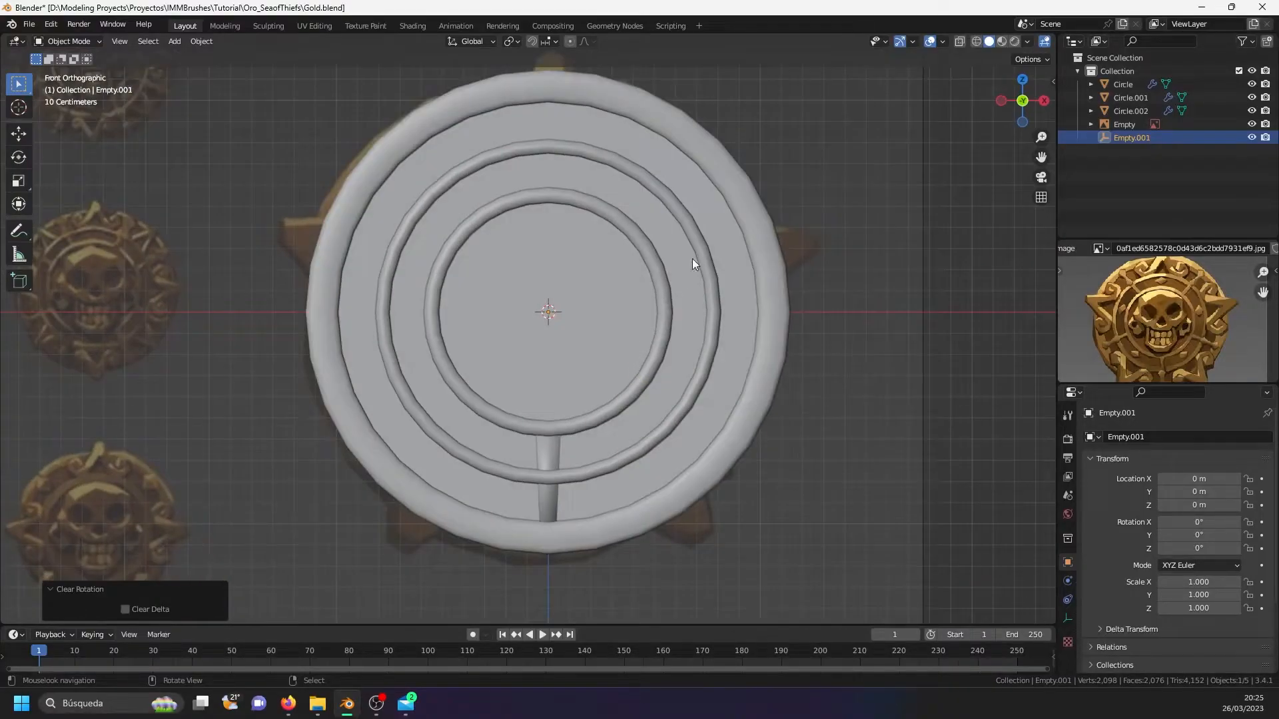
pyautogui.press('r')
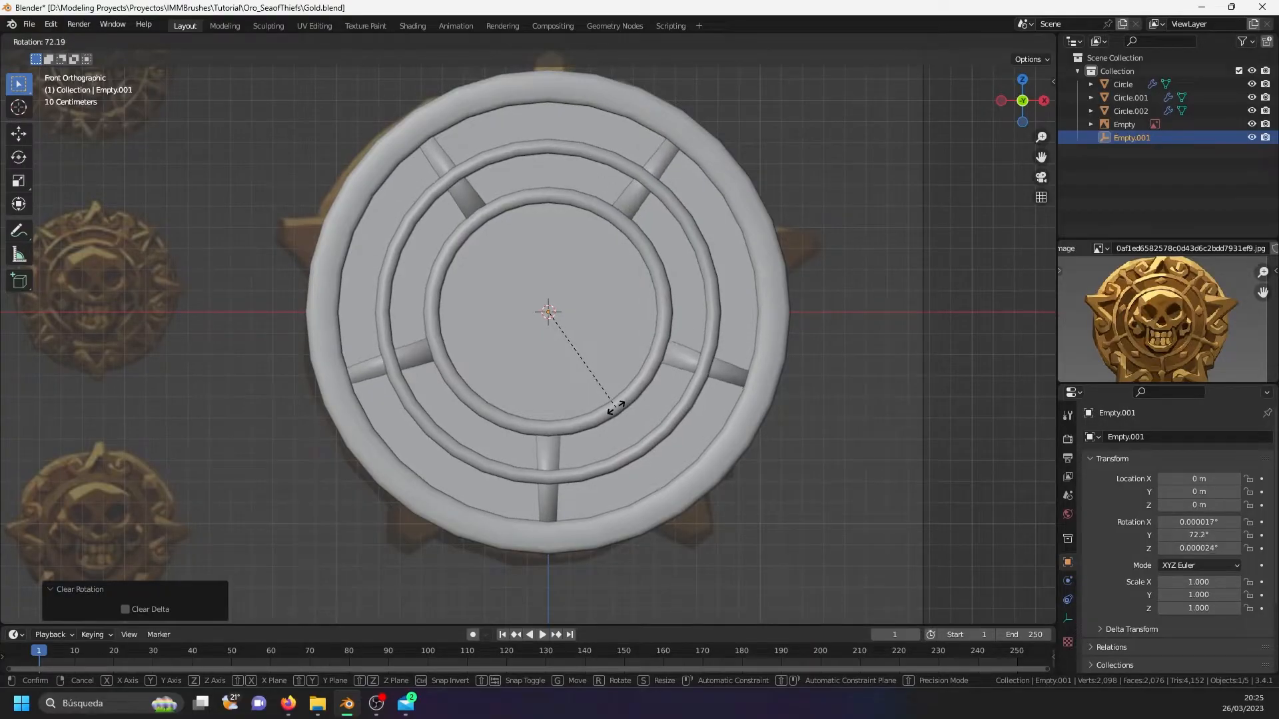
pyautogui.rightClick(615, 406)
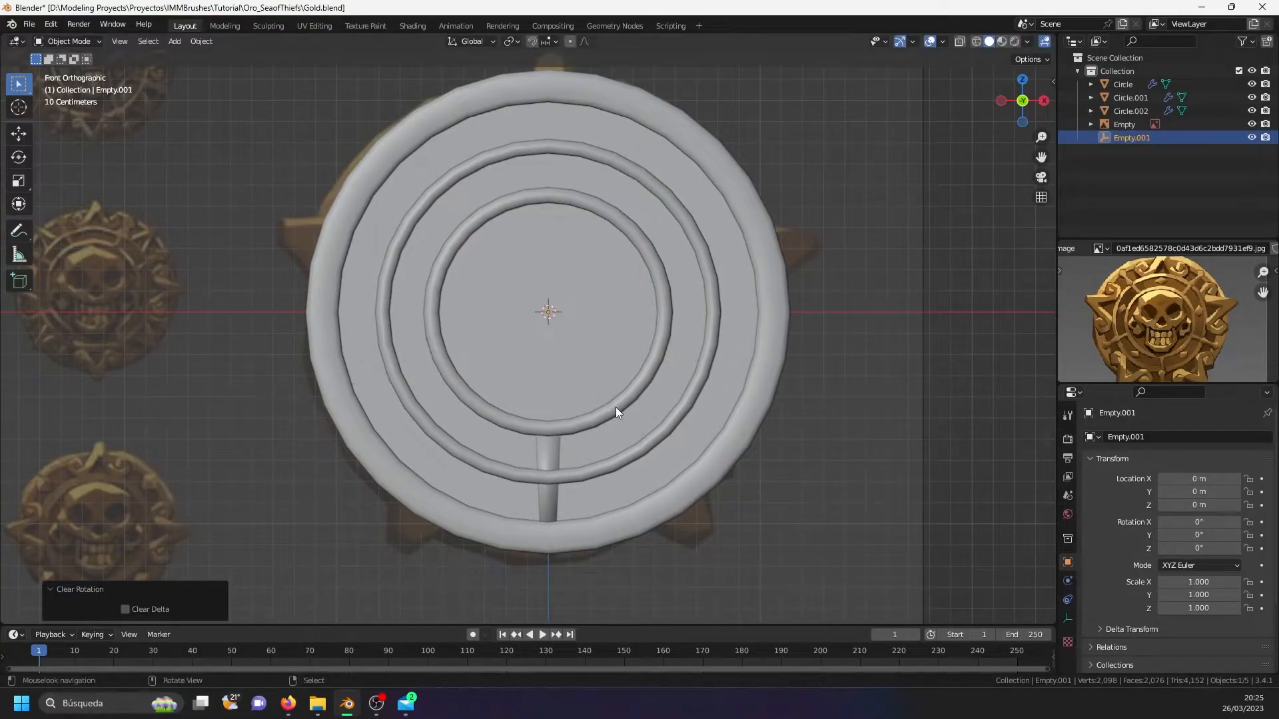
pyautogui.write('r72')
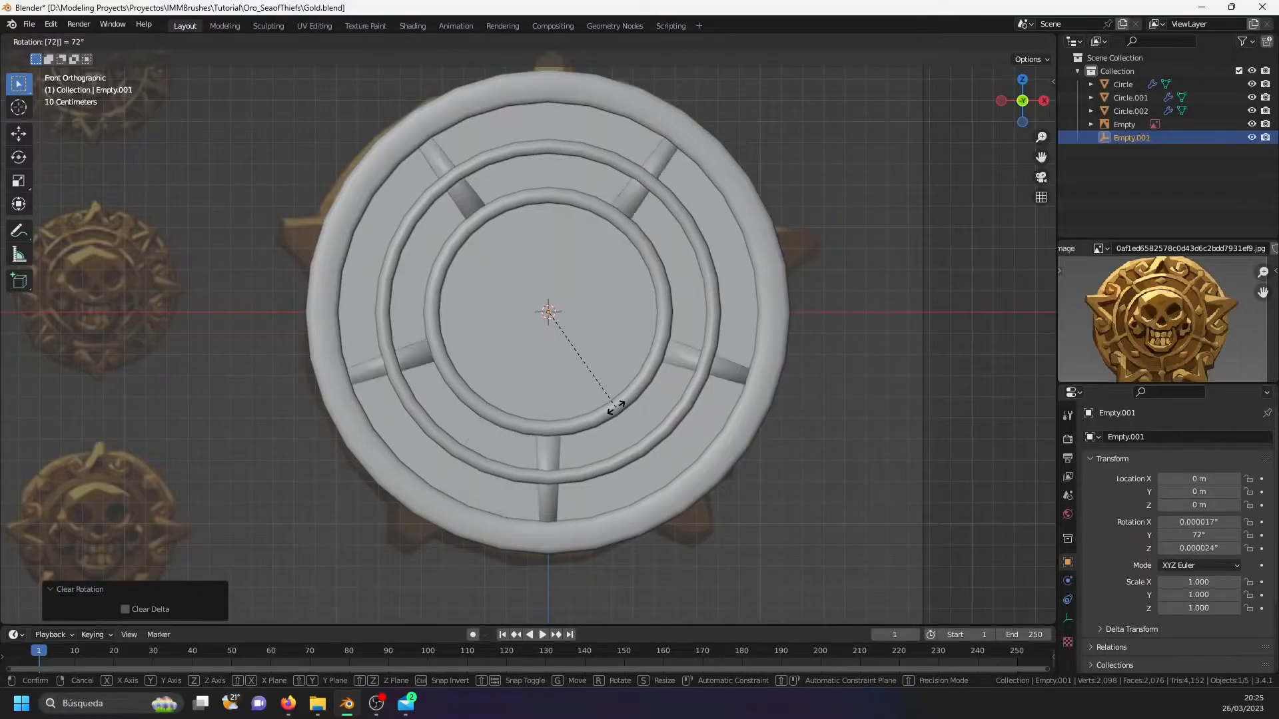
pyautogui.press('Return')
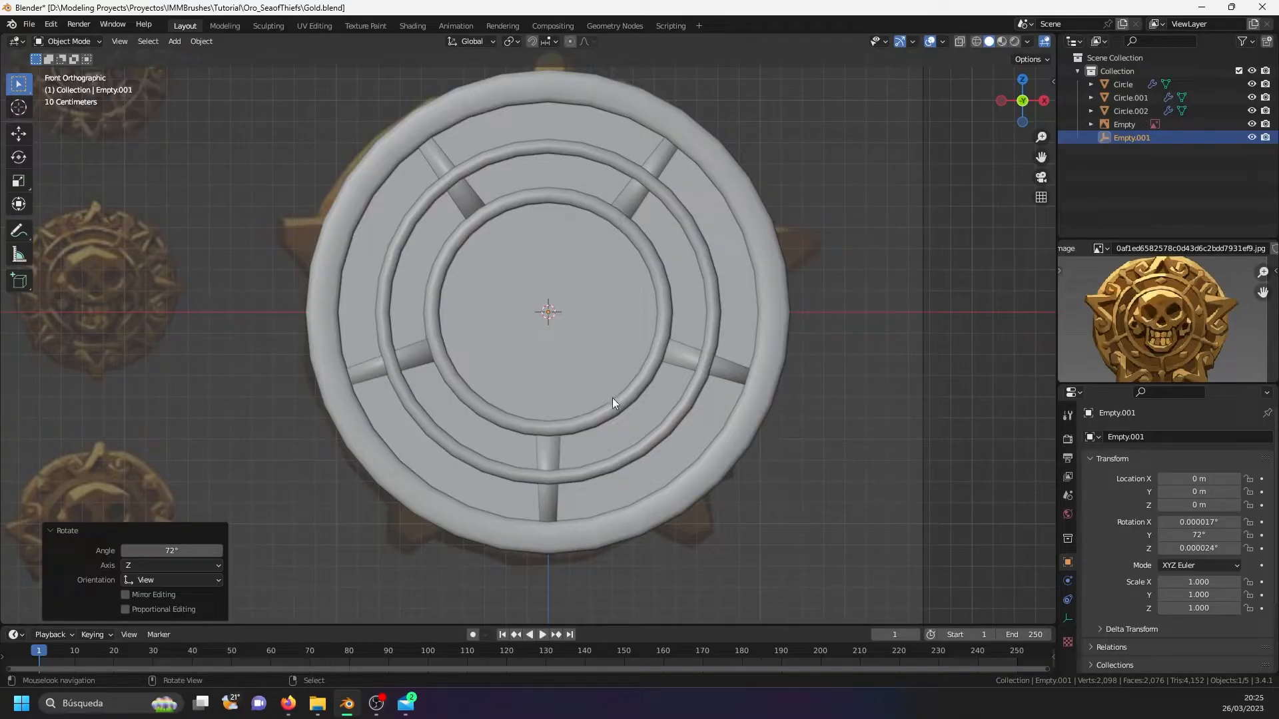
# - Look over the five distributed bars at an angle and save the file
pyautogui.moveTo(578, 311); pyautogui.dragTo(604, 334, button='middle')
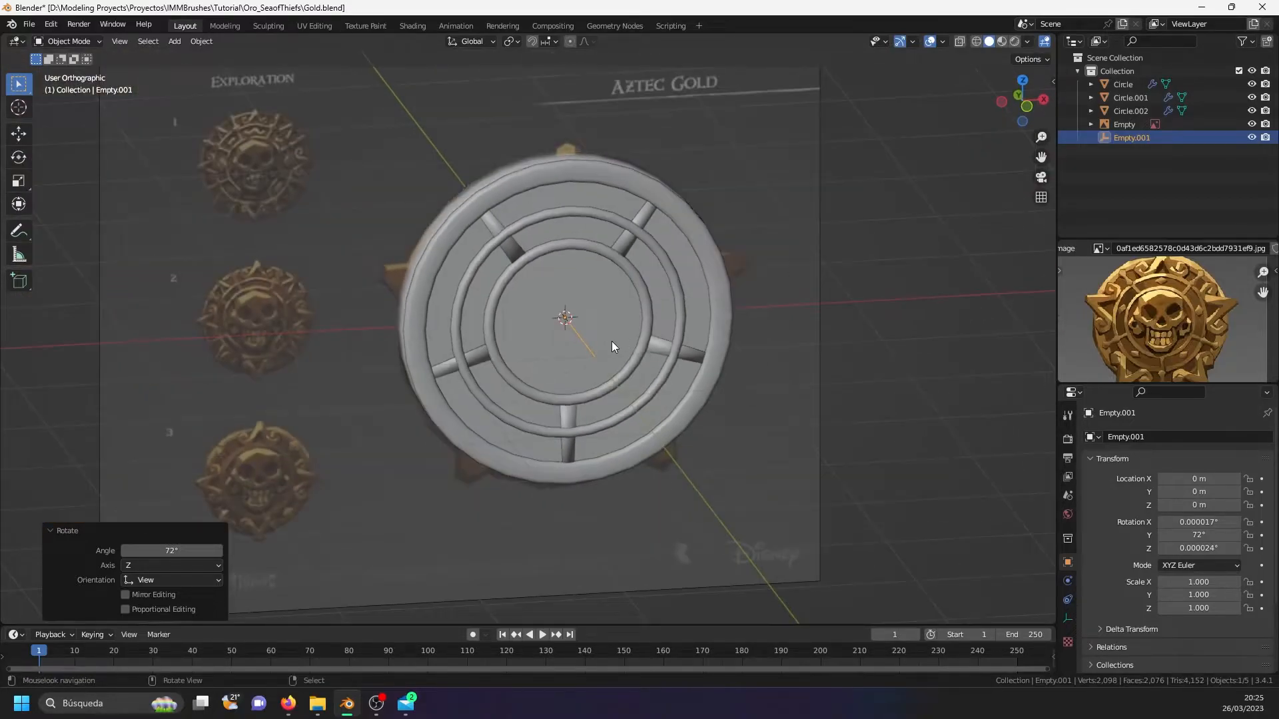
pyautogui.moveTo(612, 342); pyautogui.dragTo(554, 355, button='middle')
pyautogui.hotkey('ctrl', 's')
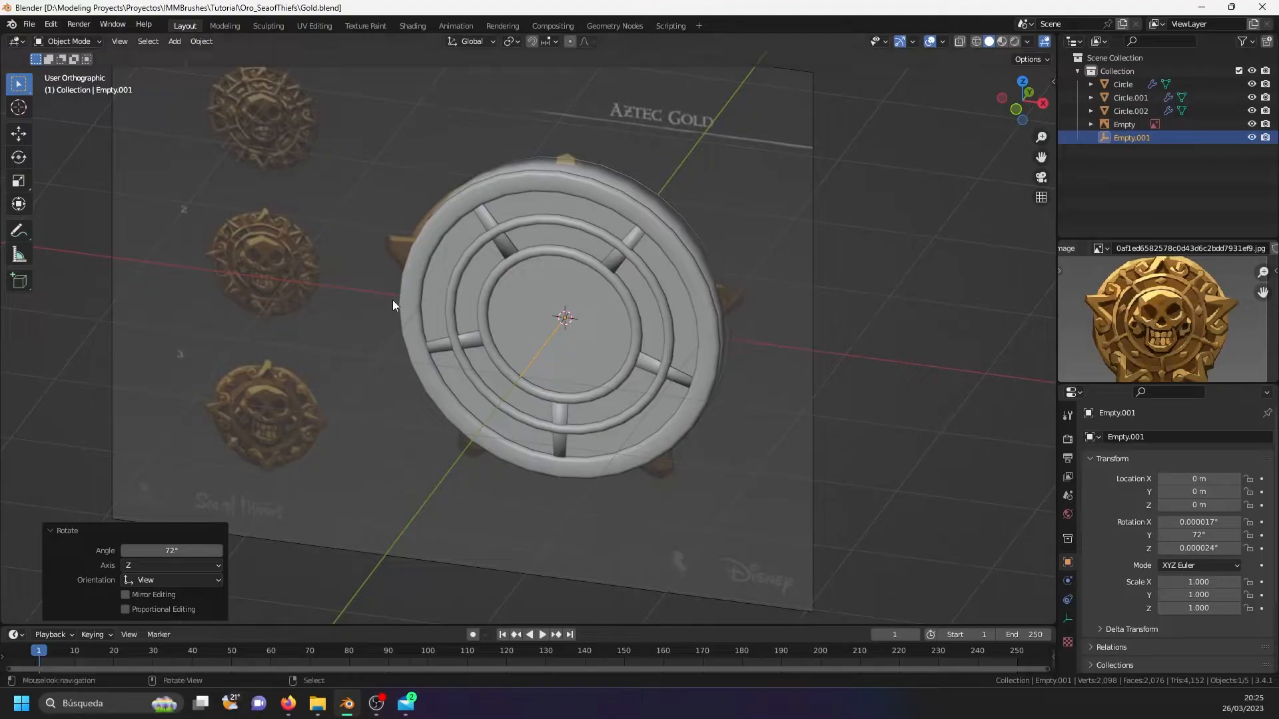
# - Enlarge the outer ornaments in the reference image and hide Circle, Circle.001 and Circle.002 in the viewport
pyautogui.scroll(6, 1229, 295)
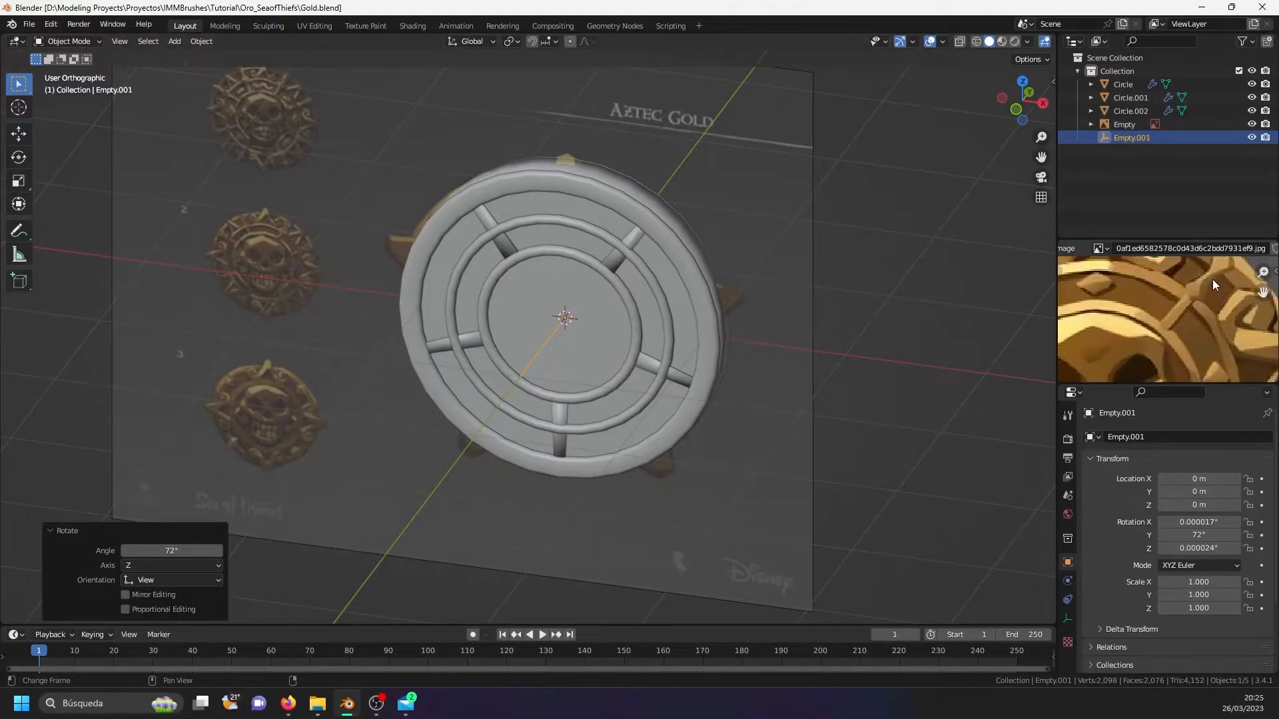
pyautogui.scroll(1, 1176, 313)
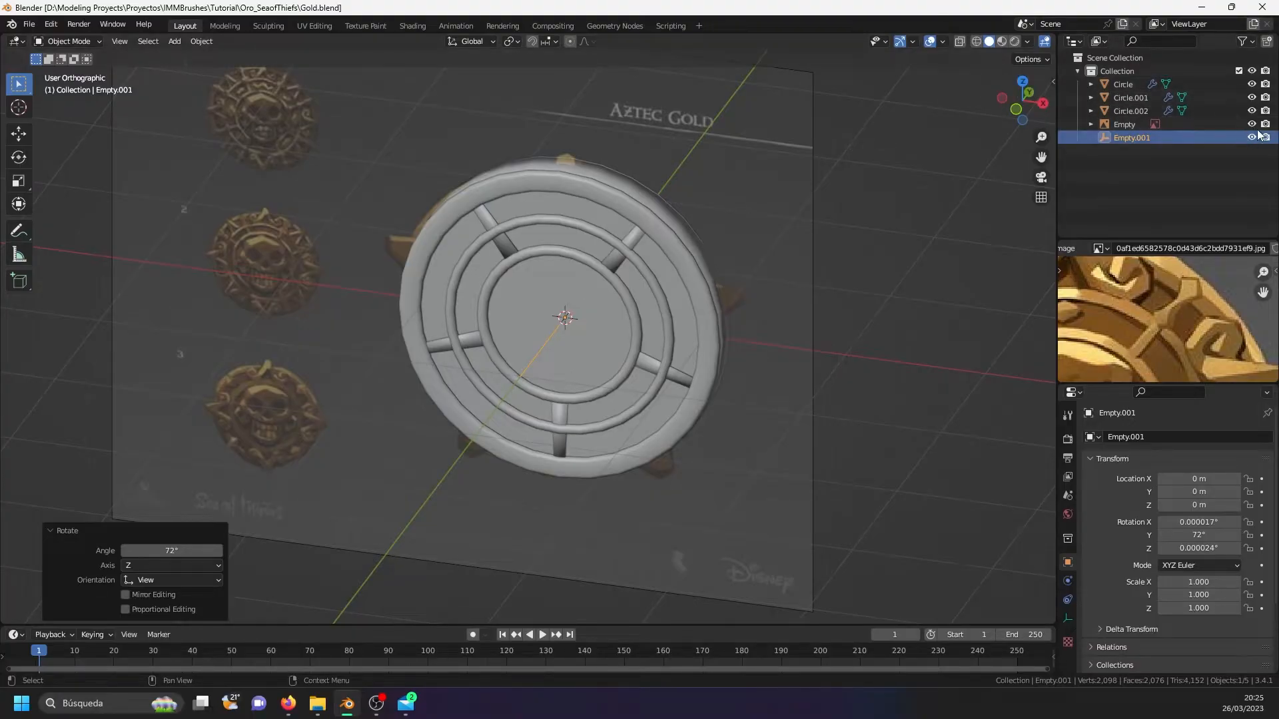
pyautogui.moveTo(1253, 111); pyautogui.dragTo(1253, 84)
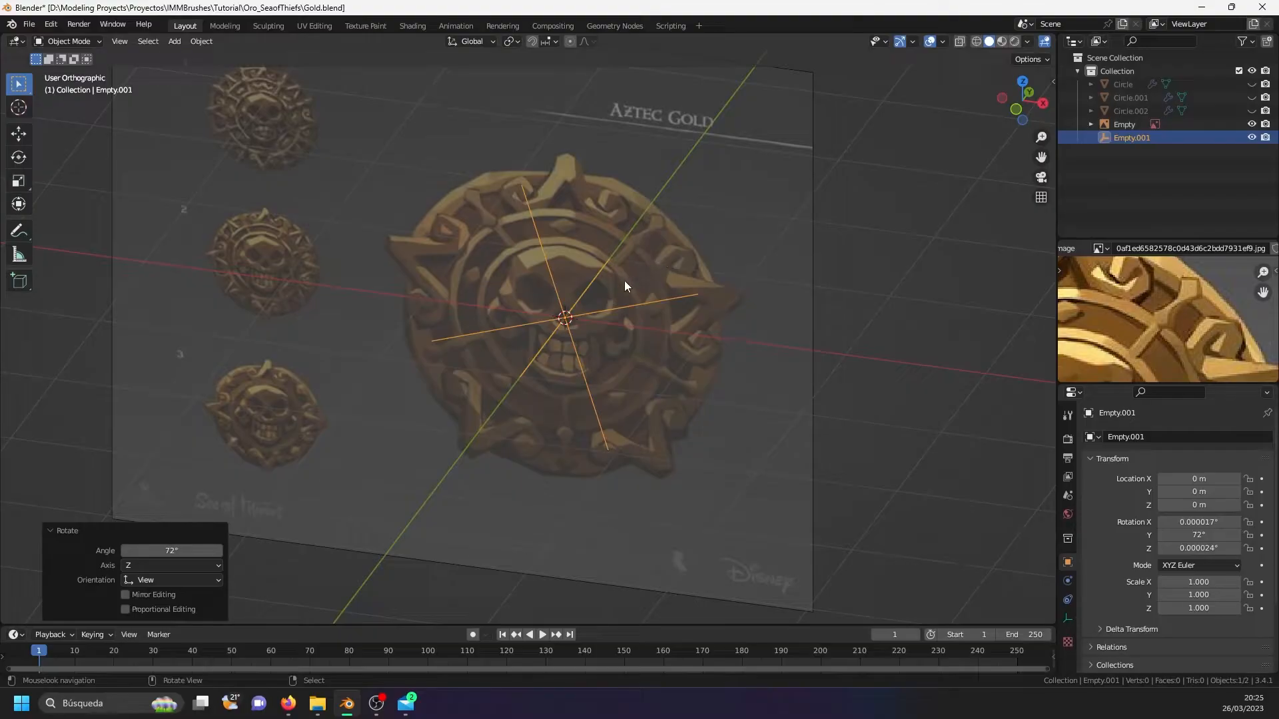
# - Add a plane mesh at the coin's centre in the front view and enter Edit Mode
pyautogui.press('KP_1')
pyautogui.hotkey('shift', 'a')
pyautogui.moveTo(538, 144)
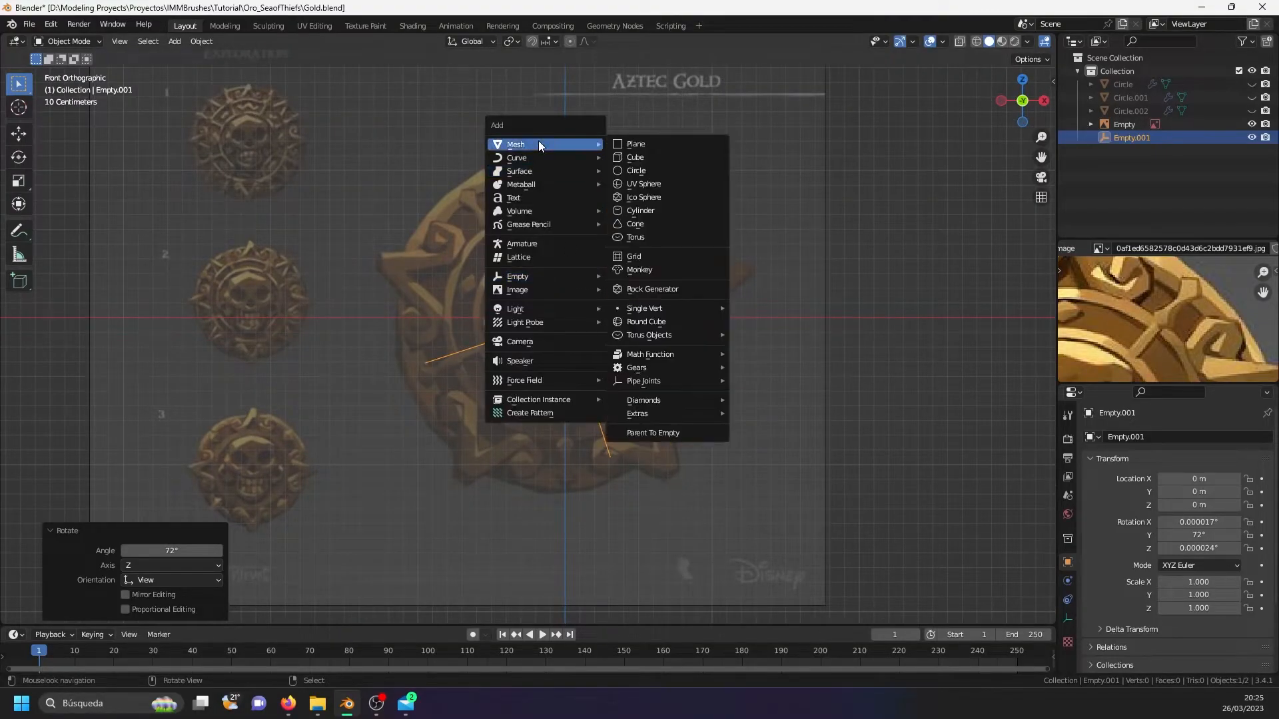
pyautogui.click(650, 144)
pyautogui.scroll(2, 580, 300)
pyautogui.press('Tab')
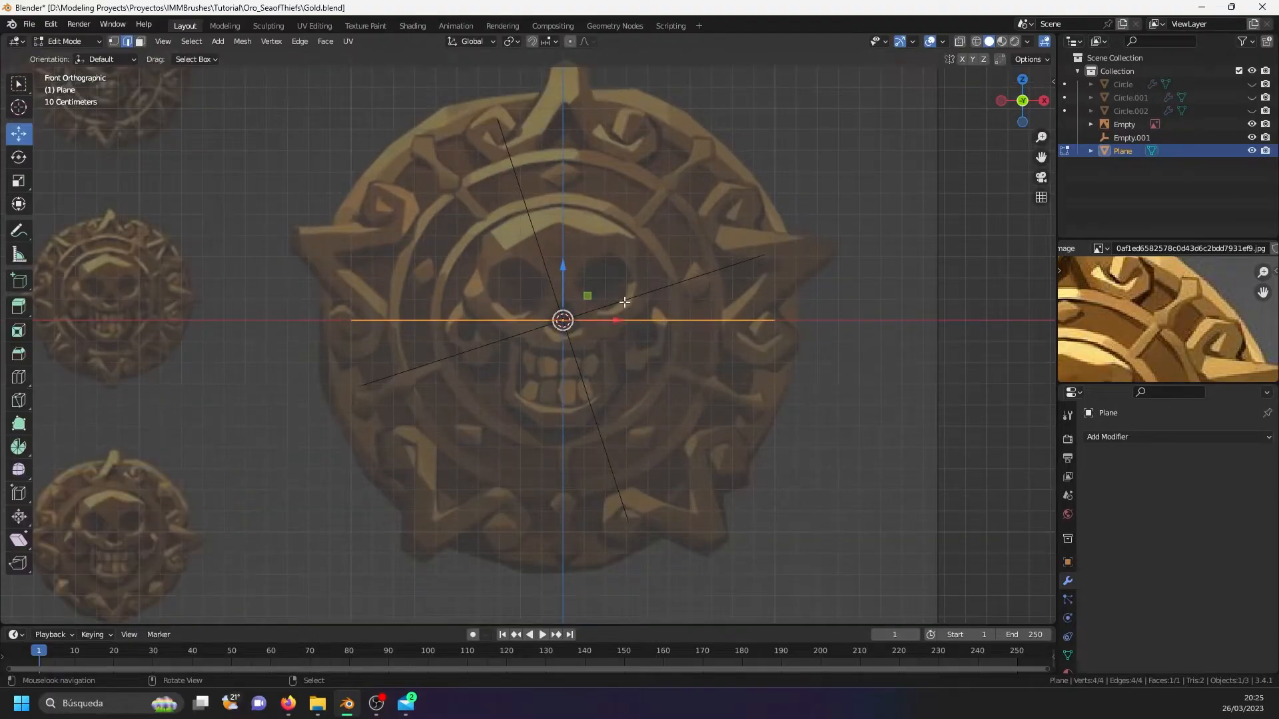
# - Rotate the plane's geometry by 90° about X and scale it down uniformly to about 0.146
pyautogui.press('r')
pyautogui.press('x')
pyautogui.press('9')
pyautogui.press('0')
pyautogui.press('Return')
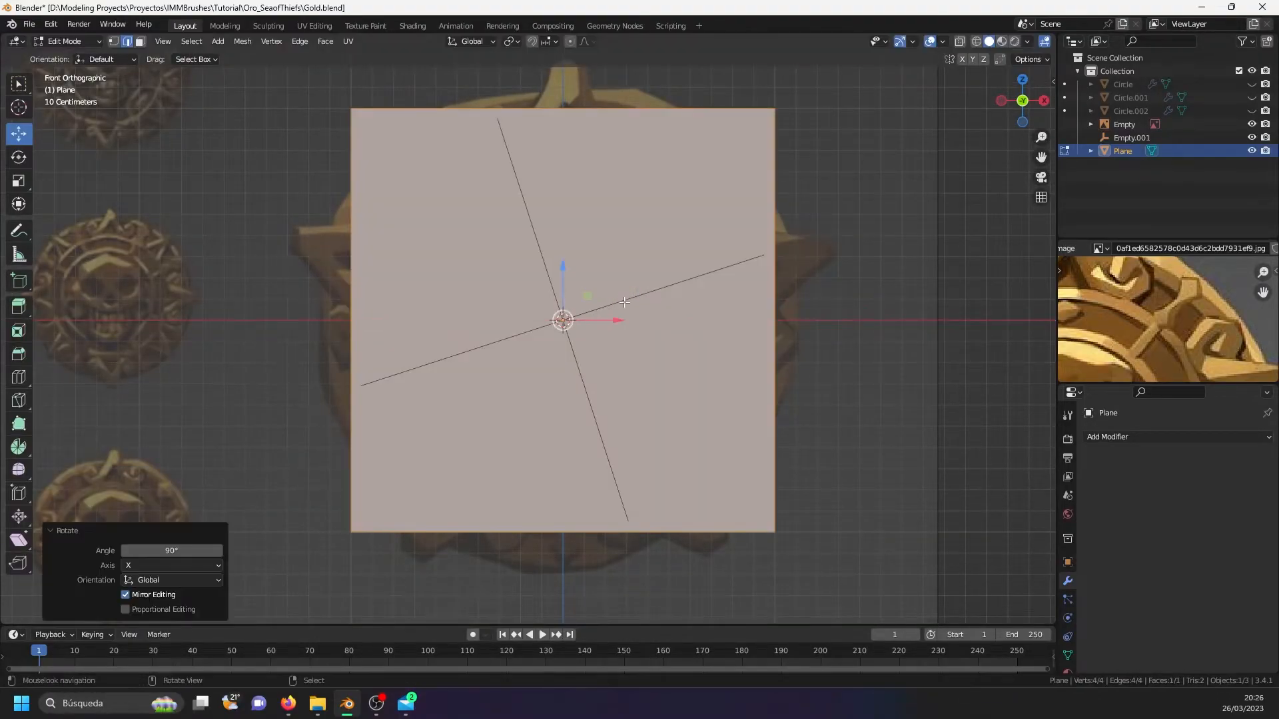
pyautogui.press('s')
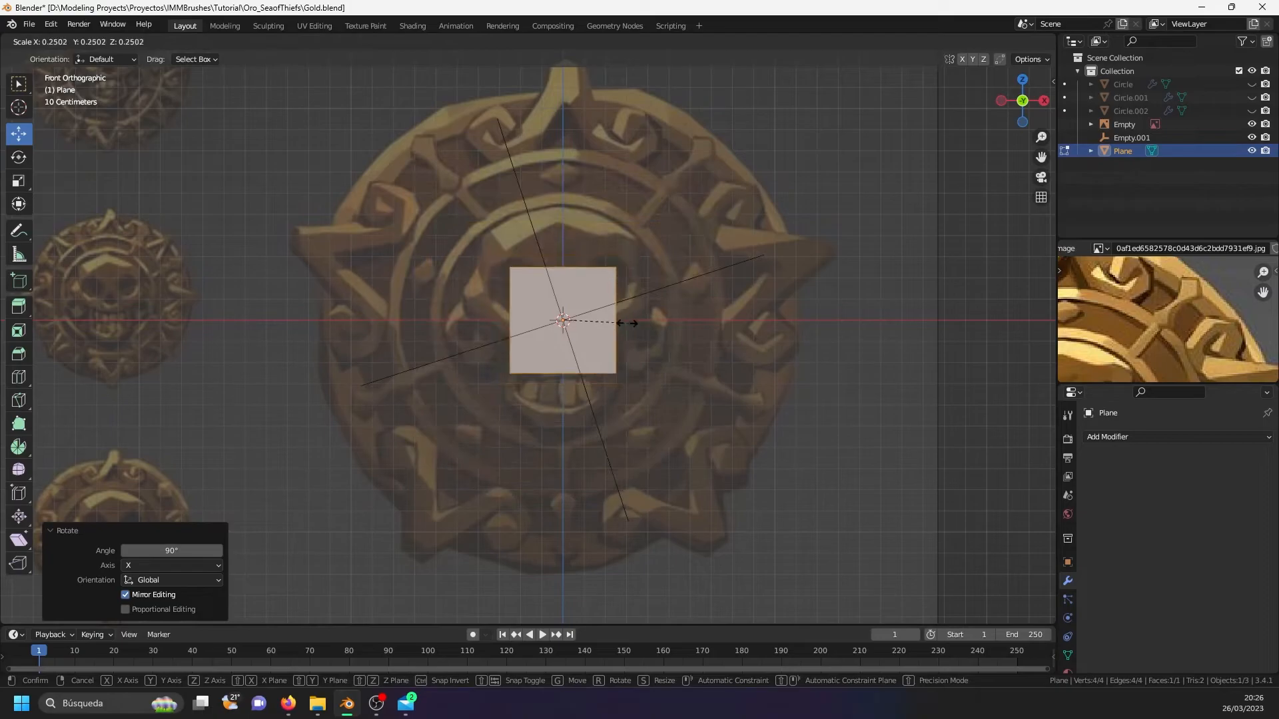
pyautogui.click(603, 320)
# - Divide the plane into four equal quads with one centred loop cut in each direction
pyautogui.scroll(3, 603, 320)
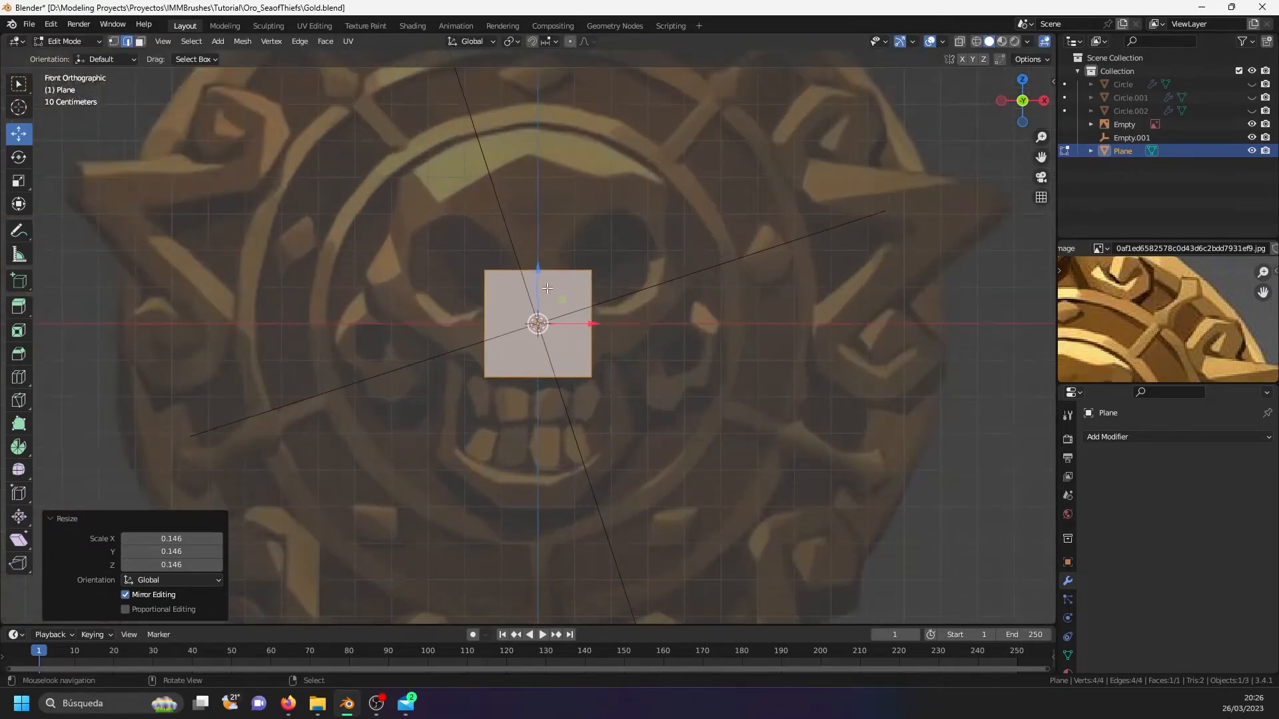
pyautogui.hotkey('ctrl', 'r')
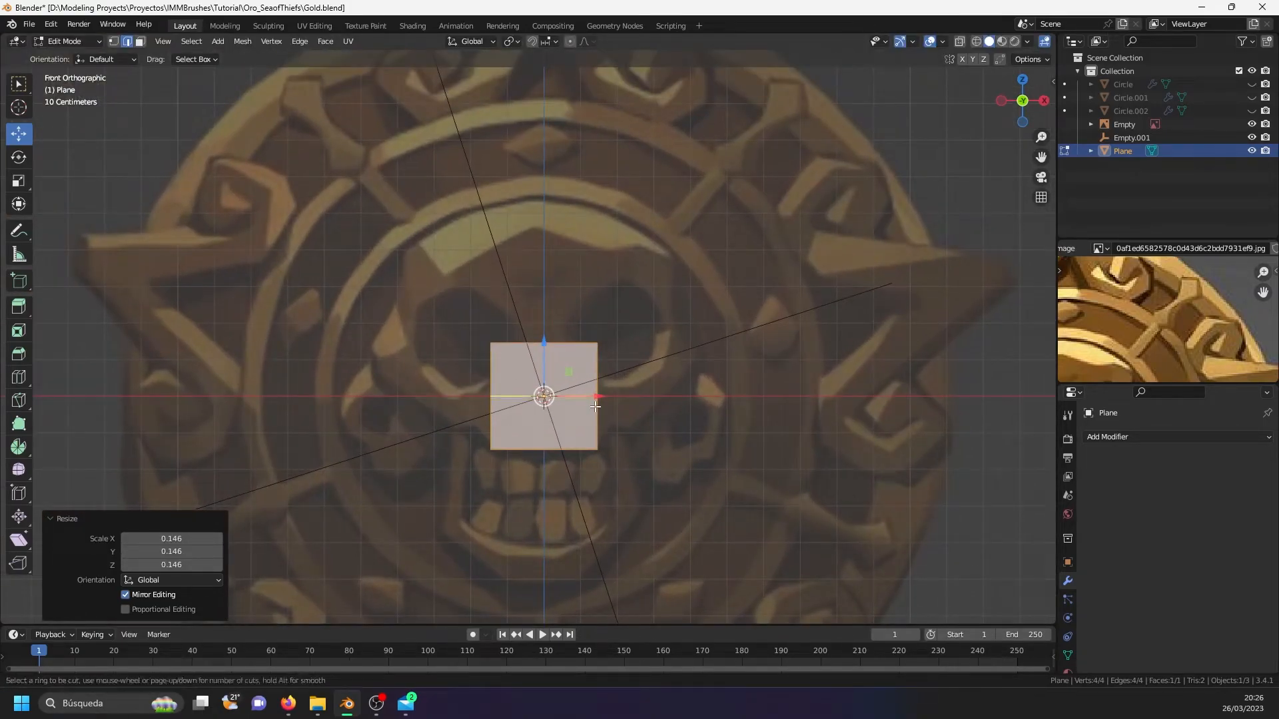
pyautogui.click(541, 342)
pyautogui.rightClick(541, 342)
pyautogui.hotkey('ctrl', 'r')
pyautogui.click(539, 343)
pyautogui.rightClick(539, 342)
pyautogui.keyDown('shift'); pyautogui.moveTo(531, 326); pyautogui.dragTo(517, 378, button='middle'); pyautogui.keyUp('shift')
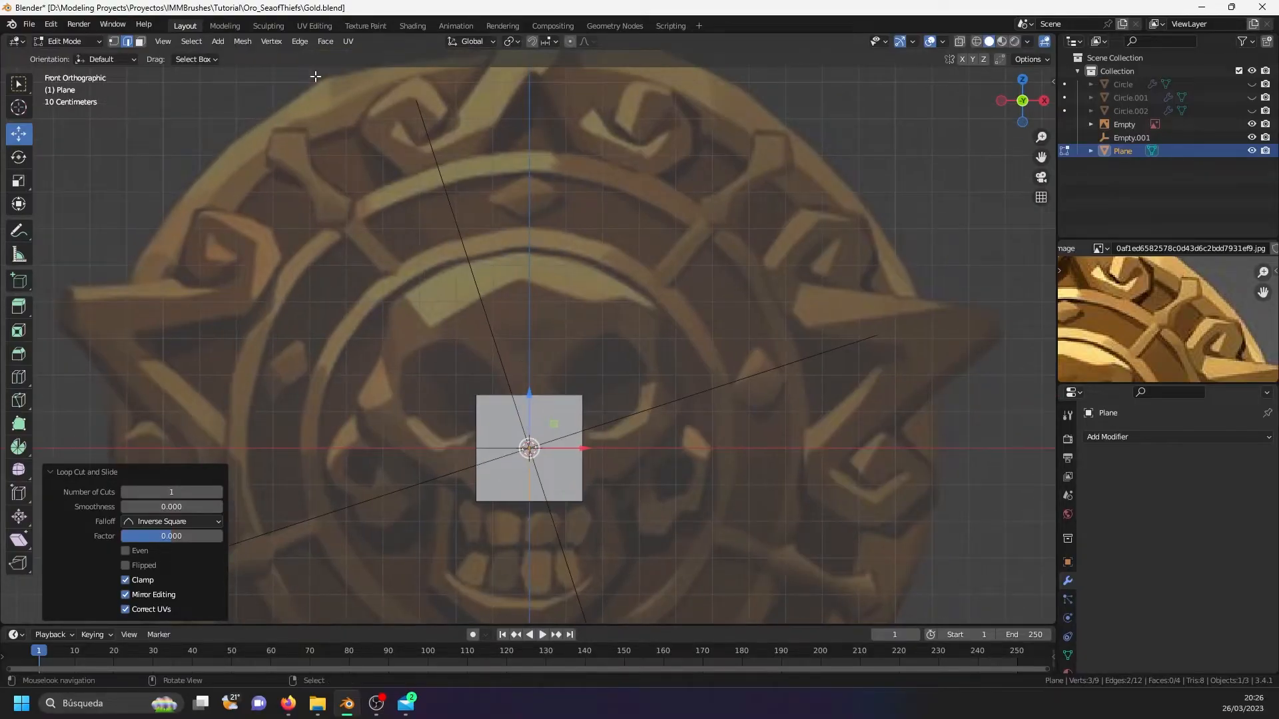
# - Raise the plane's top centre vertex about 0.113 m along Z to form a peak
pyautogui.click(115, 42)
pyautogui.click(533, 363)
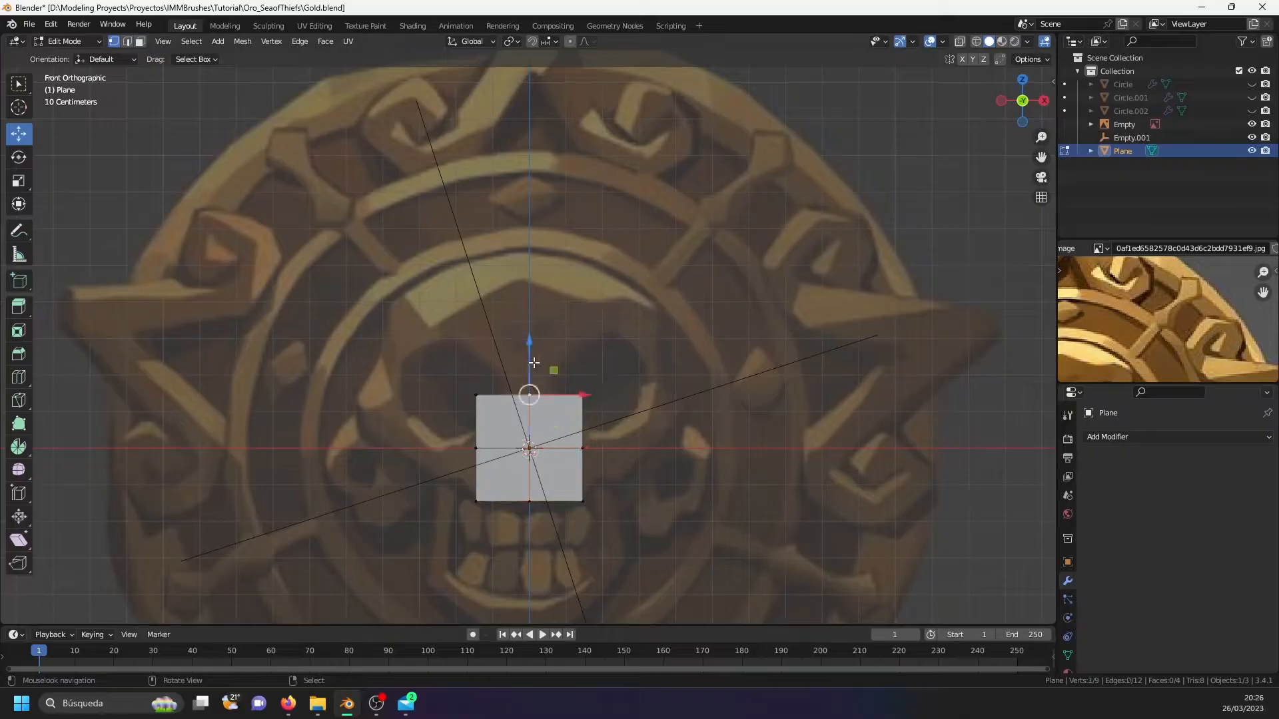
pyautogui.moveTo(536, 346); pyautogui.dragTo(531, 301)
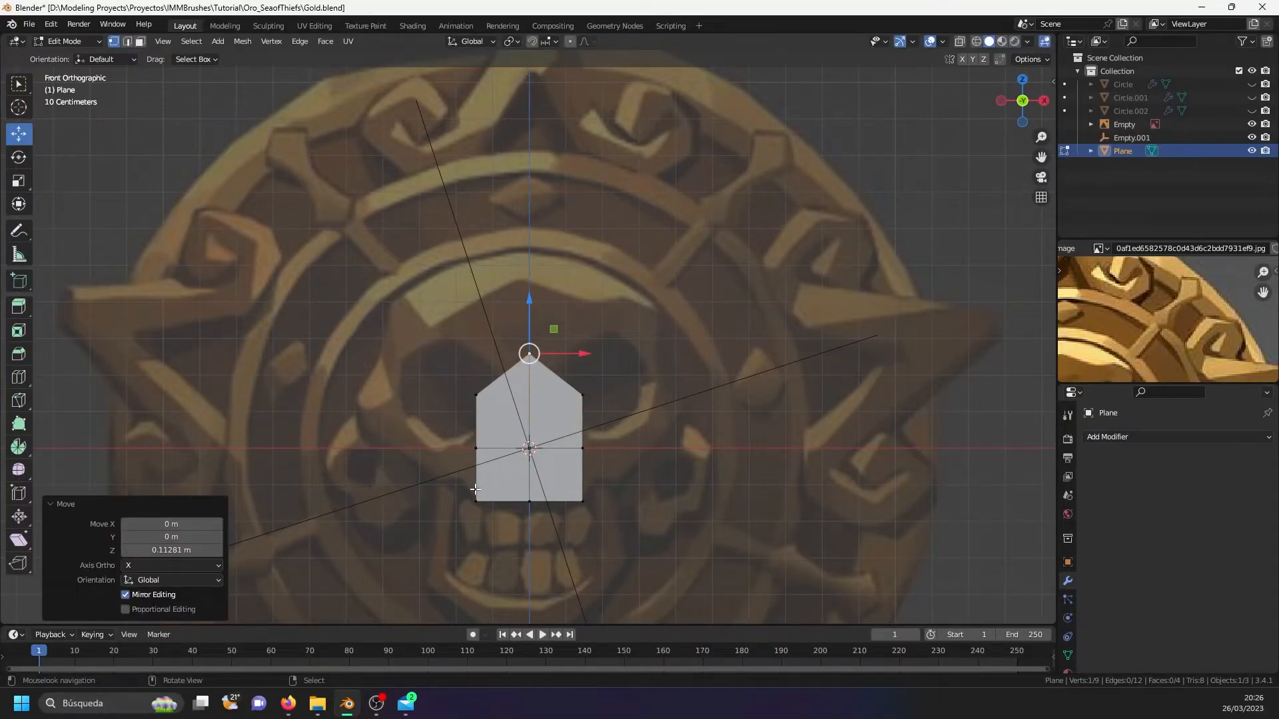
# - Narrow the plane's waist by scaling the two outer vertices of the middle row to about 0.46
pyautogui.click(475, 395)
pyautogui.click(583, 395)
pyautogui.click(475, 449)
pyautogui.keyDown('shift'); pyautogui.click(583, 448); pyautogui.keyUp('shift')
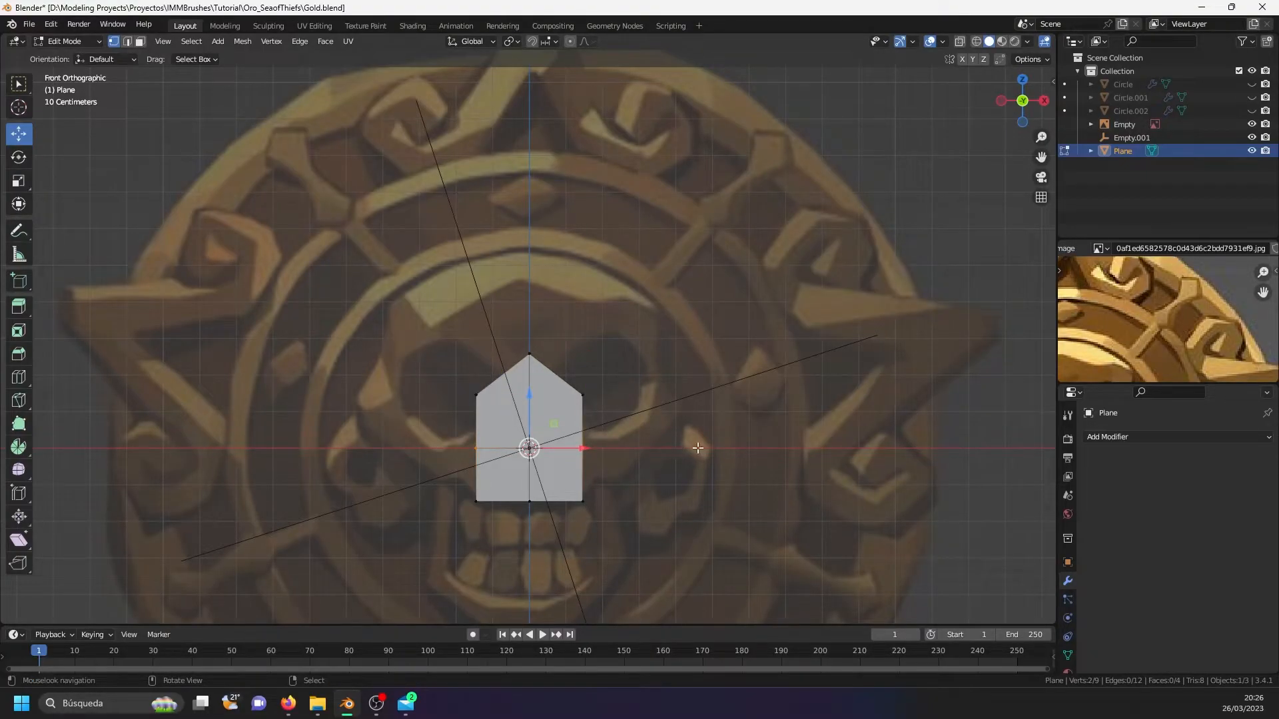
pyautogui.press('s')
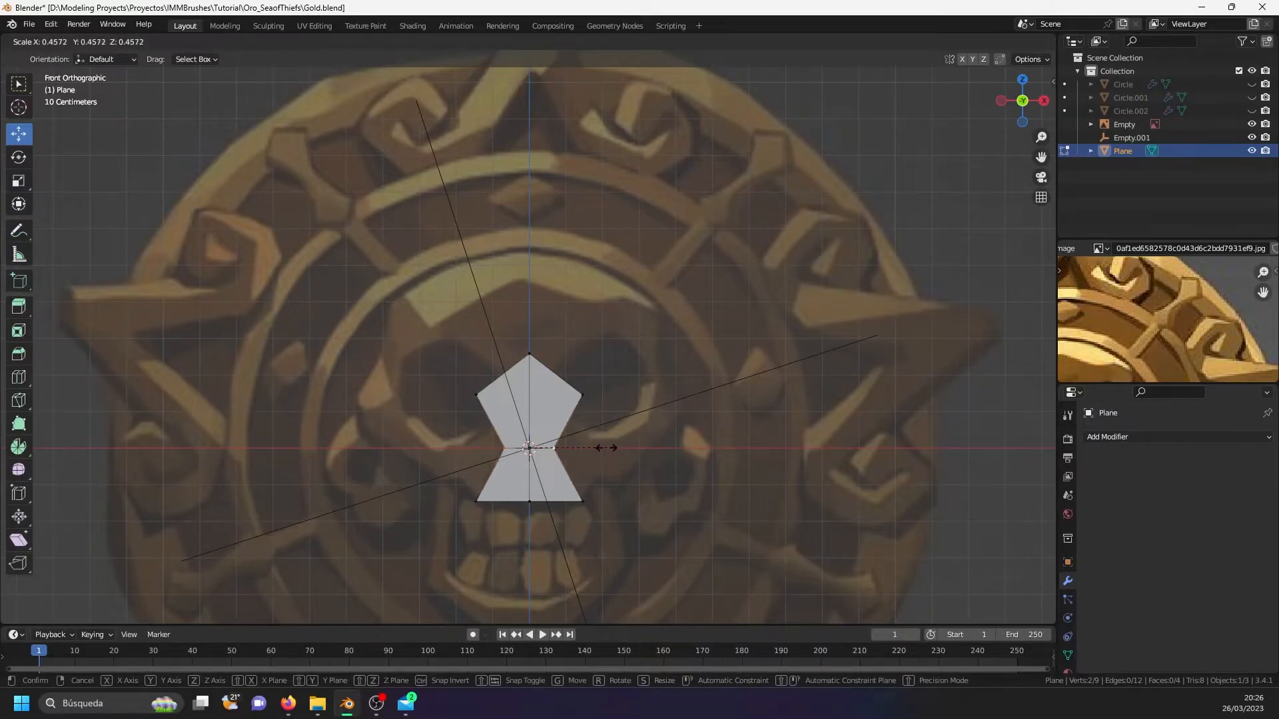
pyautogui.click(606, 448)
pyautogui.click(479, 394)
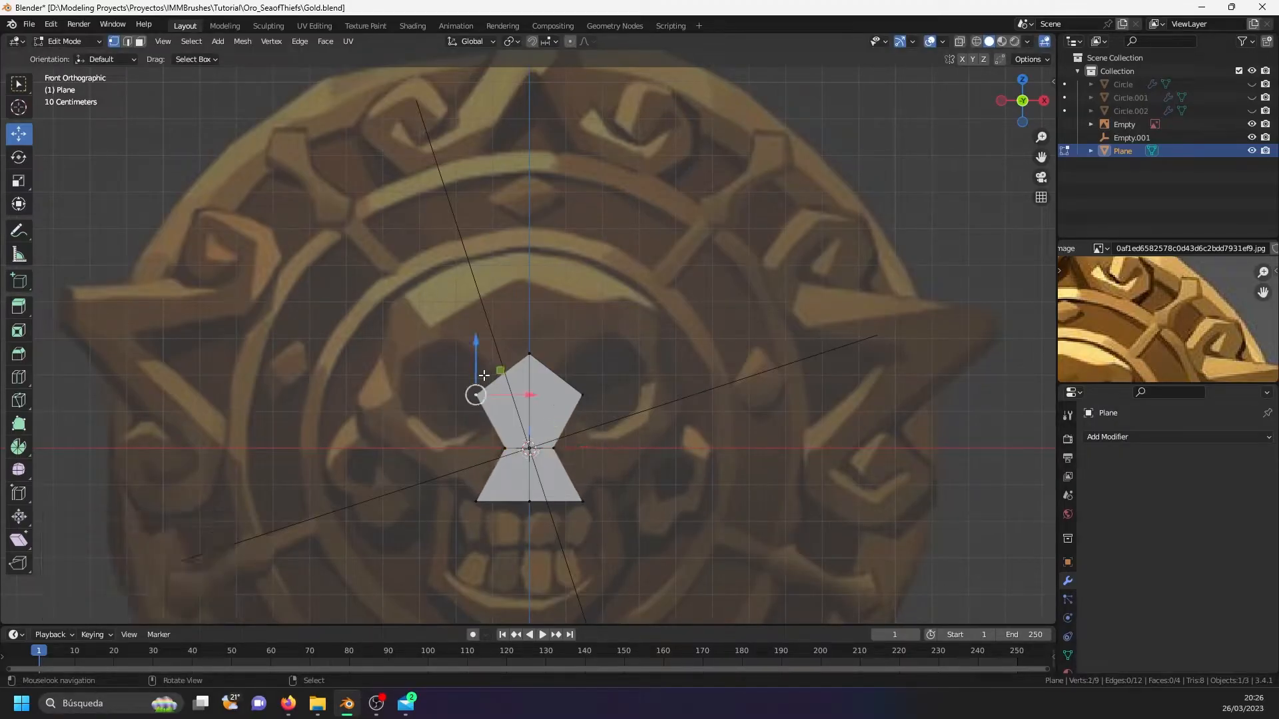
pyautogui.hotkey('alt', 'a')
pyautogui.press('b')
pyautogui.moveTo(431, 293); pyautogui.dragTo(594, 389)
pyautogui.press('b')
pyautogui.moveTo(445, 528); pyautogui.dragTo(687, 475)
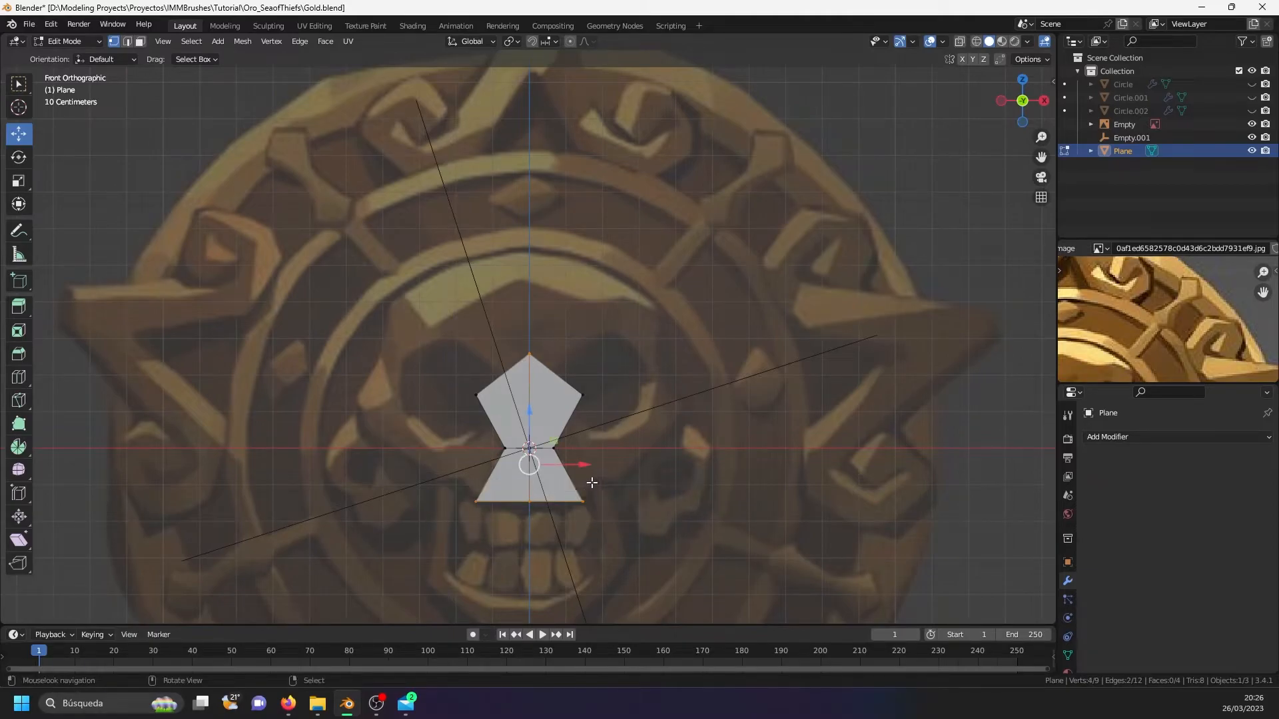
pyautogui.press('x')
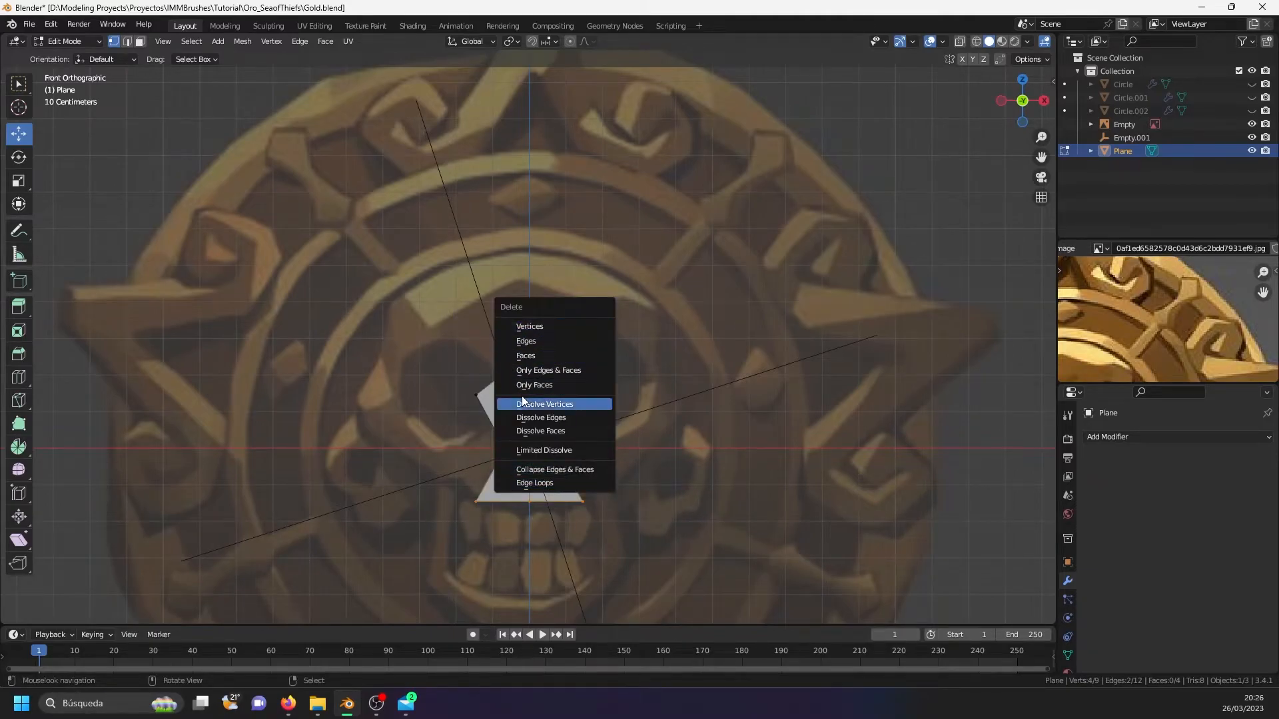
pyautogui.click(542, 325)
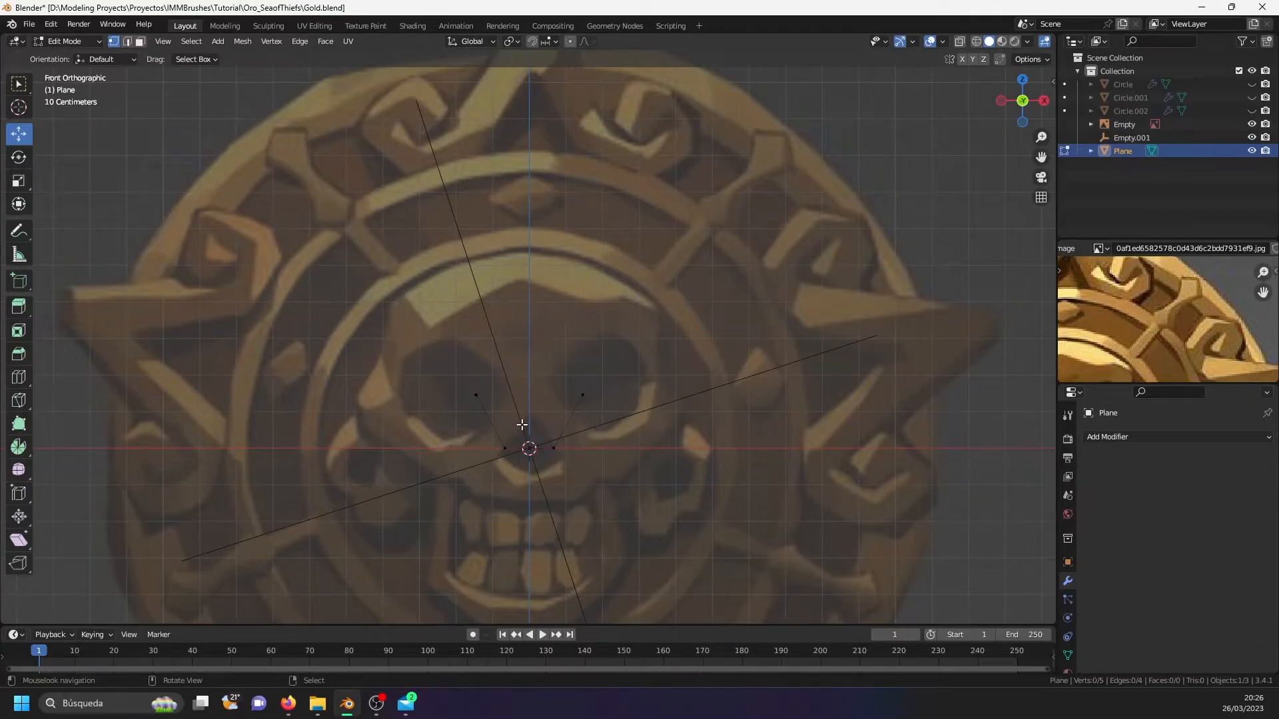
pyautogui.hotkey('ctrl', 'z')
# - Delete the bottom row of vertices so only the upper pentagon is left
pyautogui.click(490, 494)
pyautogui.keyDown('alt'); pyautogui.click(500, 499); pyautogui.keyUp('alt')
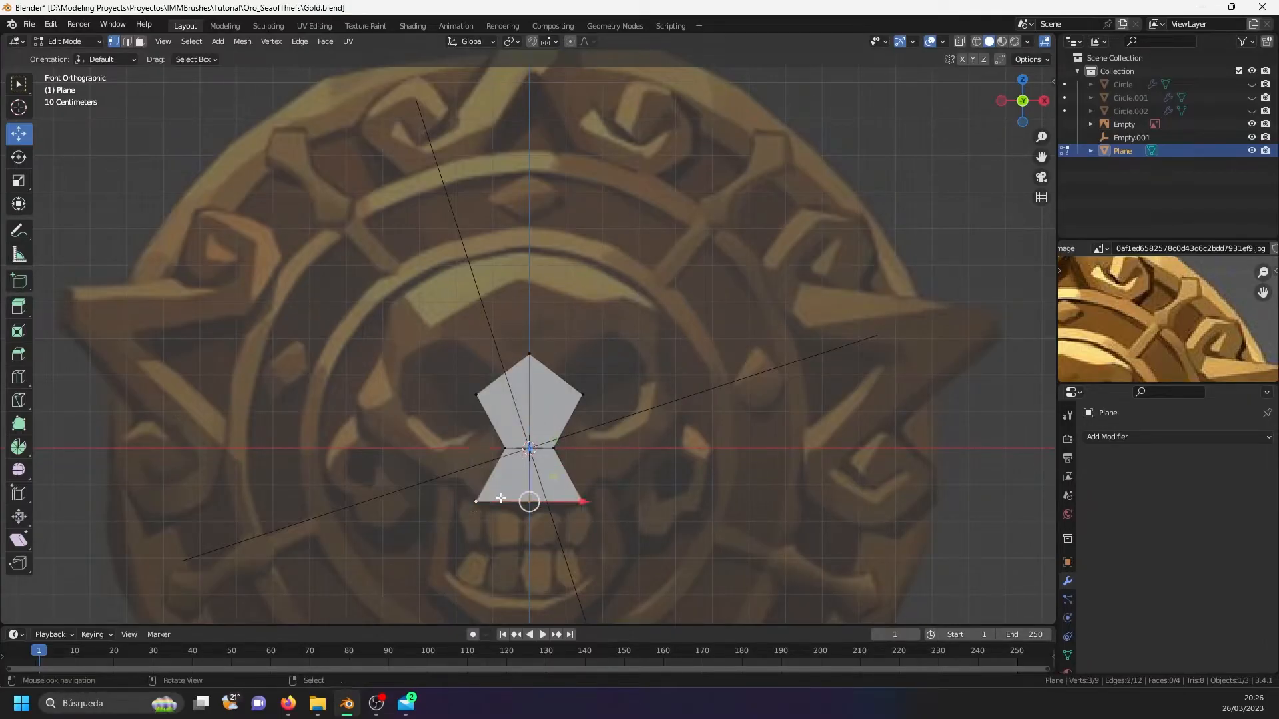
pyautogui.press('x')
pyautogui.click(485, 494)
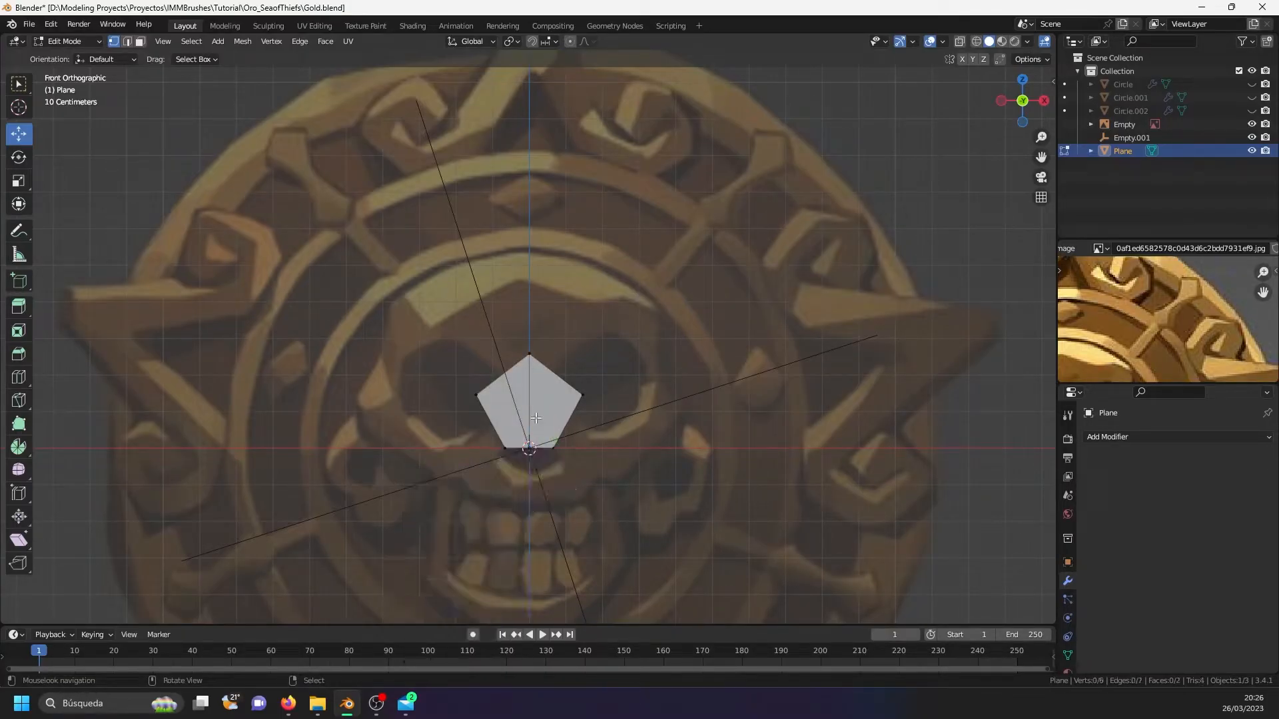
# - Move the entire pentagon up about 0.36 m along Z
pyautogui.press('l')
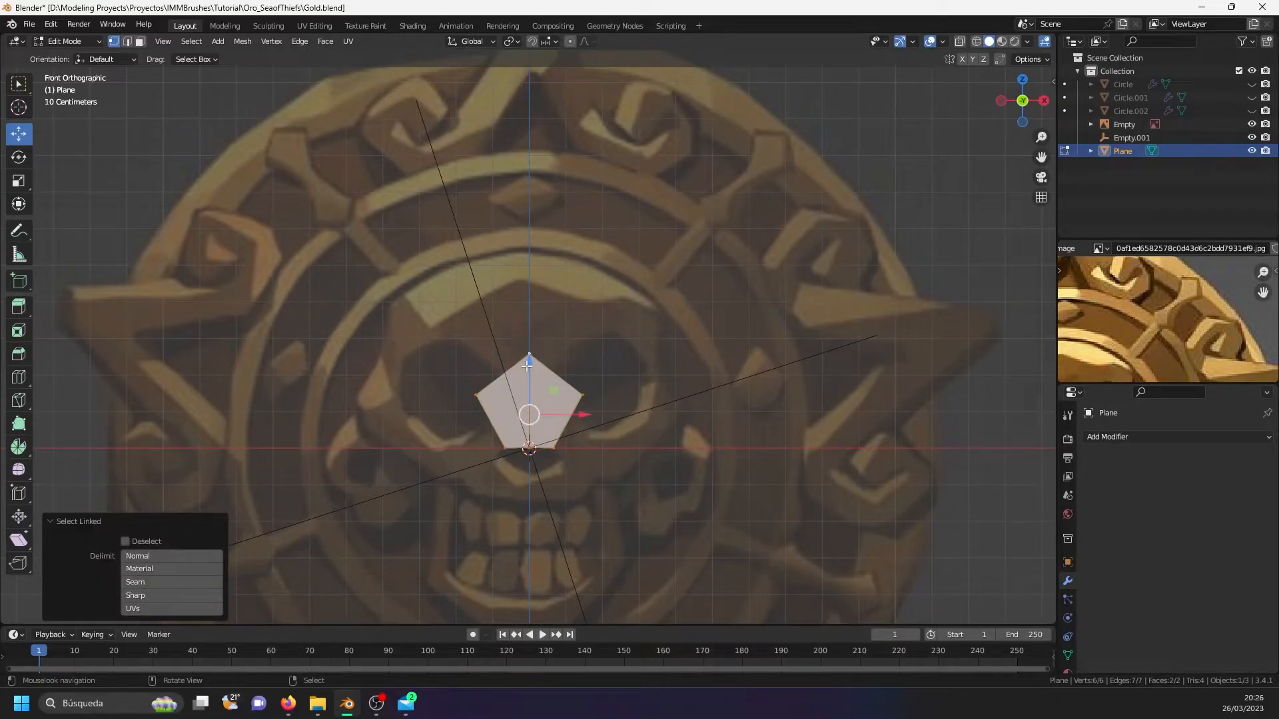
pyautogui.press('g')
pyautogui.moveTo(535, 234); pyautogui.dragTo(535, 233)
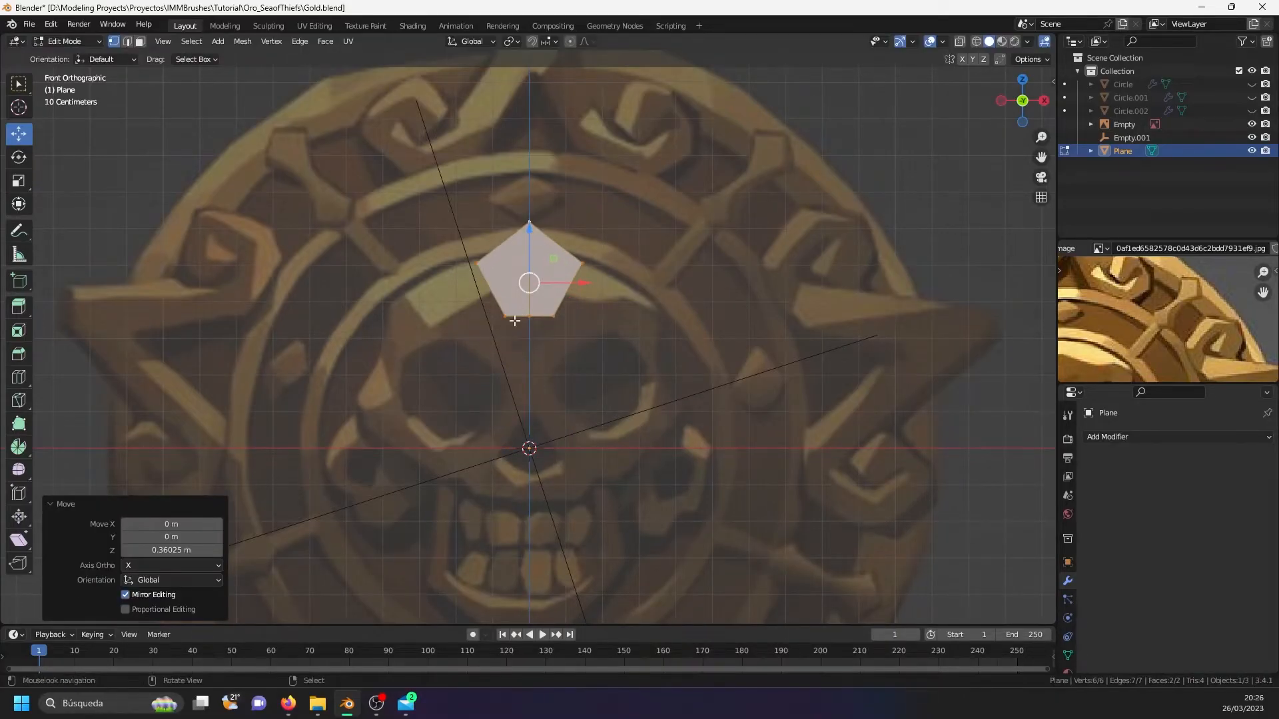
# - Extrude the pentagon's bottom edge down along Z to the coin's centre as a straight shaft
pyautogui.rightClick(502, 321)
pyautogui.keyDown('ctrl'); pyautogui.rightClick(545, 320); pyautogui.keyUp('ctrl')
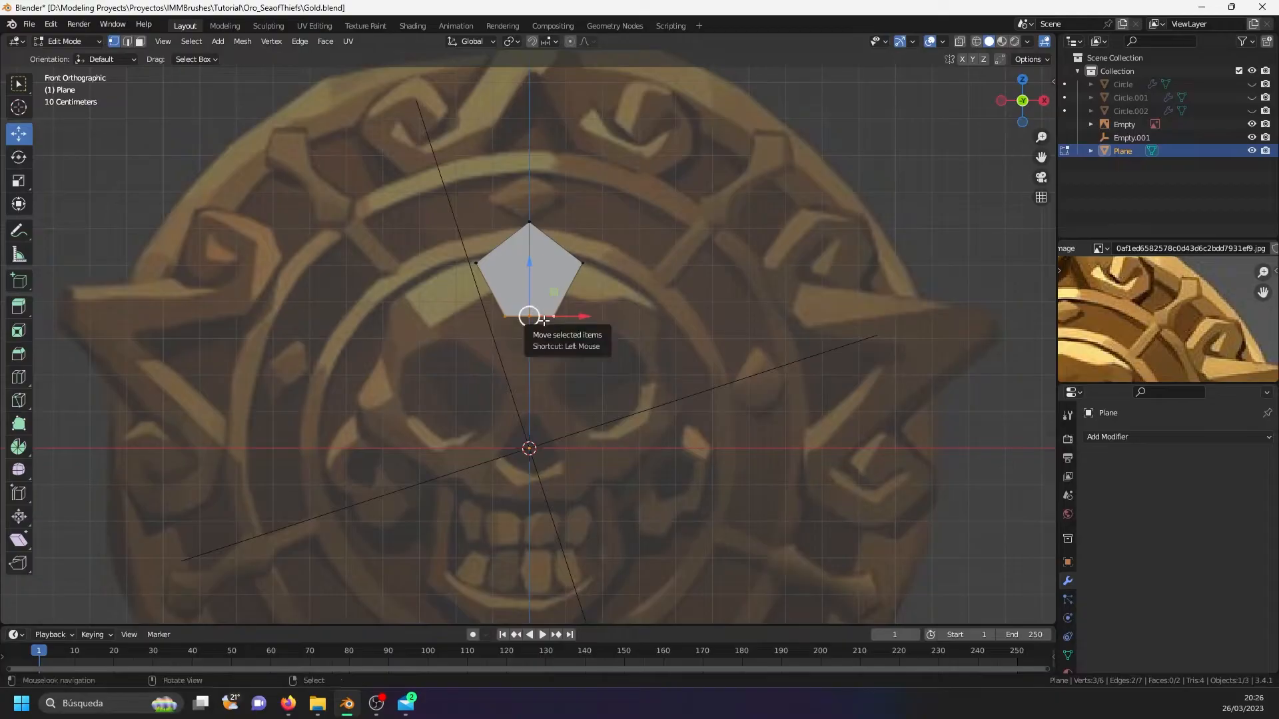
pyautogui.press('e')
pyautogui.rightClick(536, 320)
pyautogui.moveTo(532, 271); pyautogui.dragTo(535, 399)
# - Symmetrize the whole mesh in the +Z to -Z direction
pyautogui.press('a')
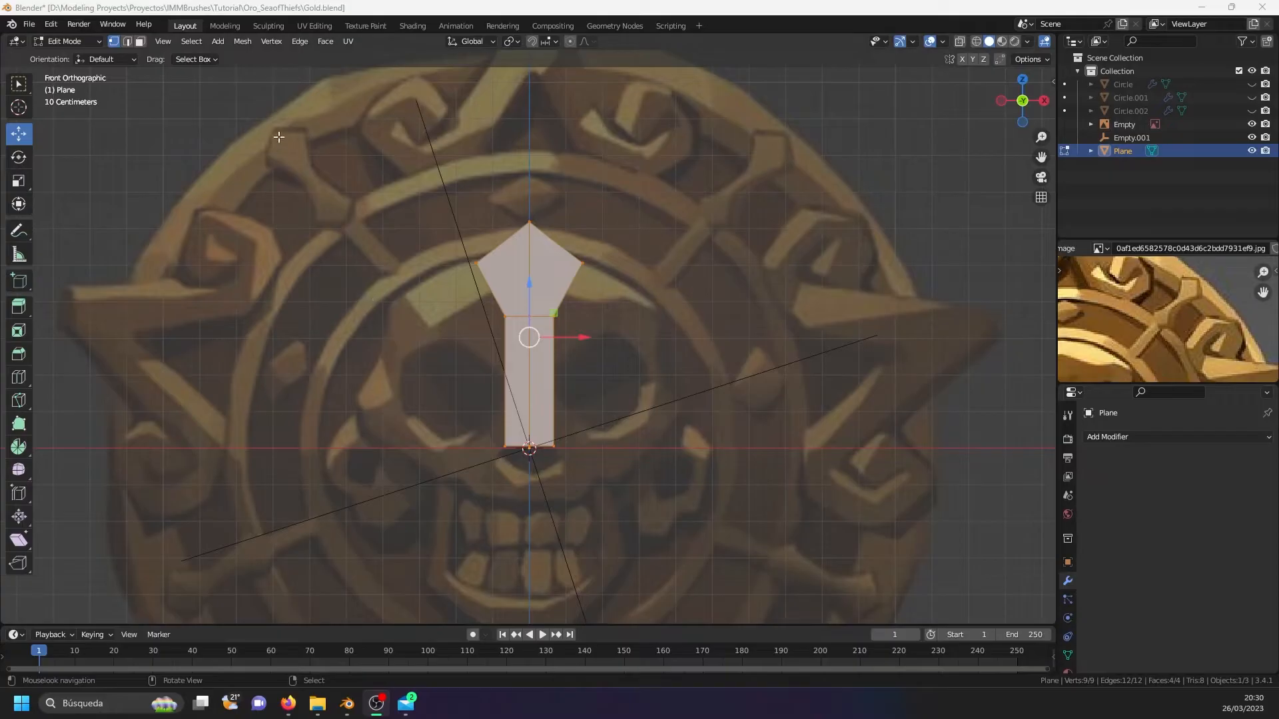
pyautogui.click(242, 41)
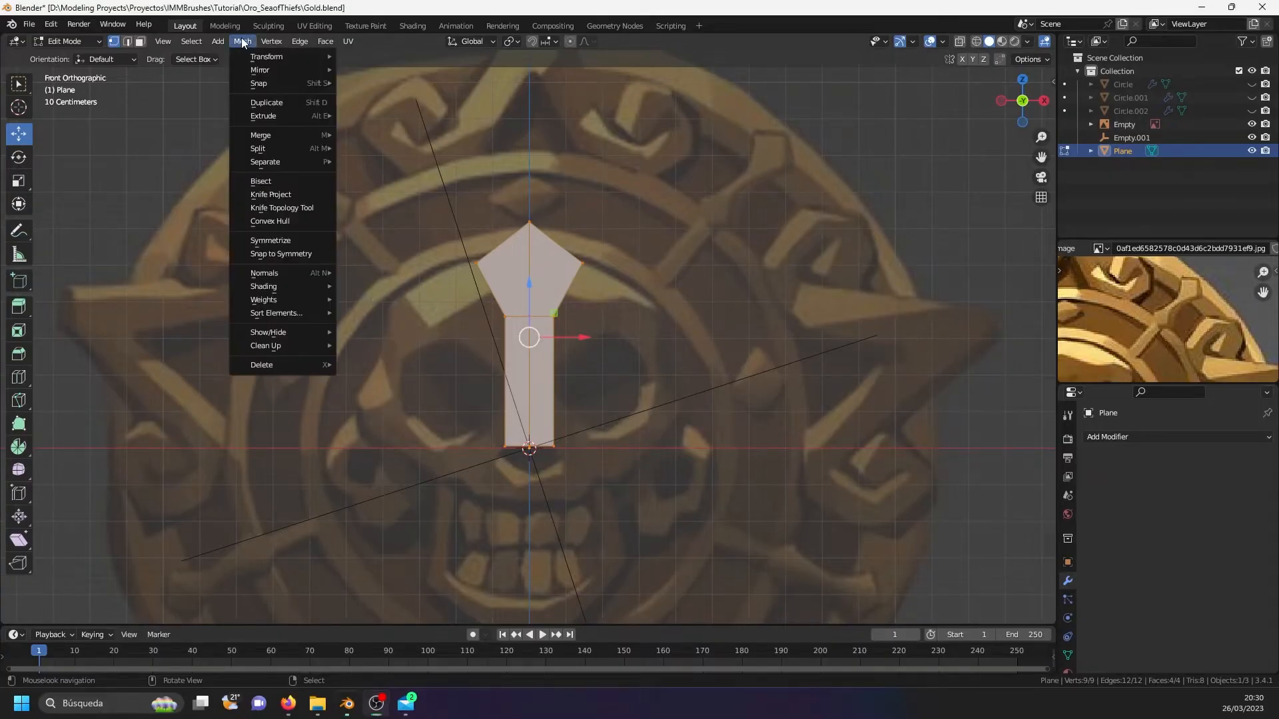
pyautogui.click(265, 244)
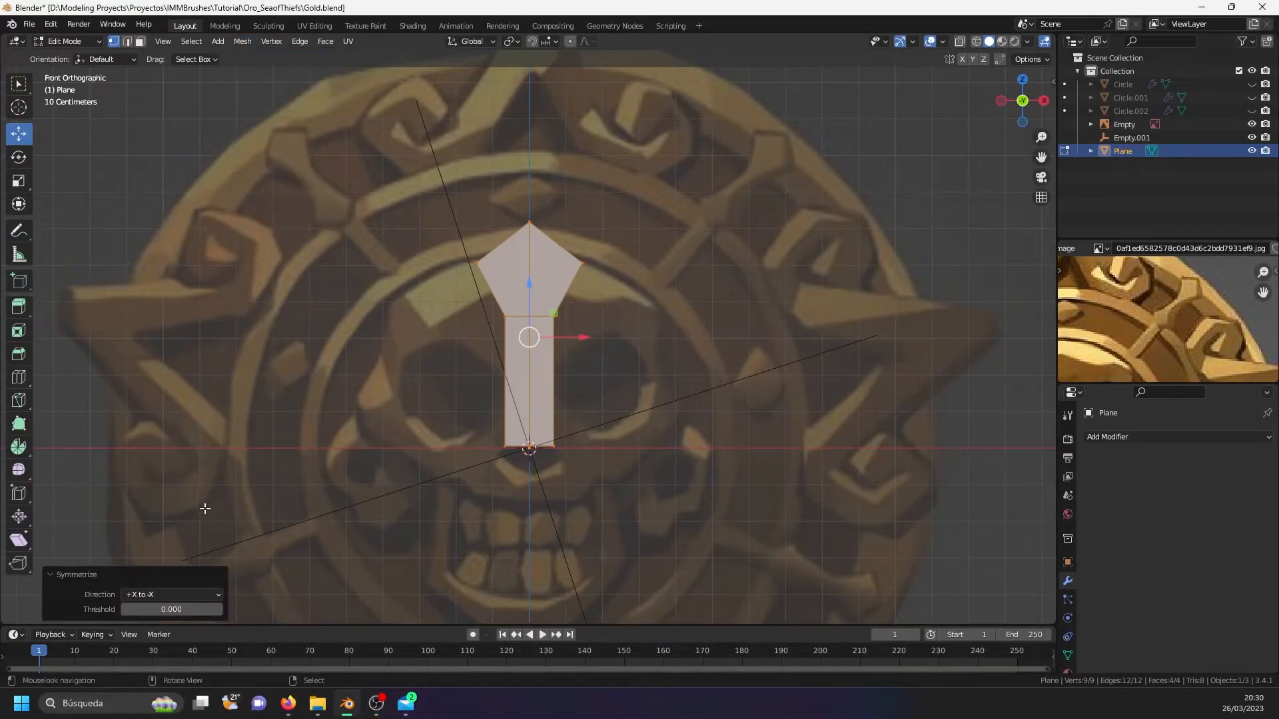
pyautogui.click(165, 589)
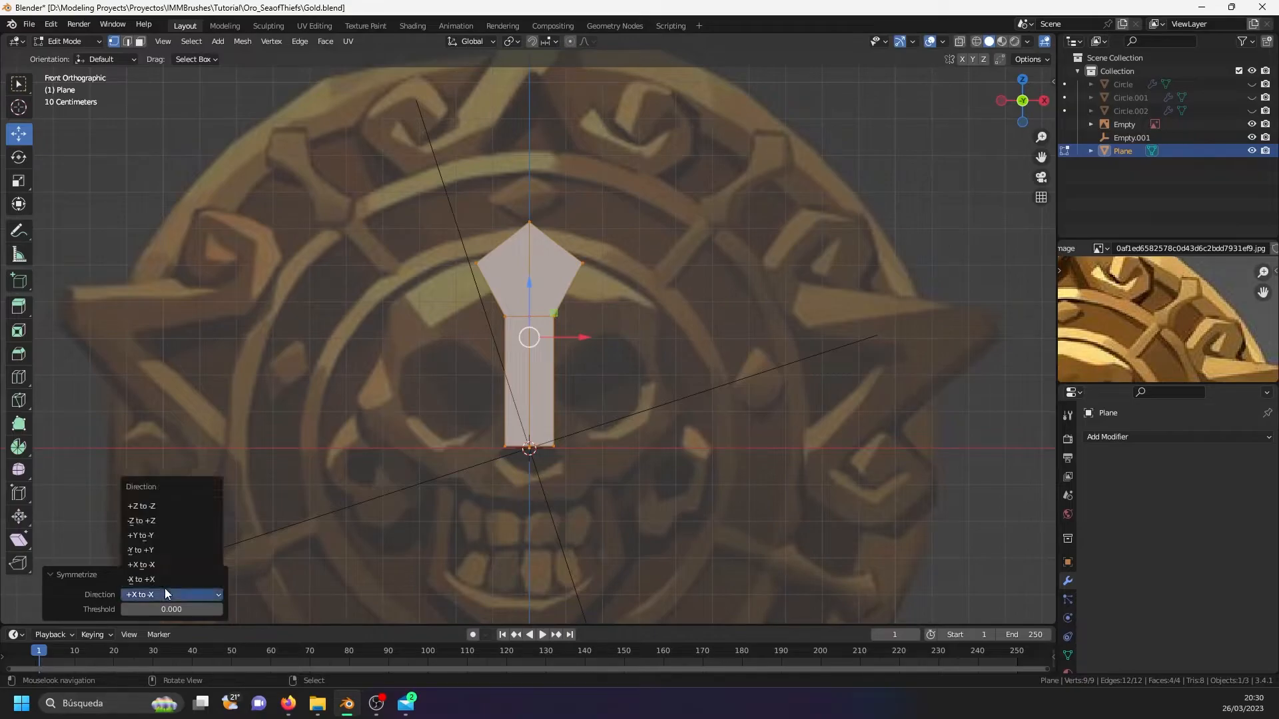
pyautogui.click(182, 505)
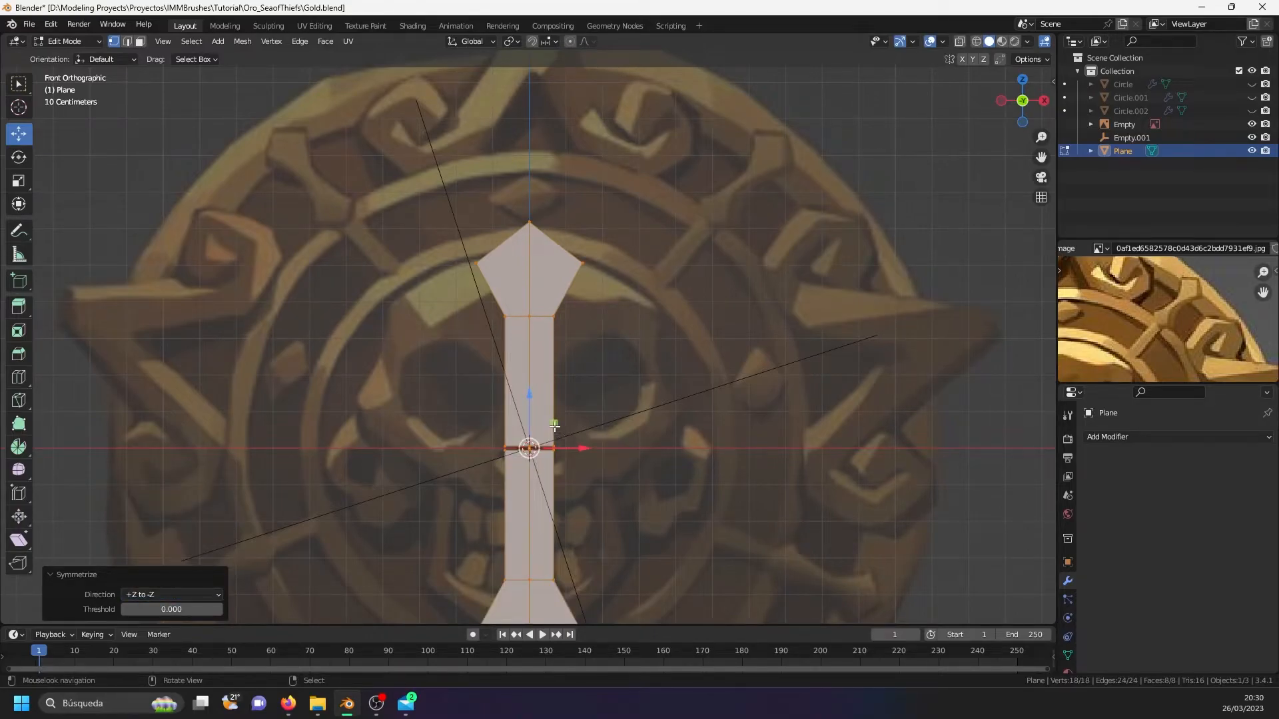
# - Lower the upper half along Z until its shaft crosses the centre line, and delete the separate mirrored lower half
pyautogui.click(549, 314)
pyautogui.press('l')
pyautogui.moveTo(525, 285); pyautogui.dragTo(526, 318)
pyautogui.click(538, 592)
pyautogui.press('l')
pyautogui.press('x')
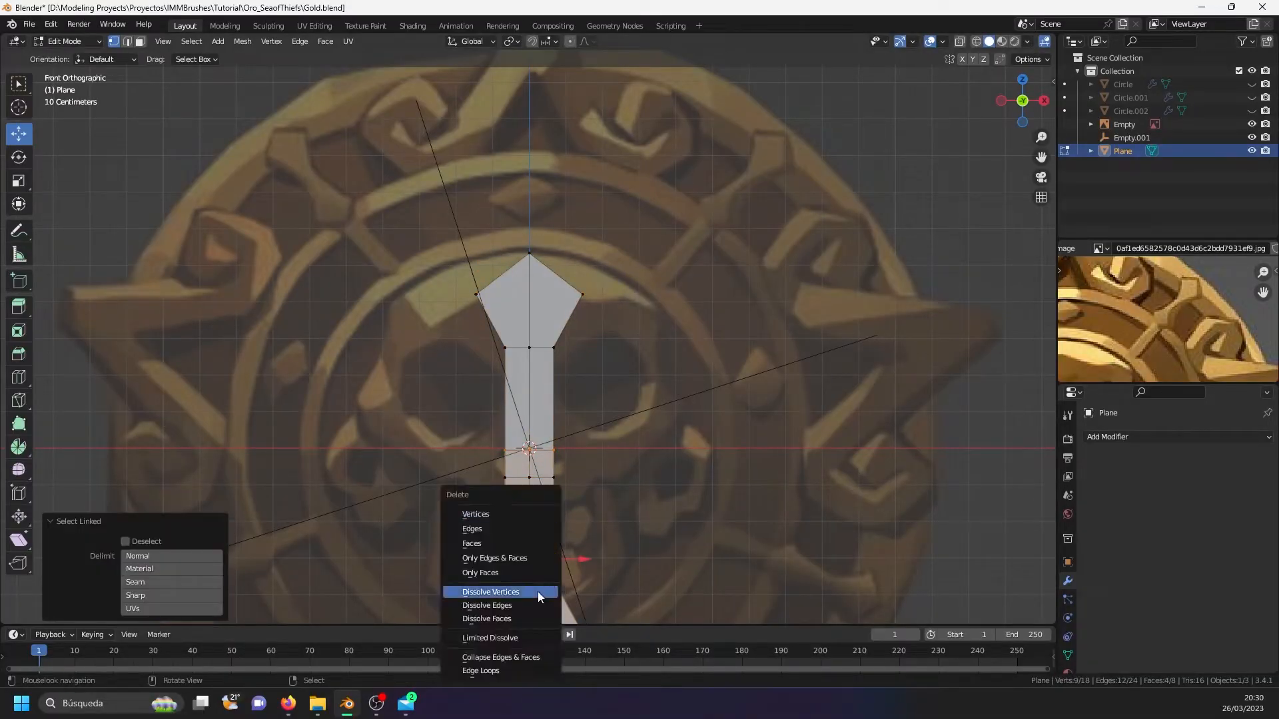
pyautogui.click(514, 514)
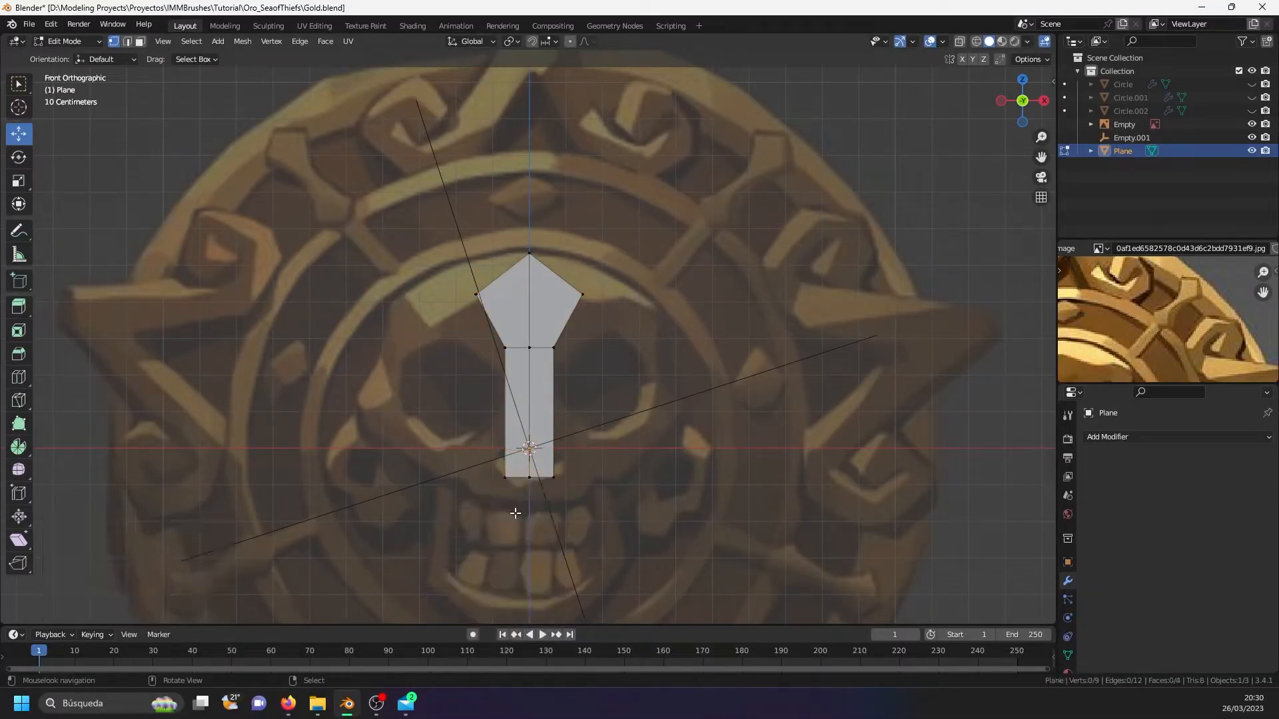
# - Symmetrize all of the lowered mesh again from +Z to -Z to get a connected double-headed bar
pyautogui.click(249, 43)
pyautogui.click(301, 241)
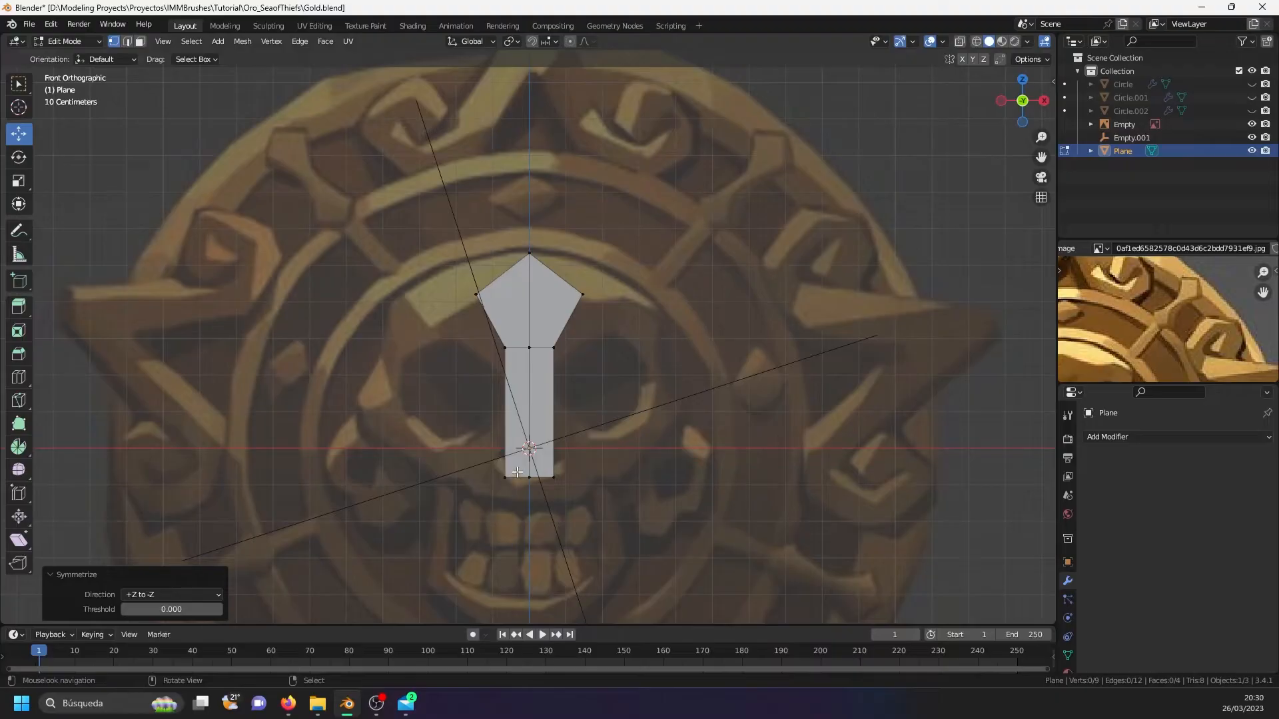
pyautogui.press('a')
pyautogui.click(251, 42)
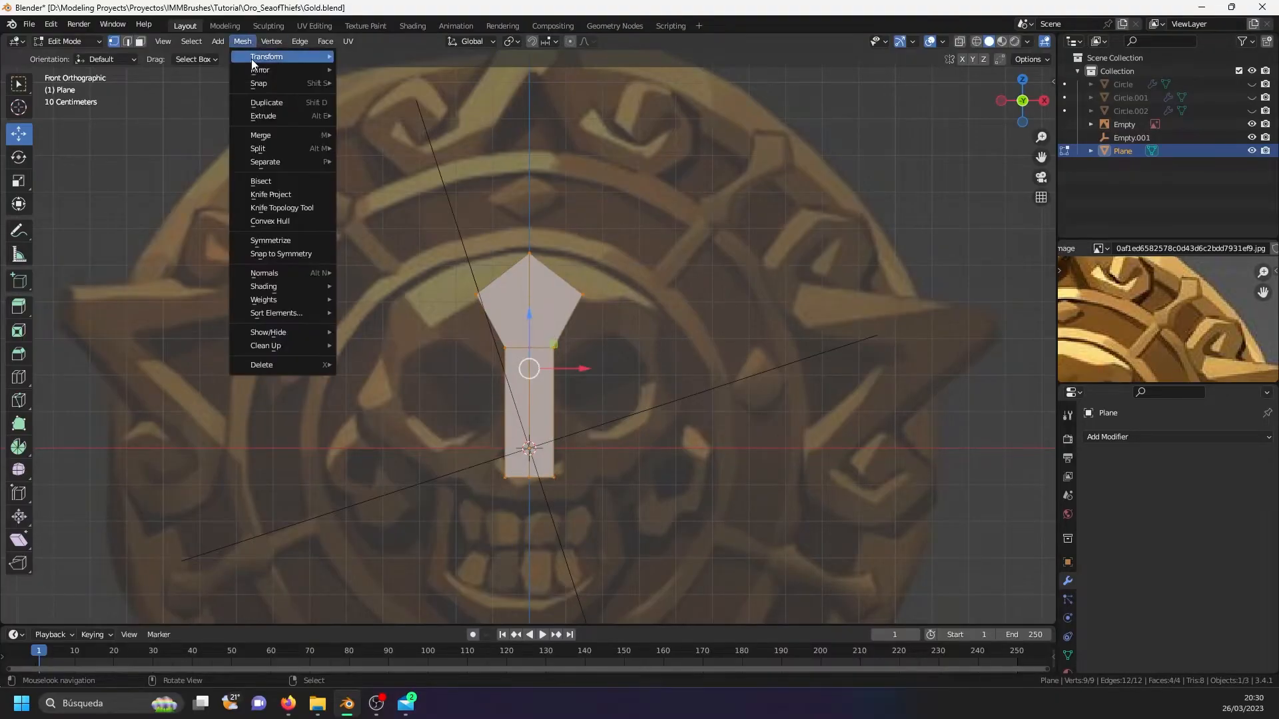
pyautogui.click(293, 240)
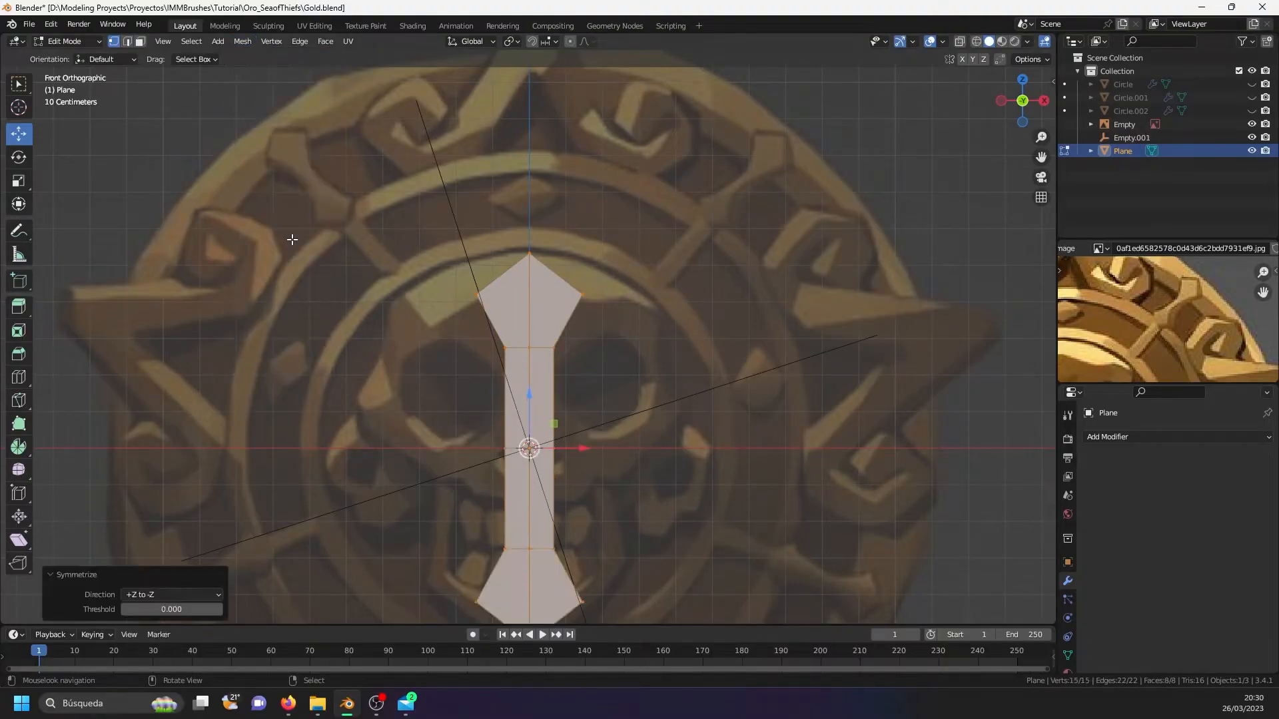
# - Shorten the bar by moving its upper head down about 0.158 m along Z with Z mirror editing enabled
pyautogui.keyDown('shift'); pyautogui.moveTo(563, 359); pyautogui.dragTo(560, 336, button='middle'); pyautogui.keyUp('shift')
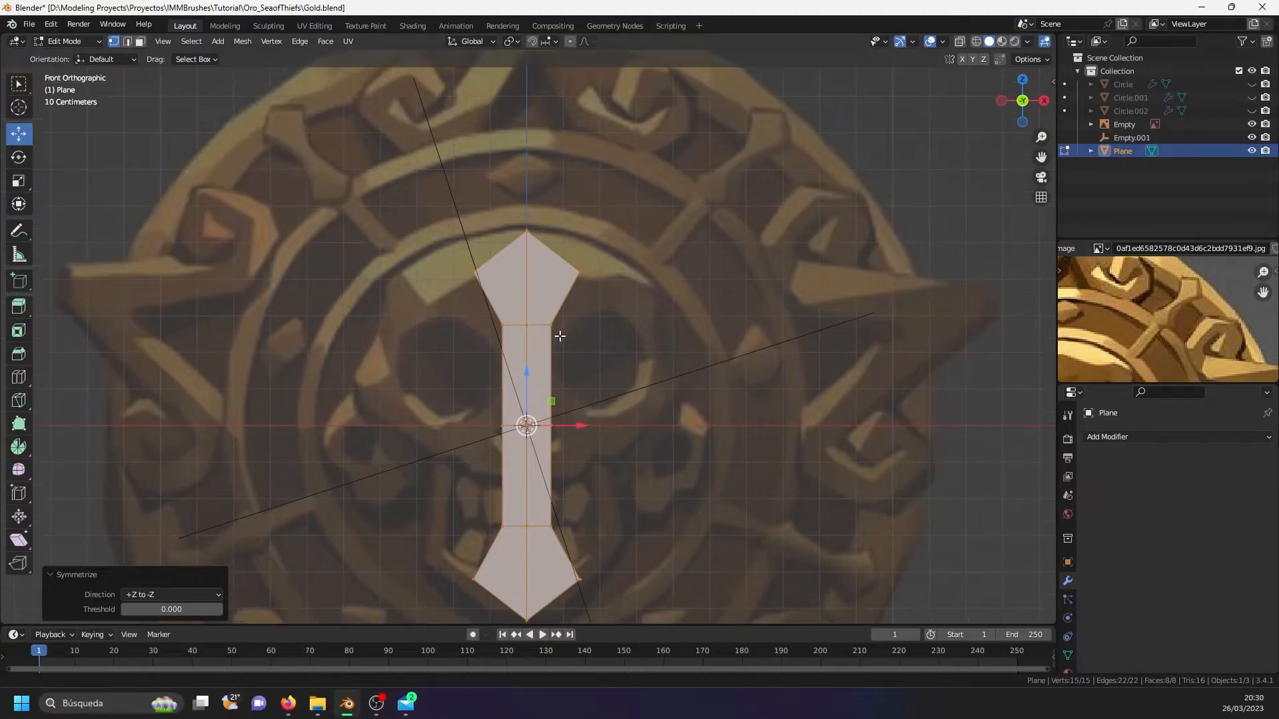
pyautogui.hotkey('alt', 'a')
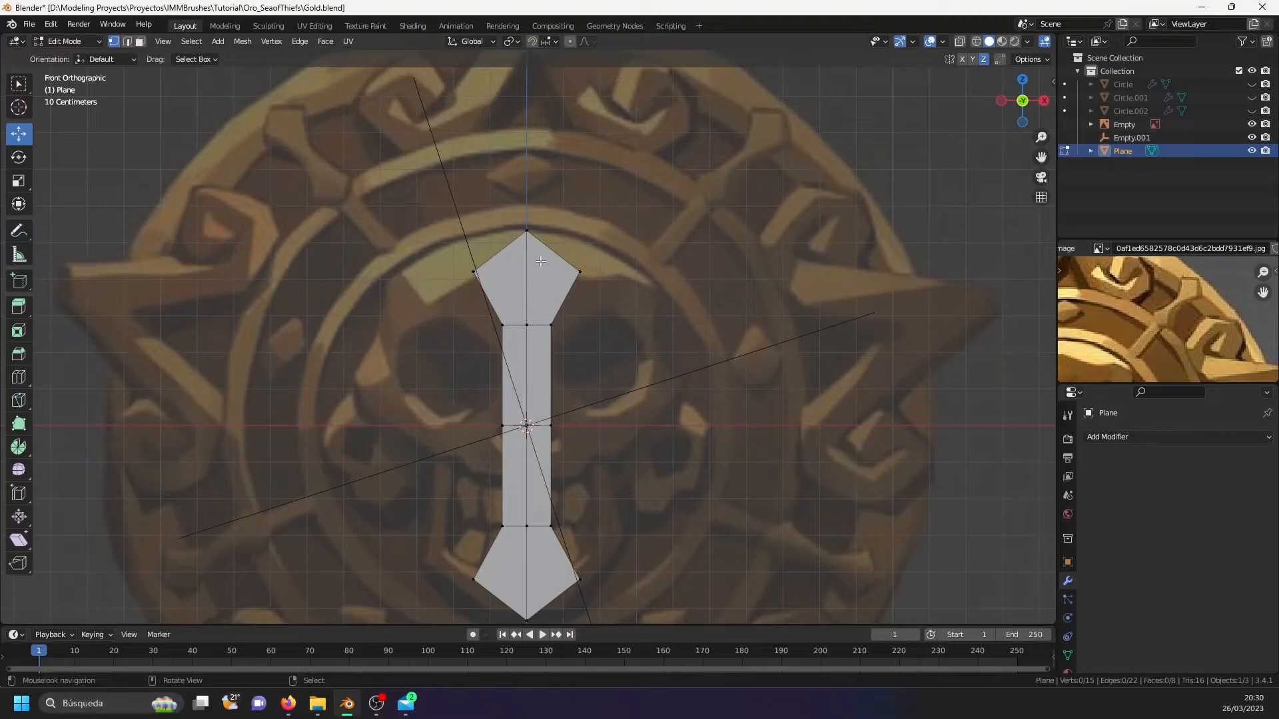
pyautogui.moveTo(428, 168); pyautogui.dragTo(649, 360)
pyautogui.moveTo(529, 237); pyautogui.dragTo(526, 297)
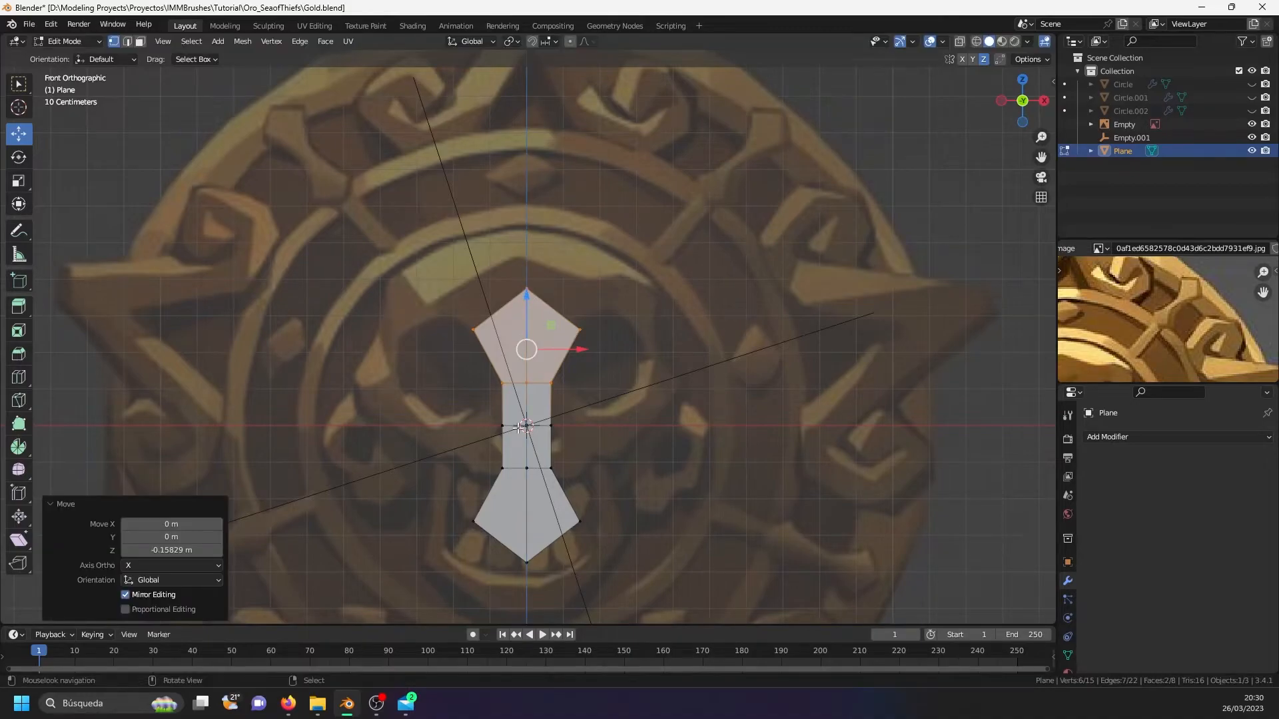
# - Taper the bar's middle by scaling its centre row of vertices to about 0.72
pyautogui.scroll(2, 519, 435)
pyautogui.keyDown('alt'); pyautogui.click(512, 424); pyautogui.keyUp('alt')
pyautogui.scroll(1, 548, 425)
pyautogui.scroll(1, 553, 424)
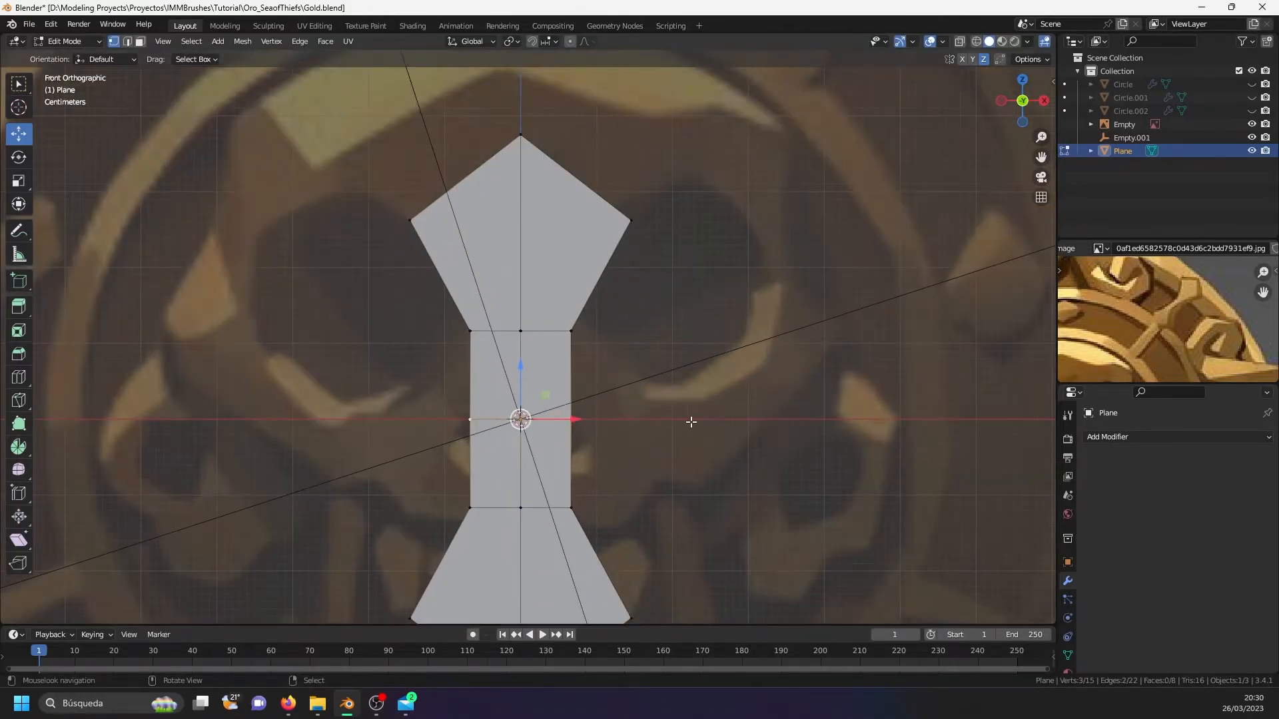
pyautogui.press('s')
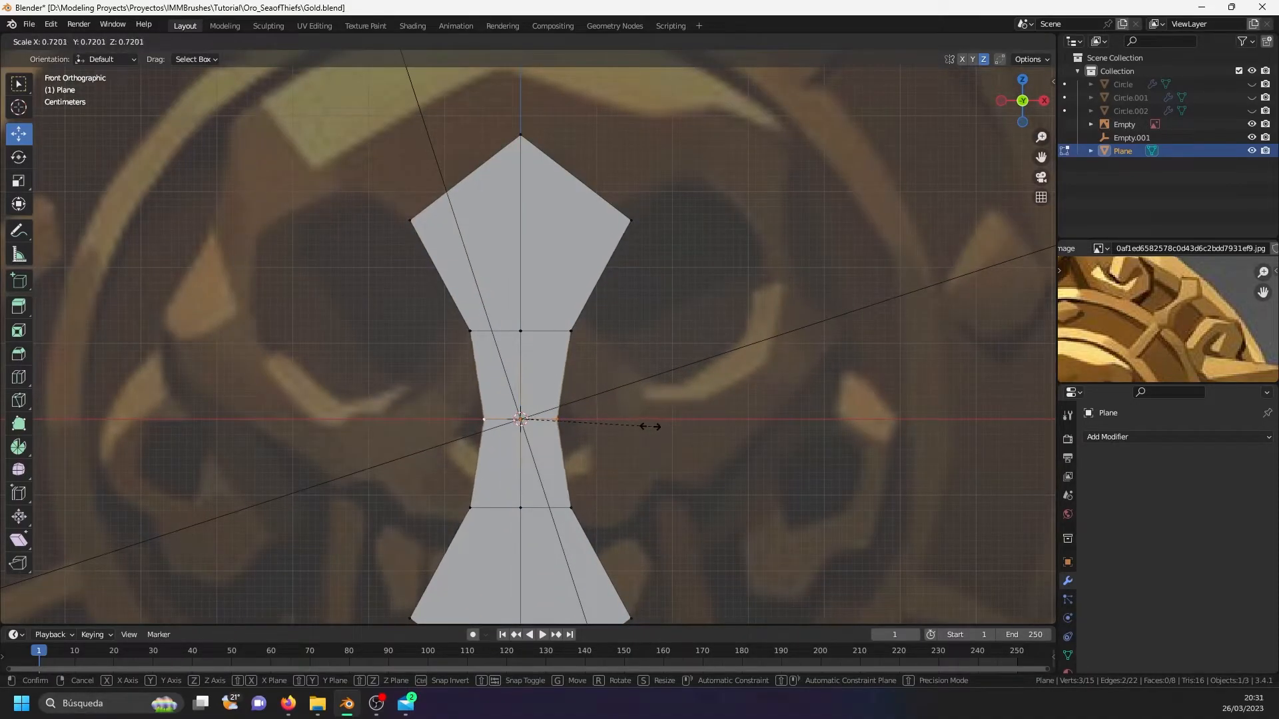
pyautogui.click(651, 425)
pyautogui.scroll(-1, 557, 409)
pyautogui.scroll(1, 558, 410)
pyautogui.hotkey('ctrl', 'b')
pyautogui.press('Escape')
pyautogui.scroll(-3, 529, 394)
# - Return to Object Mode and unhide Circle, Circle.001 and Circle.002 in the viewport
pyautogui.press('Tab')
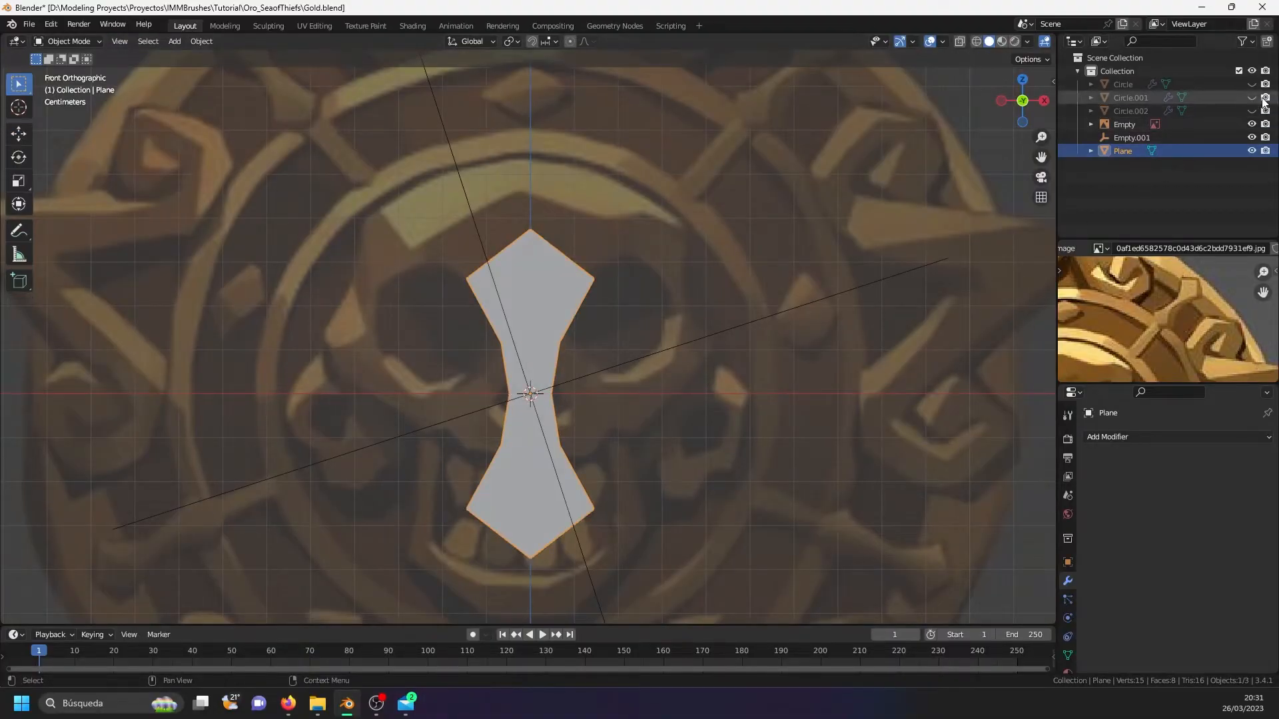
pyautogui.click(1252, 110)
pyautogui.click(1252, 98)
pyautogui.click(1252, 84)
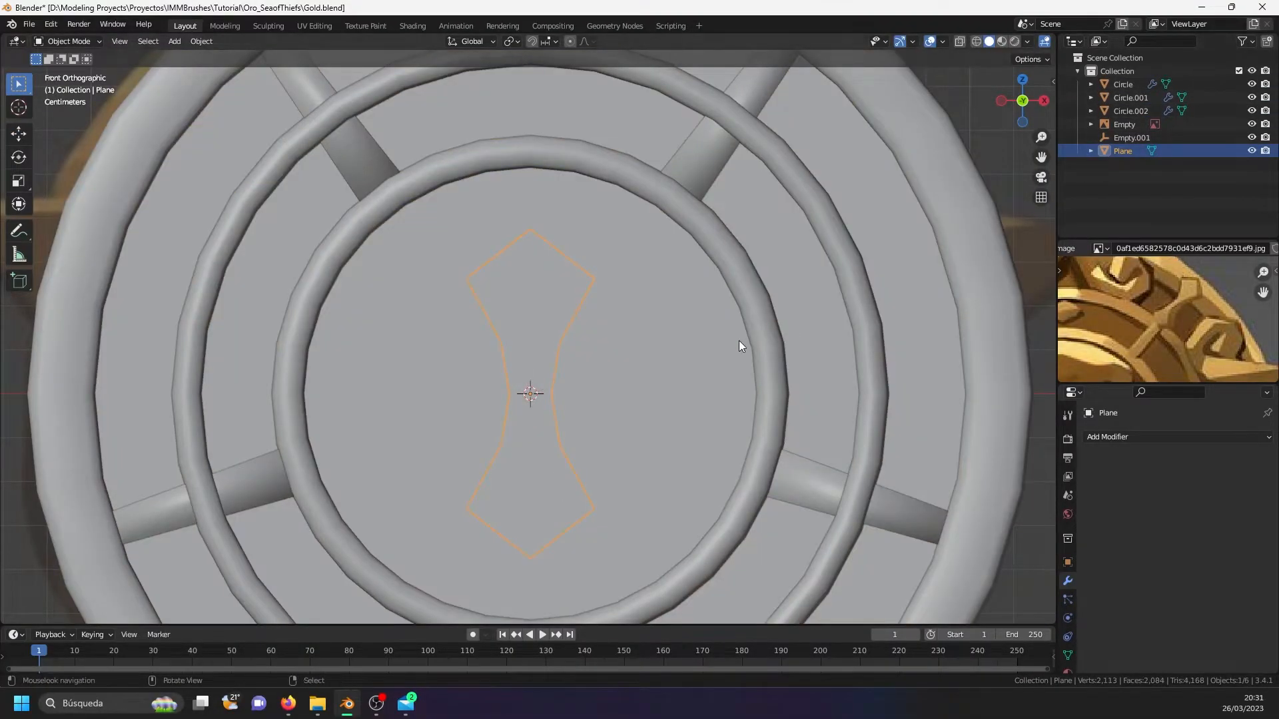
pyautogui.scroll(-2, 723, 344)
pyautogui.rightClick(611, 325)
pyautogui.rightClick(610, 325)
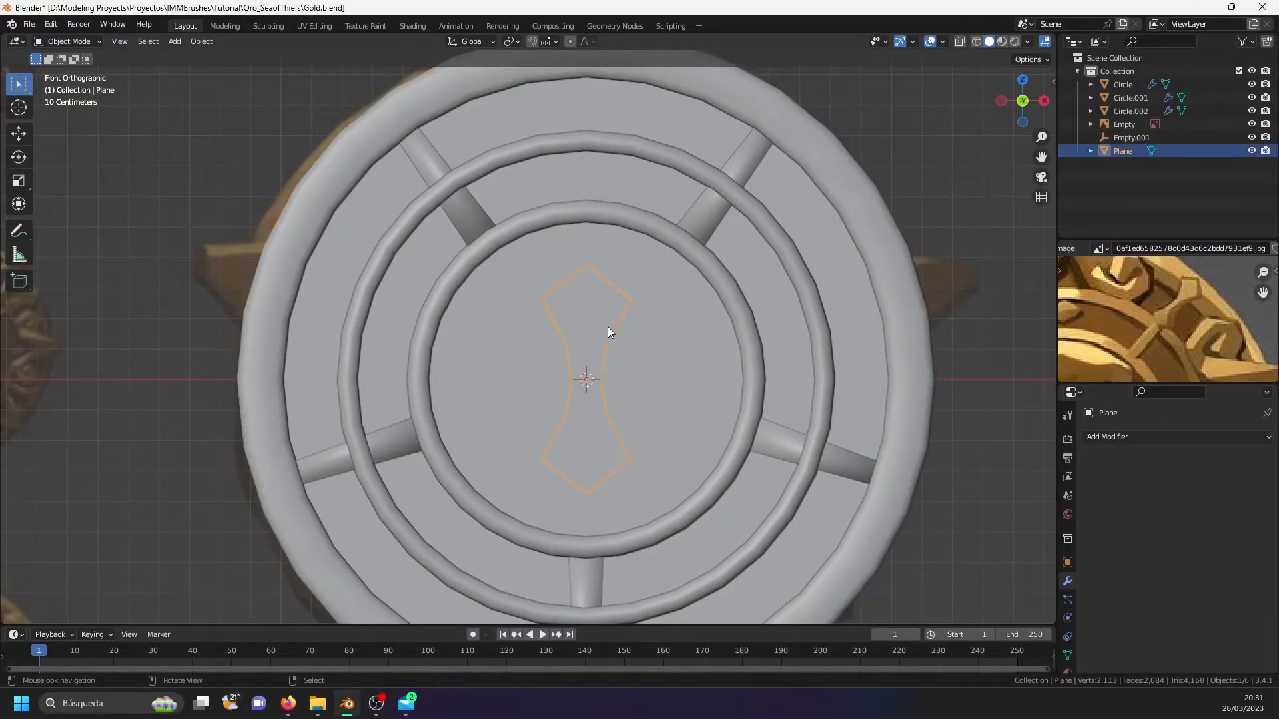
# - Switch to wireframe shading and move all of the bar's geometry up about 0.779 m along Z in Edit Mode
pyautogui.hotkey('shift', 'z')
pyautogui.keyDown('shift'); pyautogui.moveTo(640, 336); pyautogui.dragTo(601, 390, button='middle'); pyautogui.keyUp('shift')
pyautogui.press('Tab')
pyautogui.press('a')
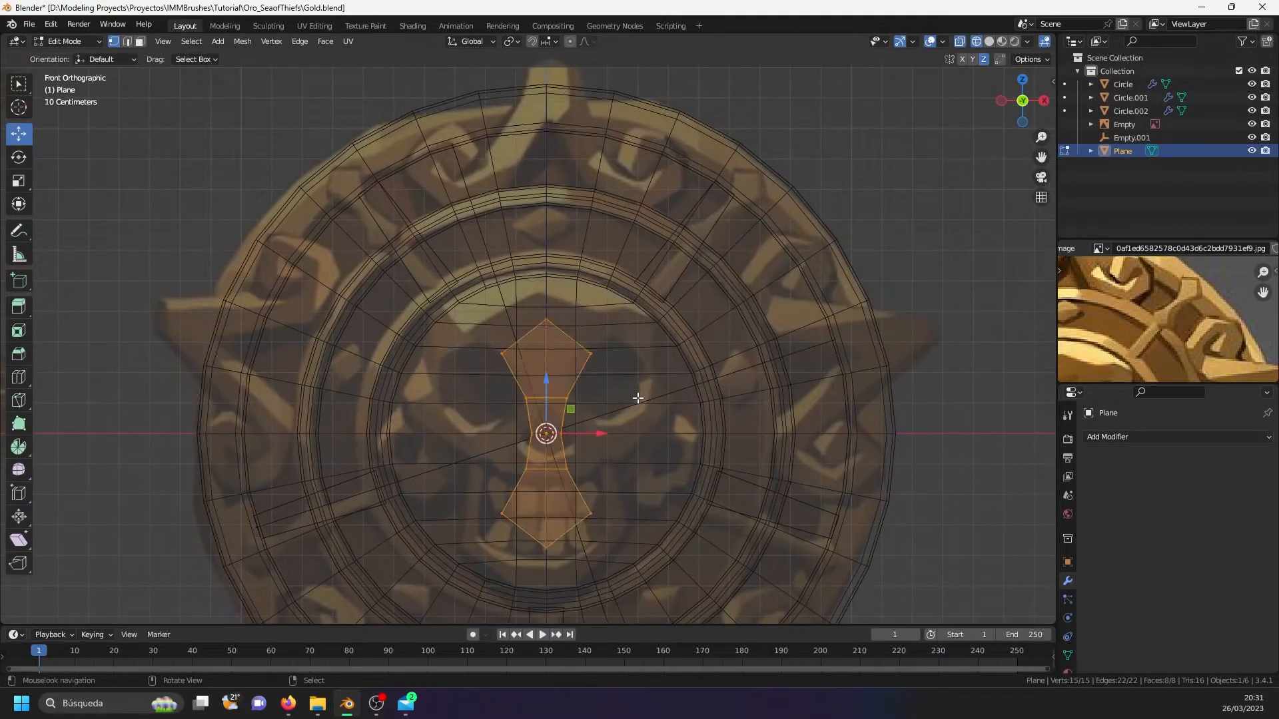
pyautogui.moveTo(544, 385); pyautogui.dragTo(572, 251)
pyautogui.hotkey('ctrl', 'z')
pyautogui.moveTo(545, 389); pyautogui.dragTo(575, 153)
# - Raise the bar another 0.129 m along Z and scale it uniformly to 0.405 between the coin's outer and middle rings
pyautogui.hotkey('shift', 'z')
pyautogui.keyDown('shift'); pyautogui.moveTo(565, 194); pyautogui.dragTo(553, 268, button='middle'); pyautogui.keyUp('shift')
pyautogui.hotkey('shift', 'z')
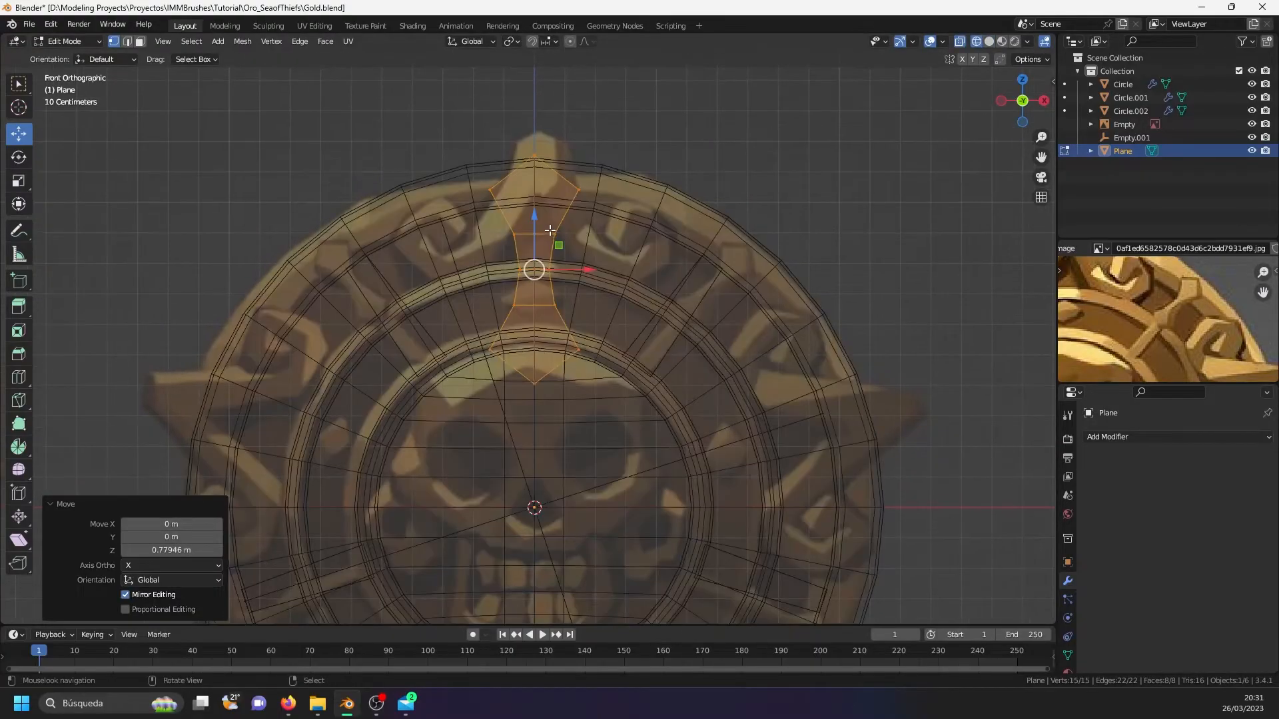
pyautogui.moveTo(538, 222); pyautogui.dragTo(539, 184)
pyautogui.scroll(4, 719, 262)
pyautogui.press('s')
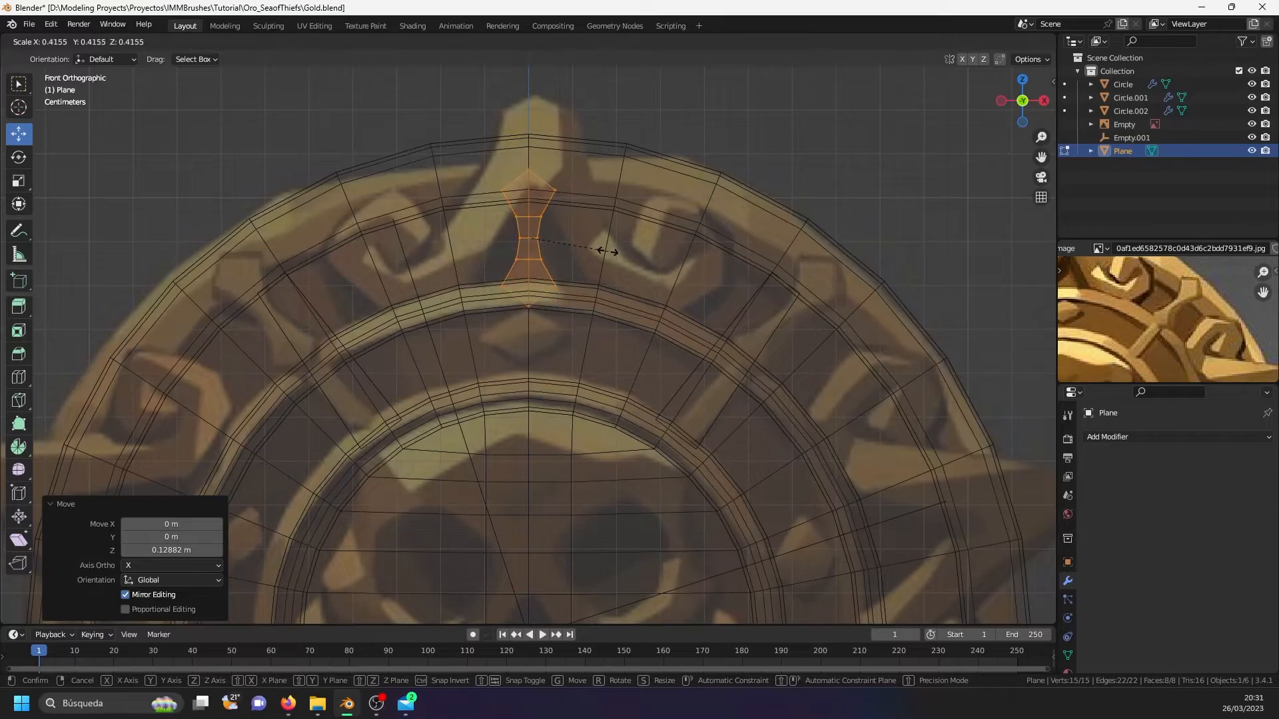
pyautogui.click(603, 243)
pyautogui.scroll(2, 478, 244)
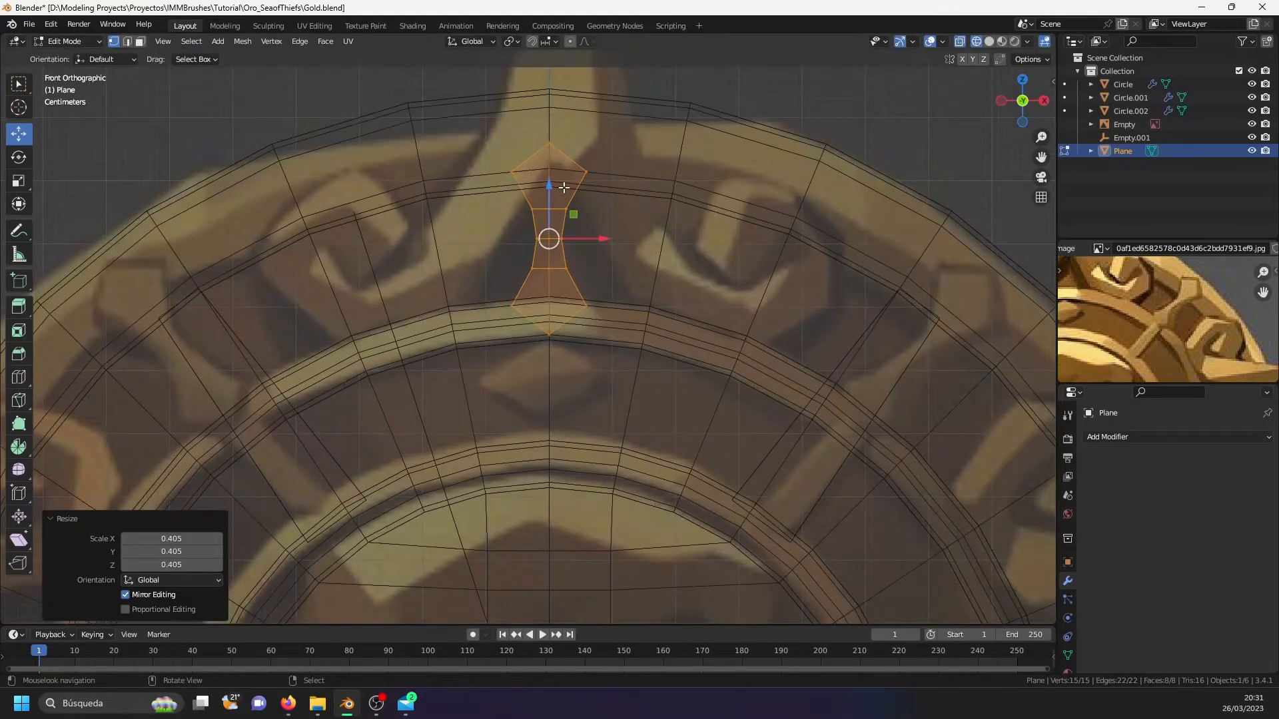
# - Switch to solid shading and move the bar about -0.154 m along Y, out in front of the coin's rings
pyautogui.hotkey('shift', 'z')
pyautogui.moveTo(491, 159); pyautogui.dragTo(538, 266, button='middle')
pyautogui.moveTo(606, 238); pyautogui.dragTo(510, 248)
pyautogui.press('KP_1')
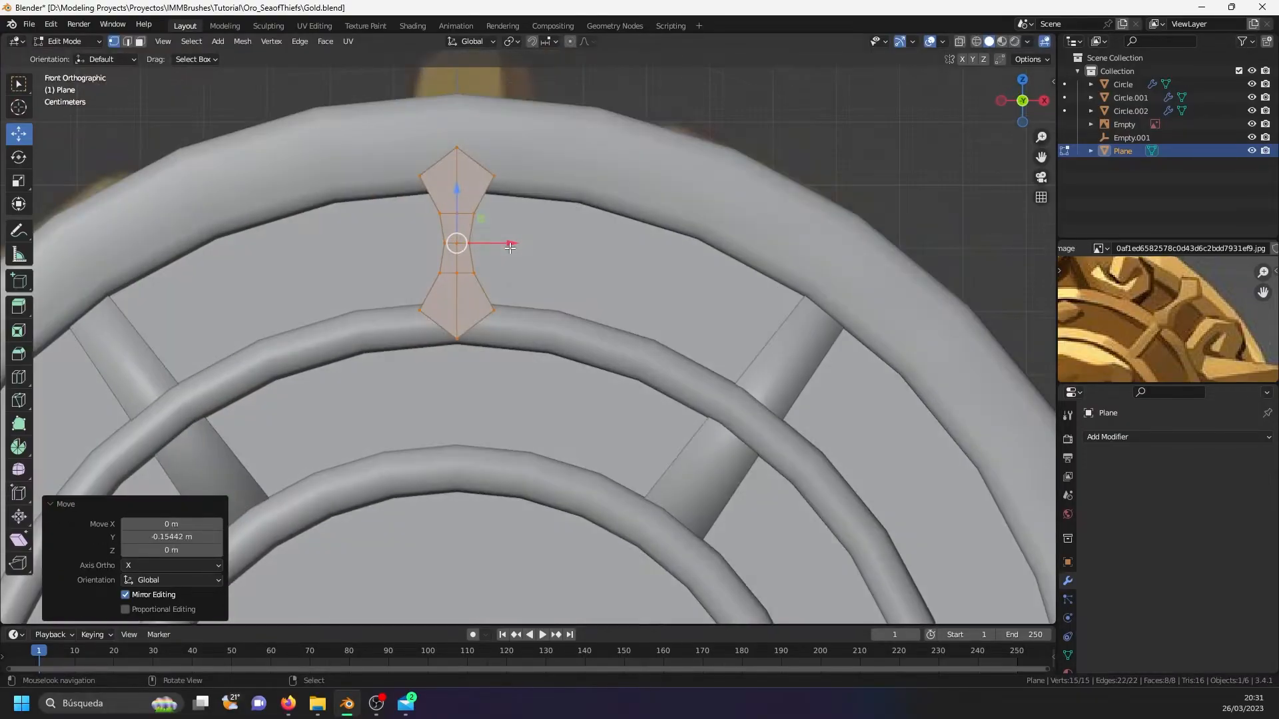
pyautogui.hotkey('shift', 'z')
pyautogui.keyDown('shift'); pyautogui.moveTo(449, 229); pyautogui.dragTo(493, 343, button='middle'); pyautogui.keyUp('shift')
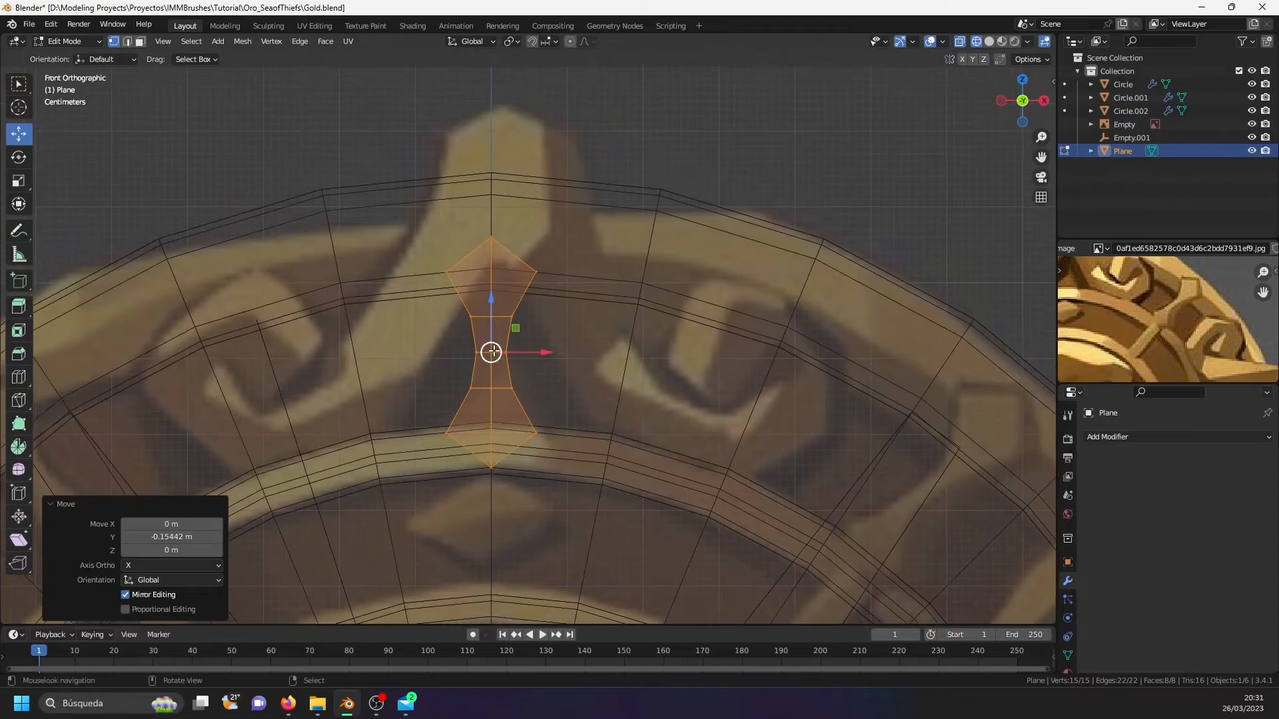
pyautogui.scroll(-1, 493, 343)
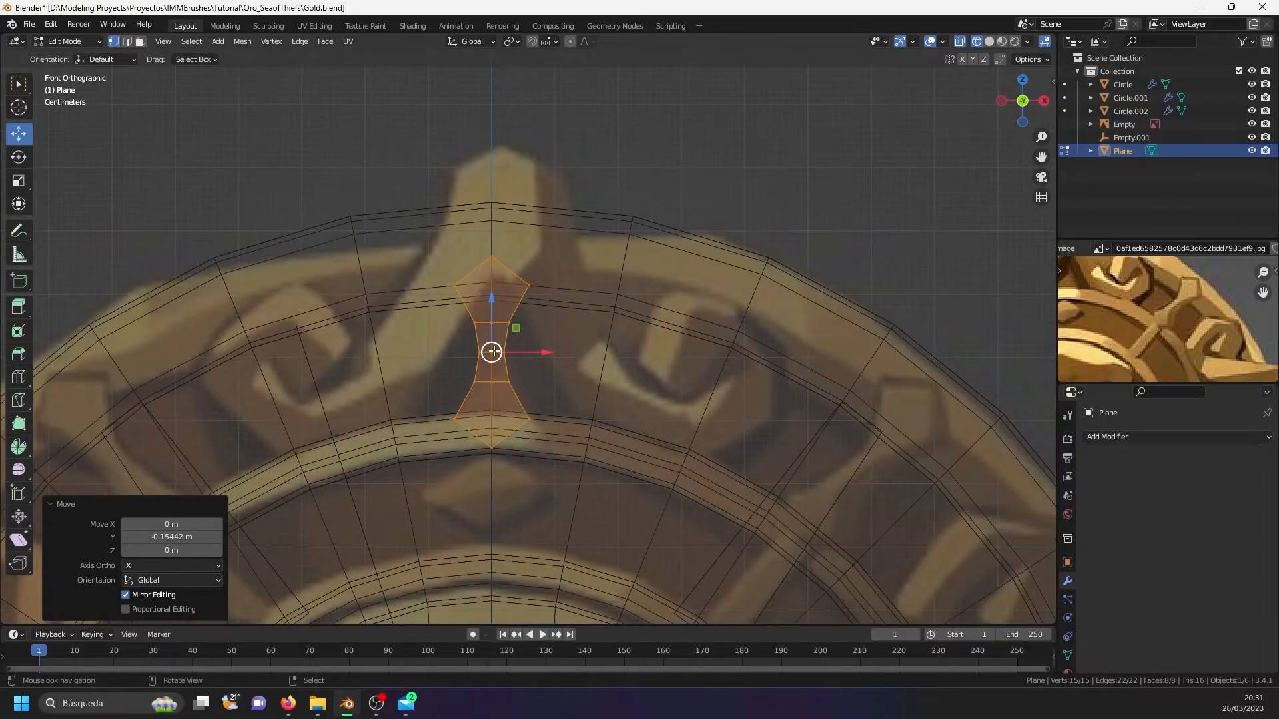
pyautogui.click(462, 293)
pyautogui.moveTo(437, 256); pyautogui.dragTo(562, 363)
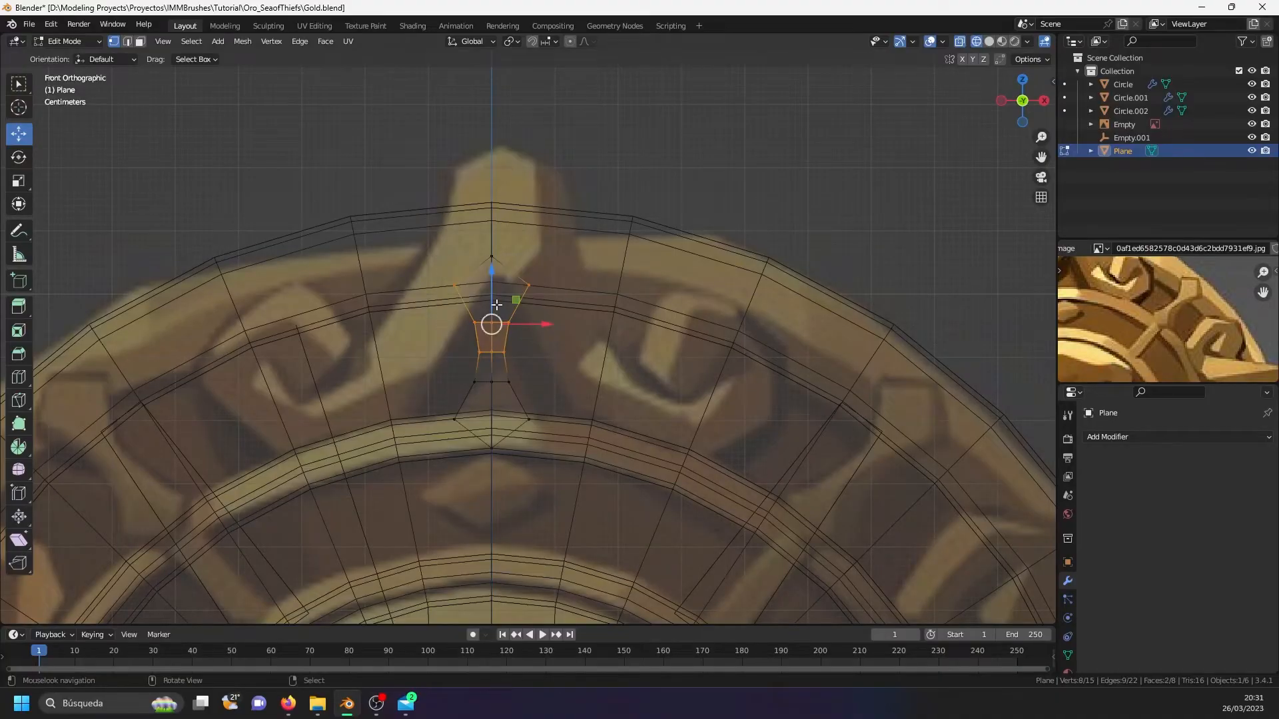
pyautogui.click(591, 332)
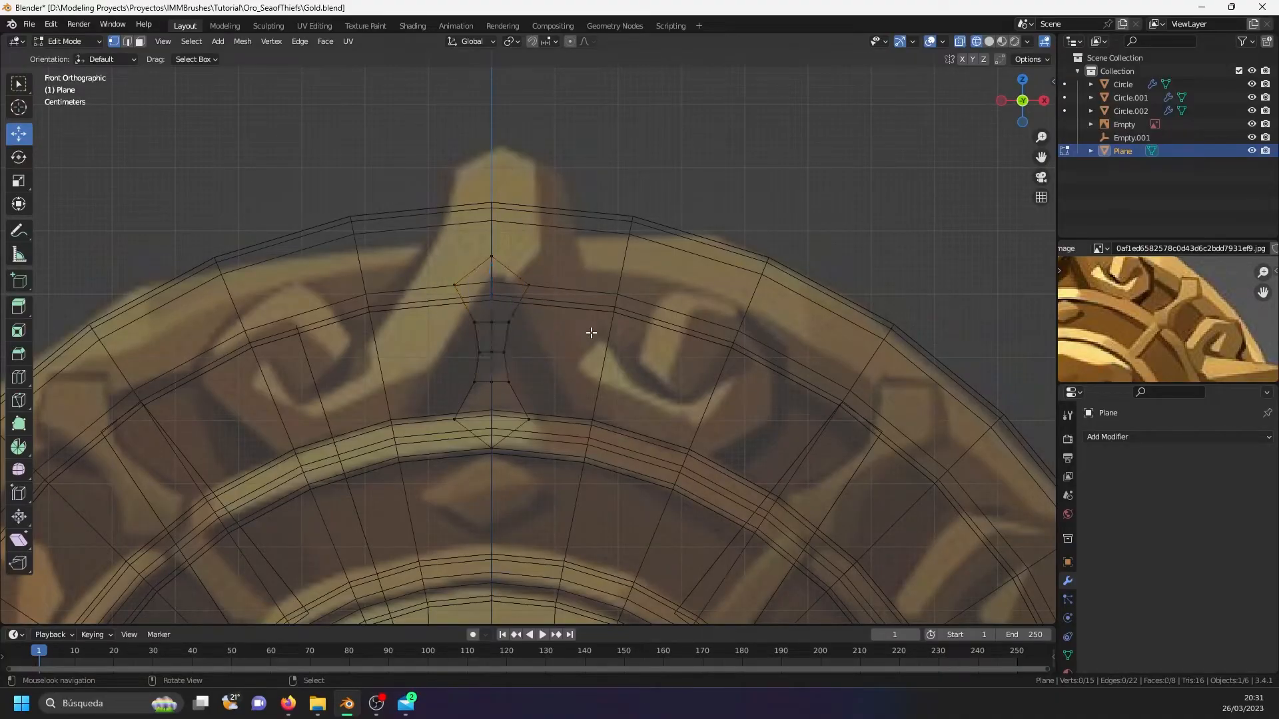
# - Select all of the bar's geometry in solid shading and shift it about 0.006 m along Y against the rings
pyautogui.hotkey('shift', 'z')
pyautogui.press('a')
pyautogui.moveTo(530, 353)
pyautogui.mouseDown(button='middle')
pyautogui.moveTo(443, 379)
pyautogui.moveTo(526, 351)
pyautogui.mouseUp(button='middle')
pyautogui.moveTo(561, 342); pyautogui.dragTo(573, 340)
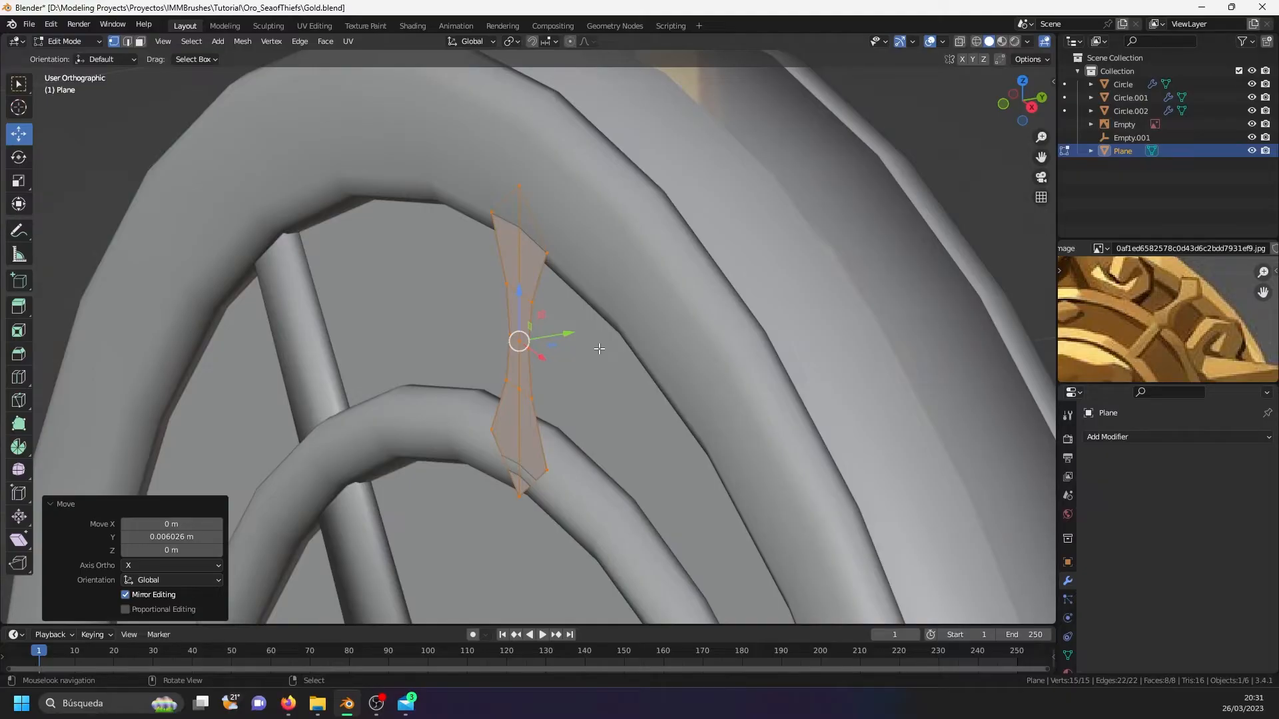
# - Extrude the bar's faces and move the extruded front about -0.022 m along Y to give the bar thickness
pyautogui.press('e')
pyautogui.rightClick(599, 349)
pyautogui.moveTo(563, 330); pyautogui.dragTo(540, 333)
# - Try insetting the bar's extruded front face with a uniform scale of about 0.848
pyautogui.press('s')
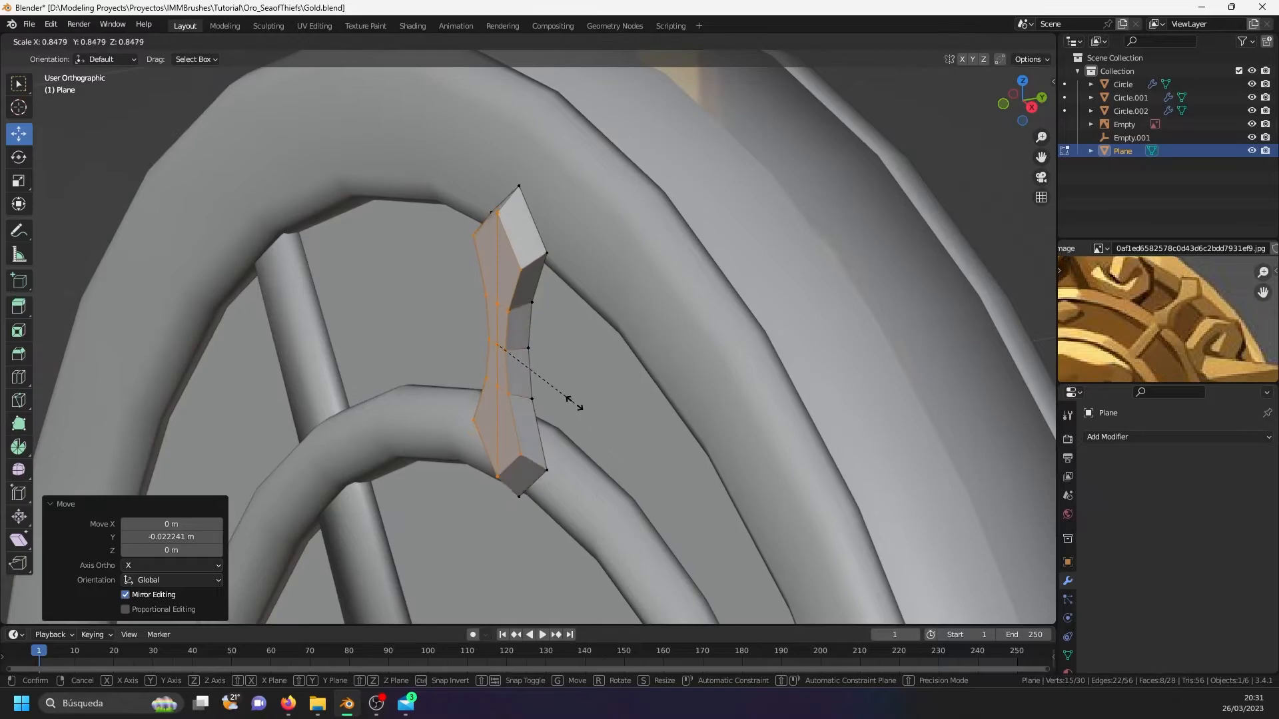
pyautogui.click(574, 403)
pyautogui.press('KP_1')
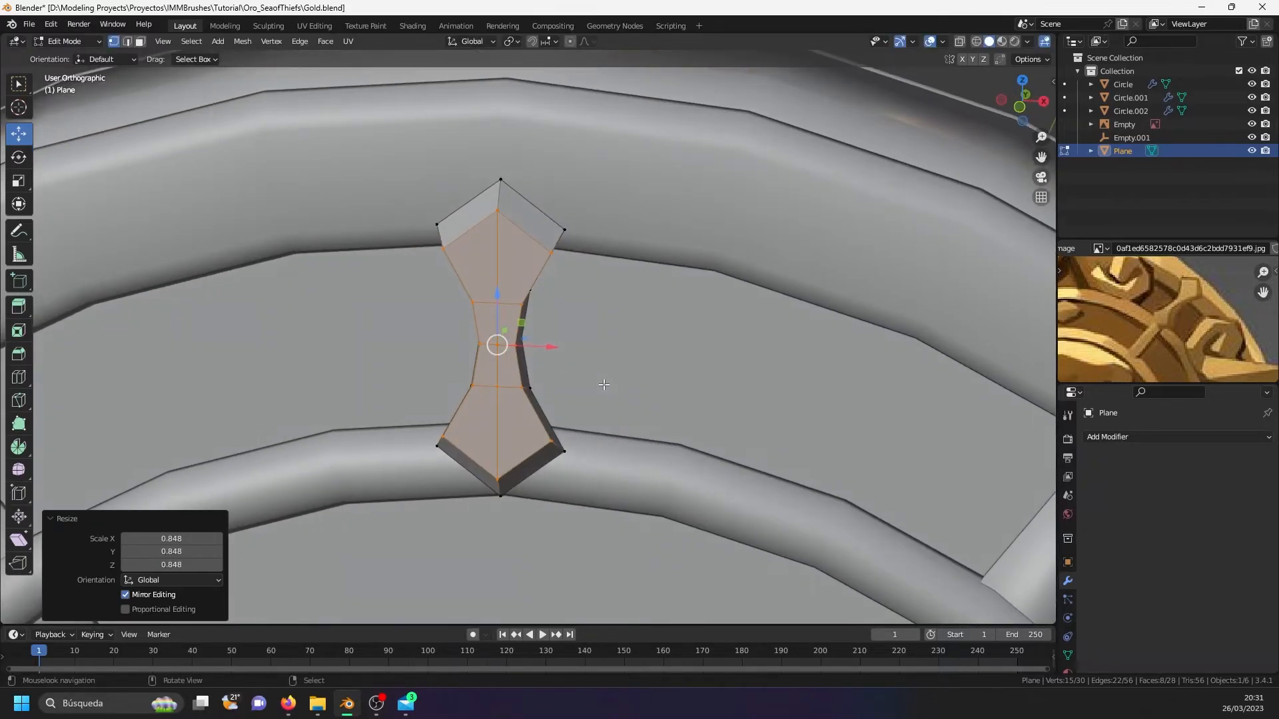
pyautogui.scroll(2, 566, 378)
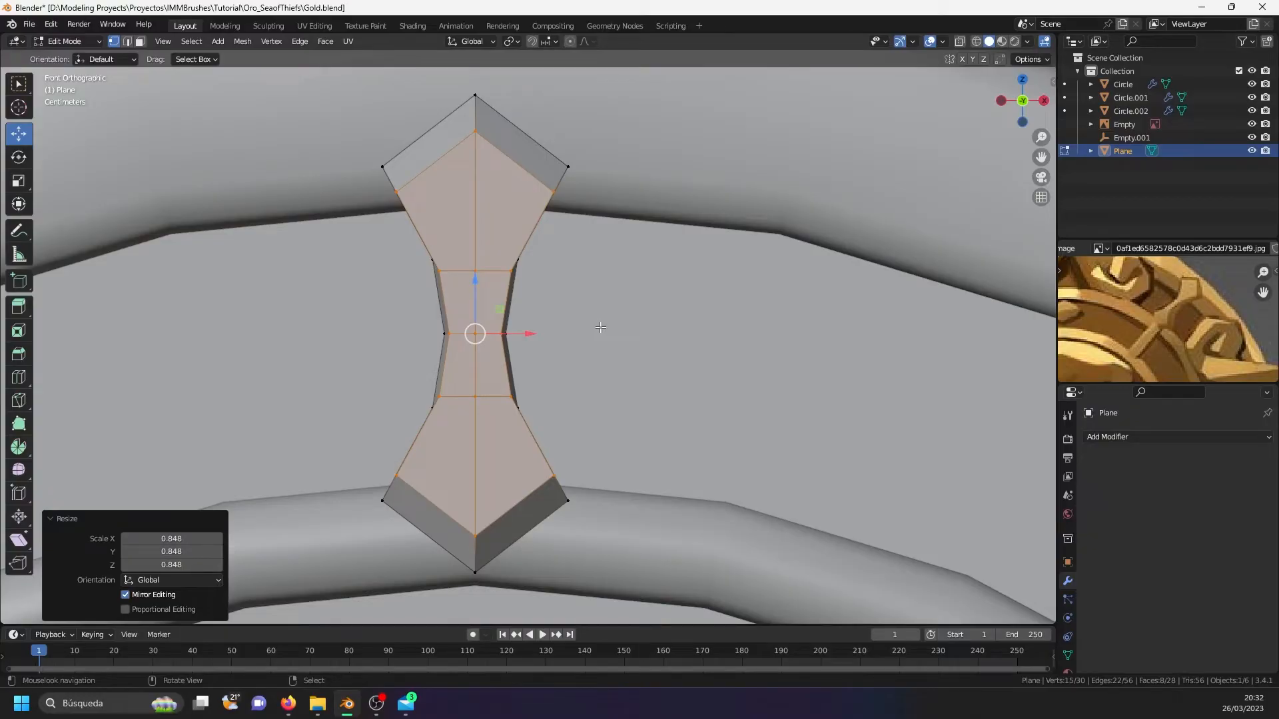
pyautogui.hotkey('ctrl', 'z')
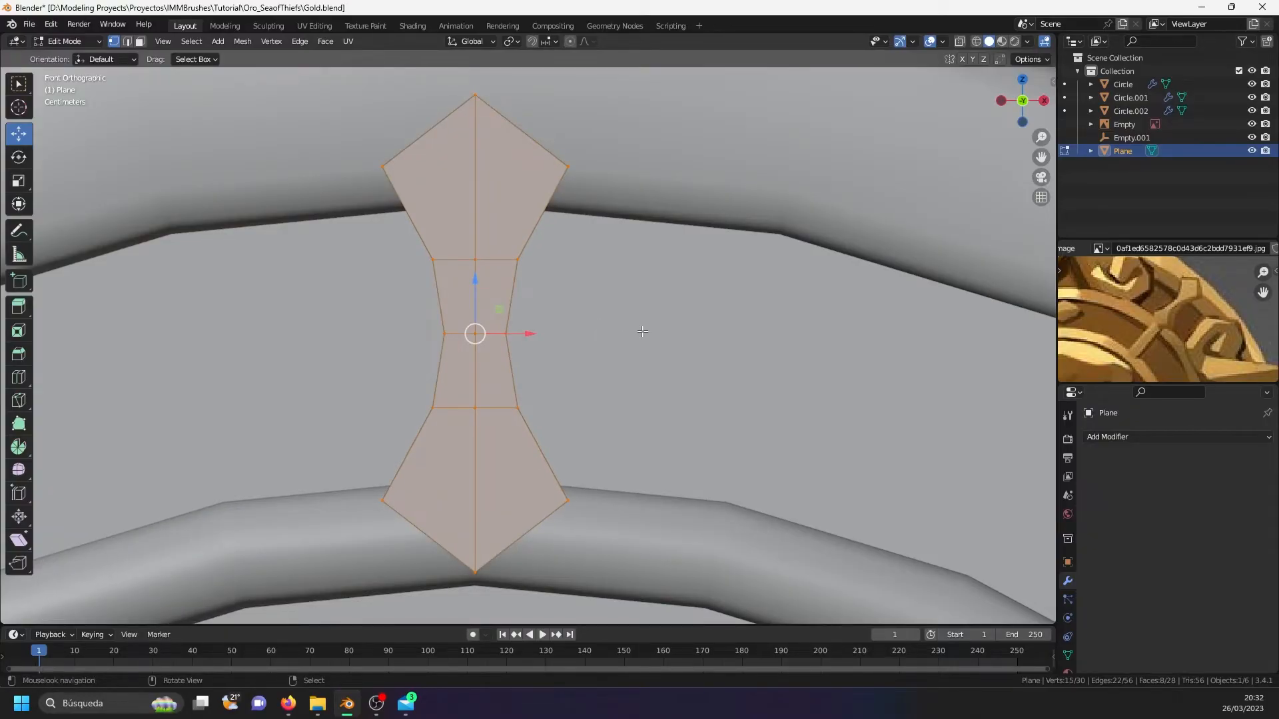
# - Try narrowing the bar's front face to about 0.821 along X and 0.921 along Z
pyautogui.press('s')
pyautogui.press('x')
pyautogui.click(613, 330)
pyautogui.press('s')
pyautogui.press('z')
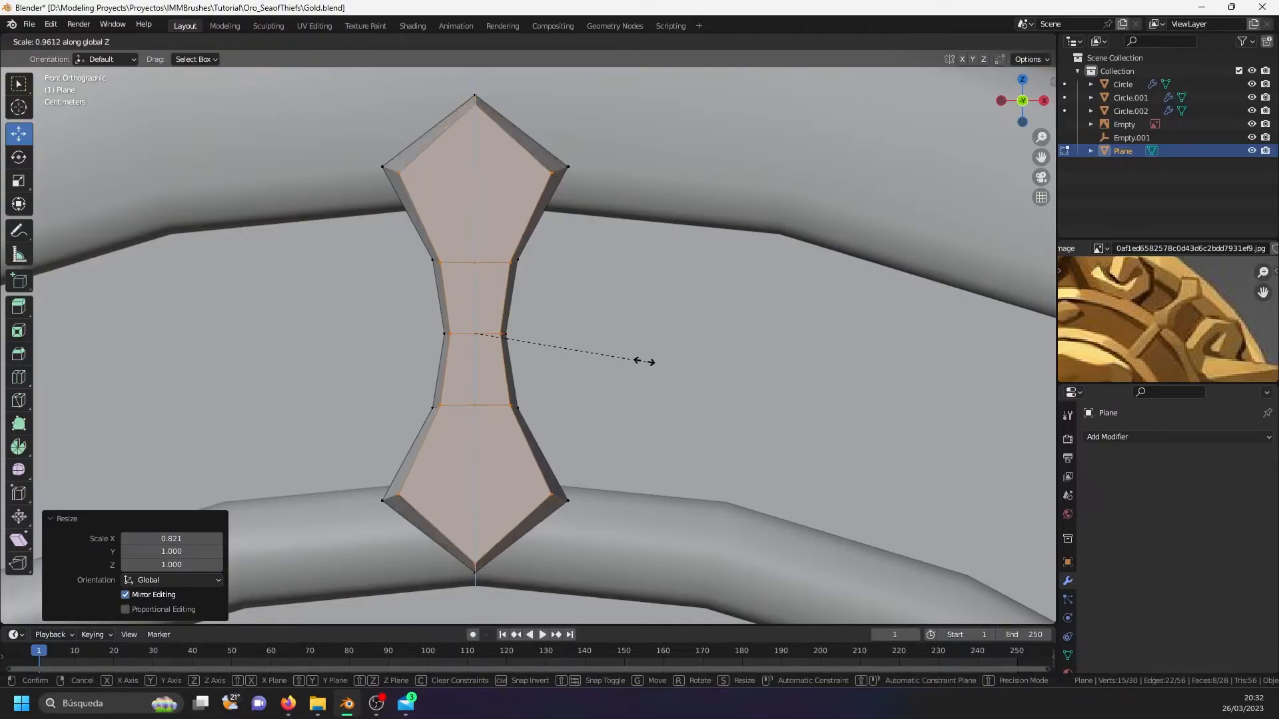
pyautogui.click(639, 358)
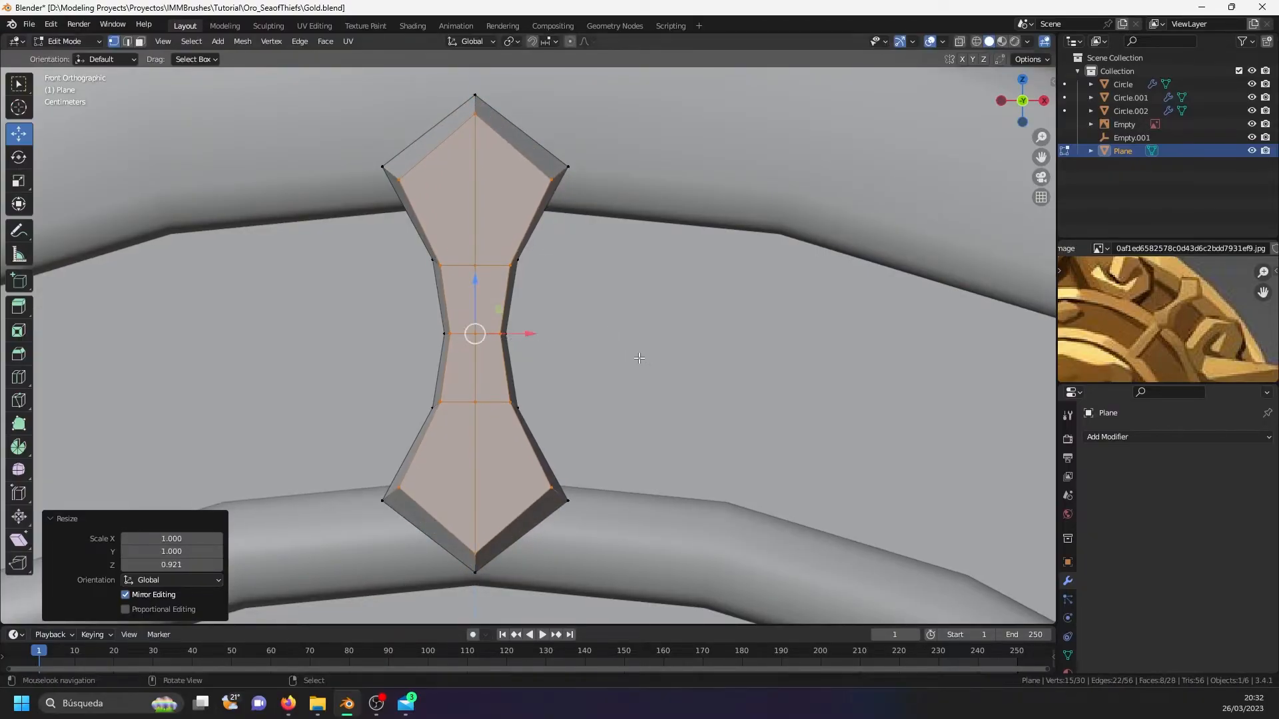
pyautogui.hotkey('ctrl', 'z')
pyautogui.hotkey('ctrl', 'z')
# - Shrink the bar's front face by about 0.0118 m with Shrink/Fatten and flatten it by scaling to 0 along Y
pyautogui.hotkey('alt', 's')
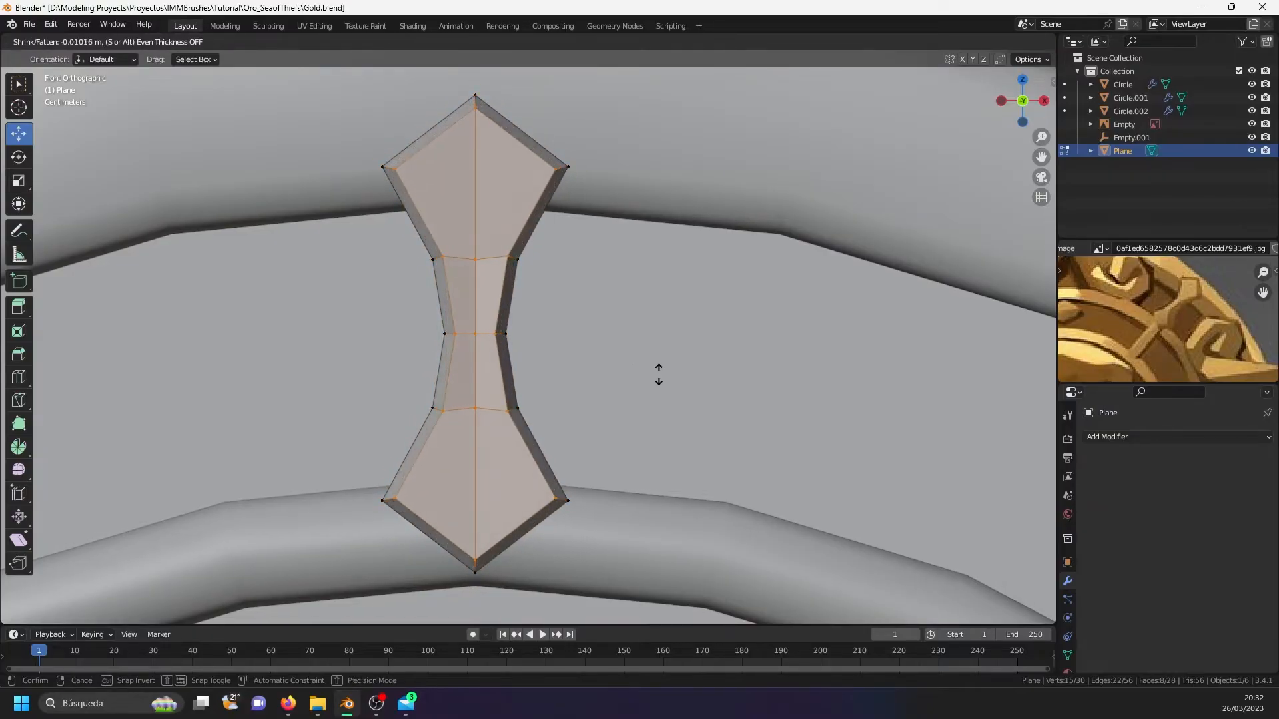
pyautogui.moveTo(622, 365); pyautogui.dragTo(484, 334, button='middle')
pyautogui.scroll(3, 484, 334)
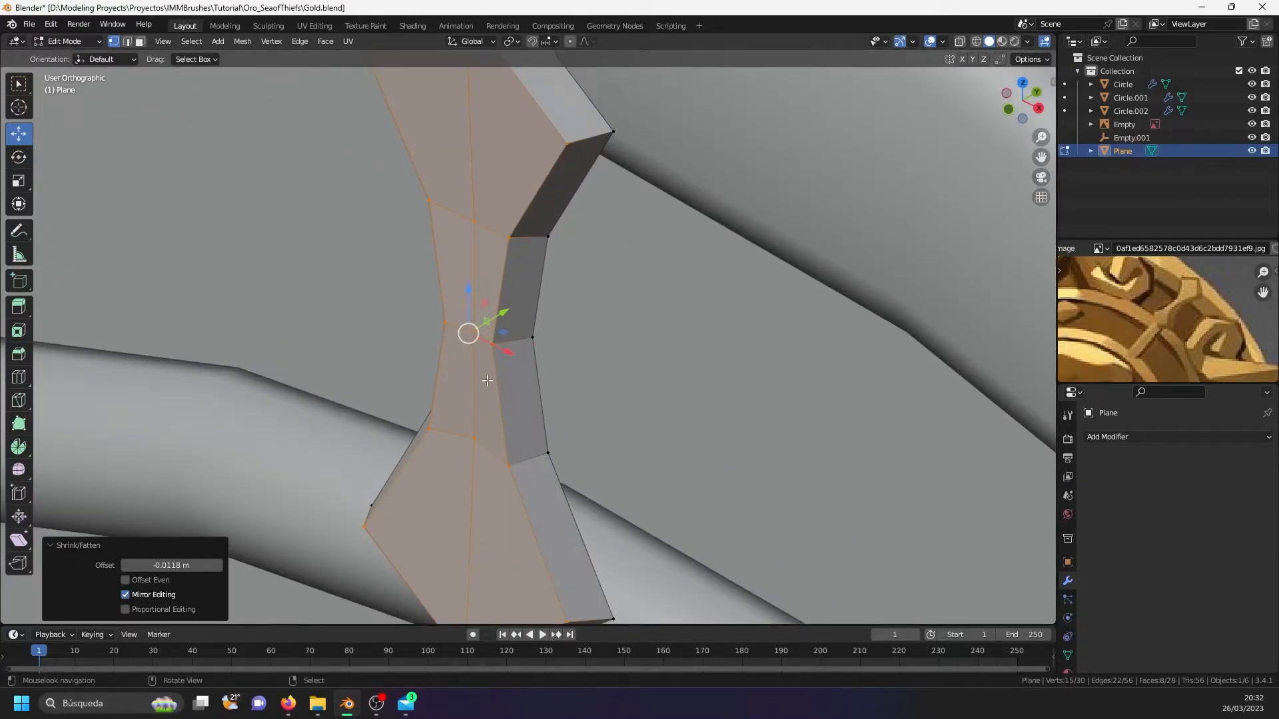
pyautogui.press('s')
pyautogui.press('y')
pyautogui.press('0')
pyautogui.press('Return')
pyautogui.scroll(-2, 487, 380)
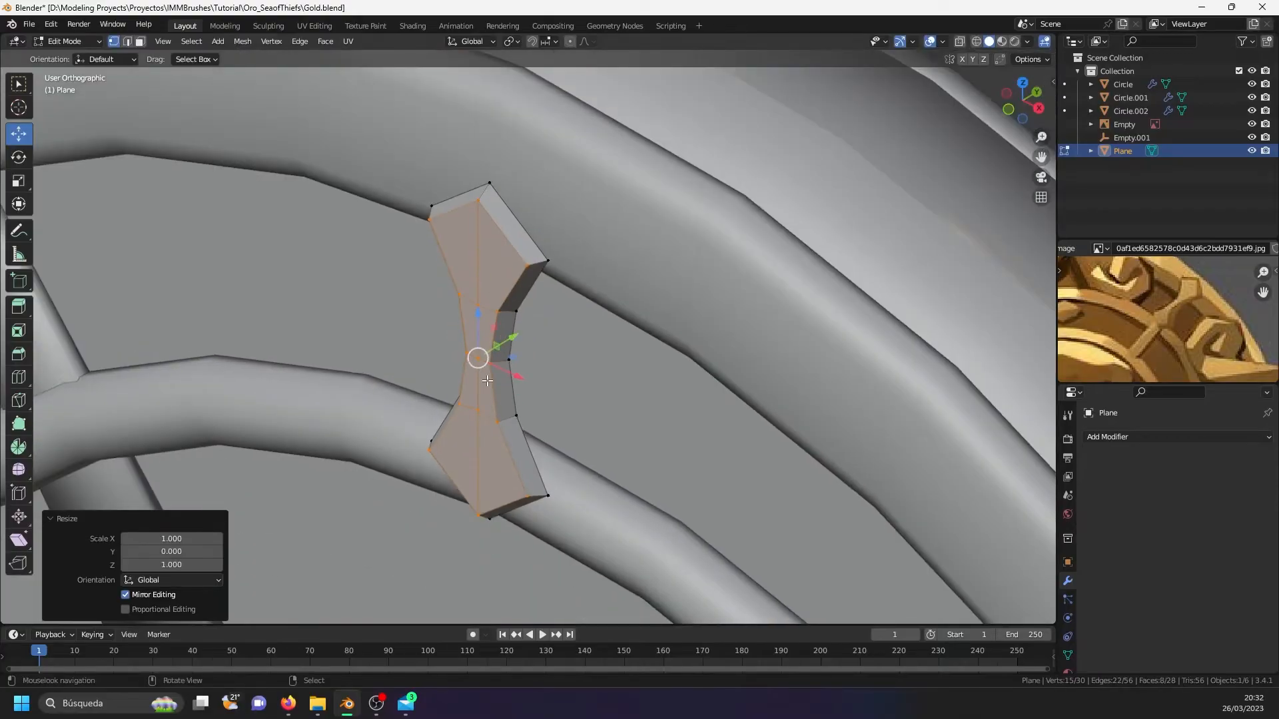
pyautogui.press('Tab')
pyautogui.moveTo(483, 374); pyautogui.dragTo(521, 332, button='middle')
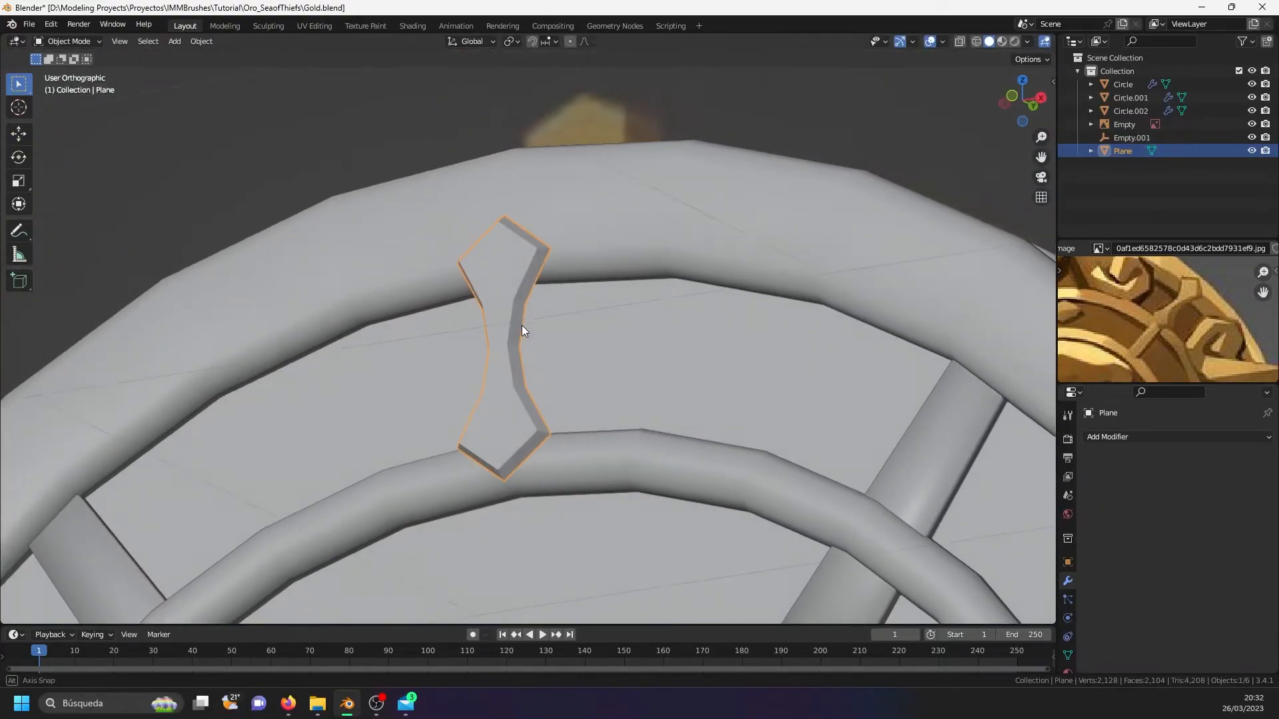
# - Bevel the edge loop around the bar's front face in Edit Mode with a width of about 0.006 m and 2 segments
pyautogui.press('Tab')
pyautogui.scroll(3, 513, 333)
pyautogui.keyDown('alt'); pyautogui.click(536, 436); pyautogui.keyUp('alt')
pyautogui.keyDown('alt'); pyautogui.keyDown('shift'); pyautogui.click(522, 389); pyautogui.keyUp('shift'); pyautogui.keyUp('alt')
pyautogui.keyDown('alt'); pyautogui.keyDown('shift'); pyautogui.click(479, 125); pyautogui.keyUp('shift'); pyautogui.keyUp('alt')
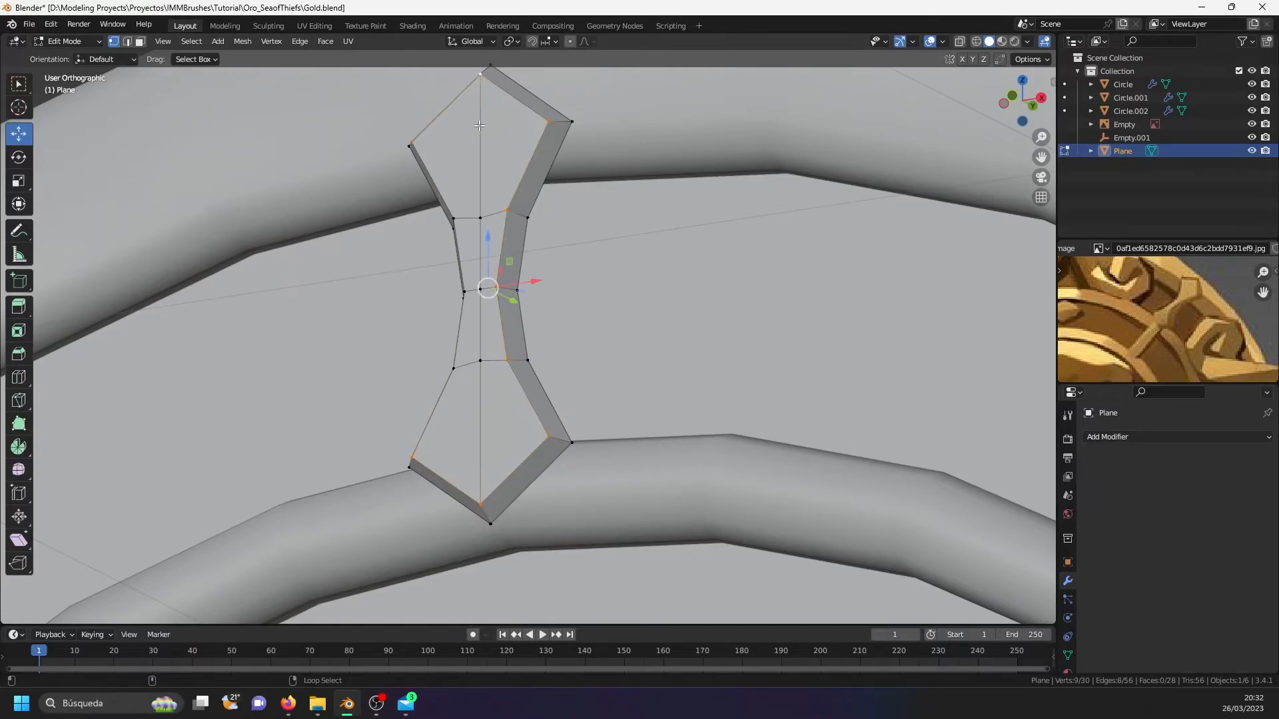
pyautogui.keyDown('alt'); pyautogui.keyDown('shift'); pyautogui.click(458, 245); pyautogui.keyUp('shift'); pyautogui.keyUp('alt')
pyautogui.moveTo(458, 247); pyautogui.dragTo(470, 394, button='middle')
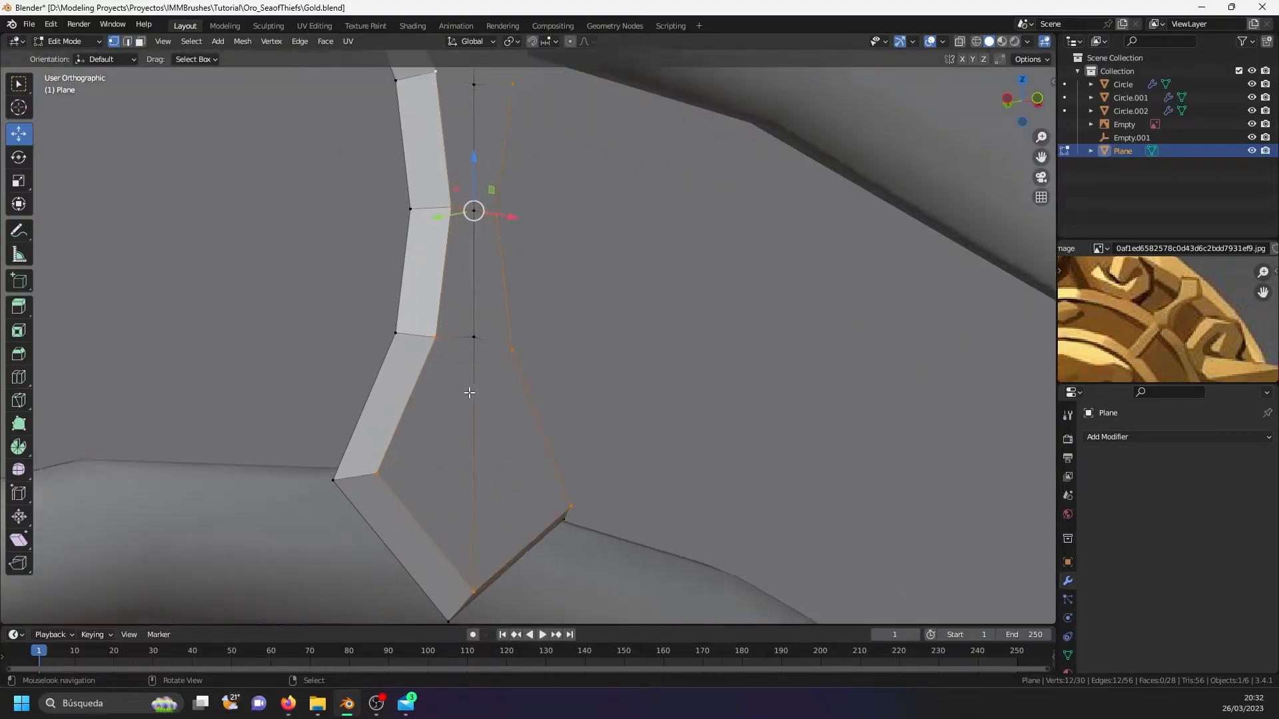
pyautogui.hotkey('ctrl', 'b')
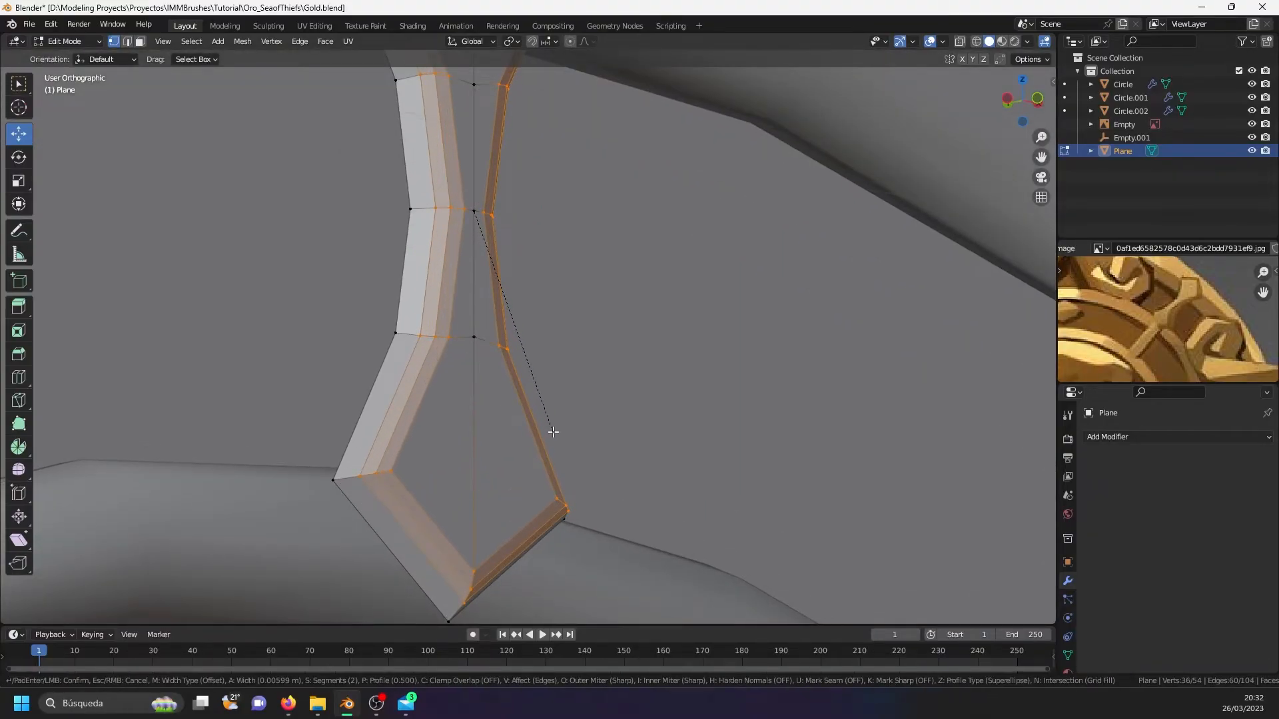
pyautogui.click(553, 433)
# - Return to Object Mode and apply Shade Smooth to the bar
pyautogui.scroll(-5, 553, 432)
pyautogui.press('Tab')
pyautogui.moveTo(545, 428); pyautogui.dragTo(474, 418, button='middle')
pyautogui.scroll(-2, 475, 418)
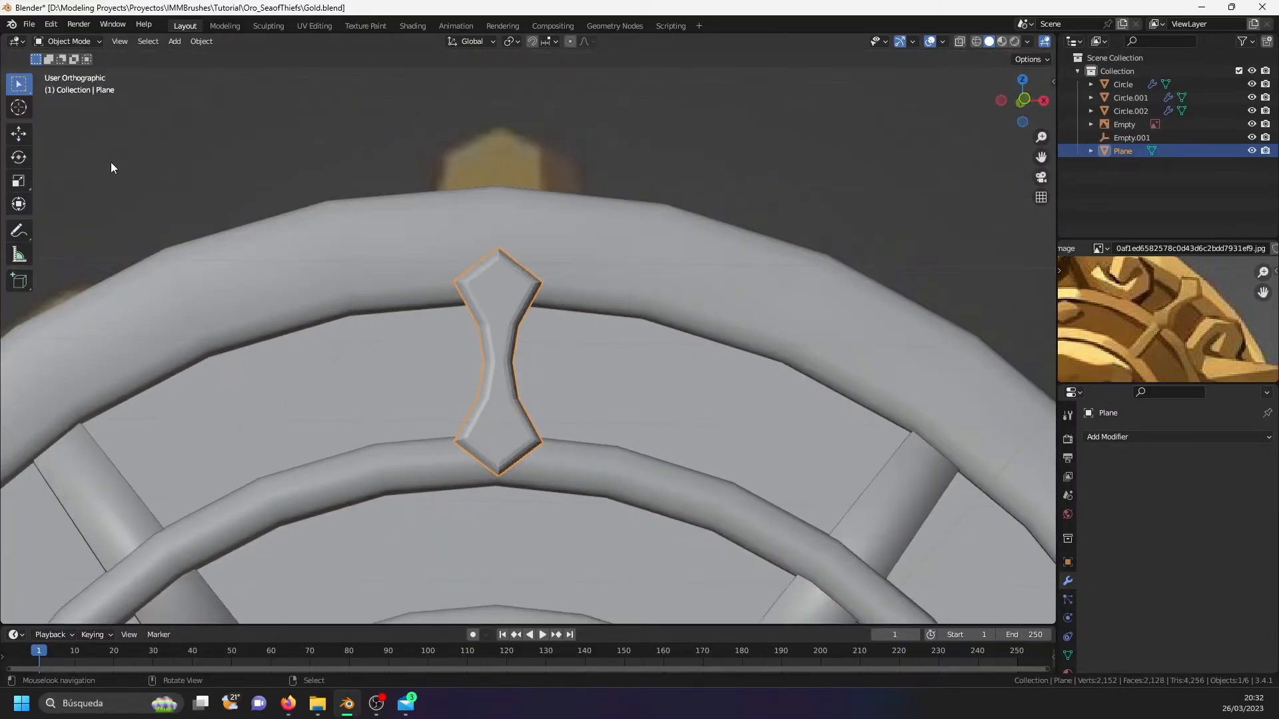
pyautogui.click(199, 44)
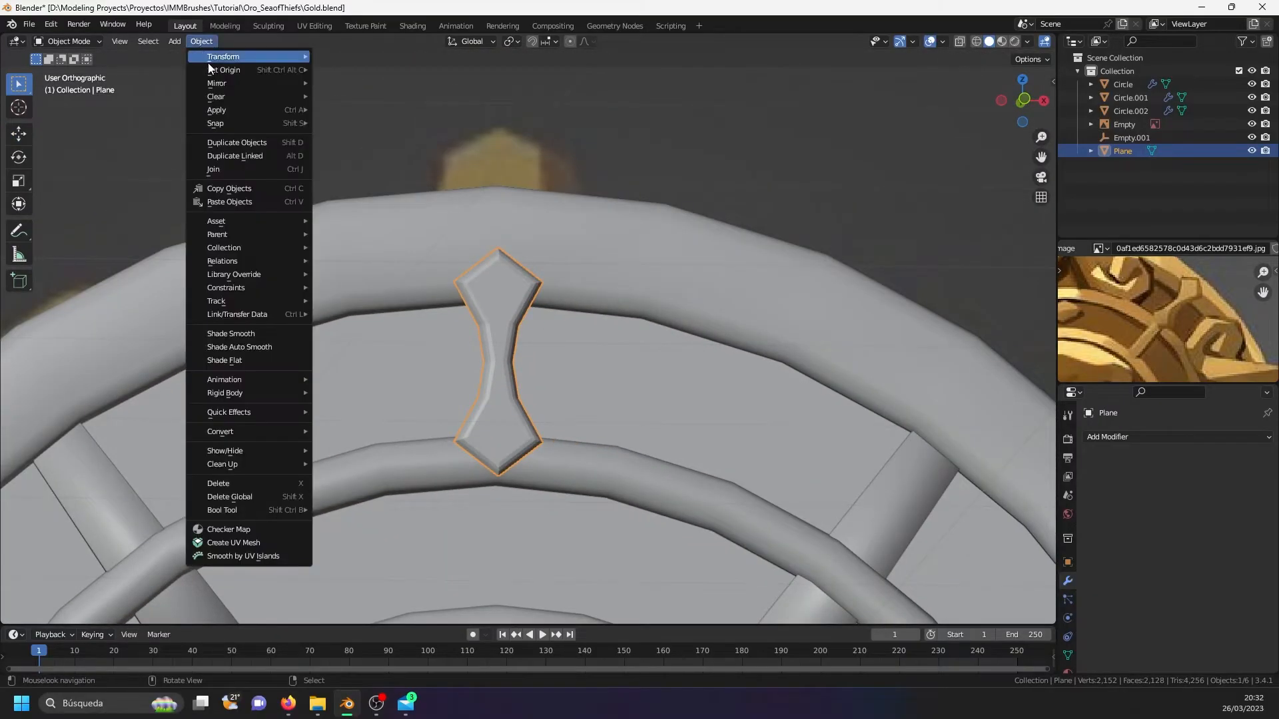
pyautogui.click(293, 334)
# - Set the pivot point to 3D Cursor and rotate the bar about 39.4° around the coin's centre in front wireframe view
pyautogui.scroll(-4, 450, 324)
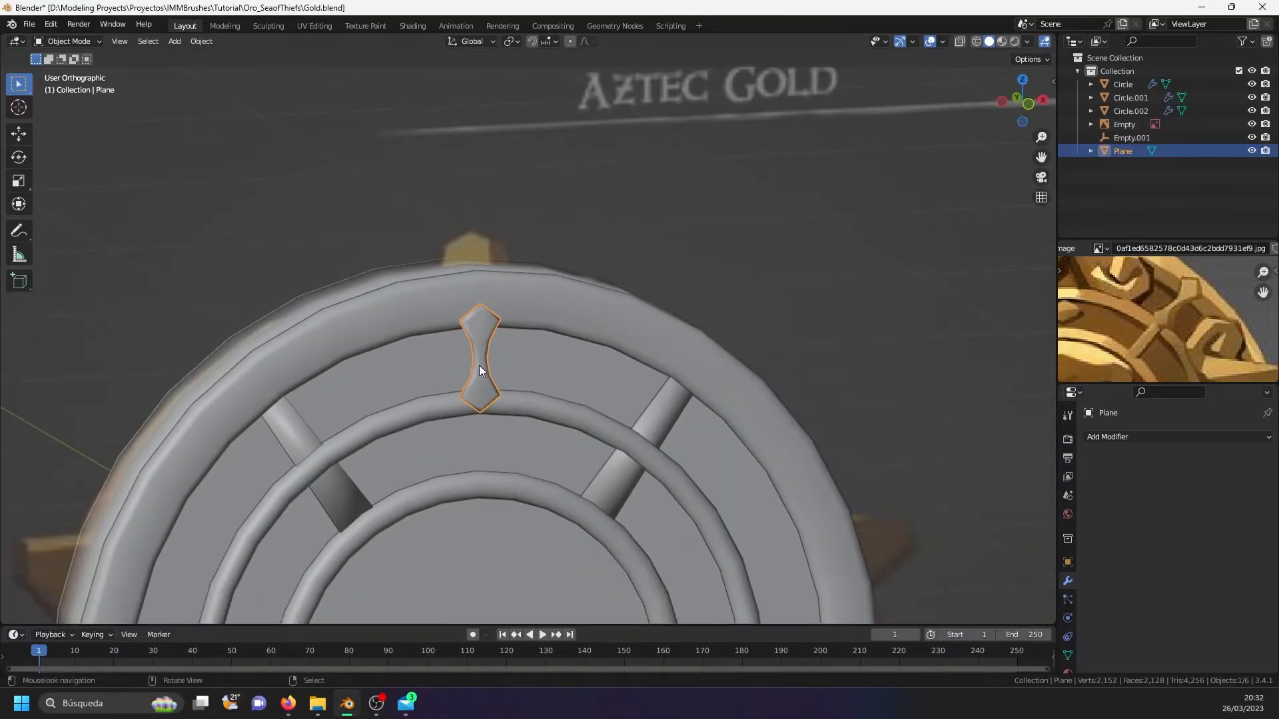
pyautogui.press('KP_1')
pyautogui.scroll(-3, 492, 289)
pyautogui.hotkey('shift', 'z')
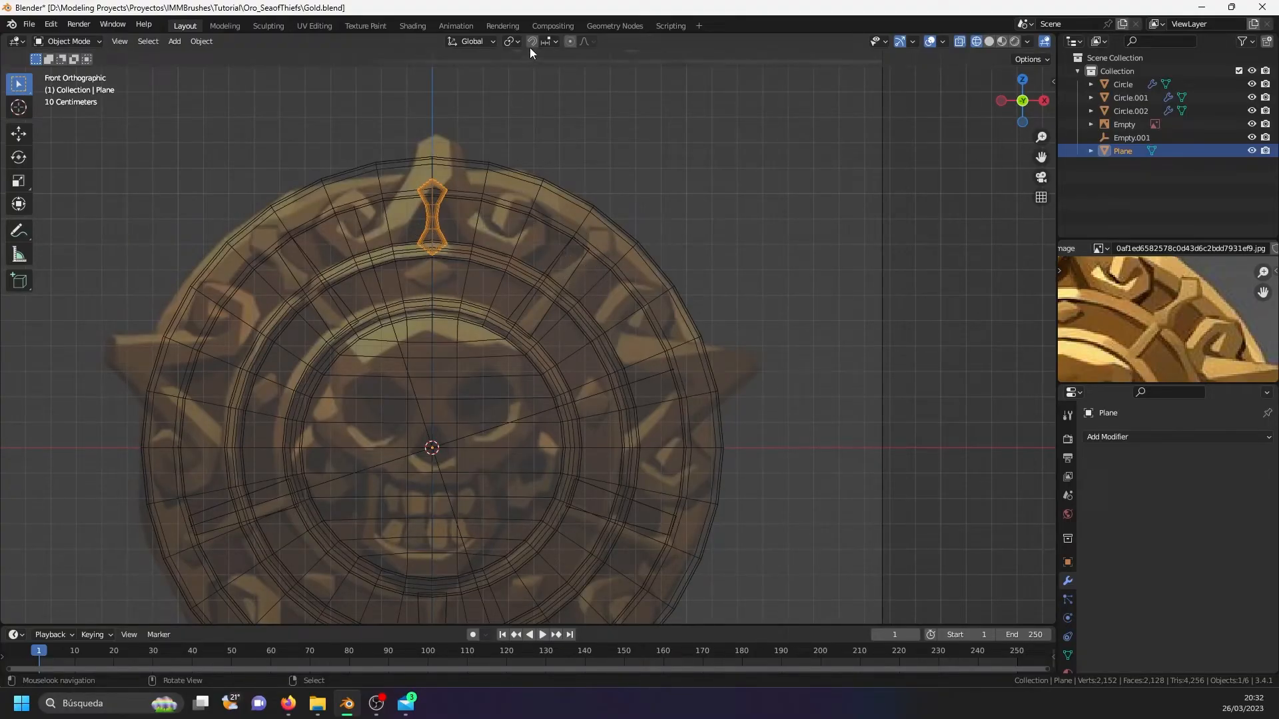
pyautogui.click(514, 40)
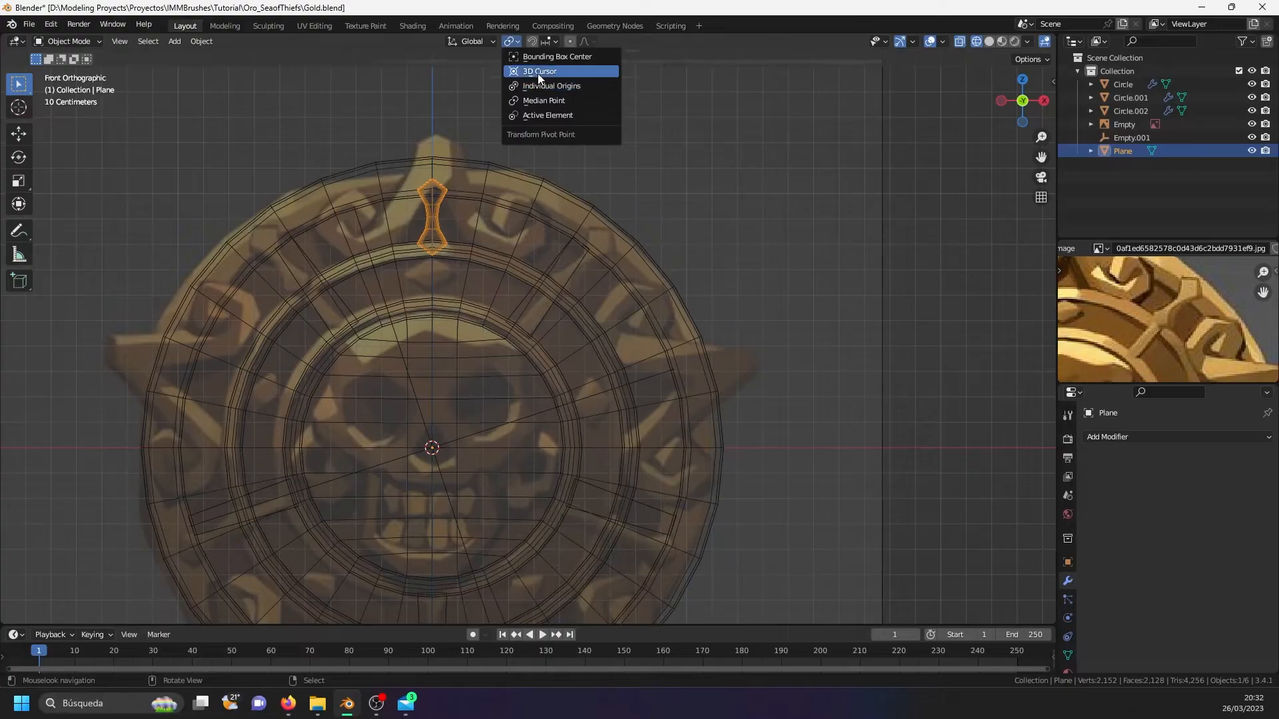
pyautogui.click(537, 74)
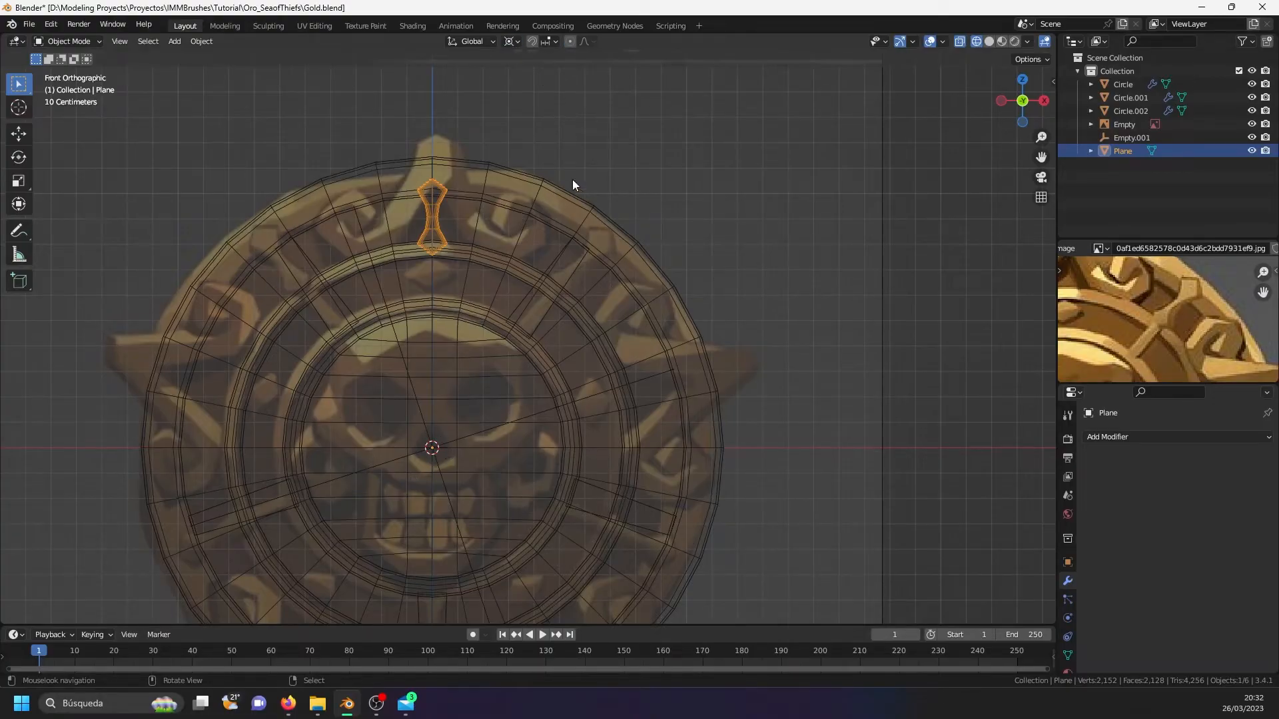
pyautogui.press('r')
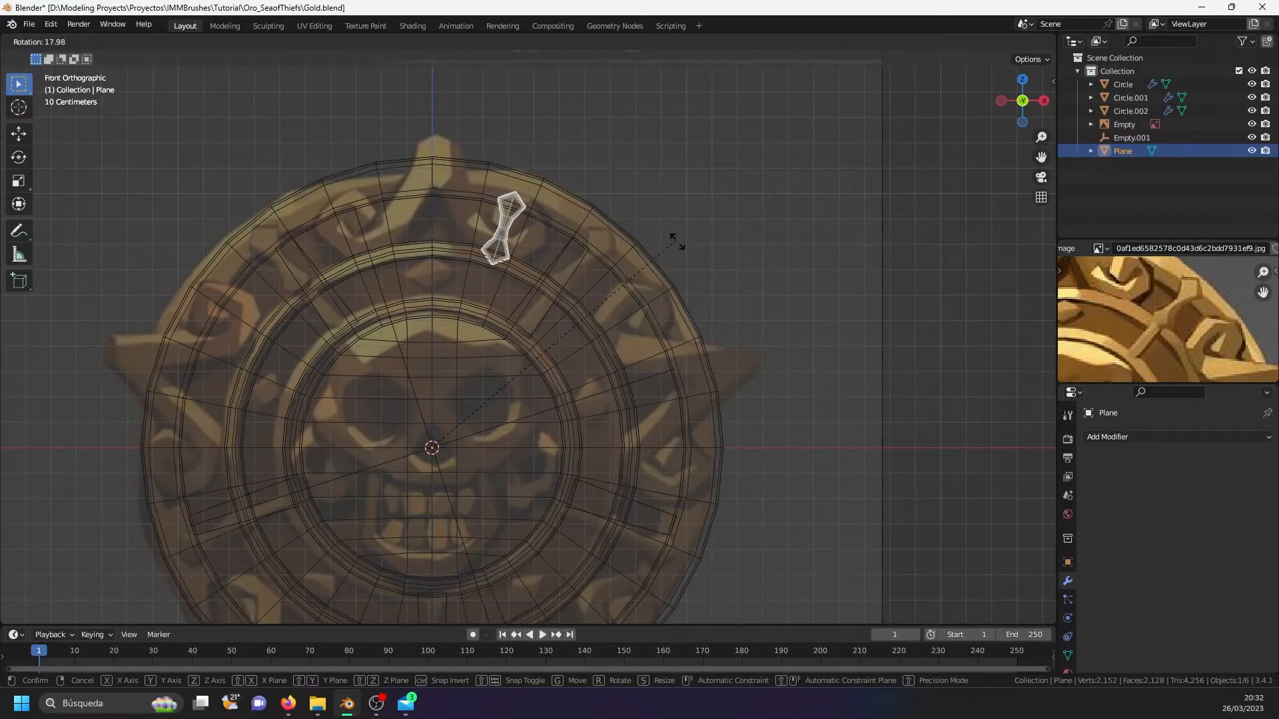
pyautogui.click(715, 349)
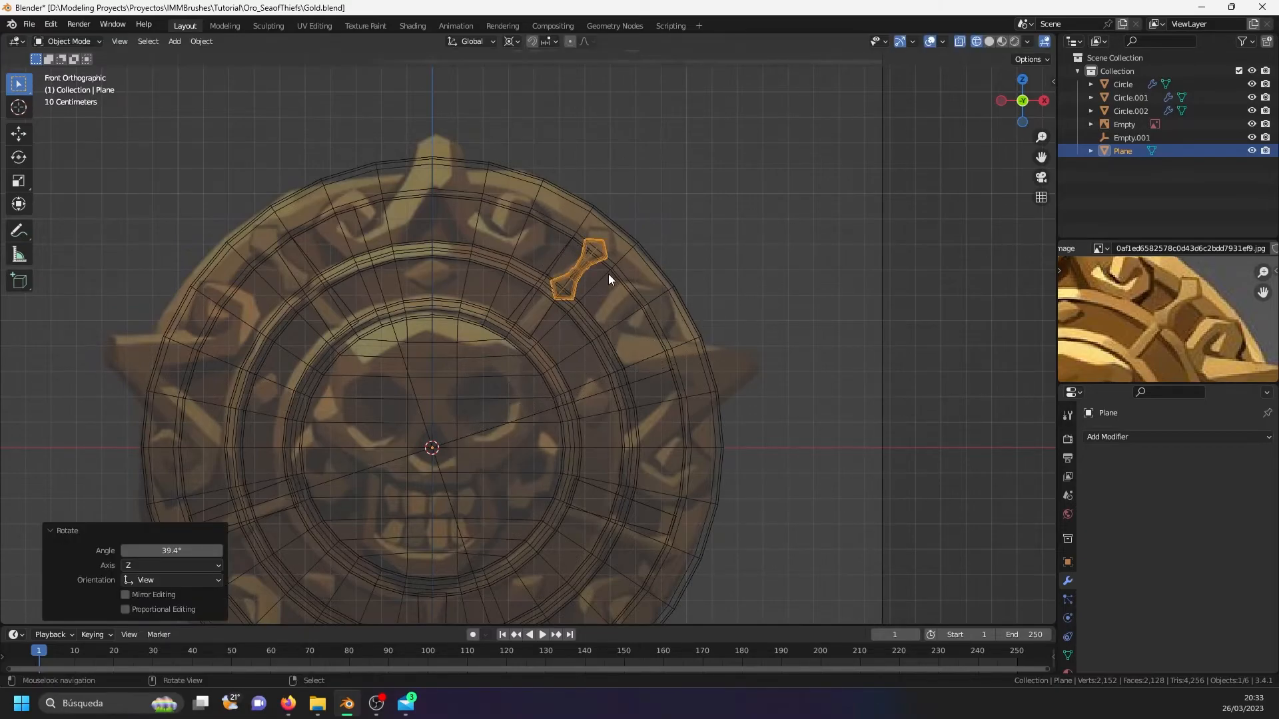
# - Scale all of the bar's geometry uniformly to about 1.034 around the 3D cursor in Edit Mode
pyautogui.scroll(8, 606, 273)
pyautogui.press('Tab')
pyautogui.hotkey('alt', 'a')
pyautogui.press('a')
pyautogui.press('s')
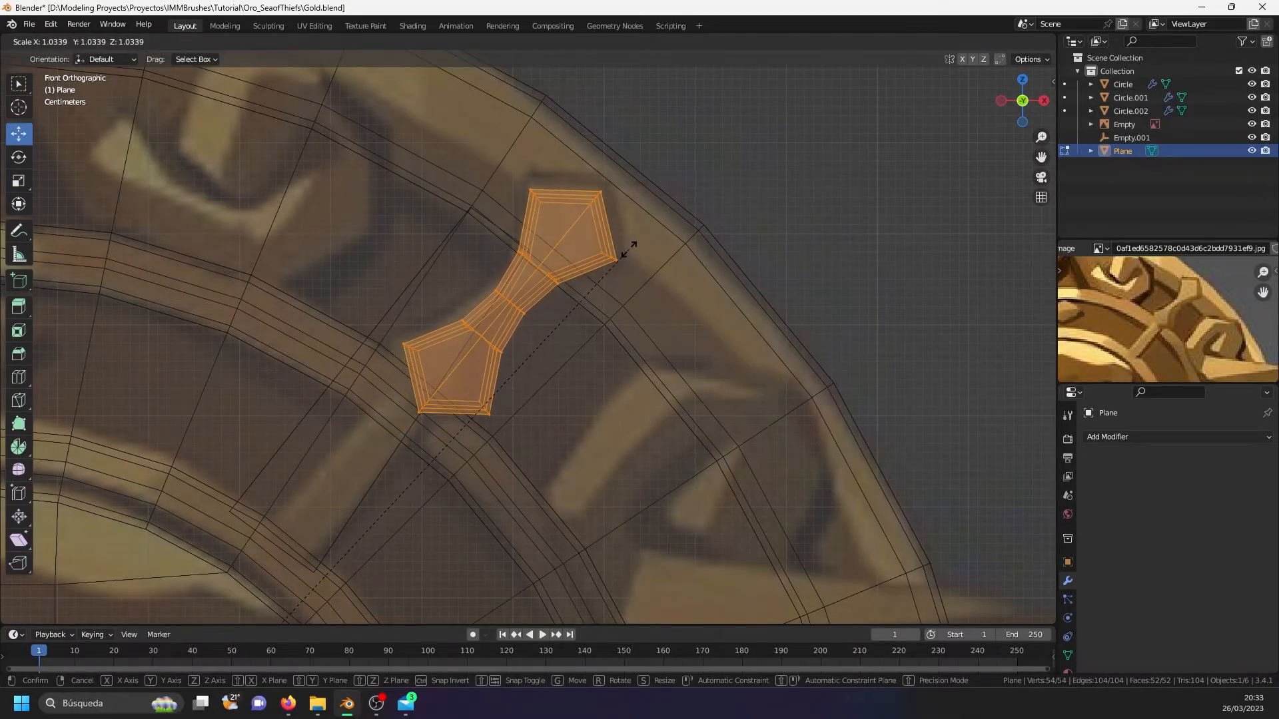
pyautogui.click(628, 251)
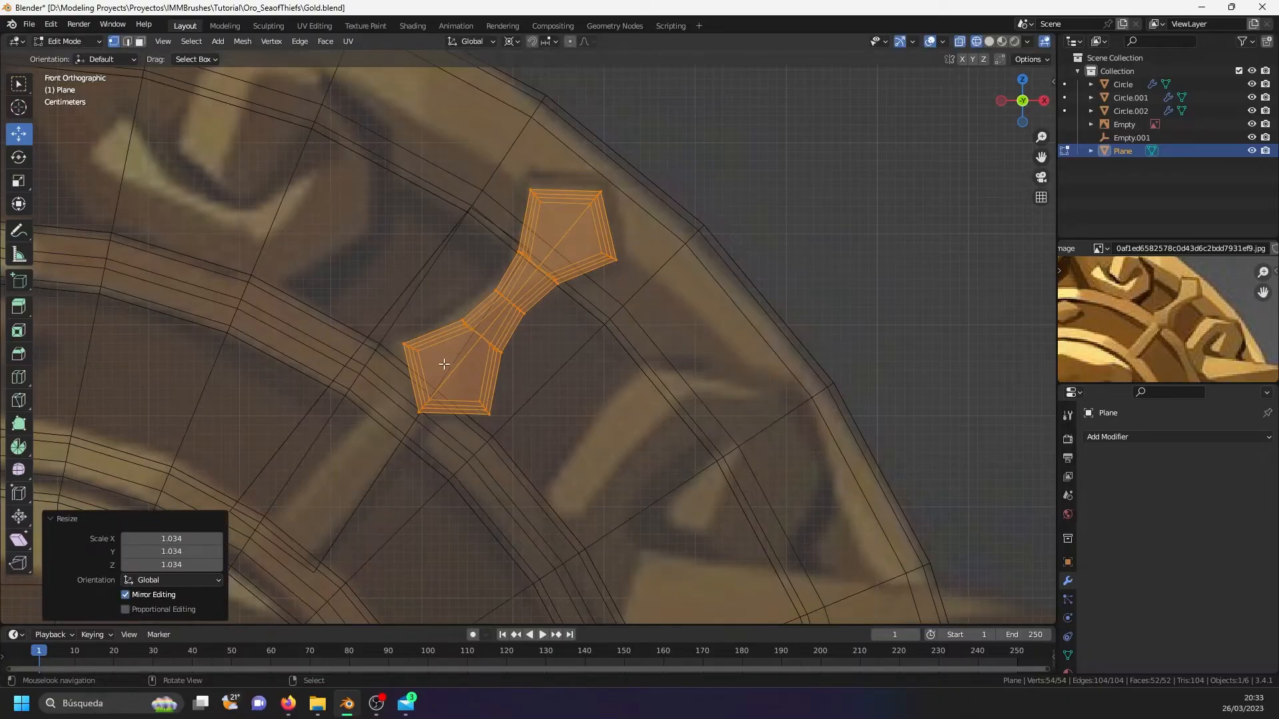
# - Set the pivot to Median Point and move the bar's lower-left corner vertex about -0.023 m in X and -0.015 m in Z, with proportional size 0.263
pyautogui.click(416, 413)
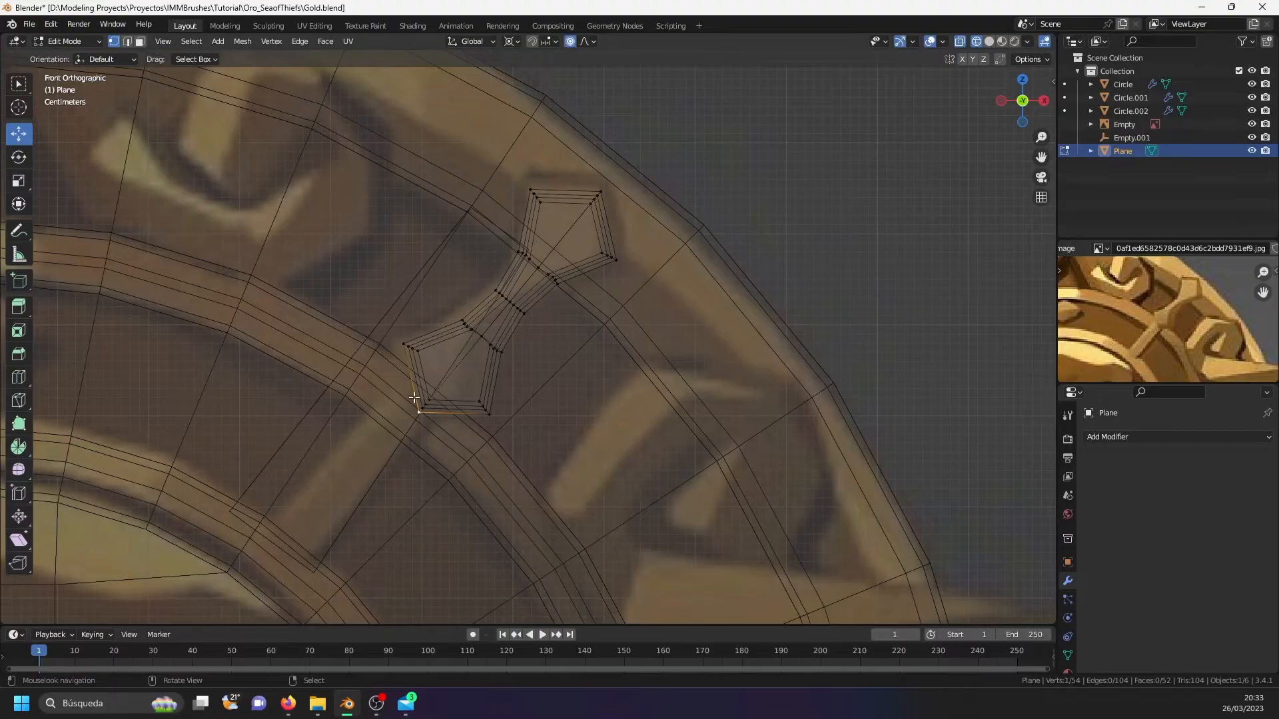
pyautogui.press('g')
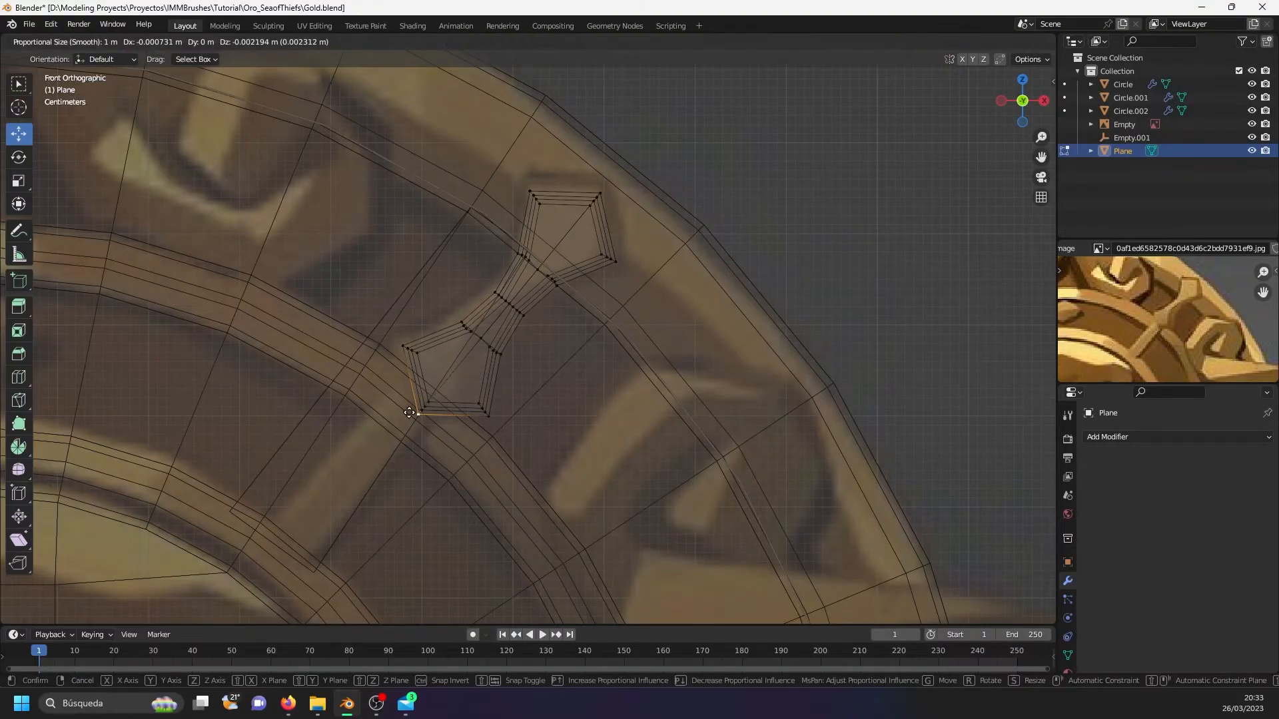
pyautogui.press('Escape')
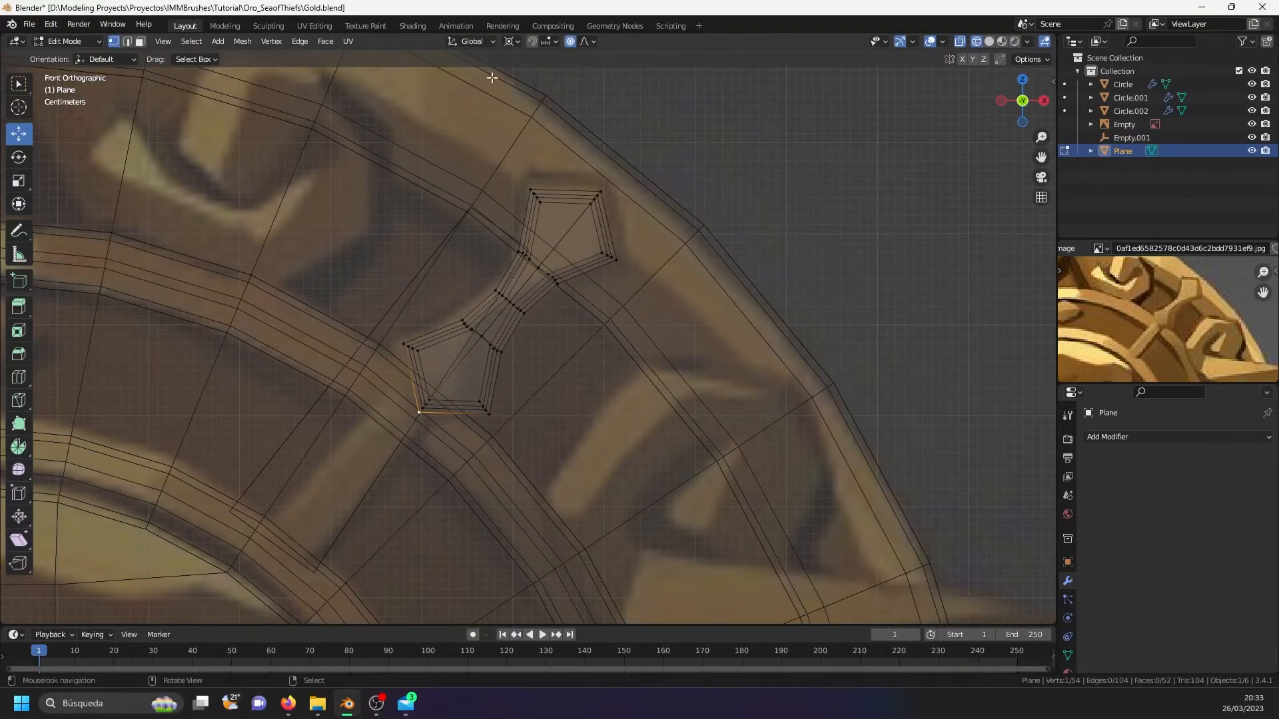
pyautogui.click(513, 43)
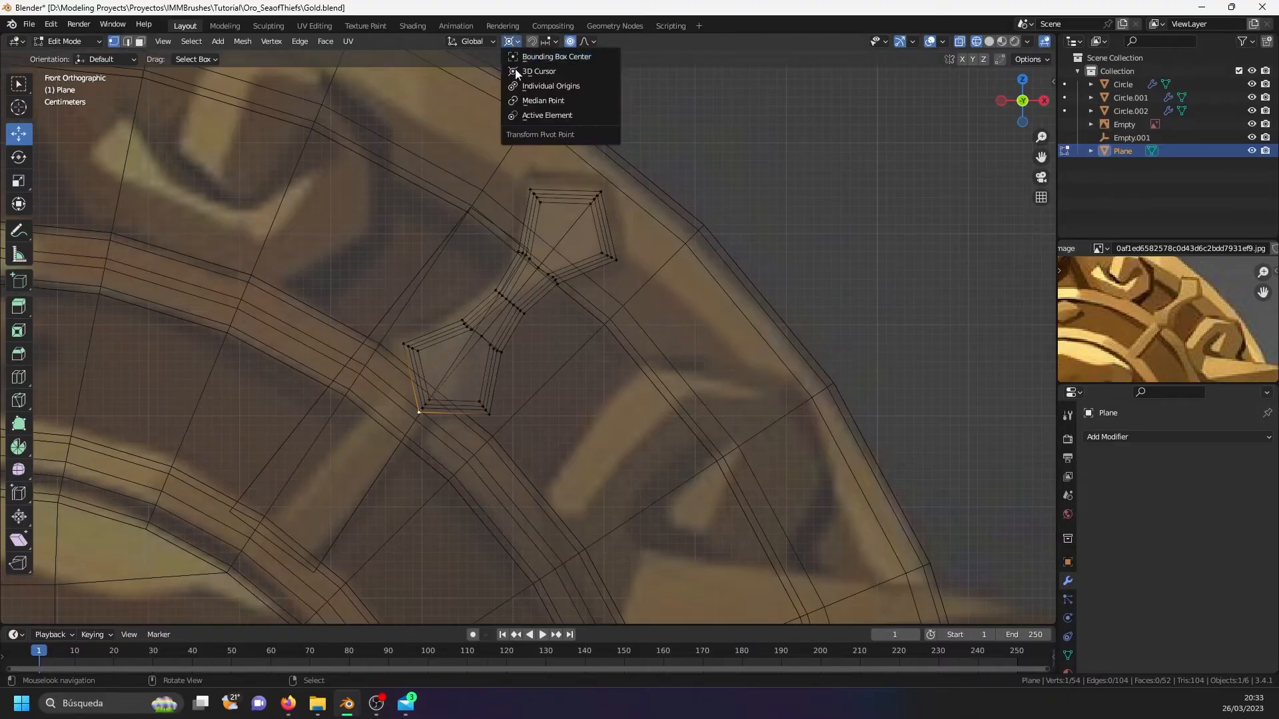
pyautogui.click(532, 103)
pyautogui.press('g')
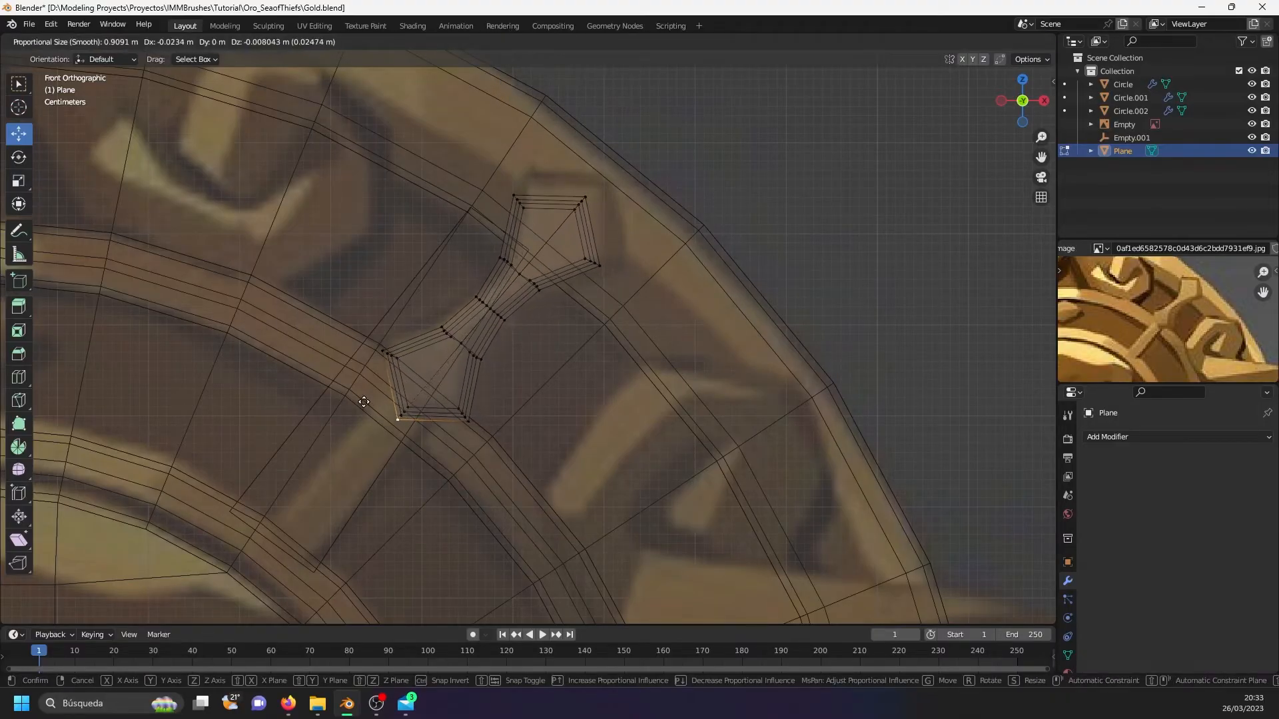
pyautogui.scroll(13, 364, 398)
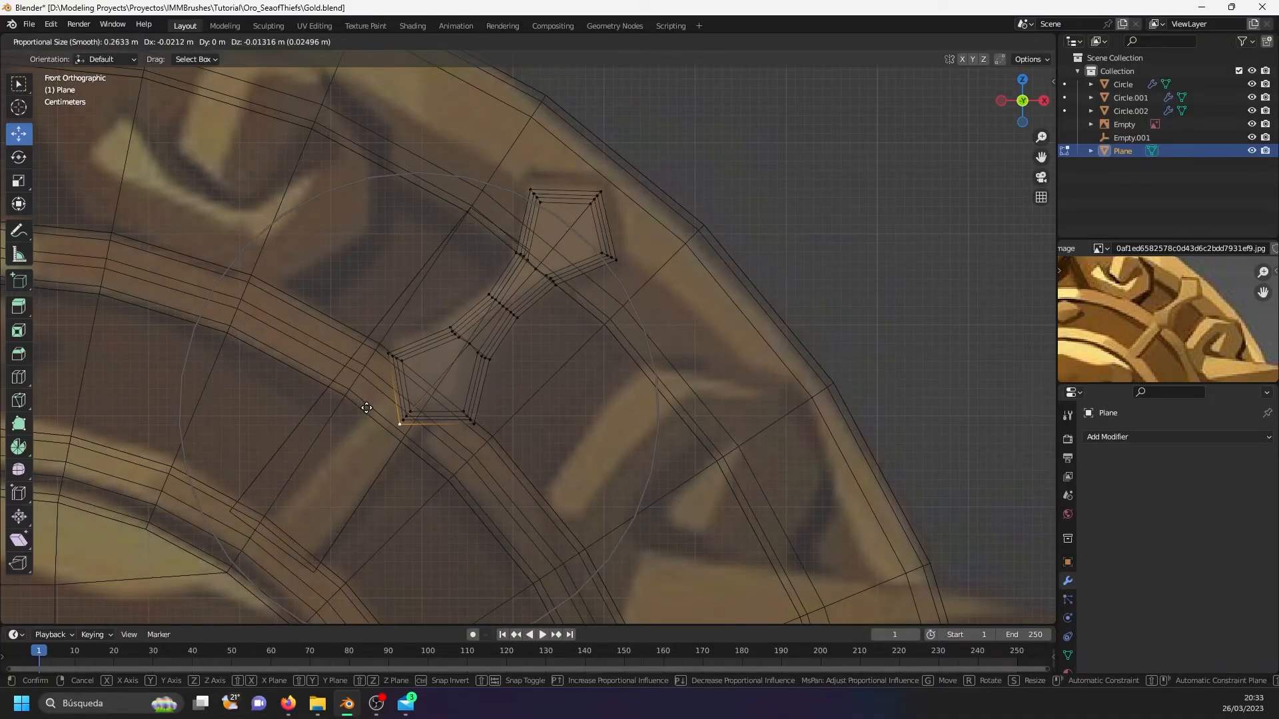
pyautogui.click(365, 410)
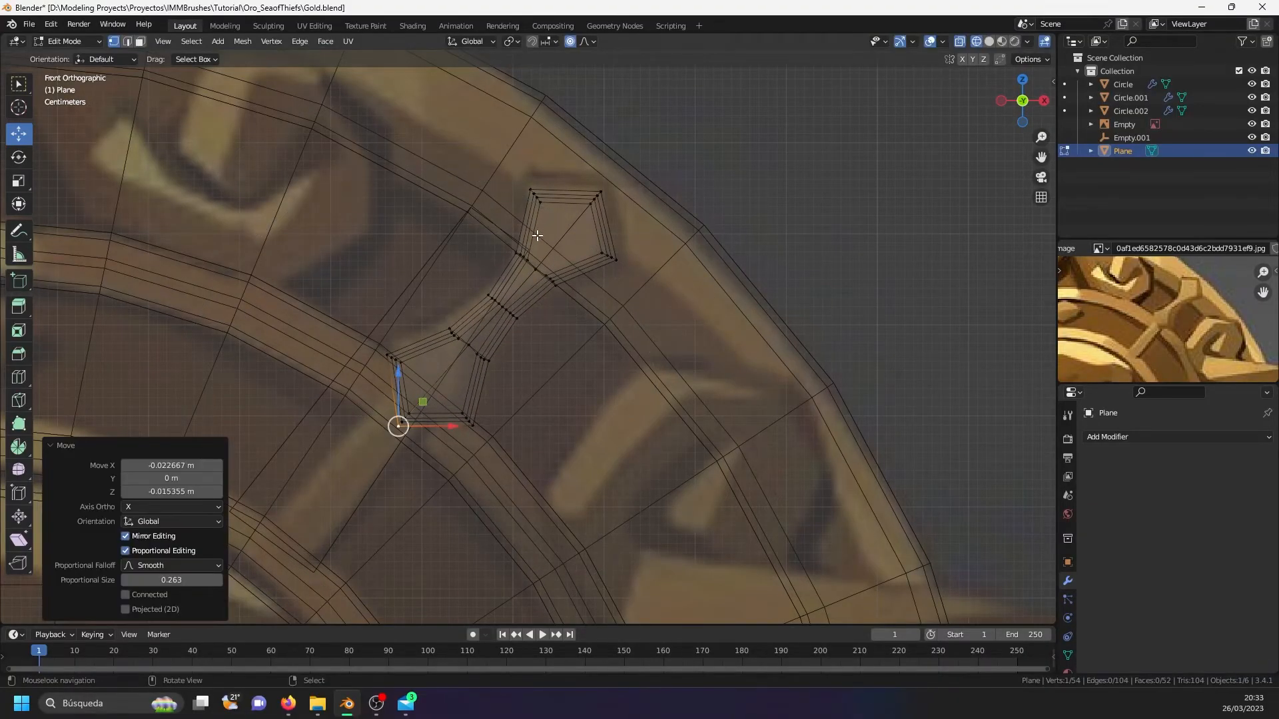
# - Scale all of the bar's geometry uniformly to about 1.043 around its median point with proportional editing
pyautogui.press('a')
pyautogui.press('s')
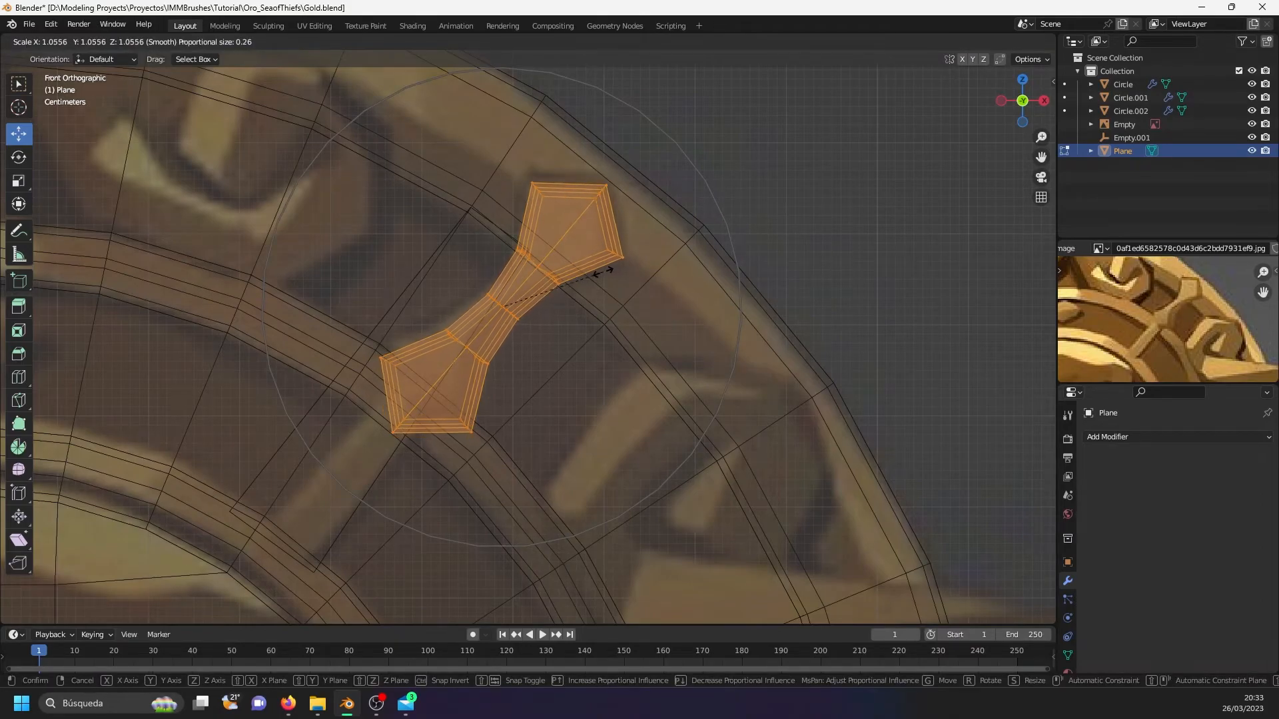
pyautogui.click(599, 273)
pyautogui.hotkey('alt', 'z')
pyautogui.scroll(-3, 500, 318)
pyautogui.scroll(2, 500, 319)
pyautogui.hotkey('alt', 'z')
pyautogui.hotkey('alt', 'z')
pyautogui.hotkey('alt', 'z')
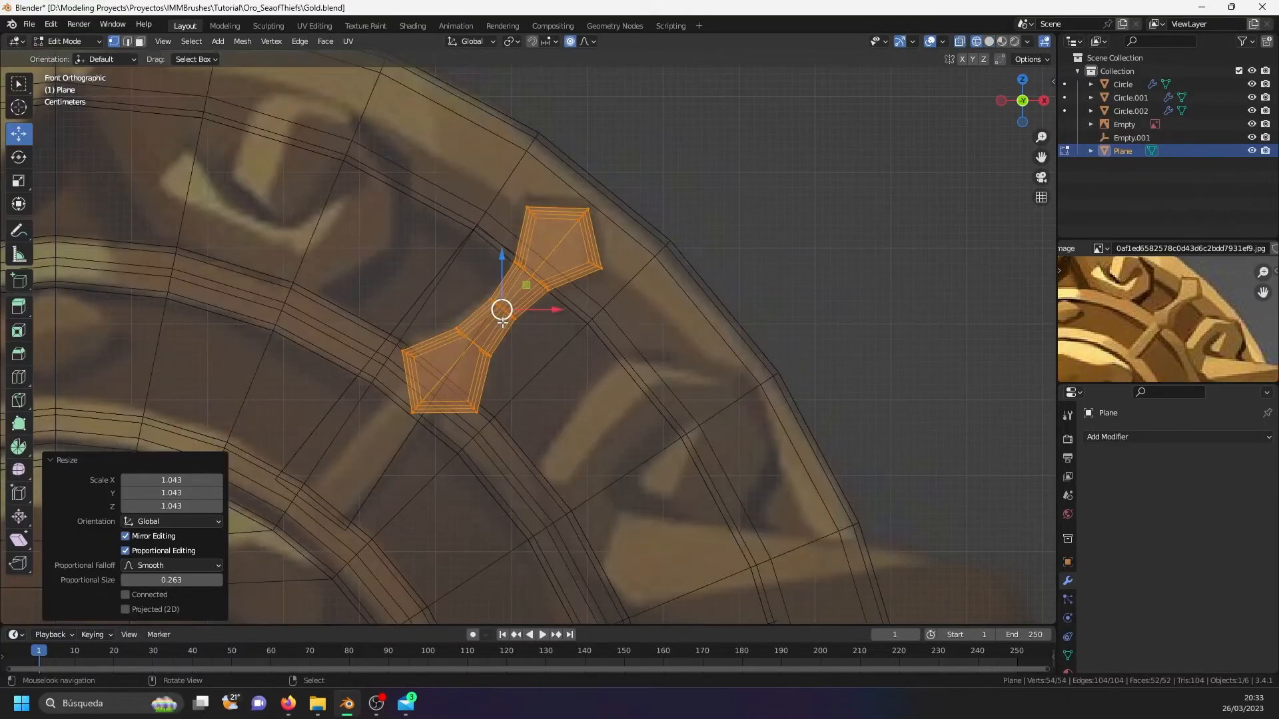
# - Move the whole bar geometry about -0.010 m in X and 0.011 m in Z, and return to Object Mode
pyautogui.press('g')
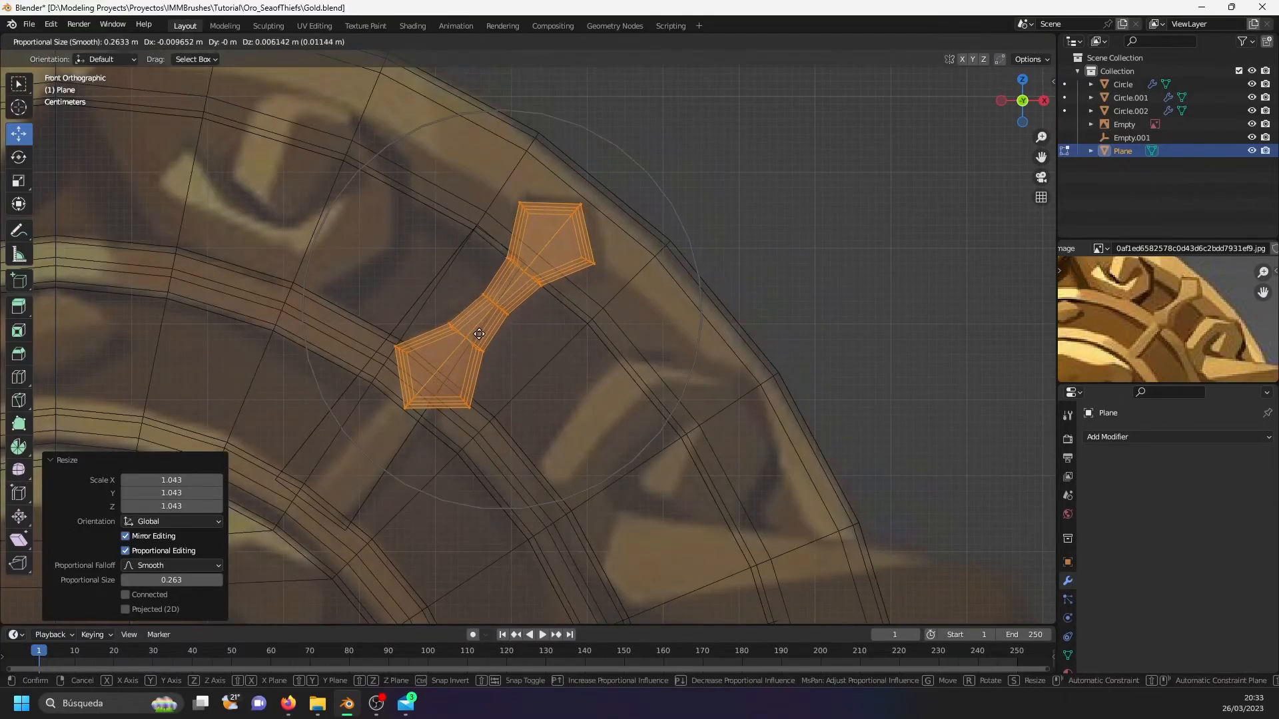
pyautogui.click(479, 329)
pyautogui.hotkey('alt', 'z')
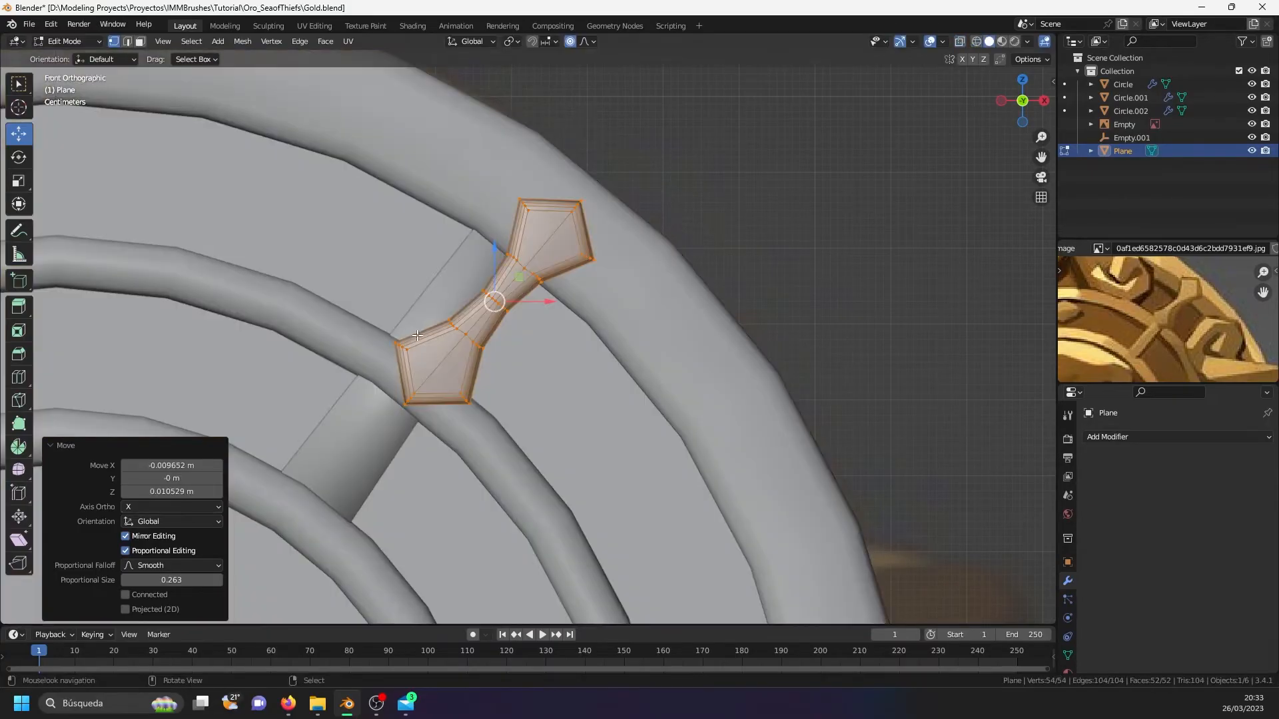
pyautogui.press('Tab')
# - Narrow the radial spokes by scaling the Circle.002 geometry to about 0.615 along global X in Edit Mode
pyautogui.click(422, 304)
pyautogui.scroll(-5, 434, 299)
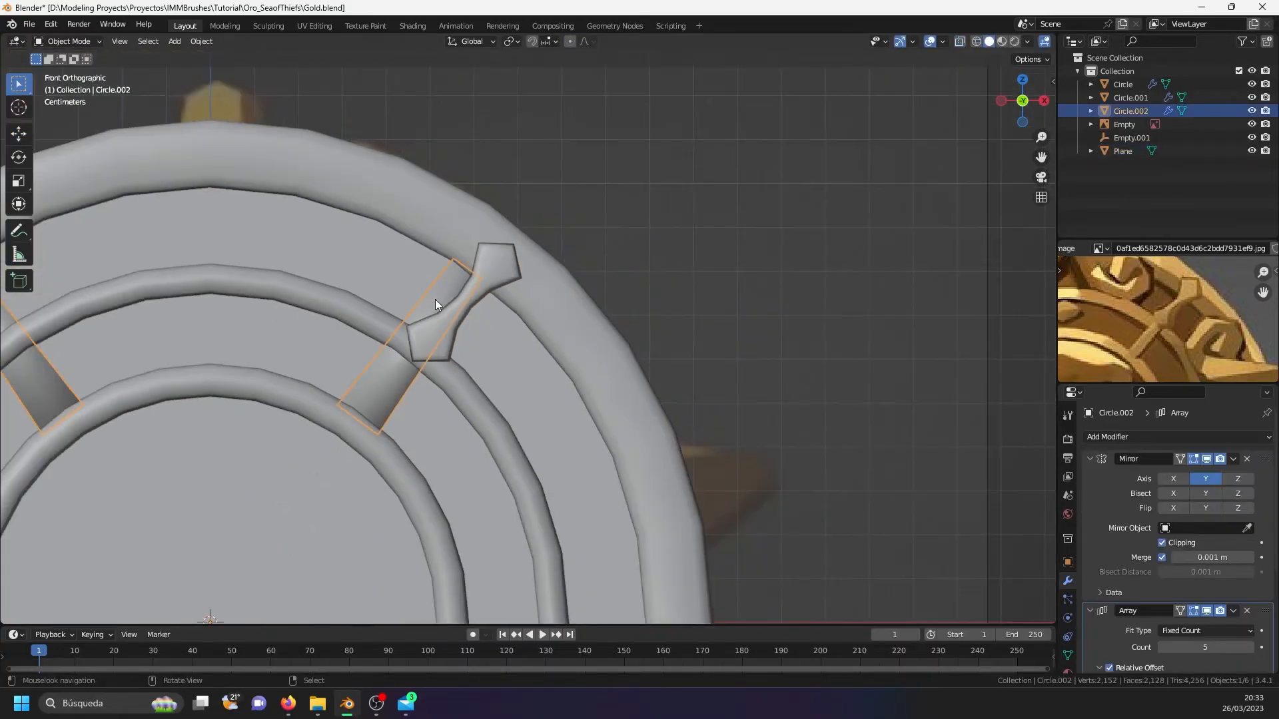
pyautogui.press('Tab')
pyautogui.scroll(4, 349, 537)
pyautogui.keyDown('shift'); pyautogui.moveTo(348, 537); pyautogui.dragTo(370, 456, button='middle'); pyautogui.keyUp('shift')
pyautogui.scroll(-2, 362, 453)
pyautogui.scroll(2, 367, 432)
pyautogui.press('s')
pyautogui.press('o')
pyautogui.press('x')
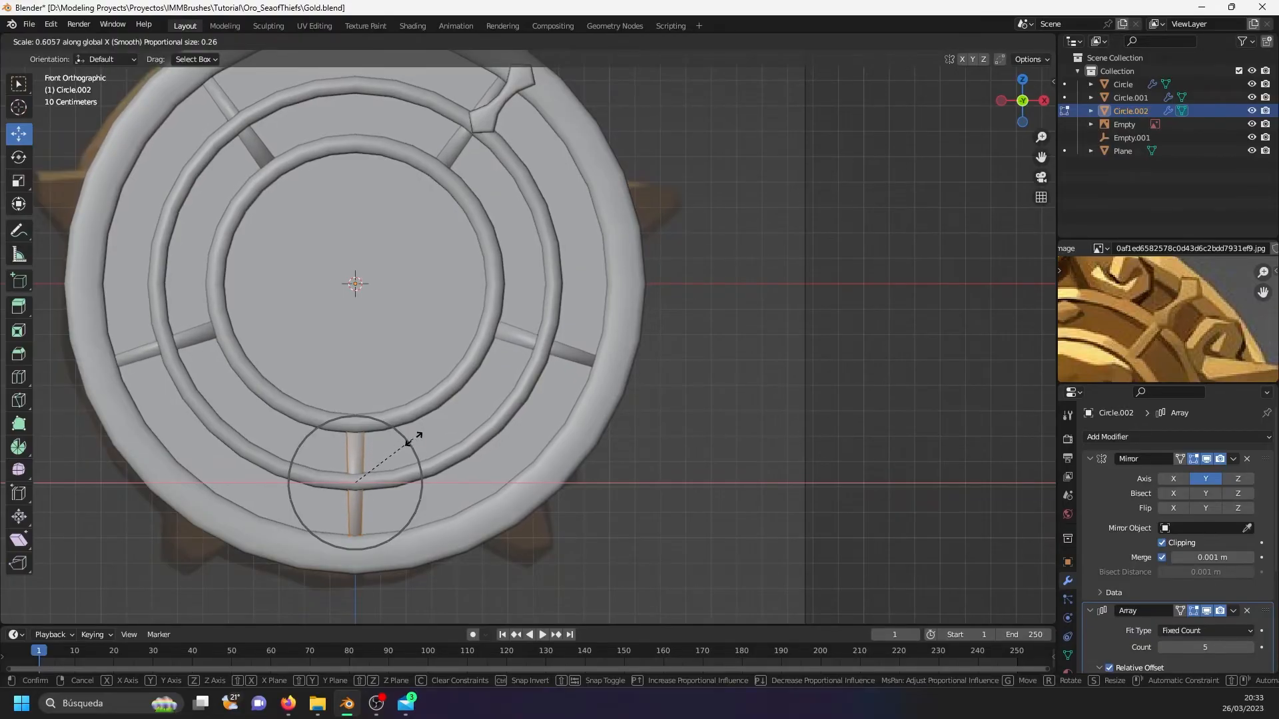
pyautogui.click(414, 439)
# - Set the pivot point to 3D Cursor and rotate the double-headed bar's geometry about -2.38° around the coin's centre in Edit Mode
pyautogui.keyDown('shift'); pyautogui.moveTo(487, 135); pyautogui.dragTo(469, 280, button='middle'); pyautogui.keyUp('shift')
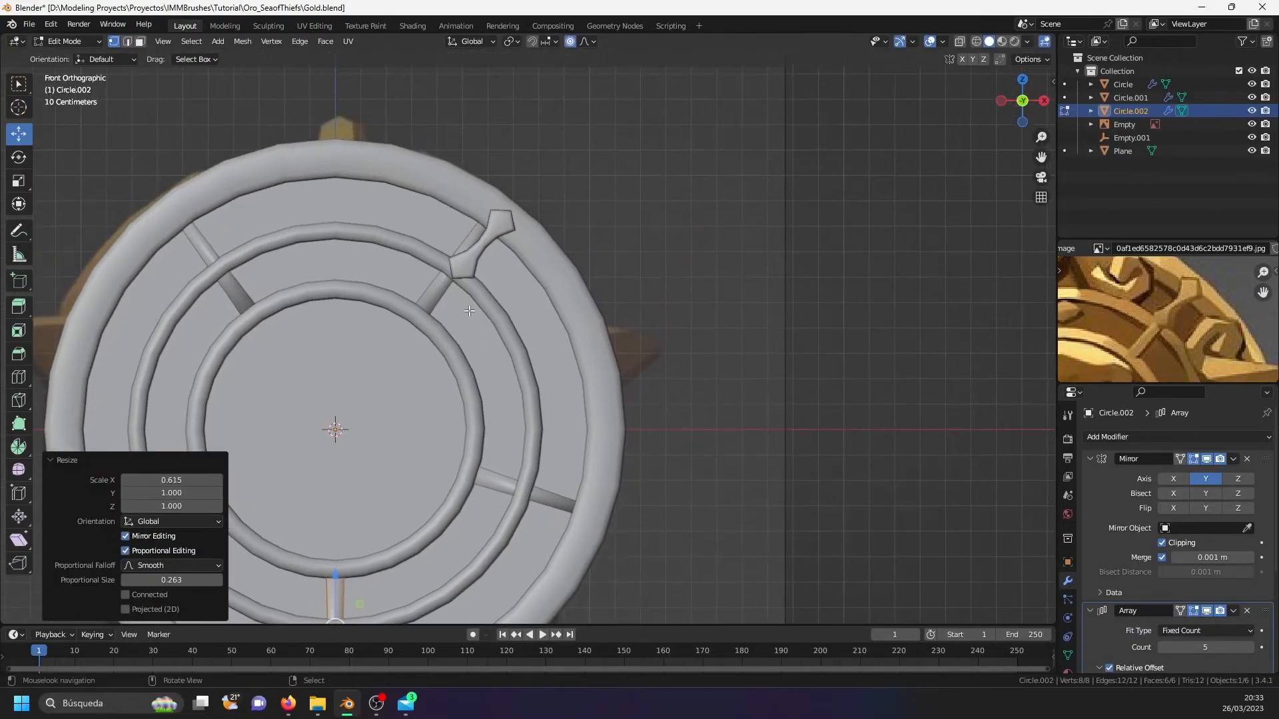
pyautogui.scroll(2, 468, 280)
pyautogui.press('Tab')
pyautogui.rightClick(460, 262)
pyautogui.press('Tab')
pyautogui.press('Tab')
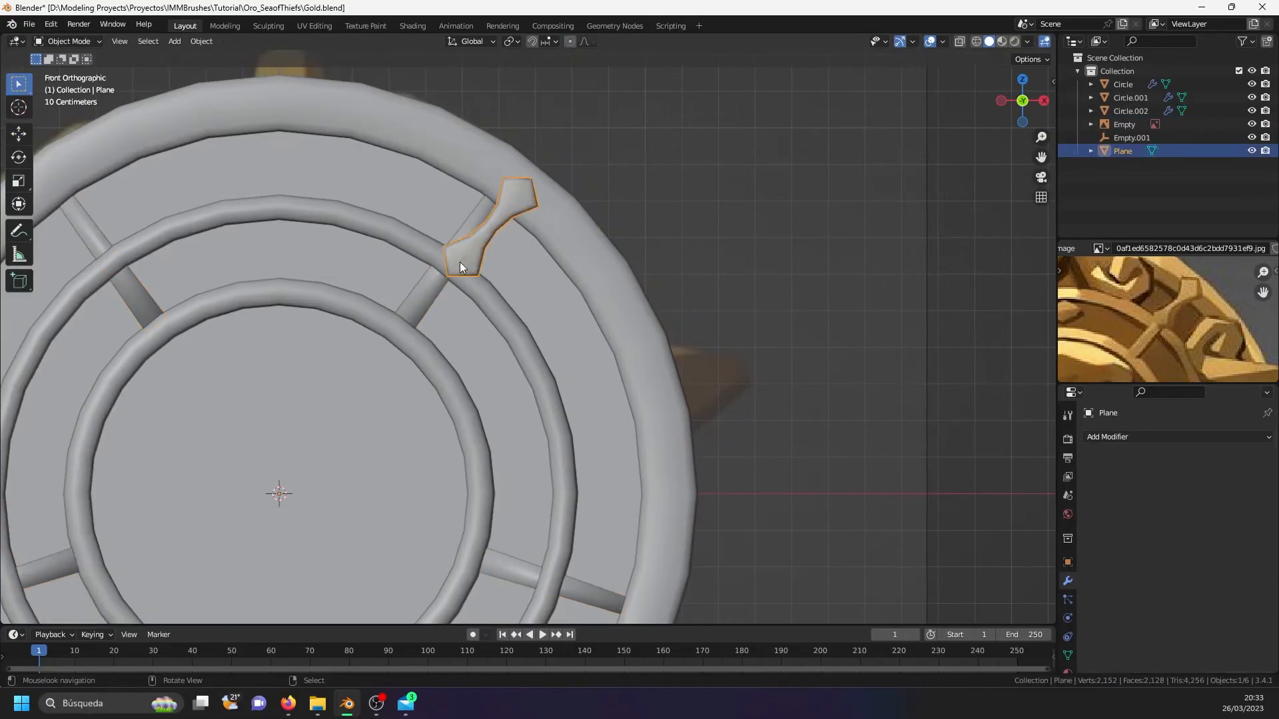
pyautogui.click(510, 42)
pyautogui.click(525, 72)
pyautogui.press('Tab')
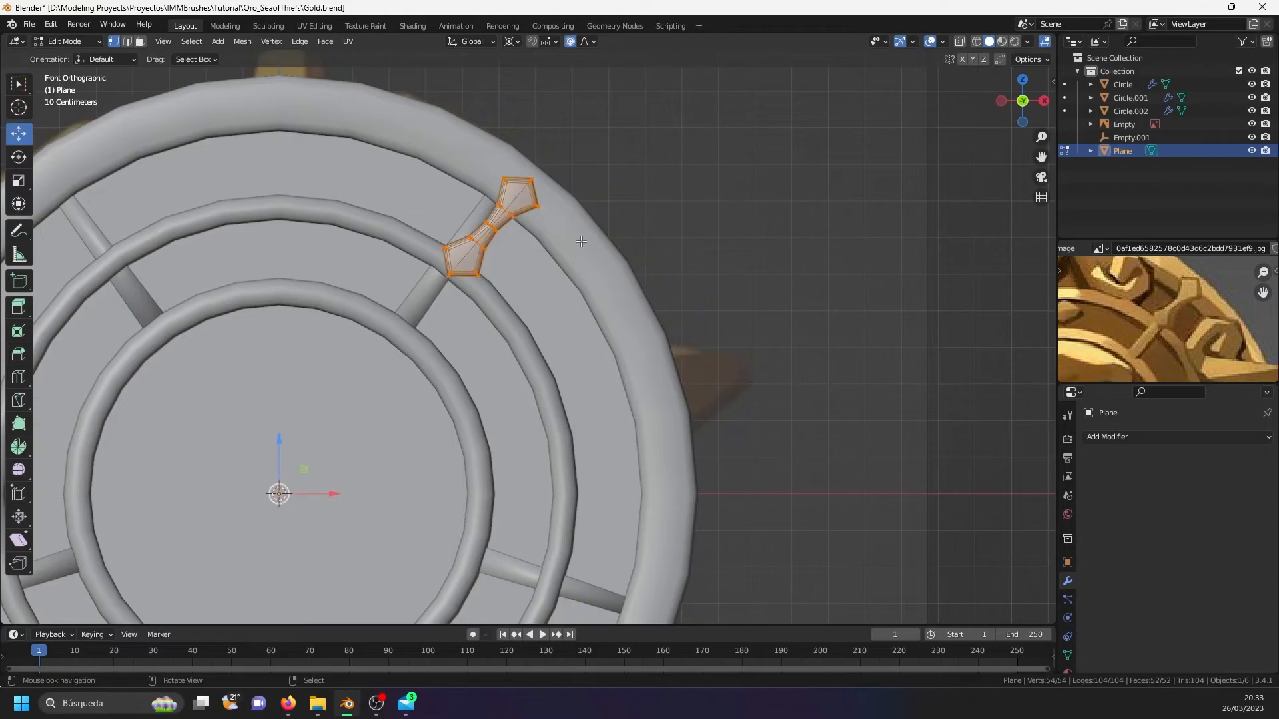
pyautogui.press('r')
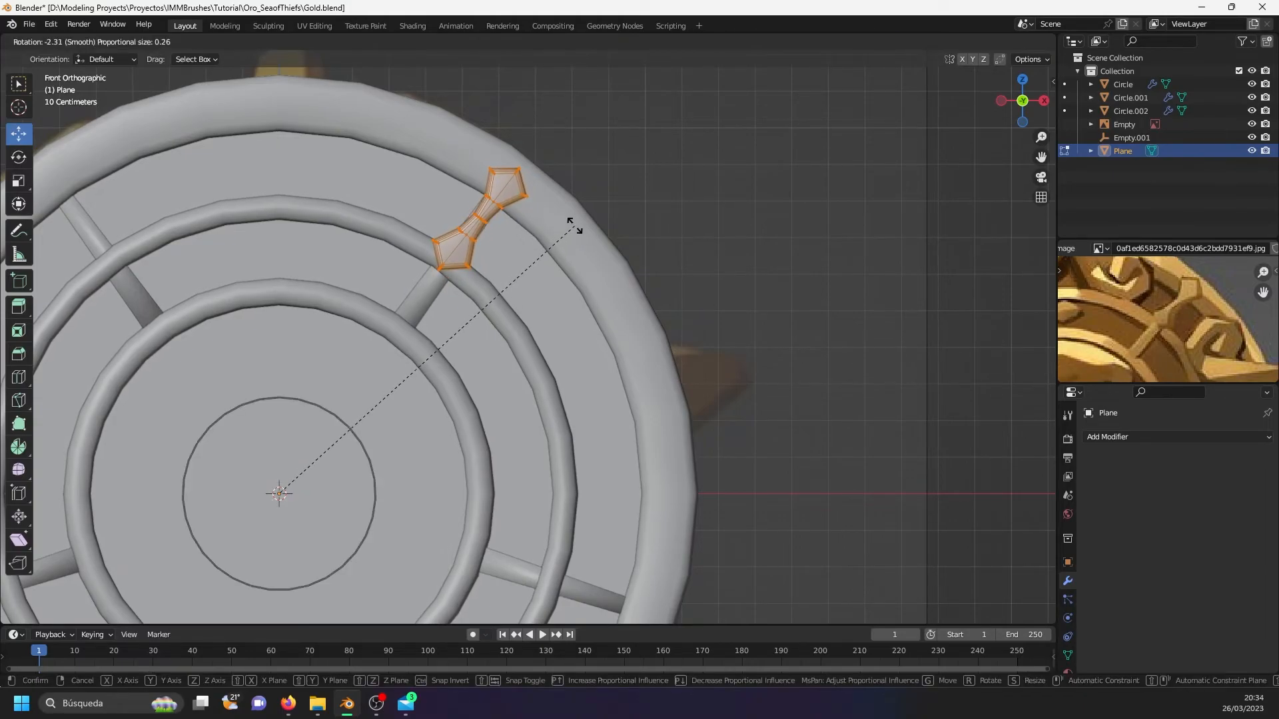
pyautogui.click(574, 224)
pyautogui.scroll(3, 524, 266)
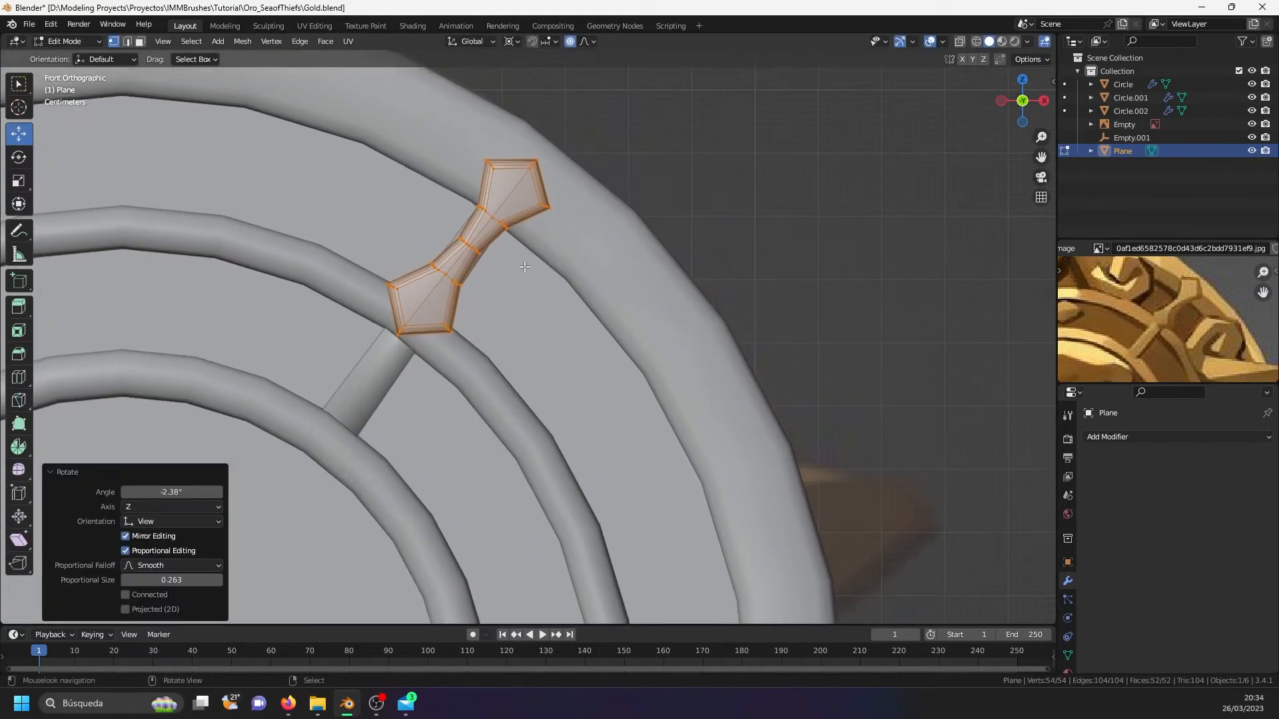
pyautogui.press('s')
pyautogui.press('Escape')
pyautogui.scroll(-4, 334, 202)
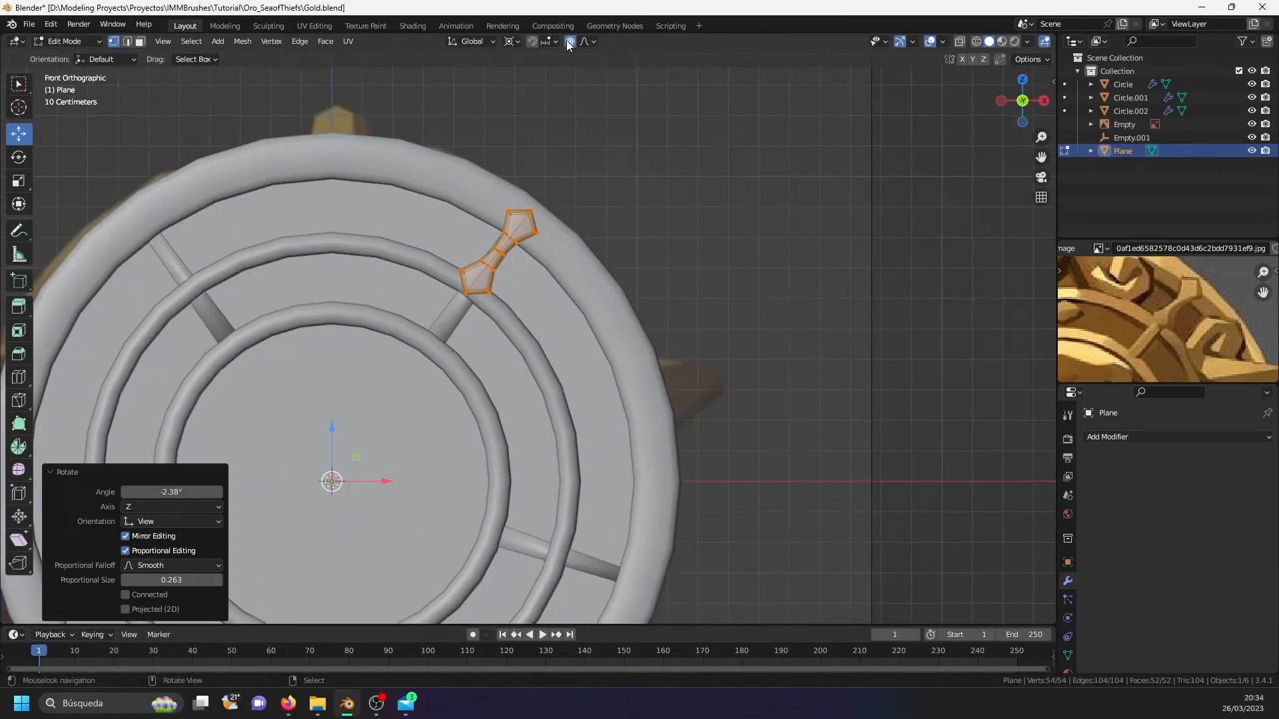
pyautogui.click(473, 42)
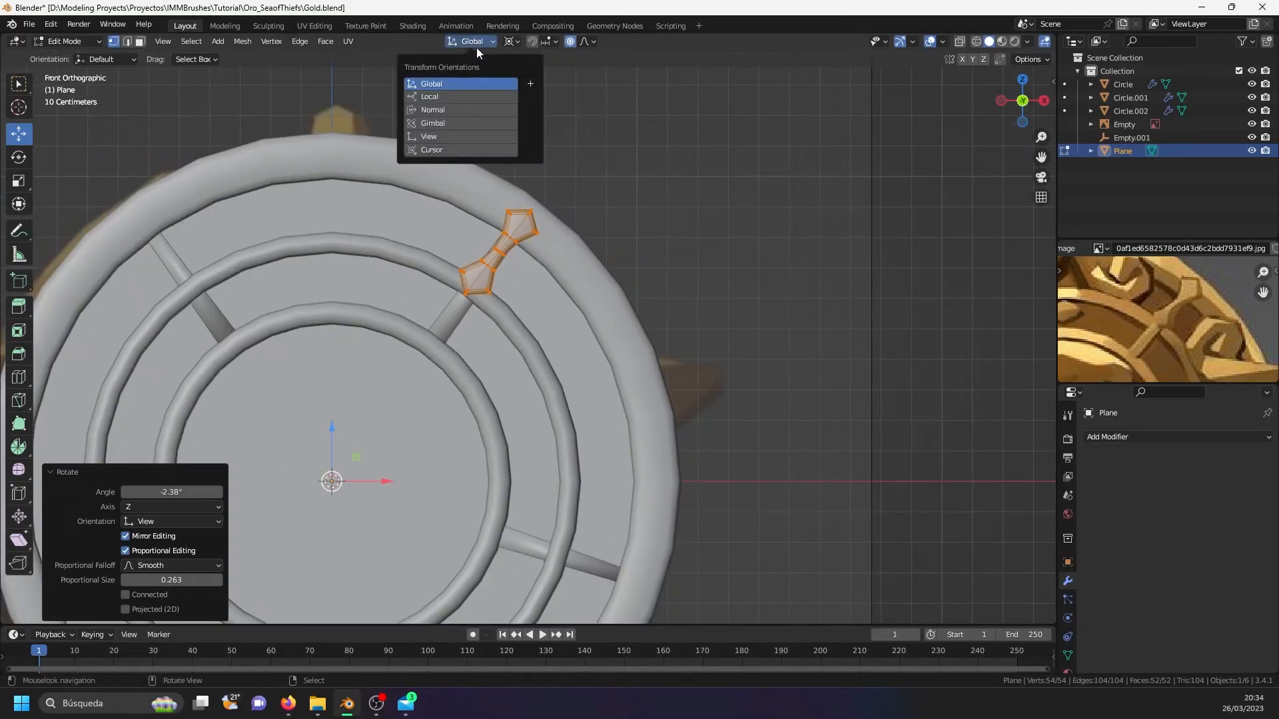
pyautogui.click(461, 96)
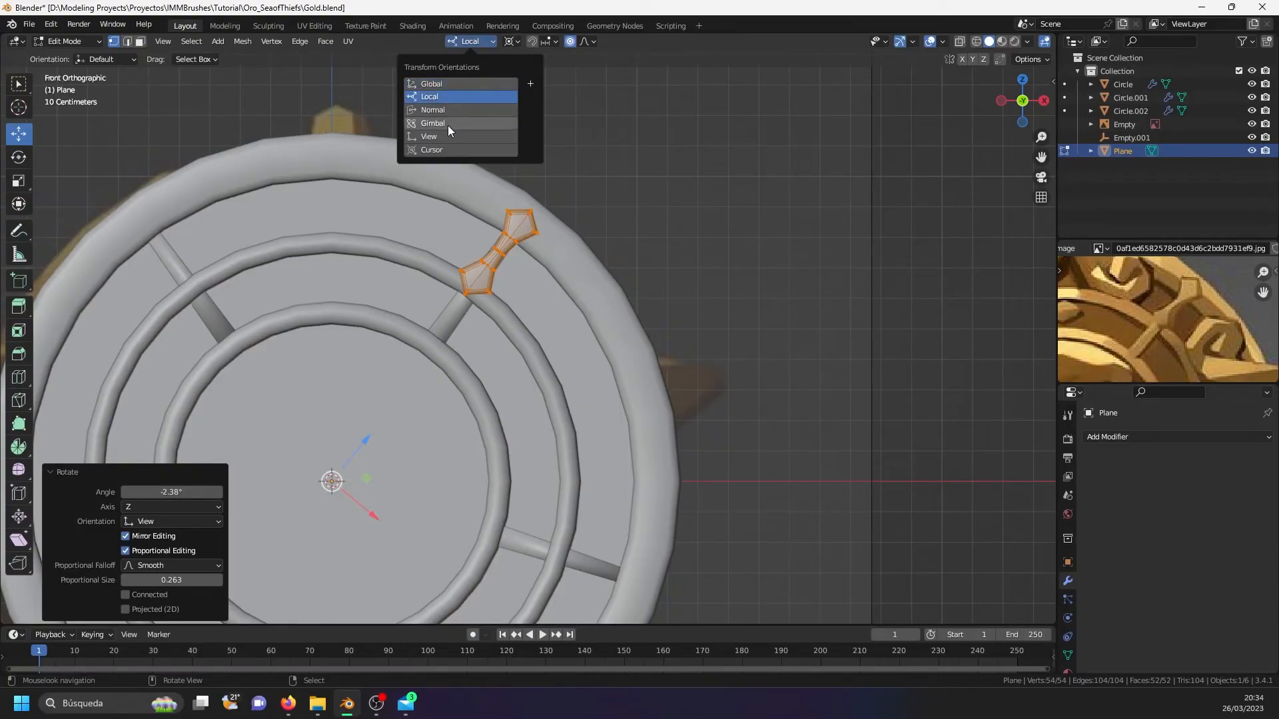
pyautogui.click(444, 153)
pyautogui.click(447, 85)
# - Fatten the bar's geometry along its normals by about 0.013 m and return to Object Mode
pyautogui.scroll(1, 503, 240)
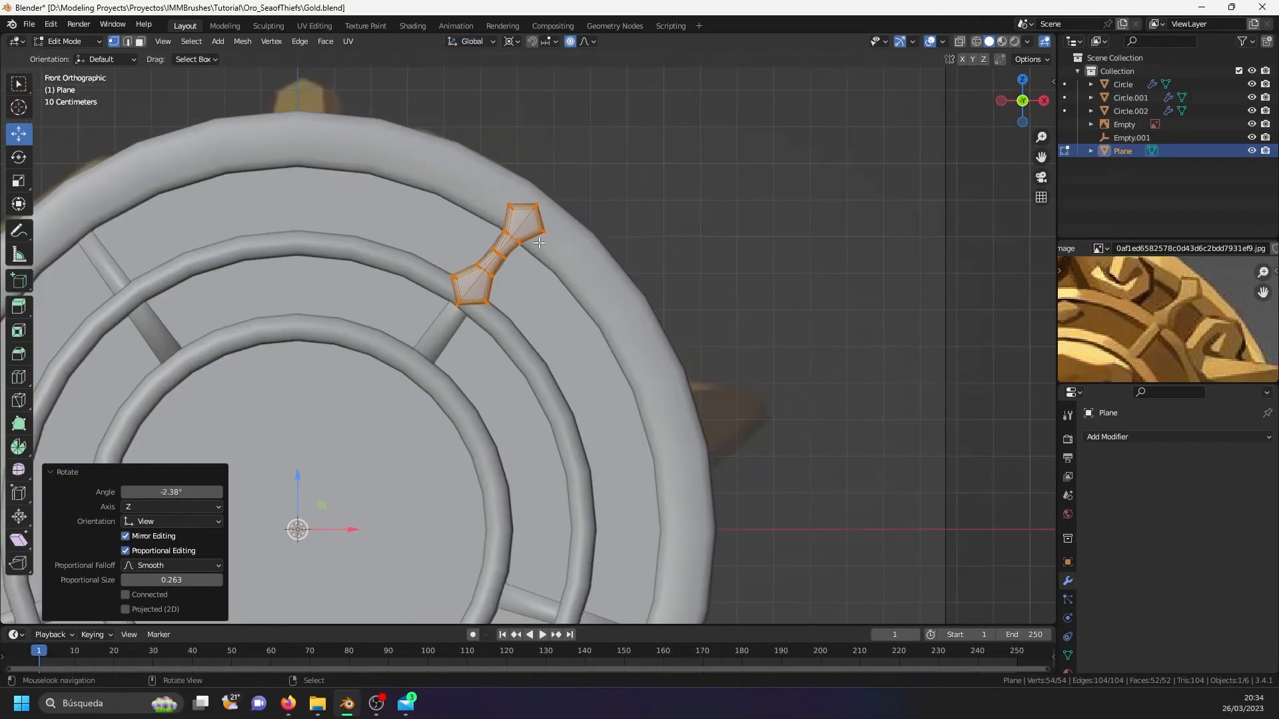
pyautogui.scroll(2, 539, 243)
pyautogui.hotkey('alt', 's')
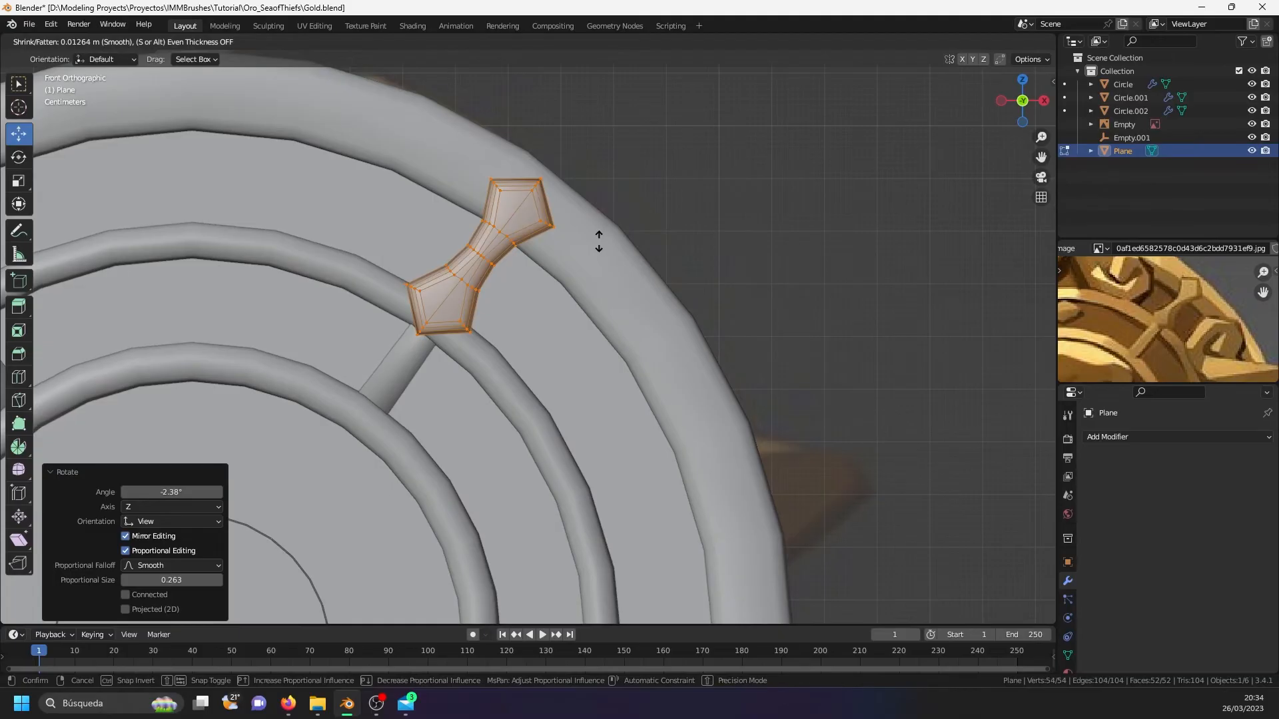
pyautogui.click(598, 241)
pyautogui.scroll(-3, 586, 240)
pyautogui.hotkey('alt', 'z')
pyautogui.press('Tab')
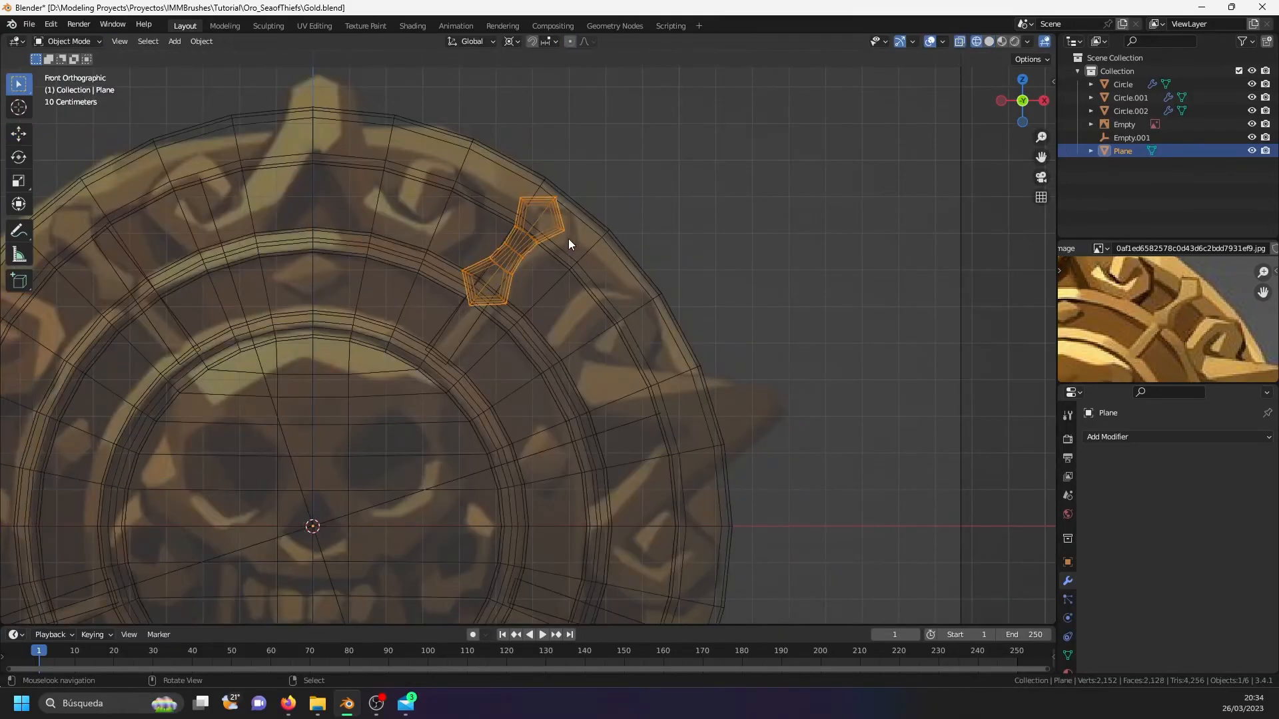
# - Examine the bar on the shaded coin at an angle and compare it with the full reference coin image
pyautogui.hotkey('alt', 'z')
pyautogui.scroll(-3, 552, 239)
pyautogui.hotkey('alt', 'a')
pyautogui.moveTo(534, 241); pyautogui.dragTo(498, 260, button='middle')
pyautogui.scroll(-3, 1146, 287)
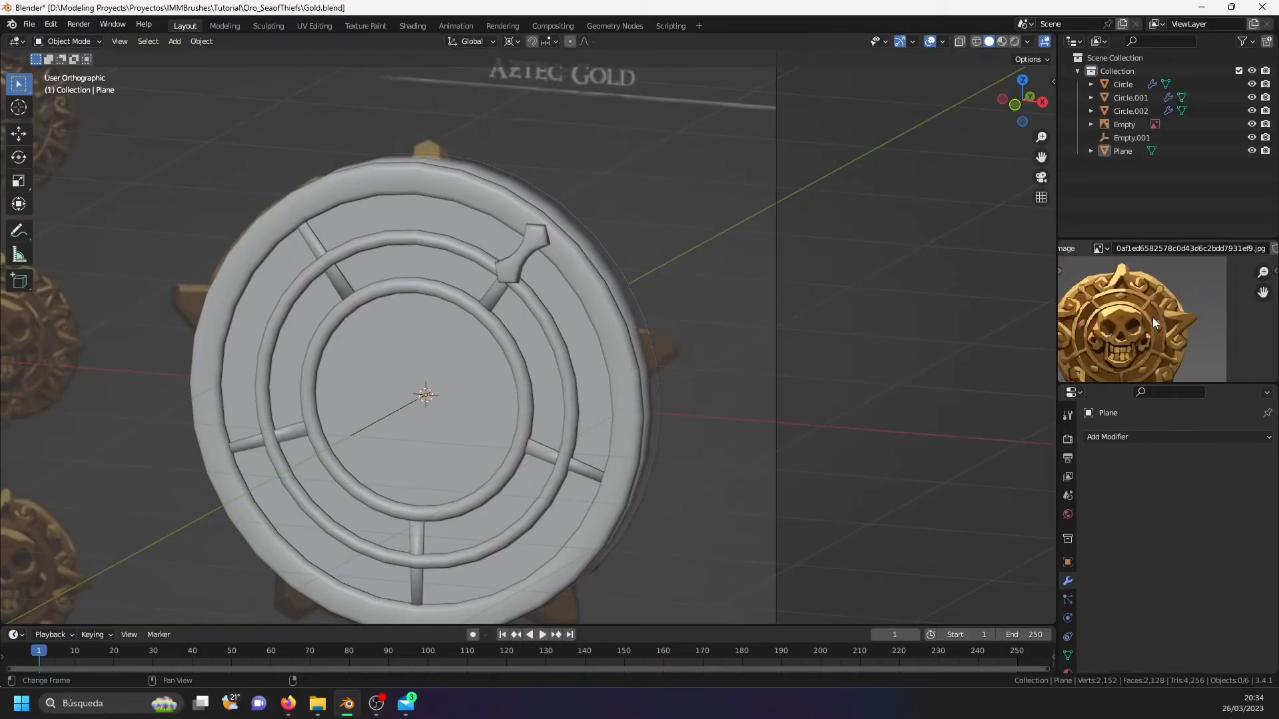
pyautogui.scroll(-2, 1149, 313)
pyautogui.scroll(1, 1135, 365)
# - Try adding an Array modifier to the double-headed bar, and undo it
pyautogui.click(529, 247)
pyautogui.moveTo(529, 246); pyautogui.dragTo(537, 333, button='middle')
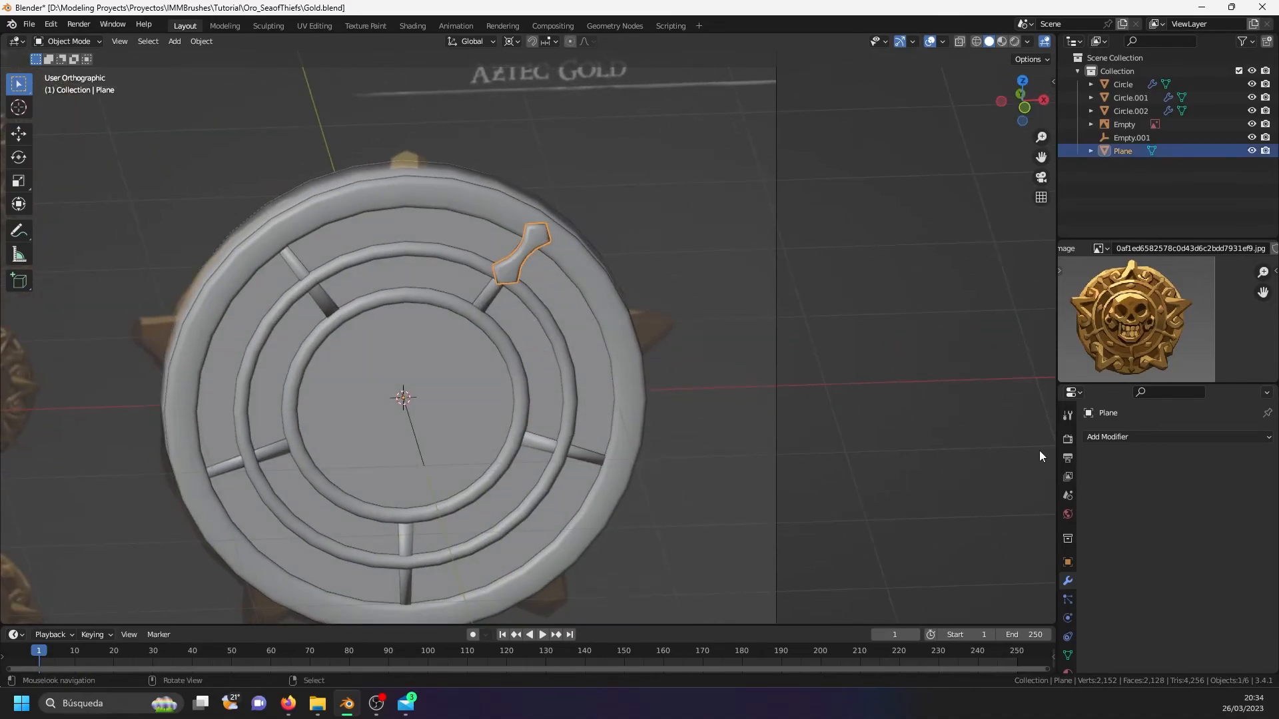
pyautogui.click(1131, 429)
pyautogui.click(1014, 151)
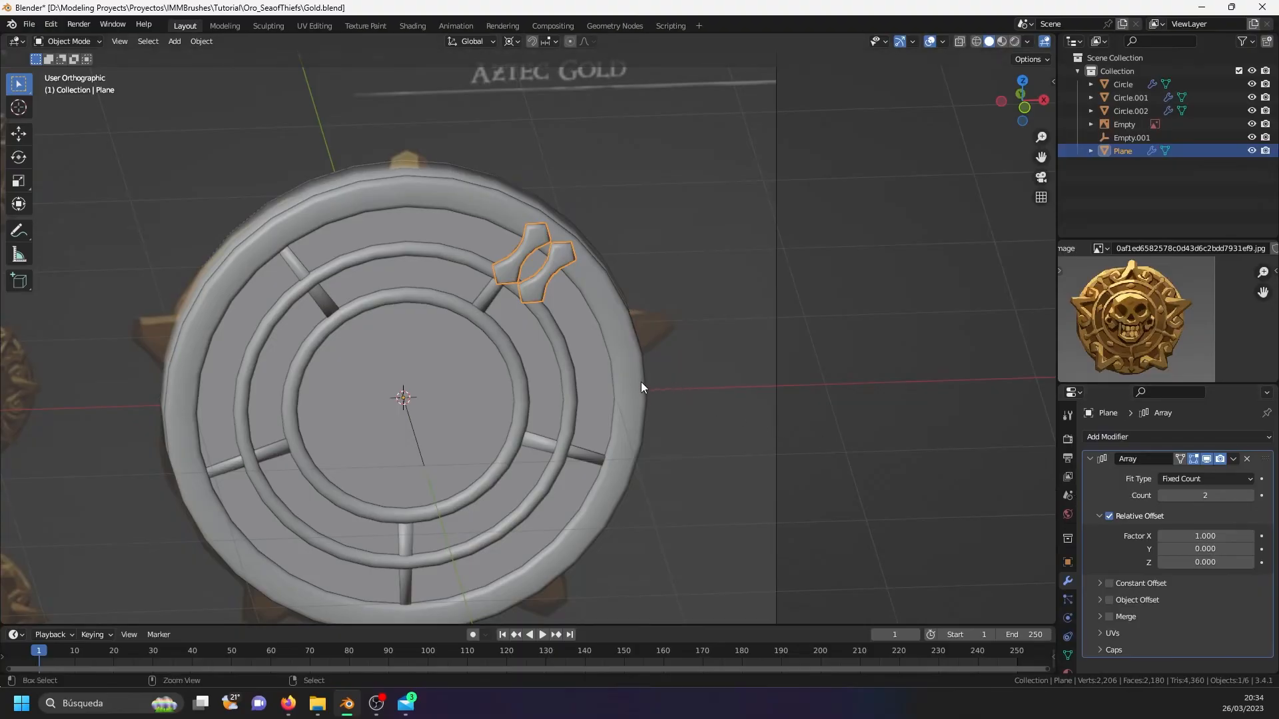
pyautogui.hotkey('ctrl', 'z')
# - Copy the modifiers, including Mirror and Array, from the radial spokes (Circle.002) to the double-headed bar
pyautogui.click(405, 554)
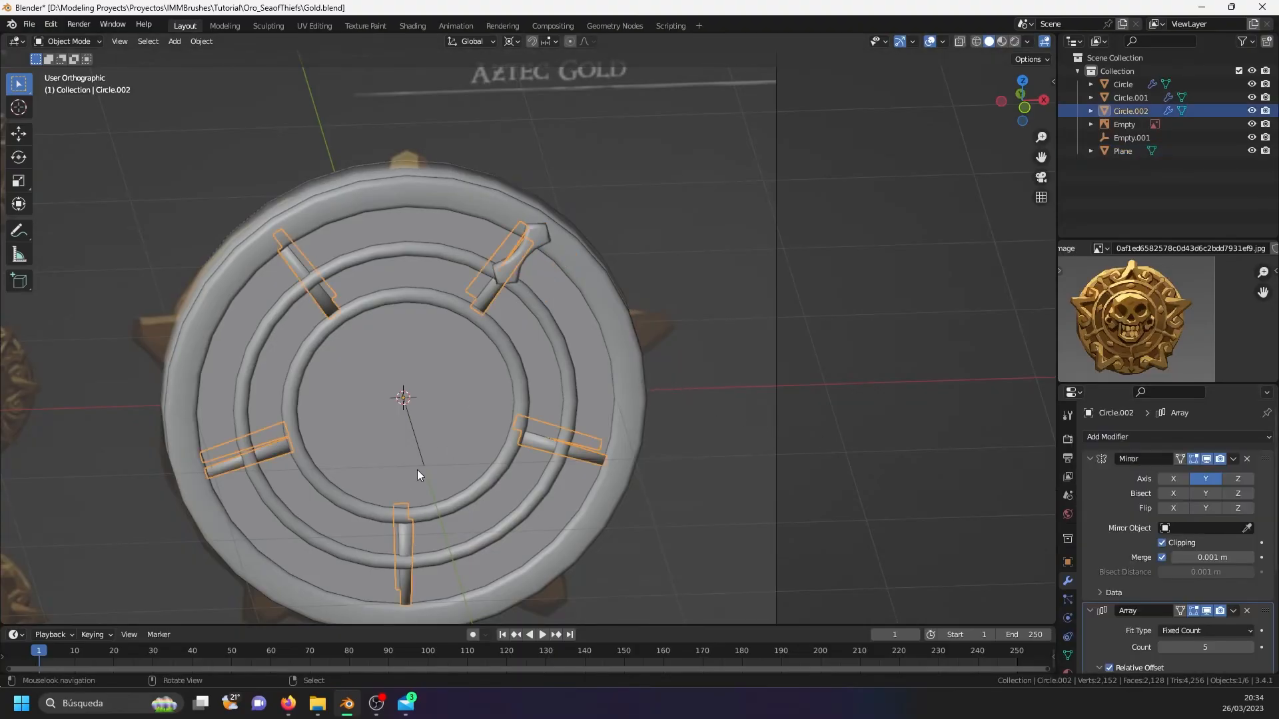
pyautogui.click(537, 244)
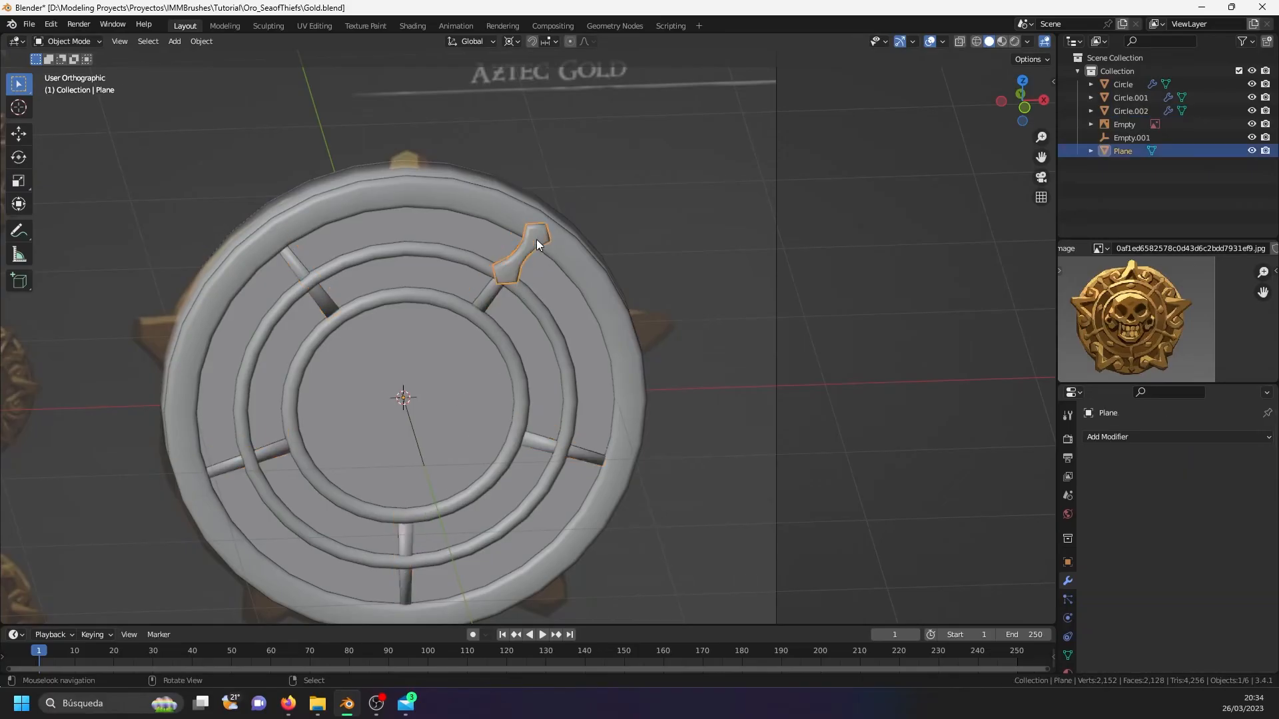
pyautogui.keyDown('shift'); pyautogui.click(402, 548); pyautogui.keyUp('shift')
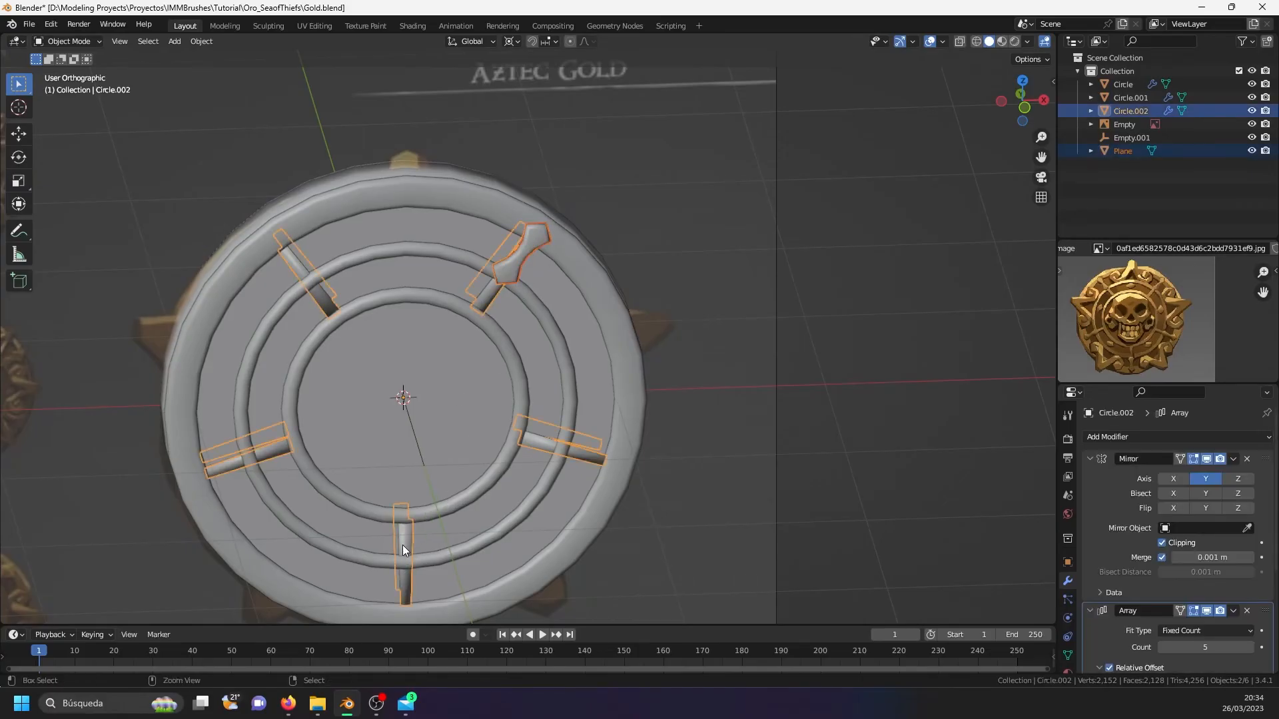
pyautogui.hotkey('ctrl', 'l')
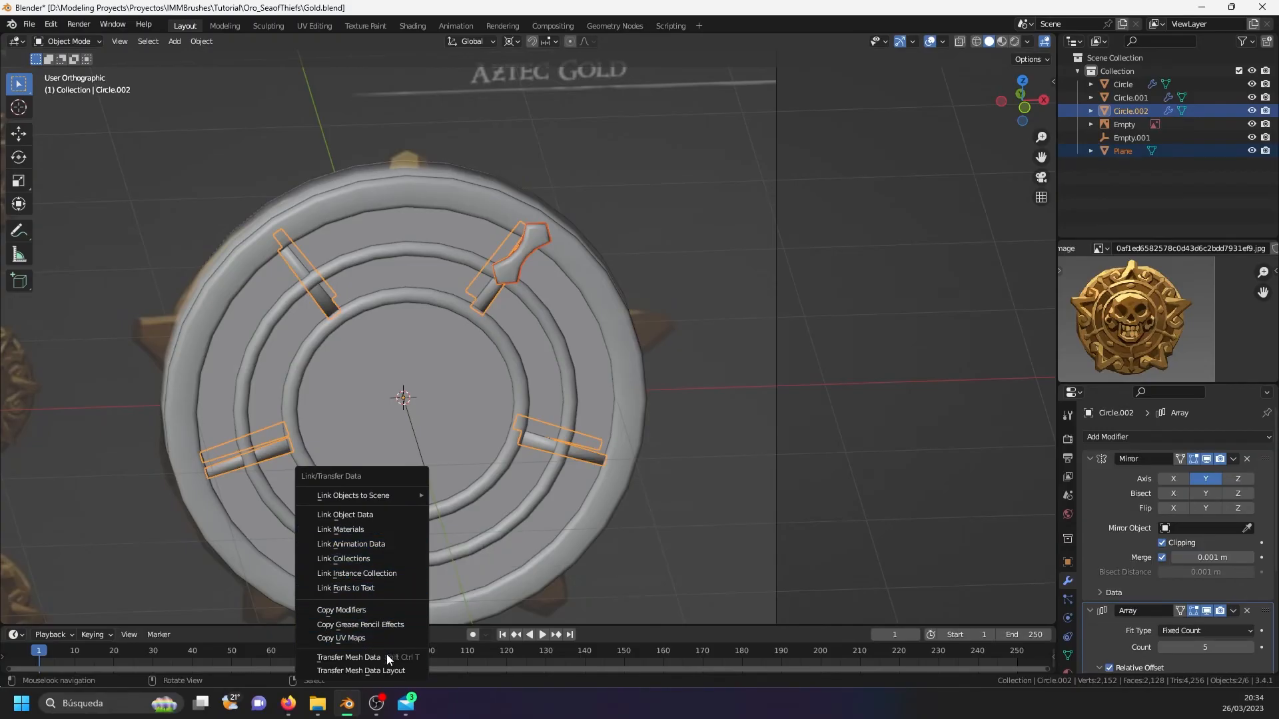
pyautogui.click(390, 612)
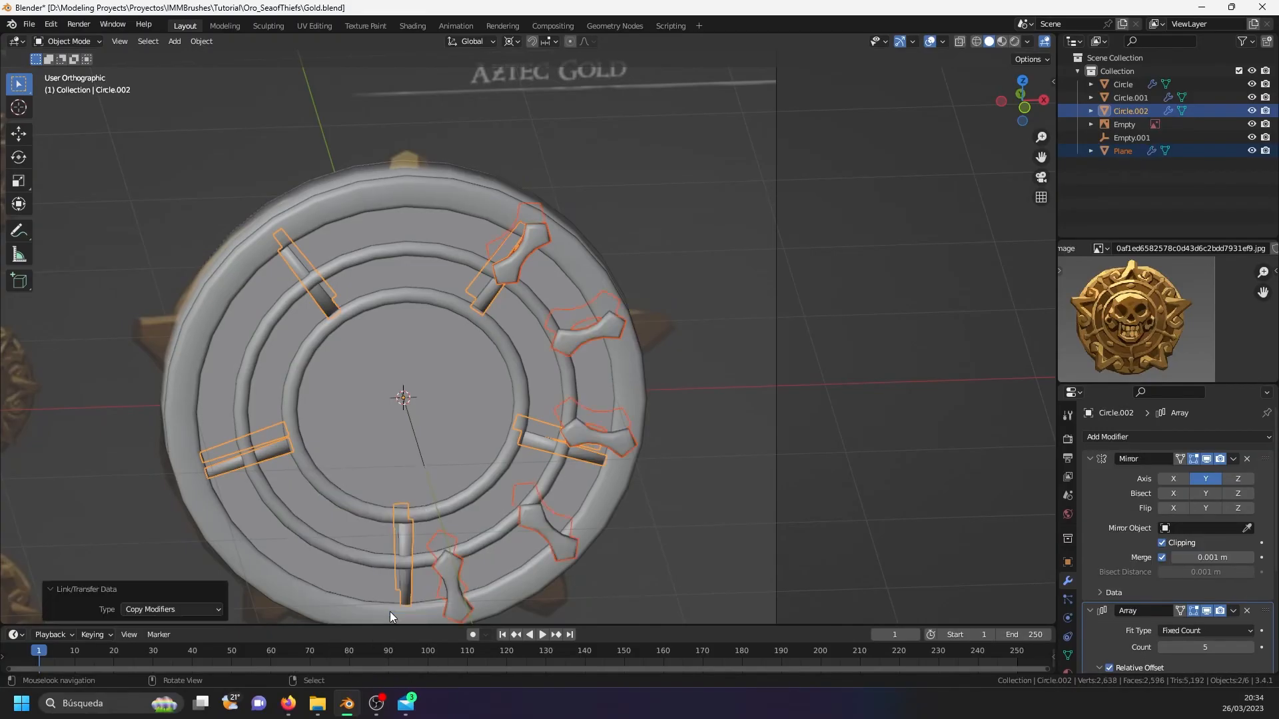
pyautogui.moveTo(480, 542); pyautogui.dragTo(422, 511, button='middle')
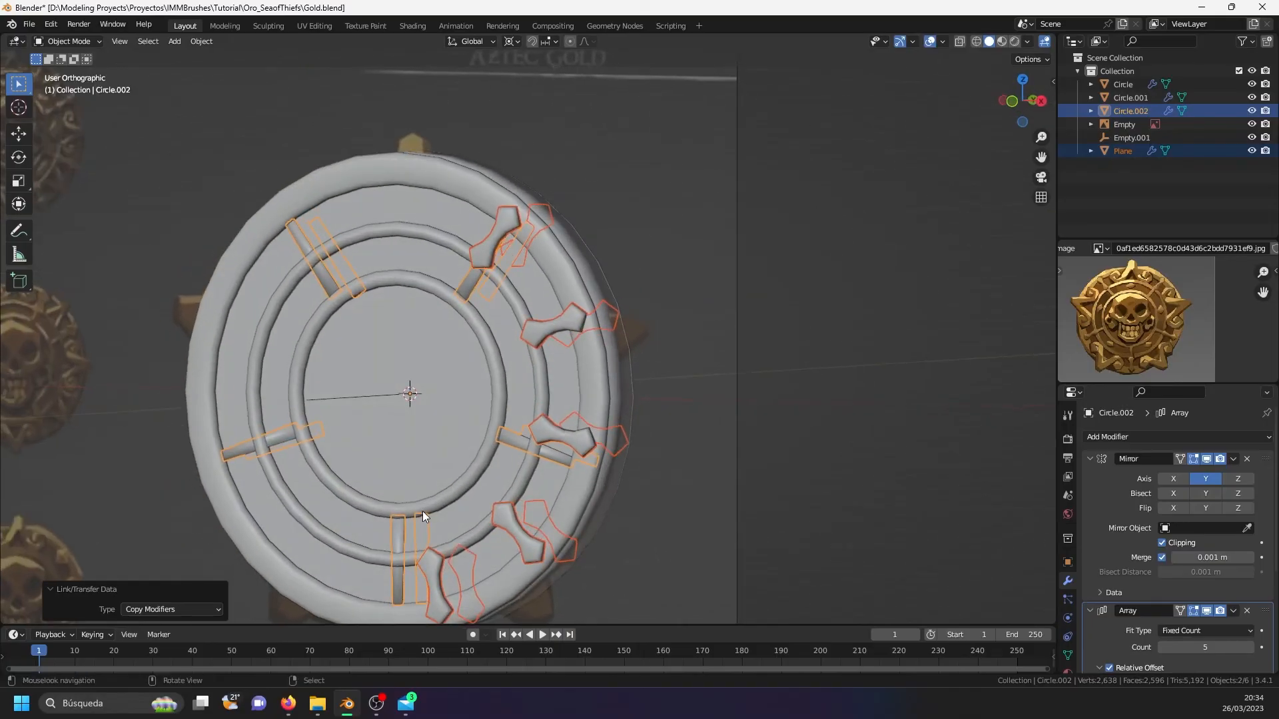
# - Save the file and apply All Transforms to the double-headed bar
pyautogui.click(501, 240)
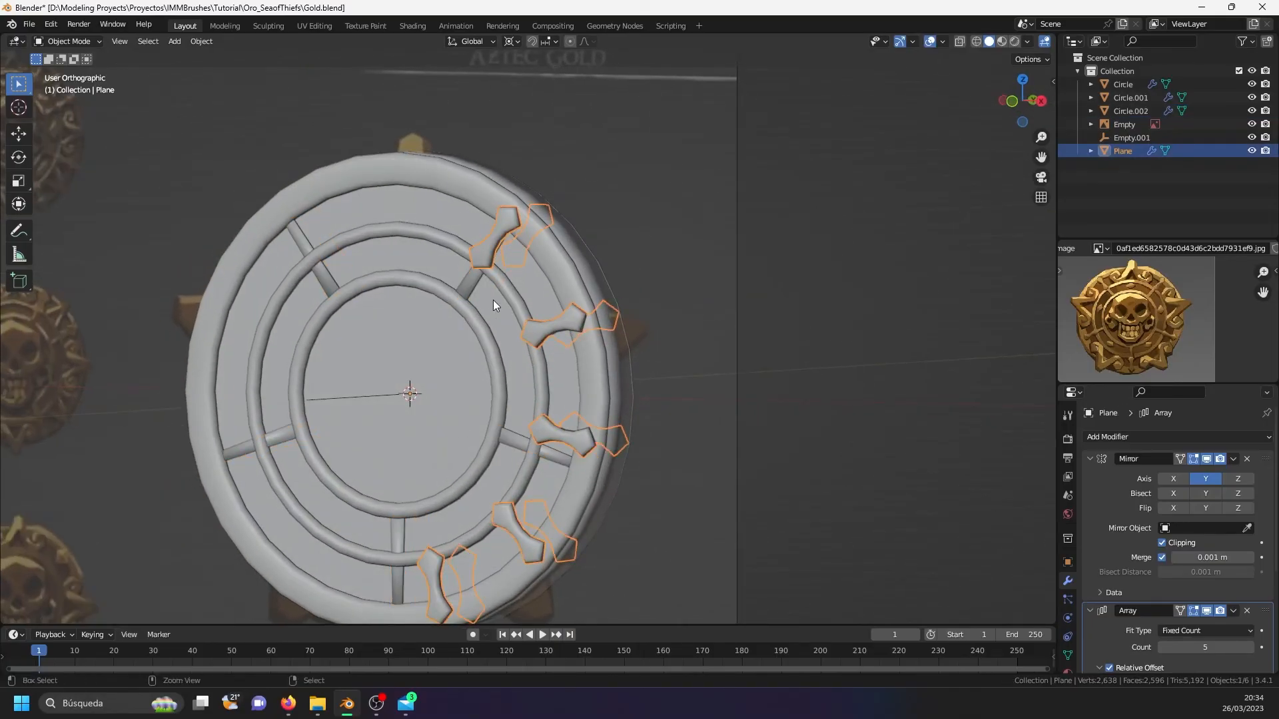
pyautogui.hotkey('ctrl', 's')
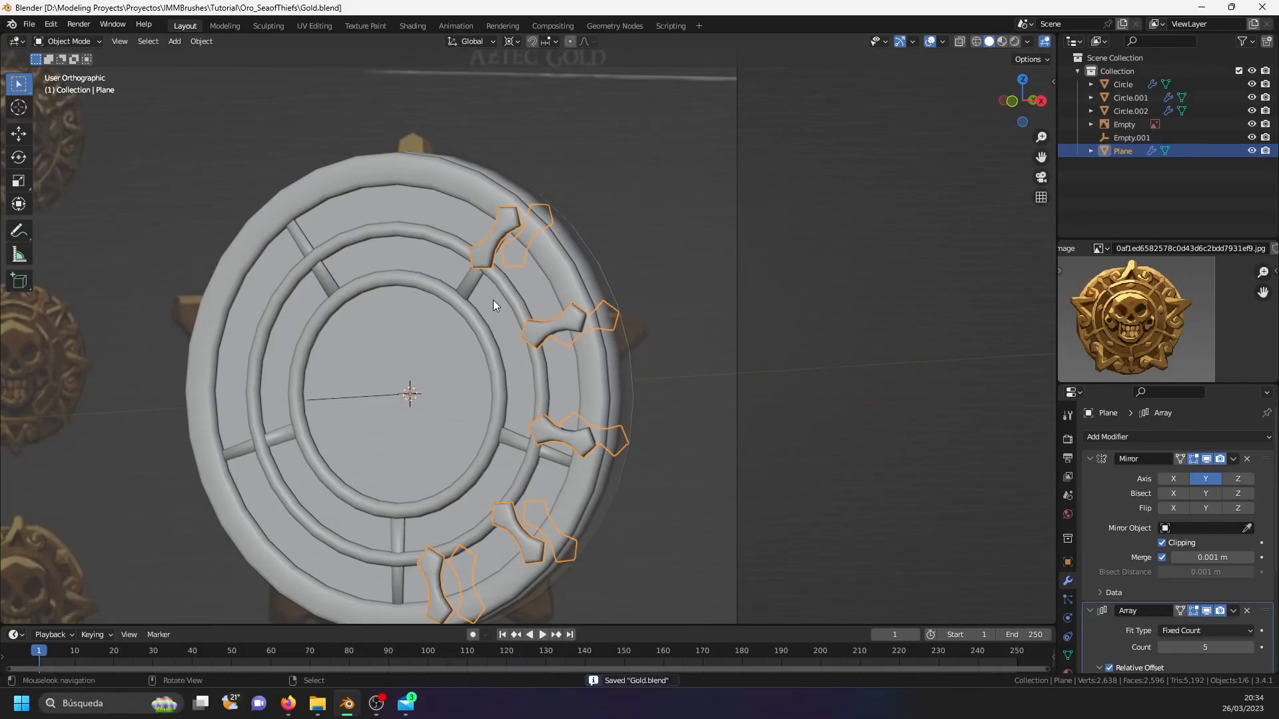
pyautogui.hotkey('ctrl', 'a')
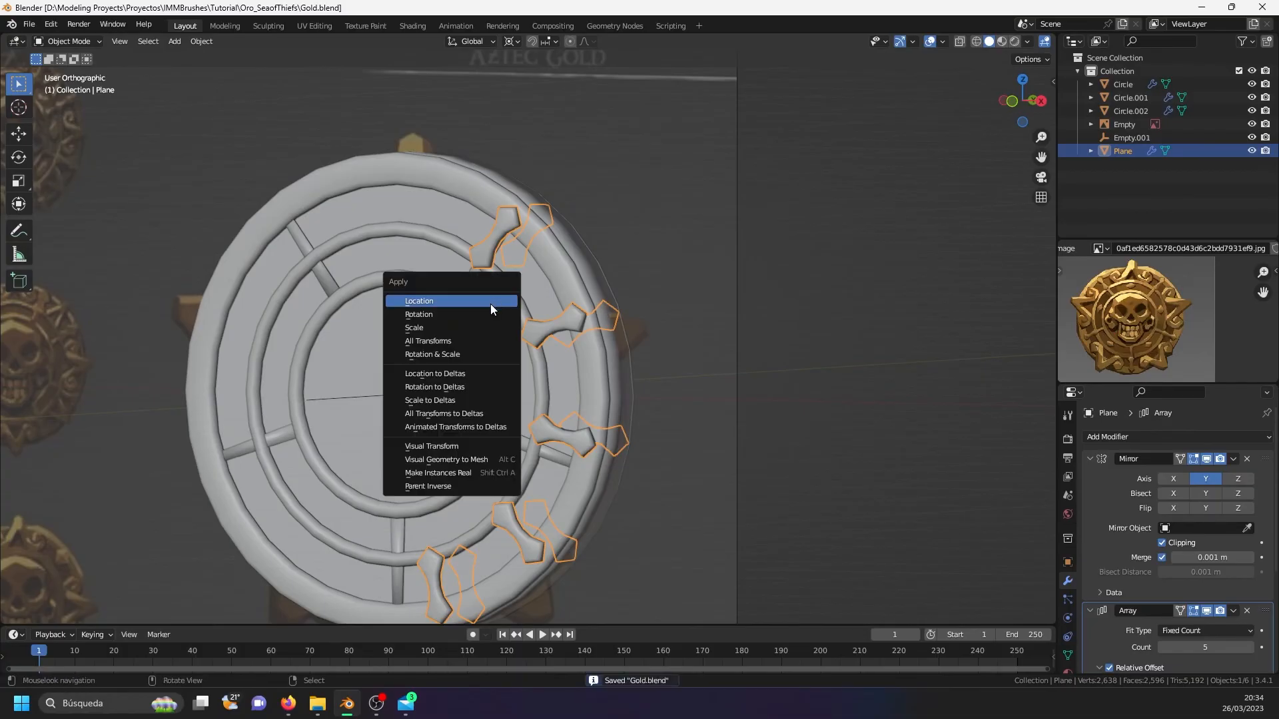
pyautogui.click(483, 341)
pyautogui.moveTo(433, 401); pyautogui.dragTo(490, 444, button='middle')
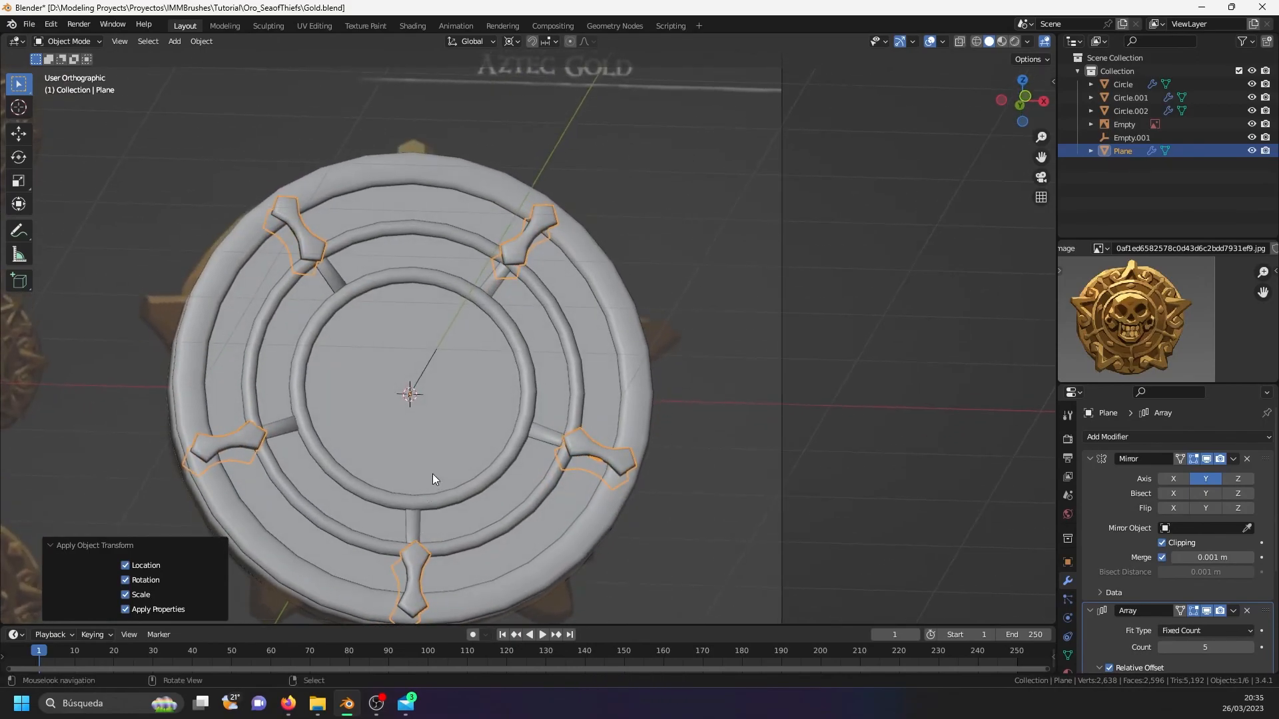